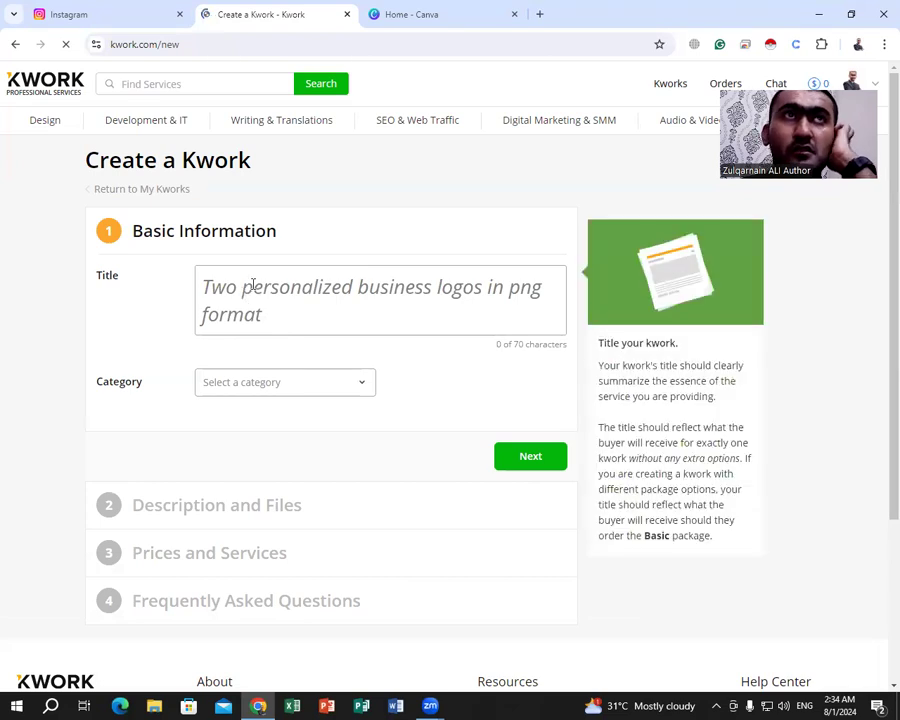
# Enter the kwork title "i will create a facebook profile and business Pages".
pyautogui.click(253, 284)
pyautogui.write('i will ')
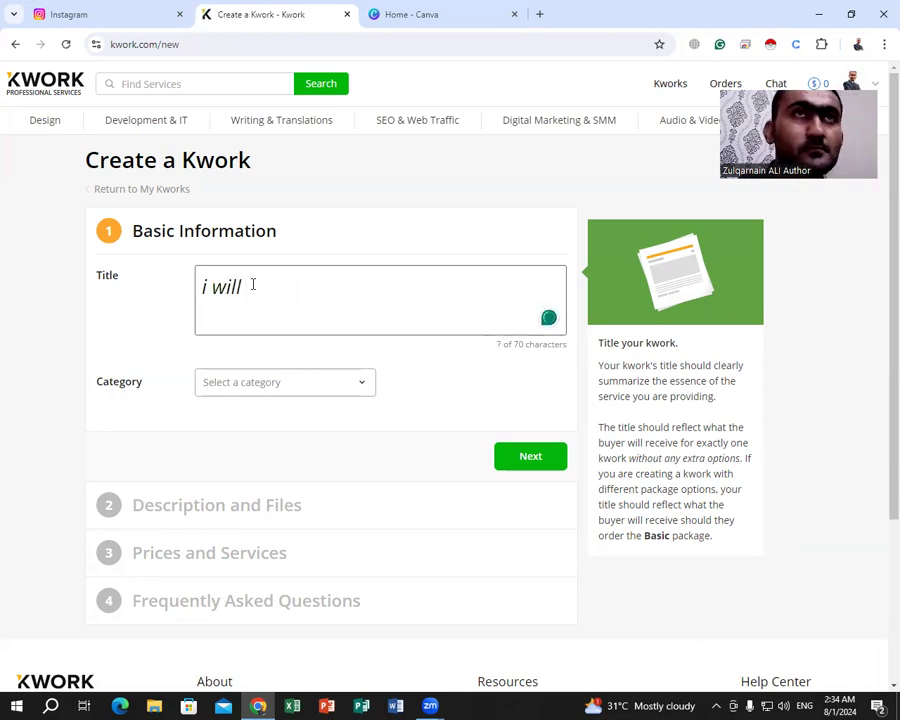
pyautogui.write('create')
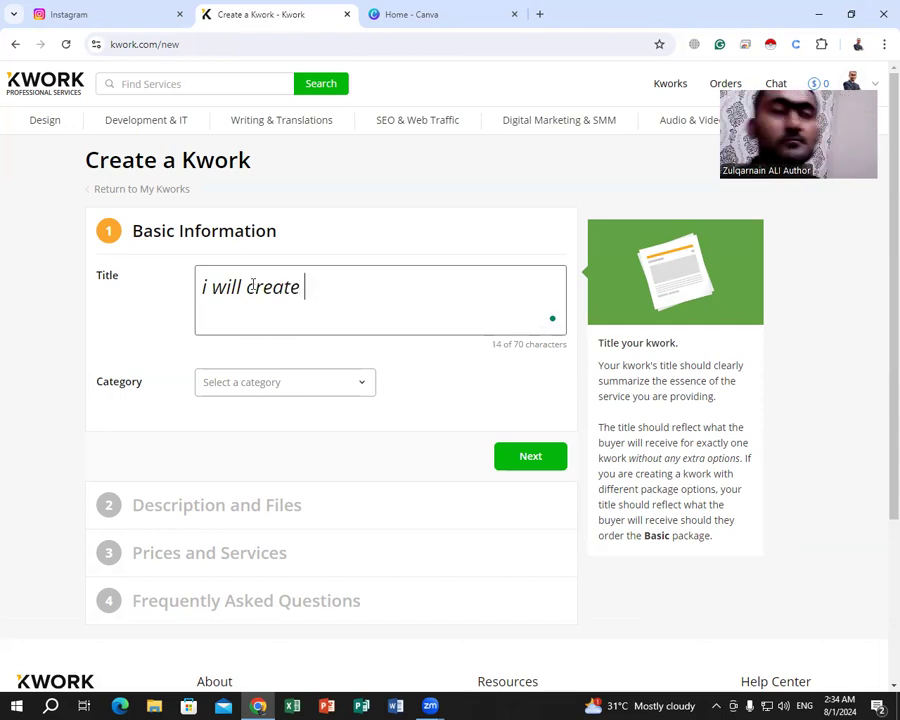
pyautogui.write(' a ')
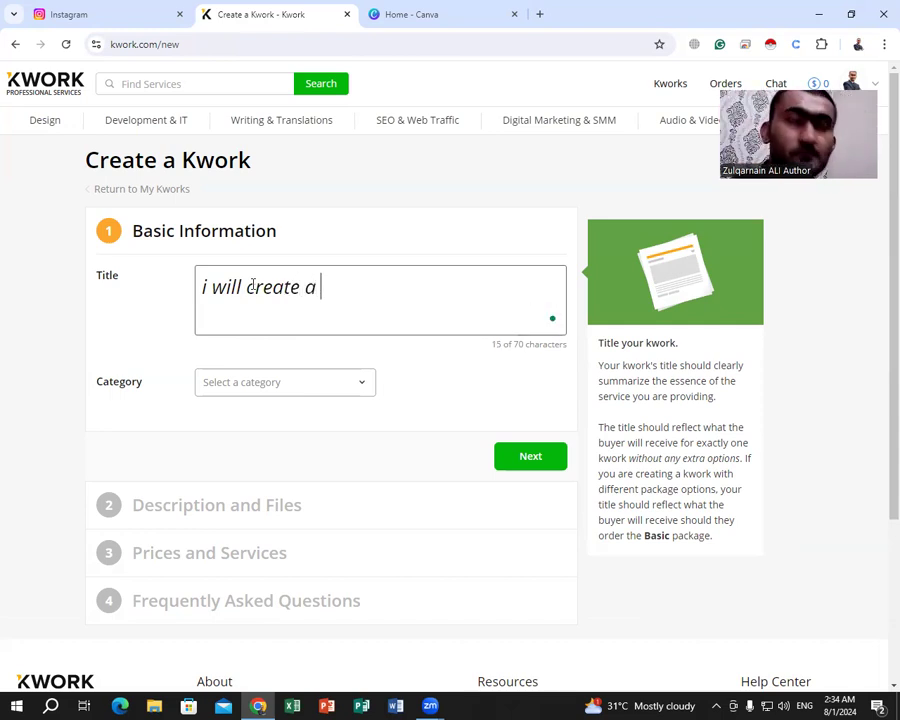
pyautogui.write('facebook')
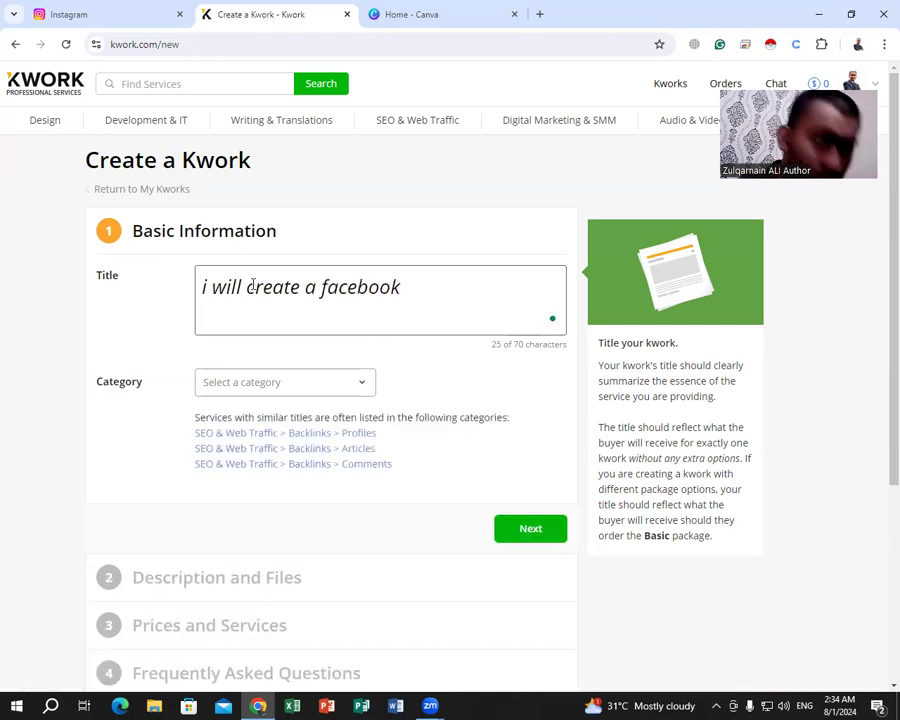
pyautogui.write(' pr')
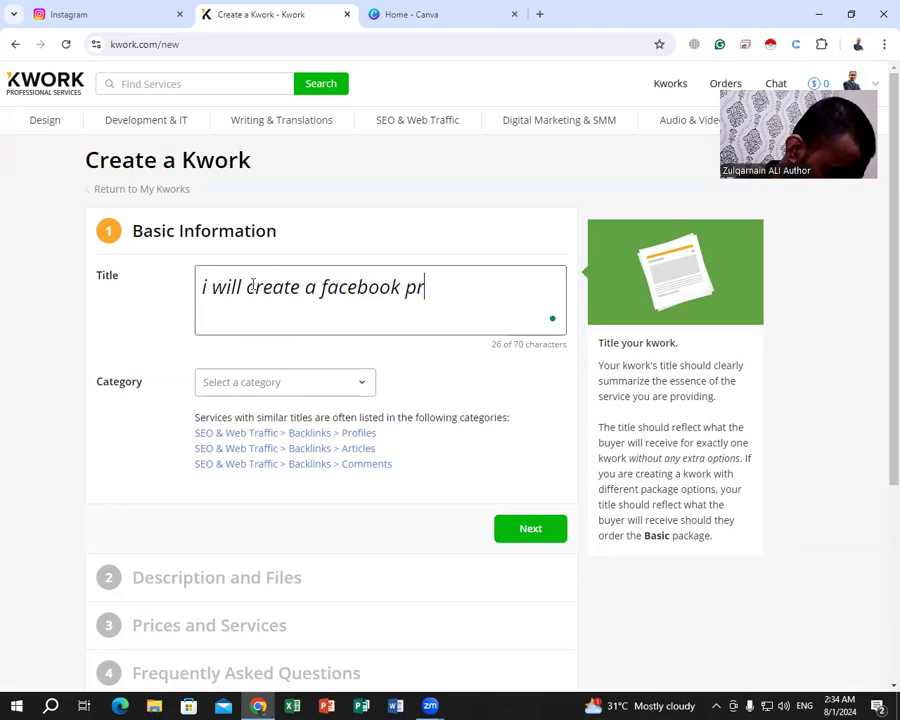
pyautogui.write('ofile  and ')
pyautogui.write('P')
pyautogui.write('business ')
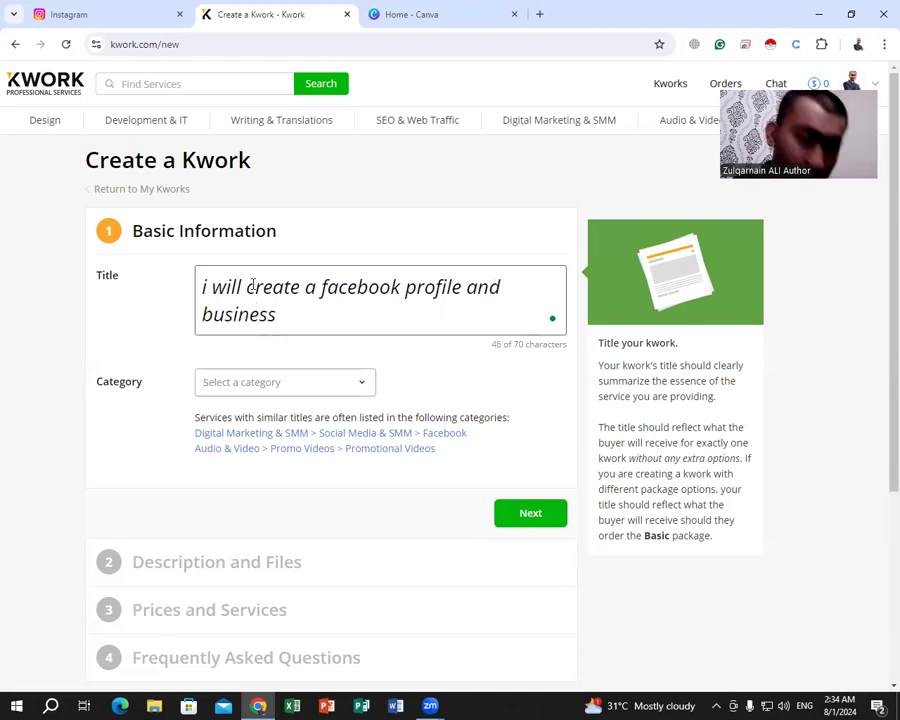
pyautogui.write('Pages')
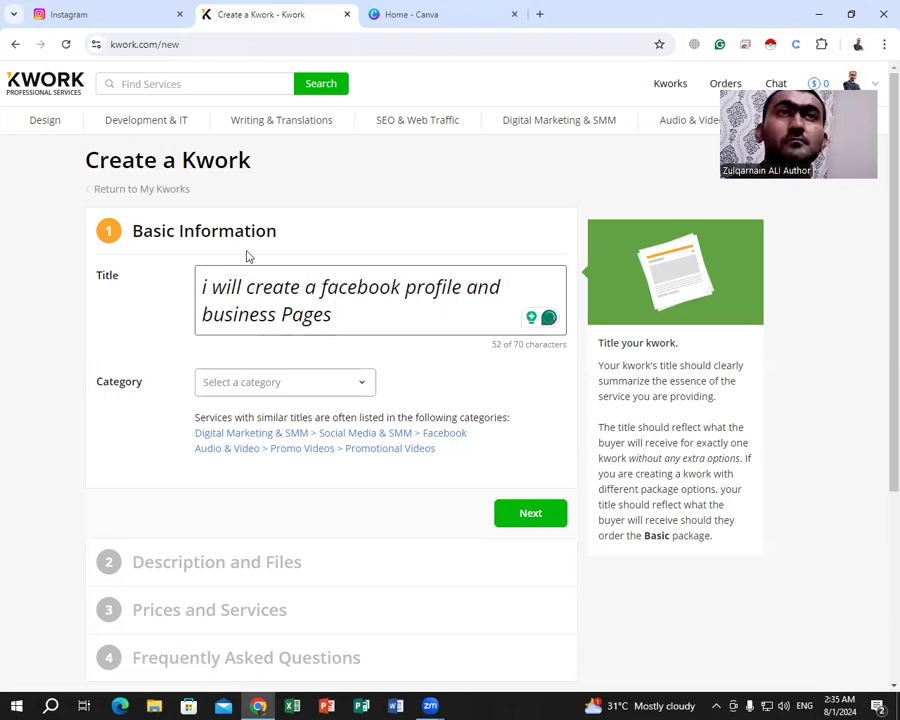
# Capitalize "Facebook" and the opening "I" in the title, and append the word "Creation" at its end.
pyautogui.moveTo(391, 272)
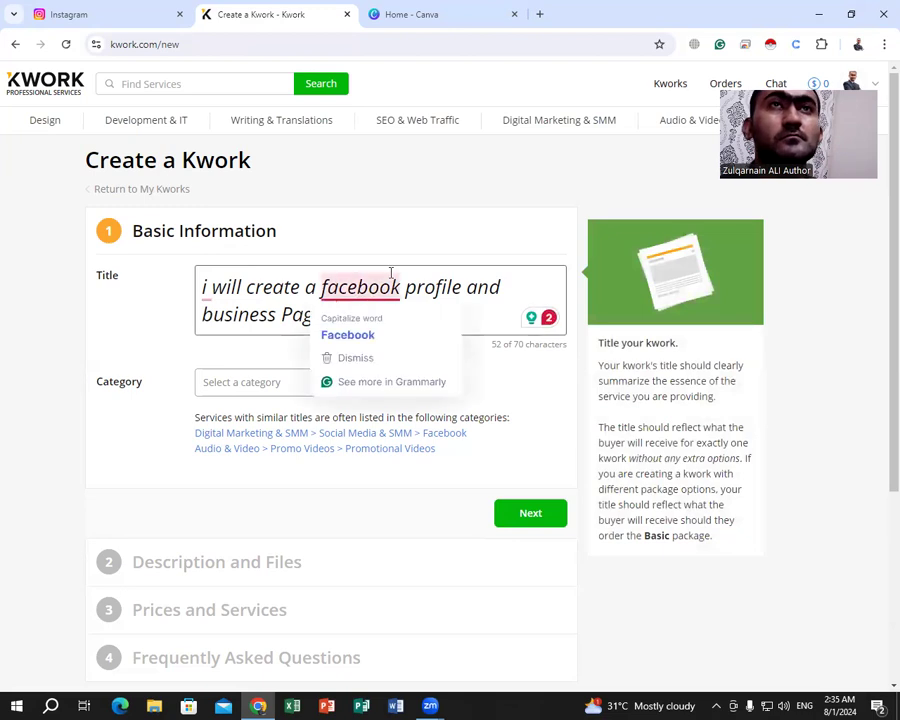
pyautogui.click(348, 334)
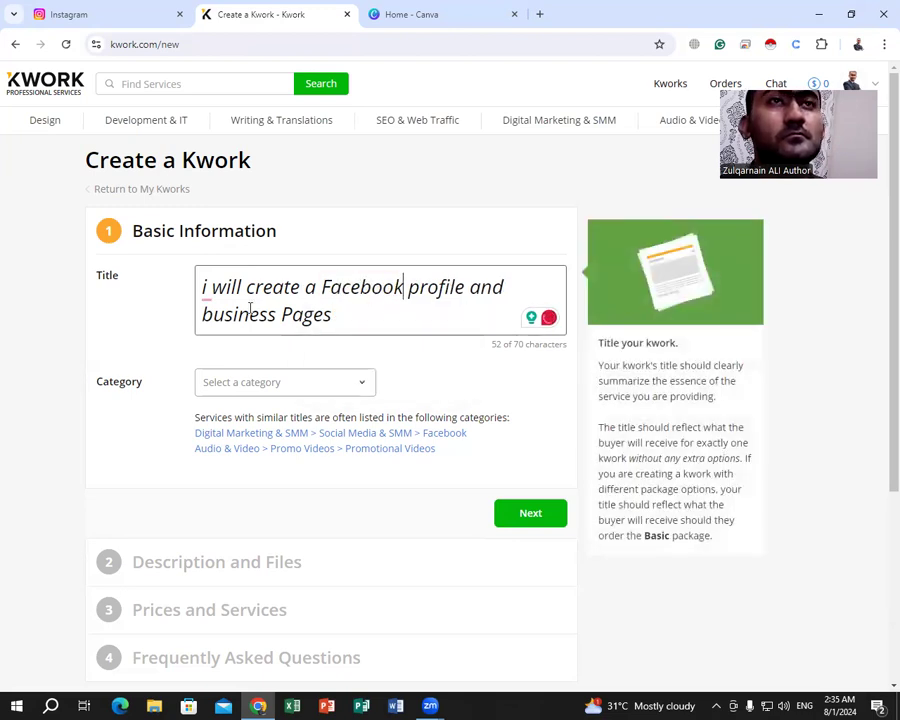
pyautogui.moveTo(209, 291)
pyautogui.click(224, 331)
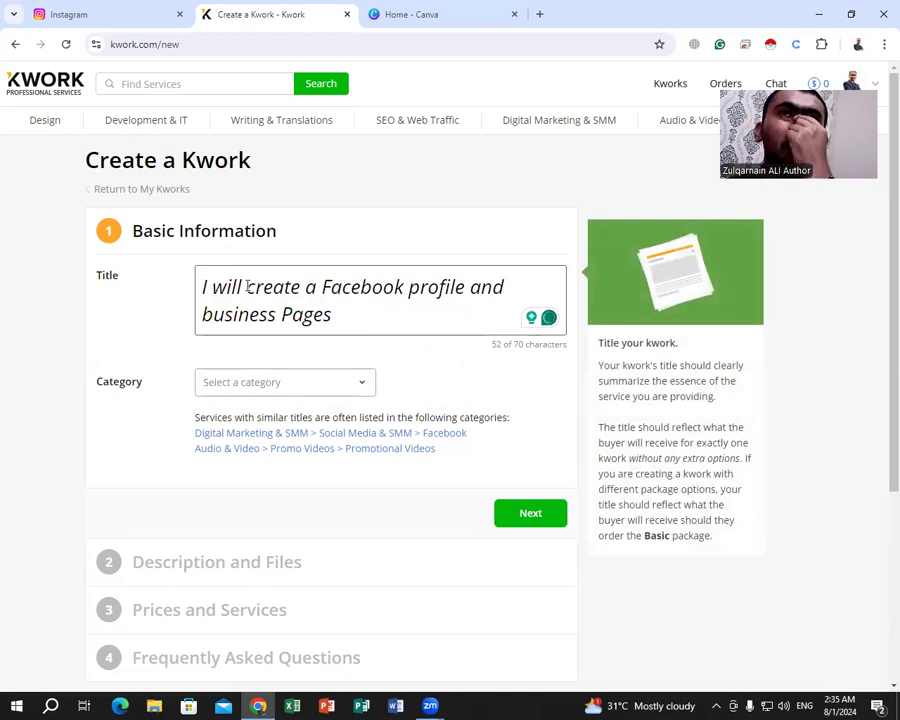
pyautogui.click(357, 315)
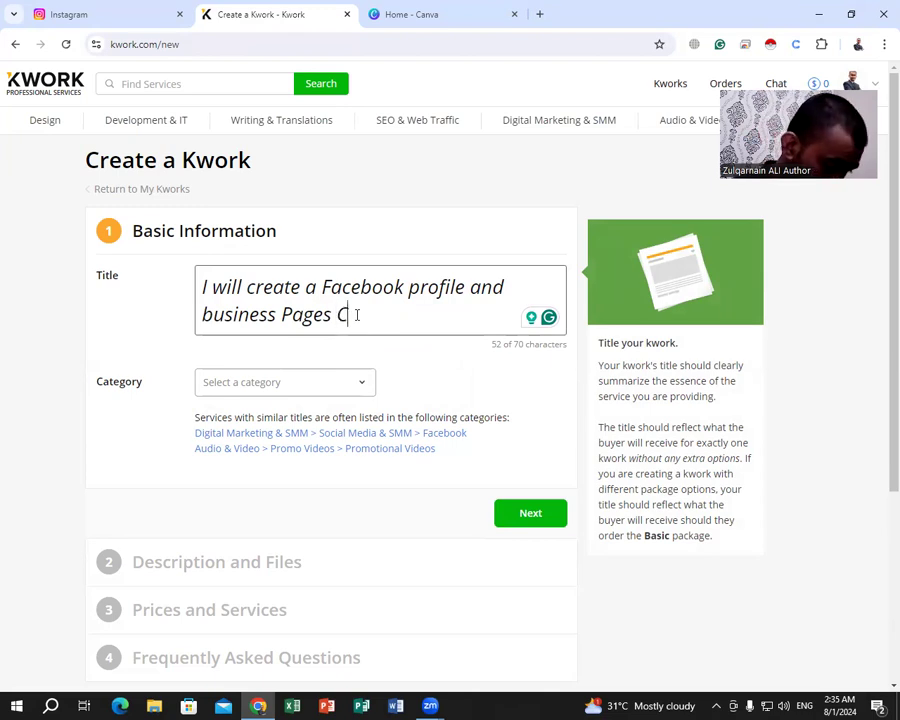
pyautogui.write('Creation')
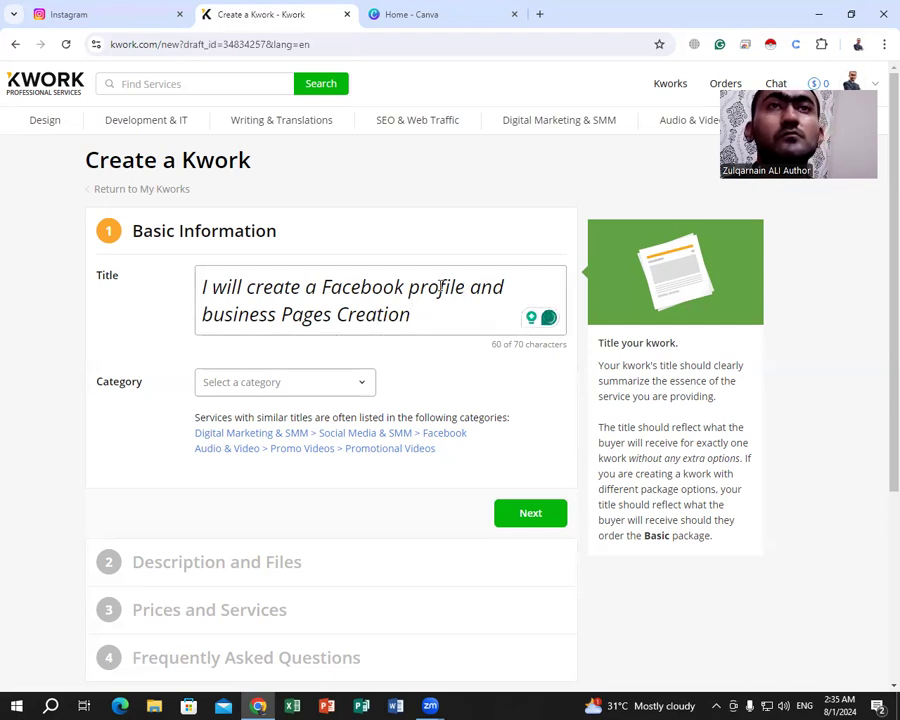
# Replace the word "profile" after "Facebook" in the title with "id".
pyautogui.doubleClick(440, 287)
pyautogui.click(407, 287)
pyautogui.hotkey('shift', 'Right')
pyautogui.hotkey('shift', 'Right')
pyautogui.hotkey('shift', 'Right')
pyautogui.hotkey('shift', 'Right')
pyautogui.hotkey('shift', 'Right')
pyautogui.hotkey('shift', 'Right')
pyautogui.hotkey('shift', 'Right')
pyautogui.press('BackSpace')
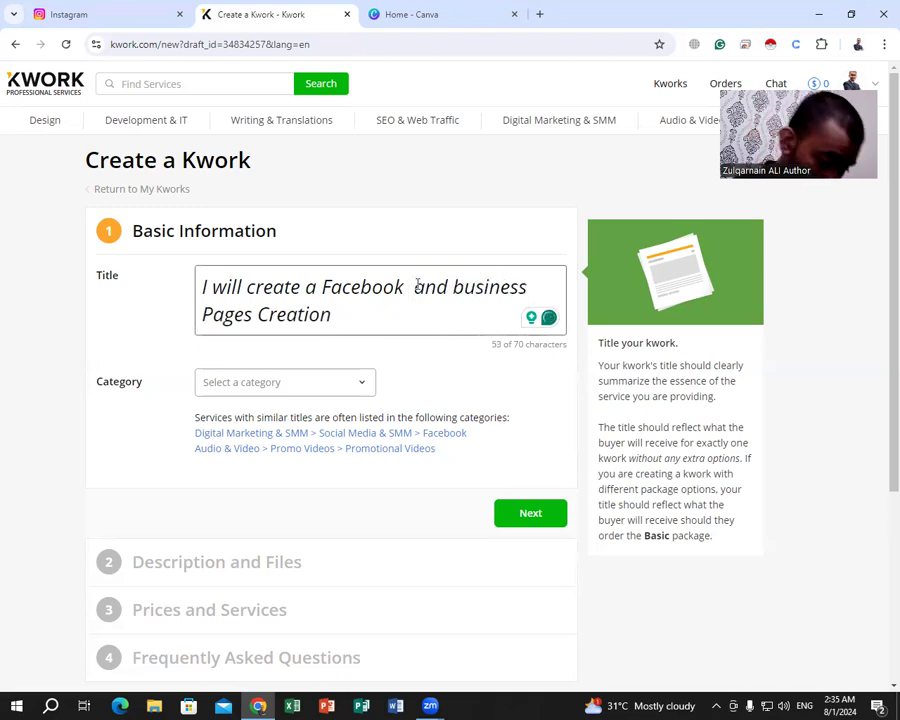
pyautogui.write('id')
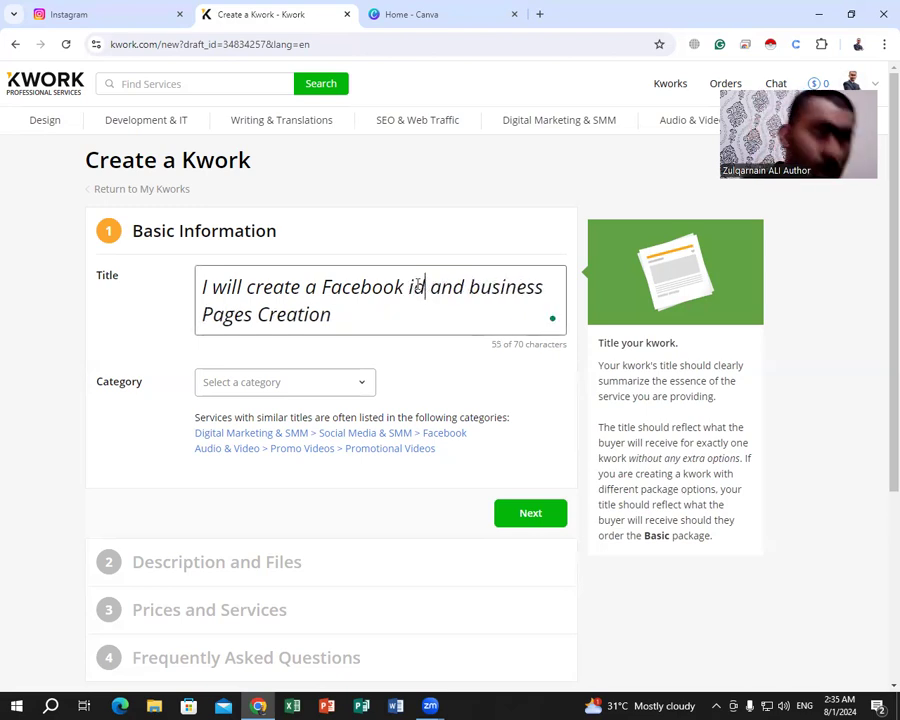
# Insert "and Profile" after "Pages" in the title and make the last word "Creations".
pyautogui.click(255, 314)
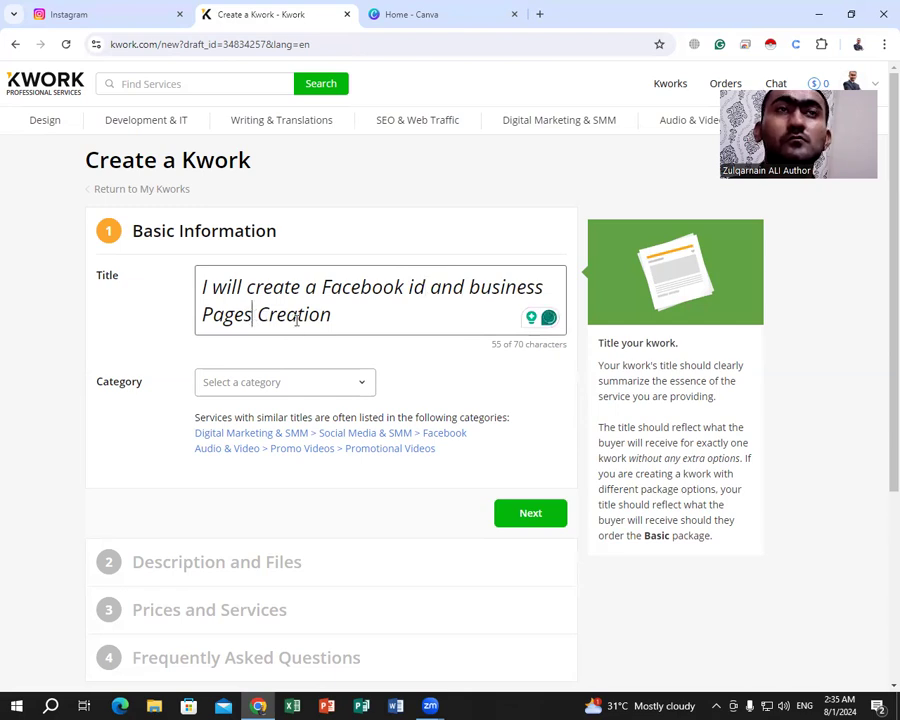
pyautogui.write('and Profile')
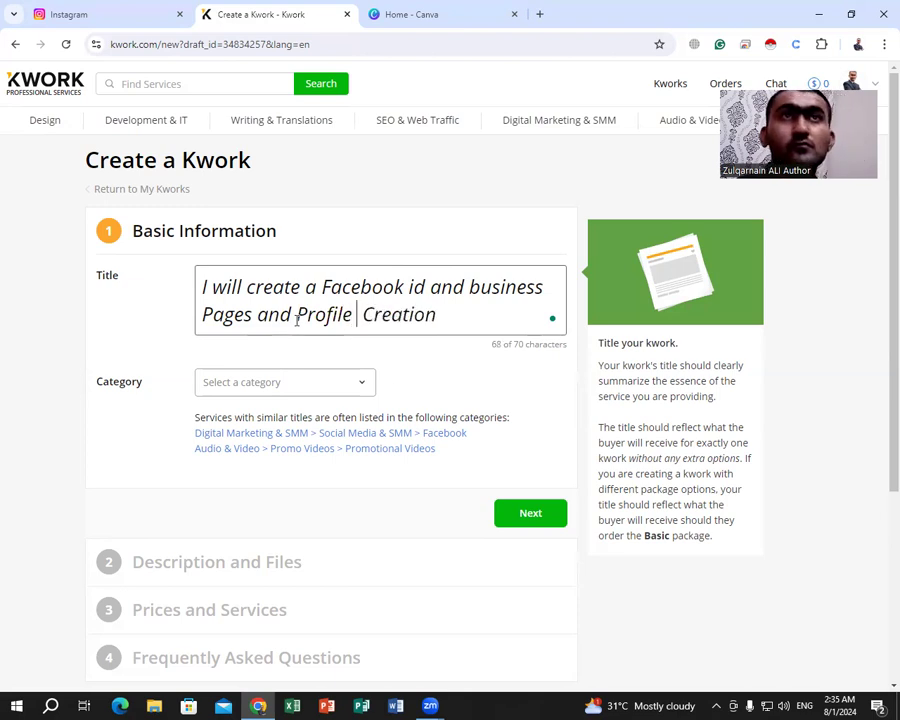
pyautogui.click(438, 319)
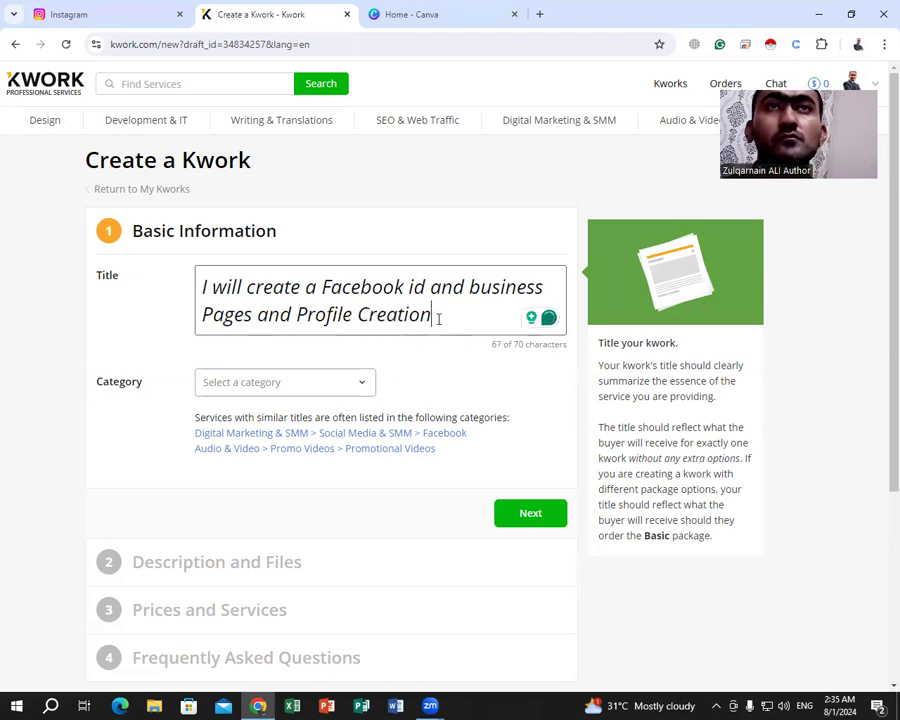
pyautogui.write('s')
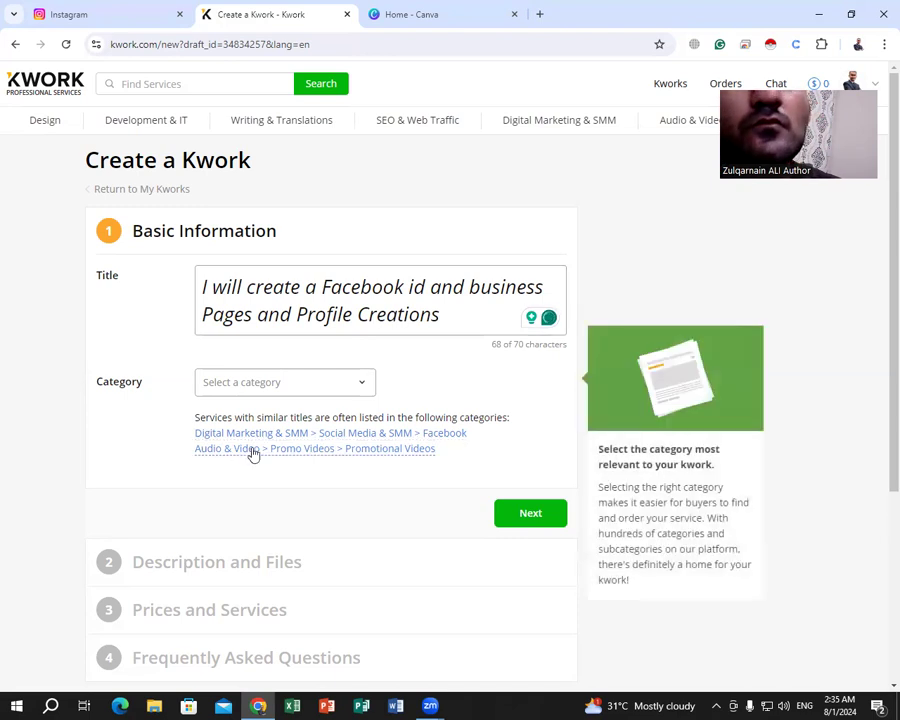
# Capitalize "ID" and the first letter of "Business" in the kwork title.
pyautogui.click(336, 387)
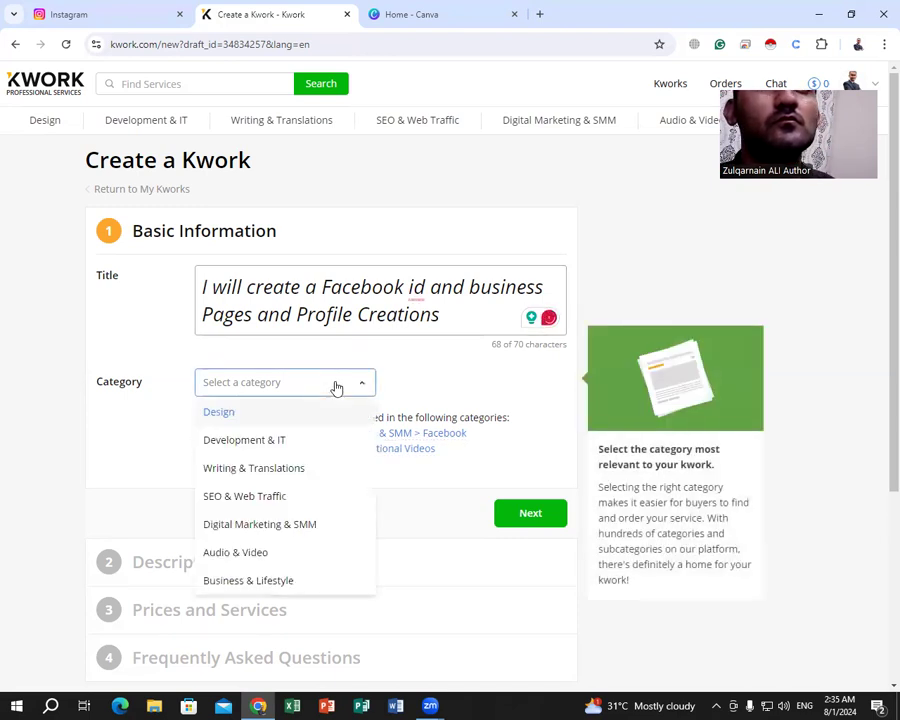
pyautogui.click(428, 387)
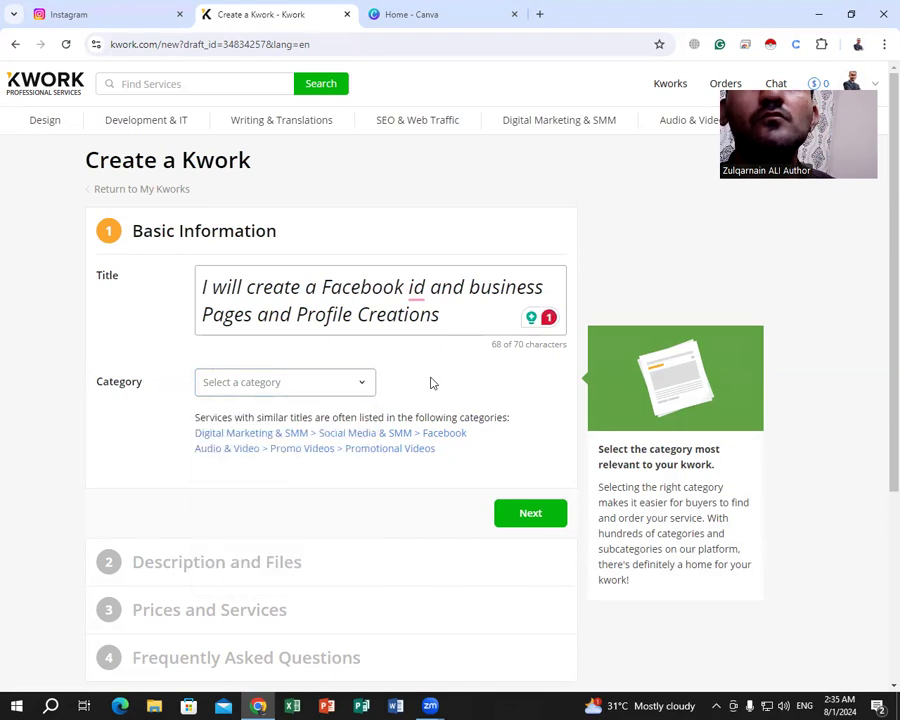
pyautogui.click(414, 289)
pyautogui.click(408, 333)
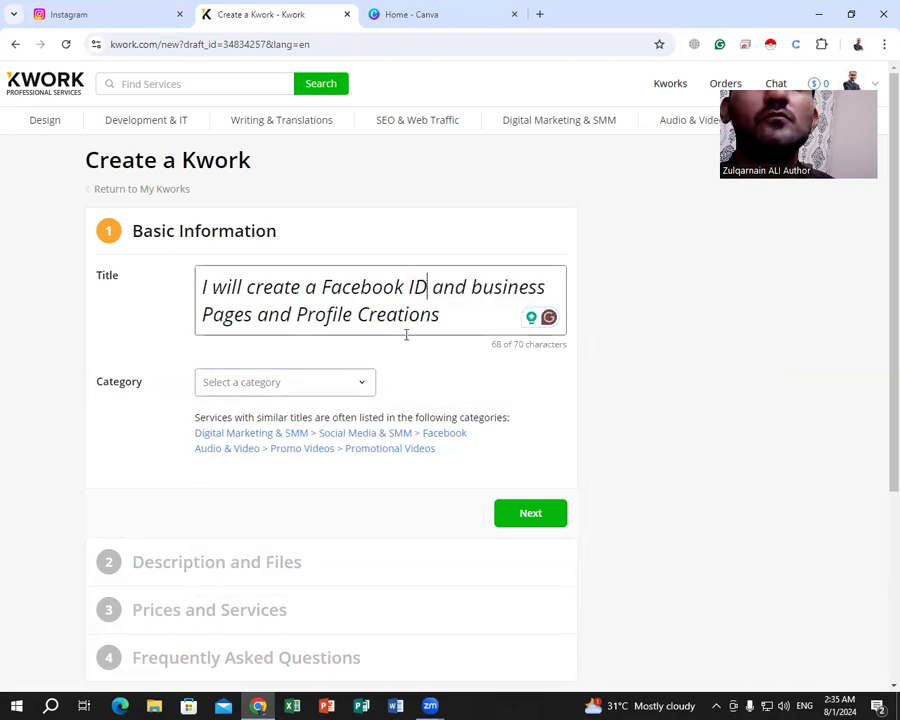
pyautogui.click(481, 287)
pyautogui.press('BackSpace')
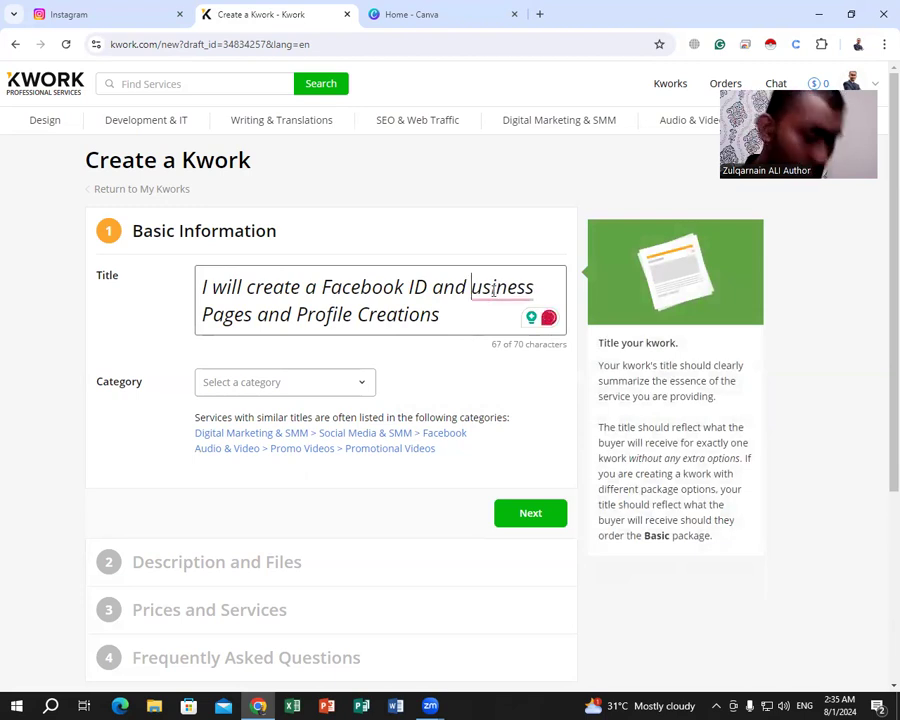
pyautogui.write('B')
# Insert "Facebook" before "Business" in the title and change "Pages" to "Page".
pyautogui.press('Left')
pyautogui.write('Facebook')
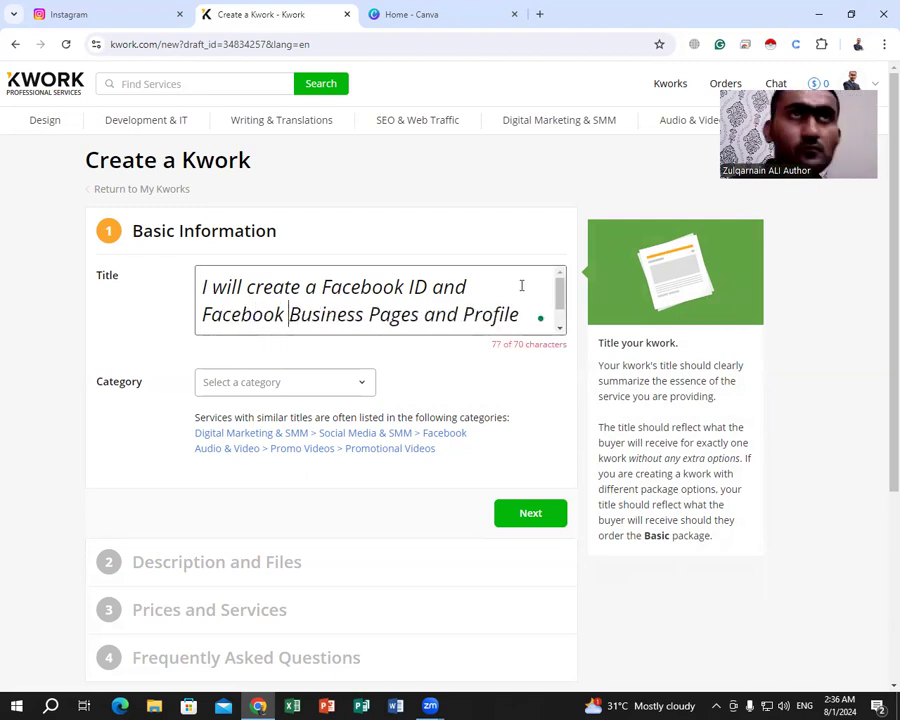
pyautogui.click(419, 314)
pyautogui.press('BackSpace')
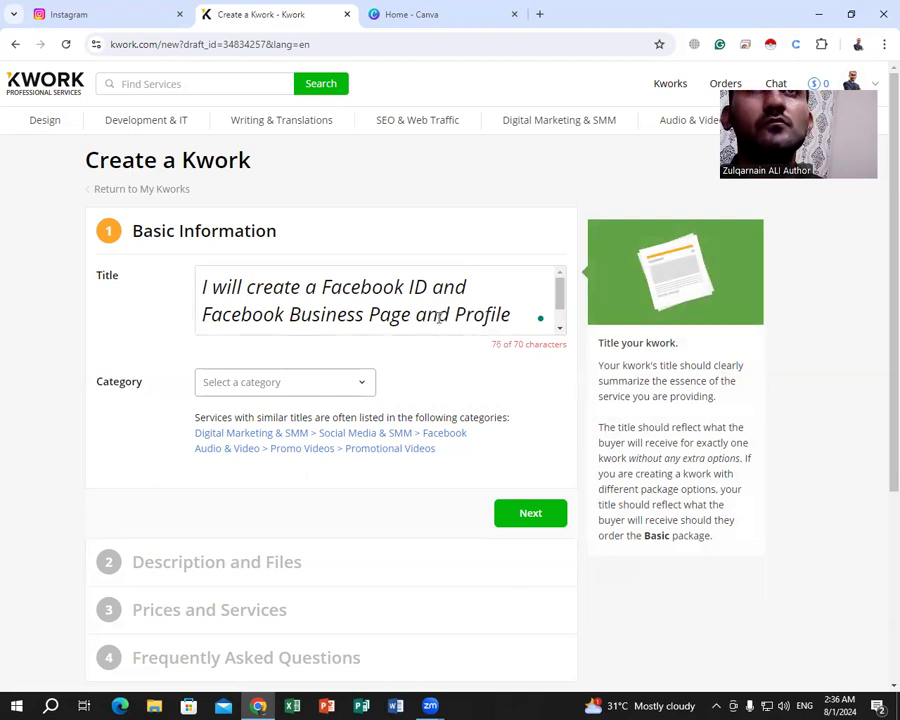
# Delete the second "Facebook" before "Business Page" to shorten the title.
pyautogui.doubleClick(436, 316)
pyautogui.click(425, 316)
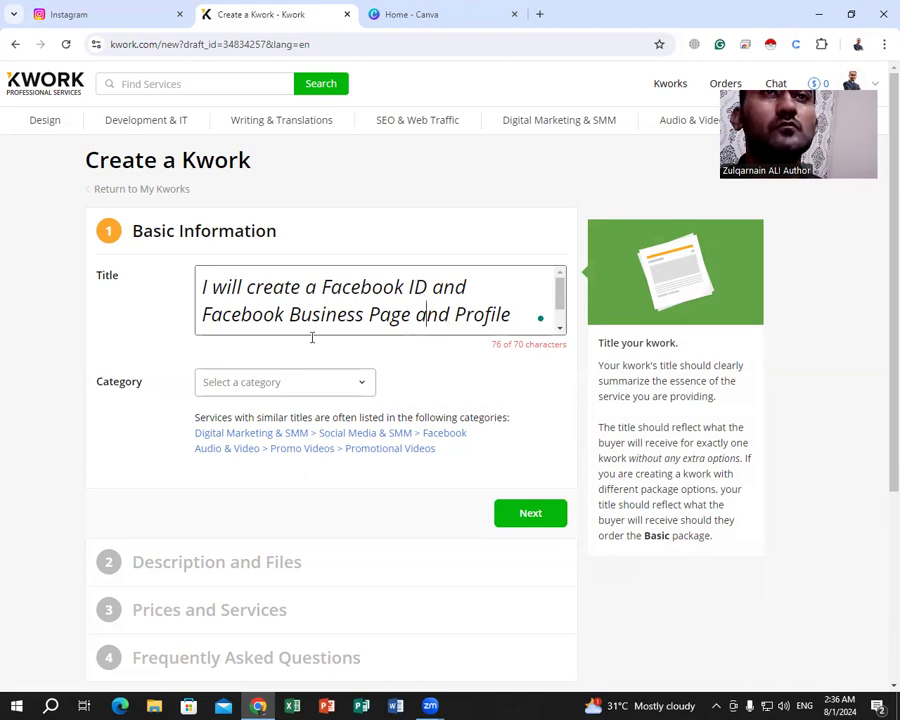
pyautogui.doubleClick(242, 316)
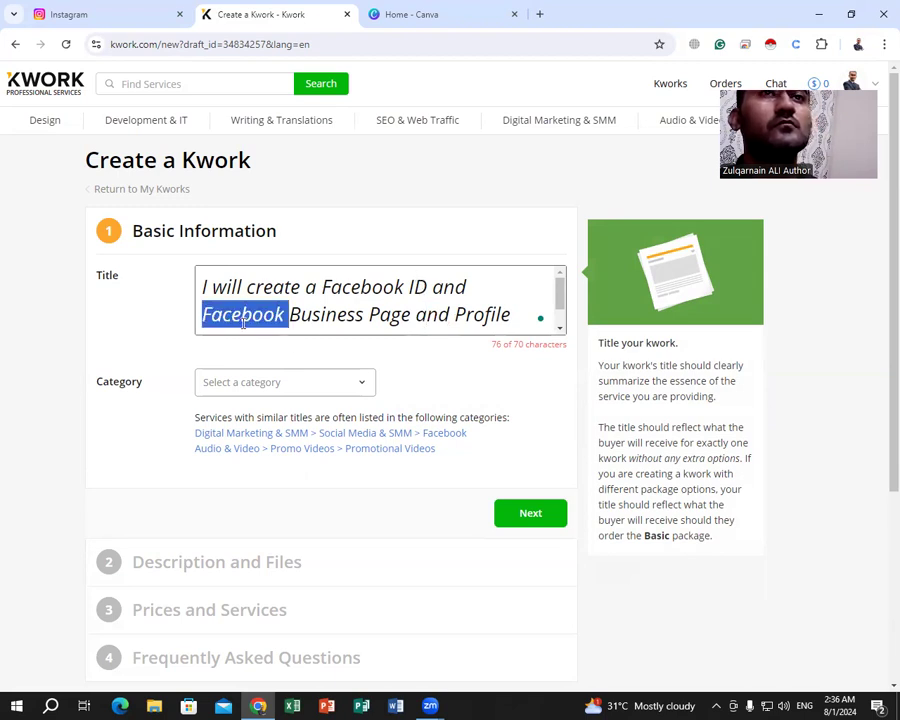
pyautogui.press('BackSpace')
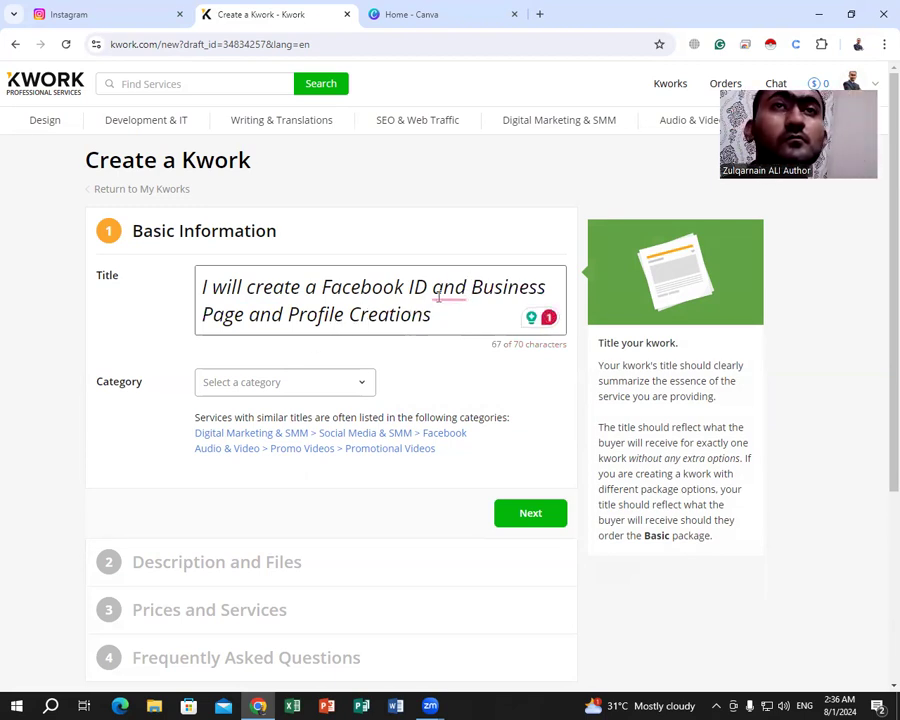
# Remove the word "and" between "ID" and "Business Page" in the title.
pyautogui.moveTo(438, 297)
pyautogui.click(462, 332)
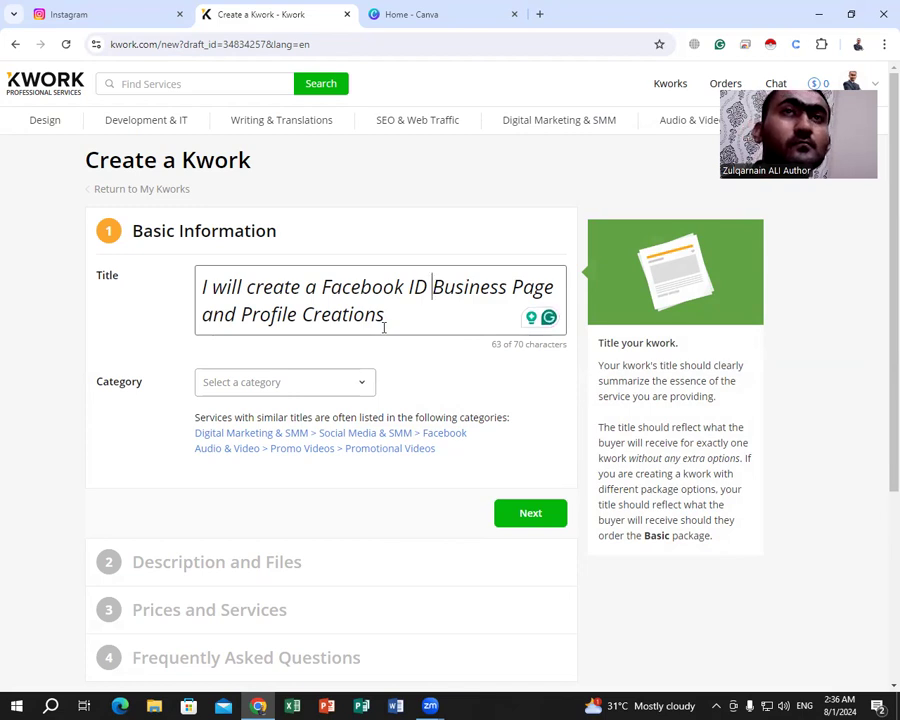
pyautogui.write('and')
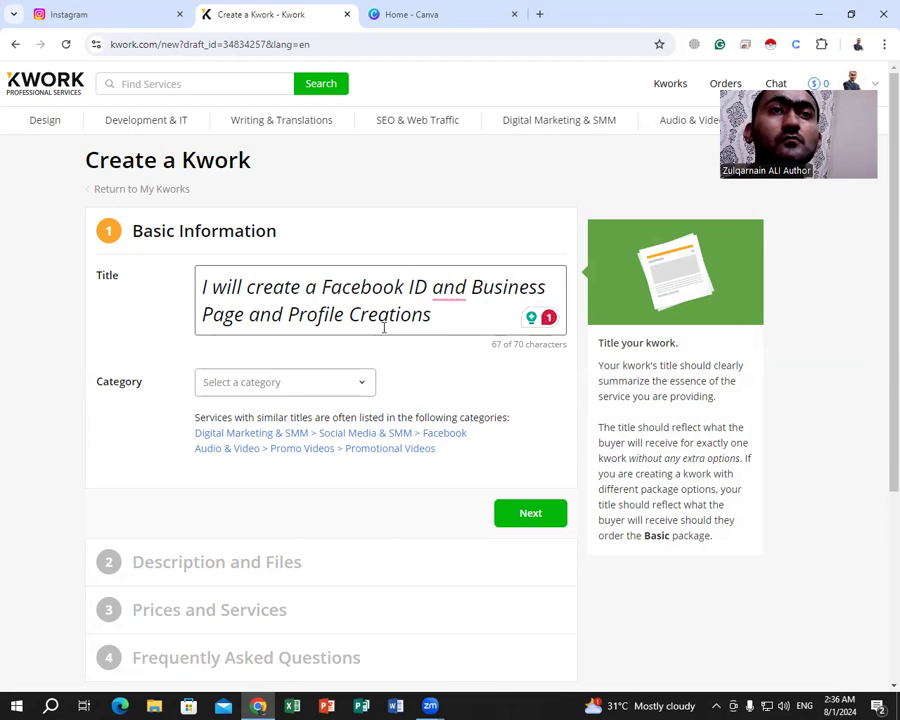
pyautogui.moveTo(440, 297)
pyautogui.click(444, 333)
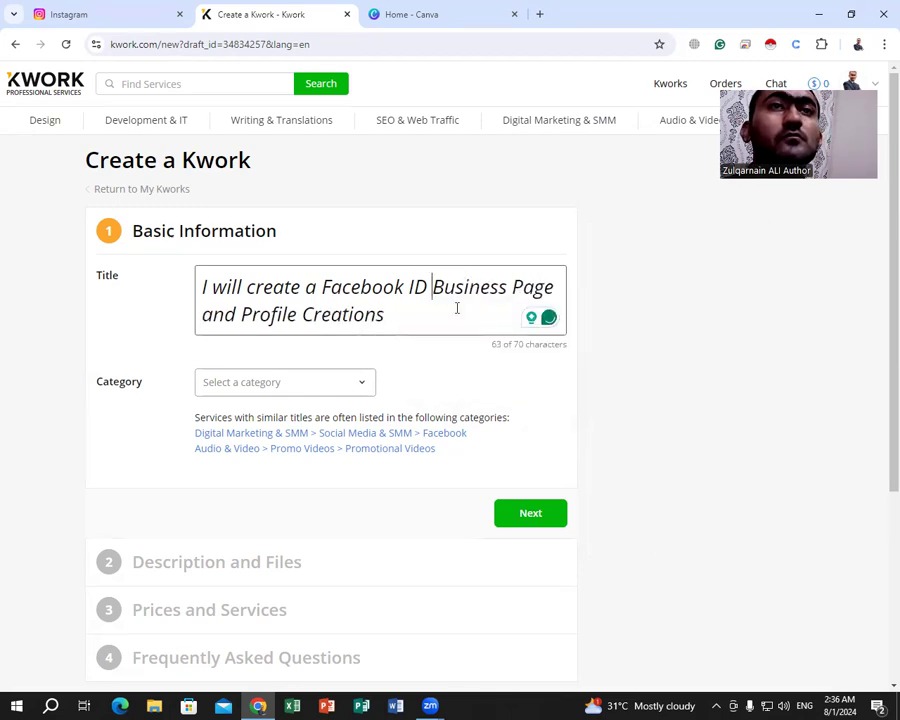
# Move the word "Profile" from before "Creations" to between "ID" and "Business Page" in the title.
pyautogui.doubleClick(264, 318)
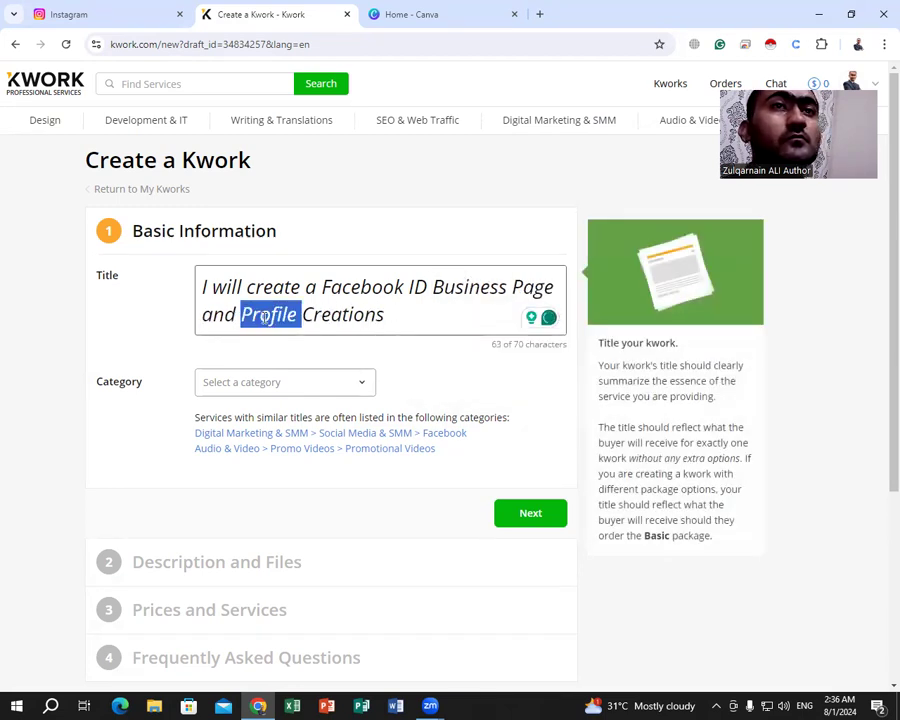
pyautogui.rightClick(264, 322)
pyautogui.click(331, 392)
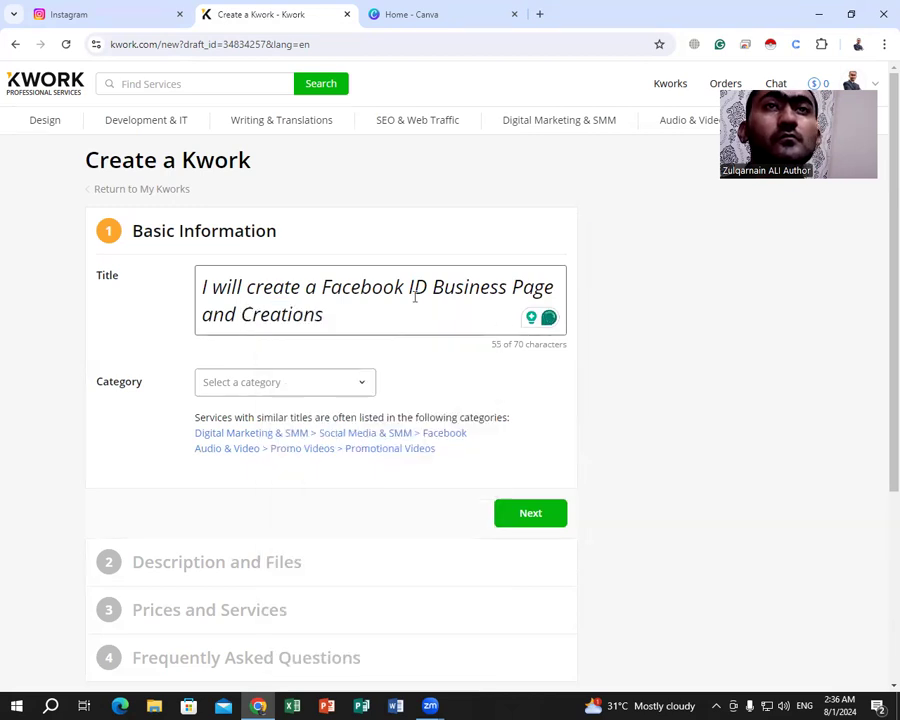
pyautogui.rightClick(428, 298)
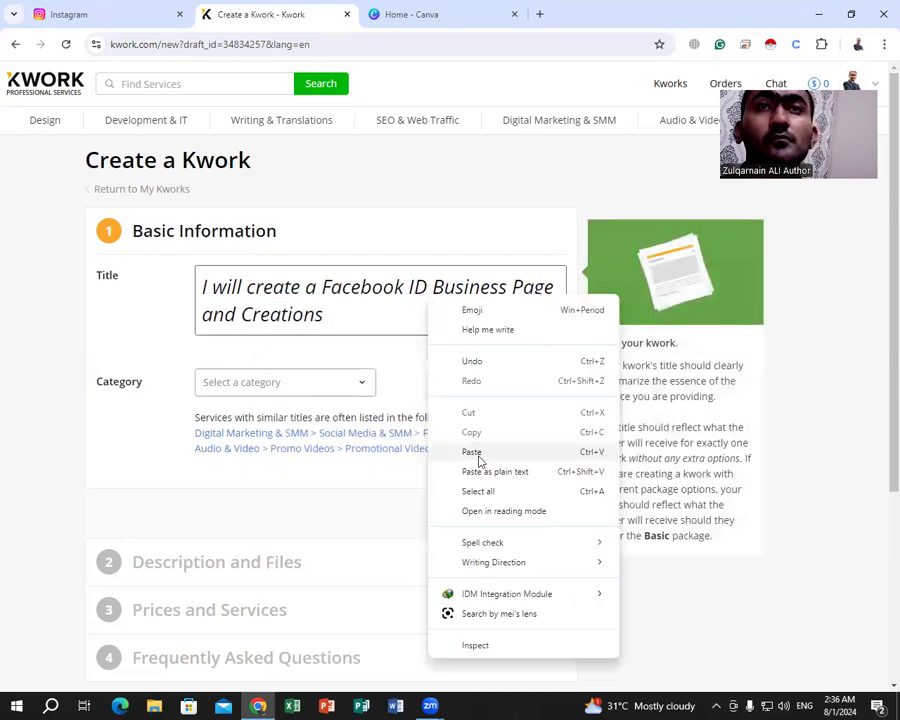
pyautogui.click(480, 460)
pyautogui.click(433, 288)
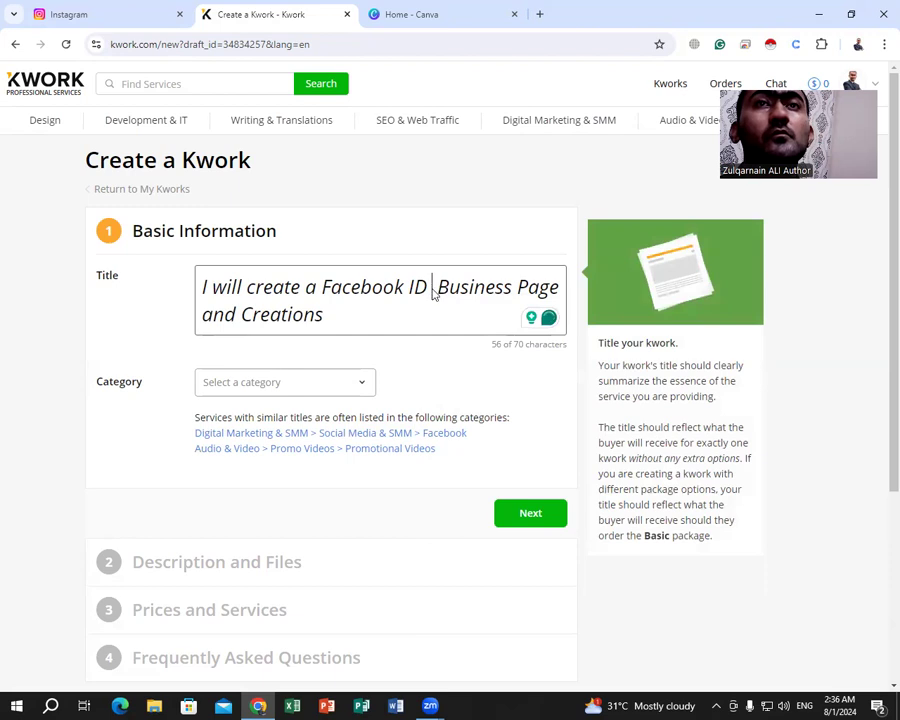
pyautogui.rightClick(433, 288)
pyautogui.click(482, 444)
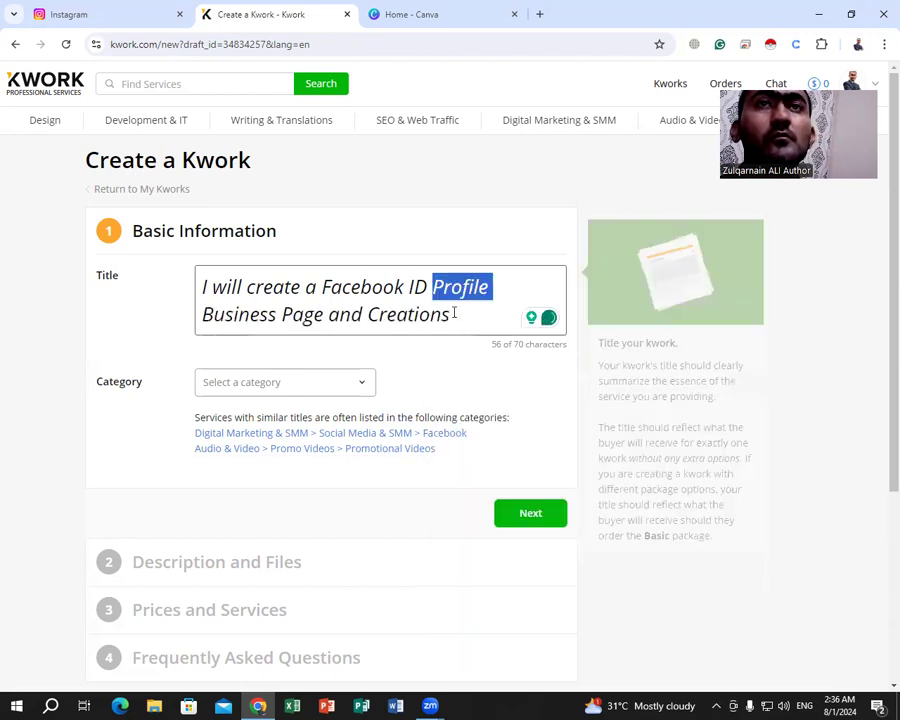
# Cut "Creations" from the end of the title and delete the leftover "and" after "Business Page".
pyautogui.click(455, 313)
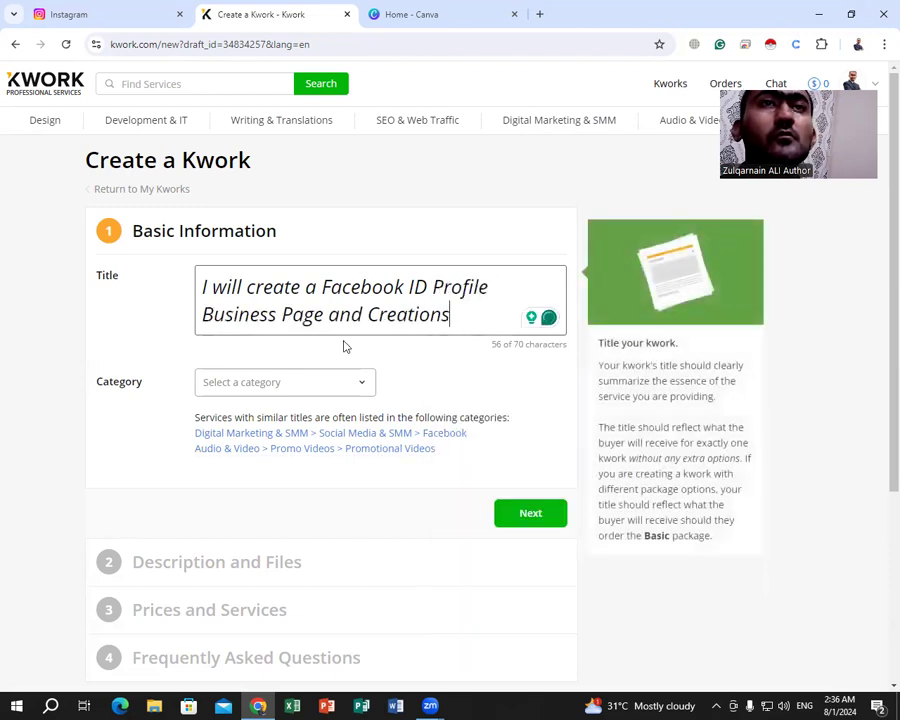
pyautogui.doubleClick(399, 314)
pyautogui.rightClick(397, 314)
pyautogui.click(450, 380)
pyautogui.press('BackSpace')
pyautogui.press('BackSpace')
pyautogui.press('BackSpace')
pyautogui.press('BackSpace')
pyautogui.press('BackSpace')
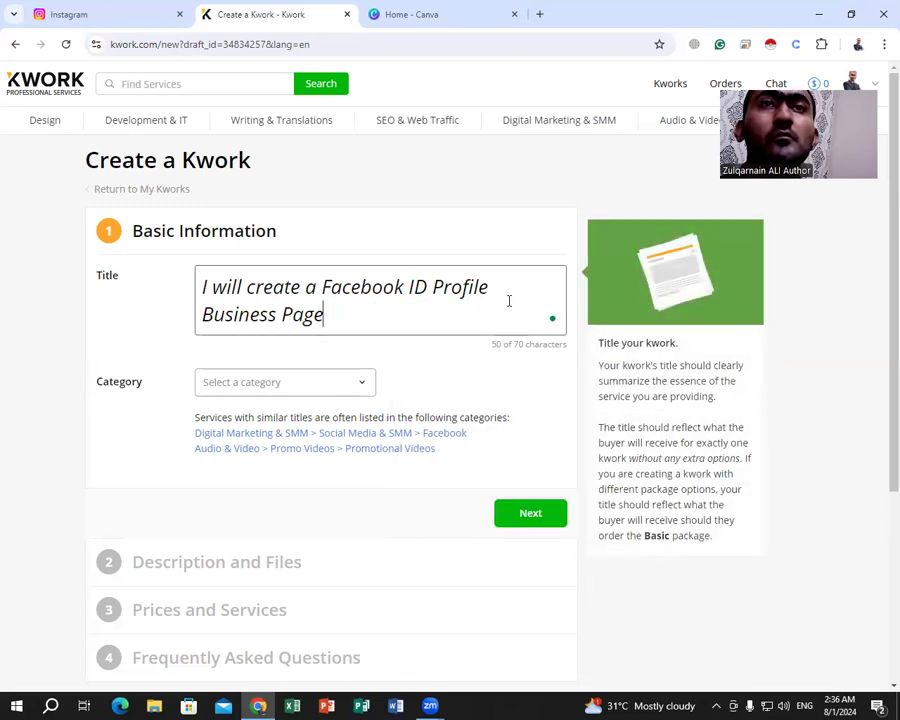
# Paste the cut word after "Profile" in the title, shorten it to "Creation" and add "and" before "Business Page".
pyautogui.click(503, 286)
pyautogui.rightClick(503, 288)
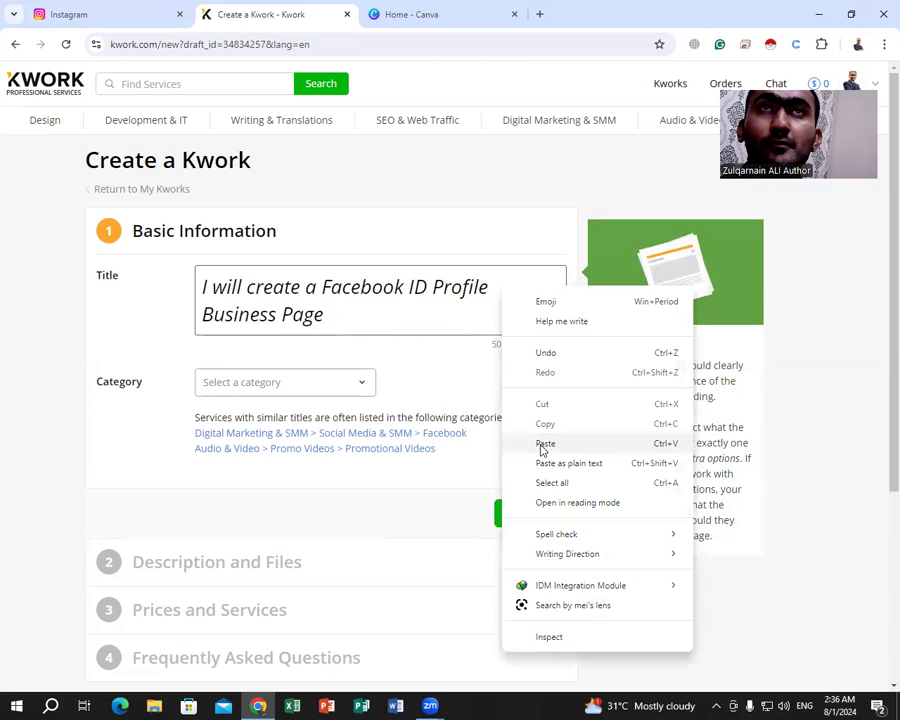
pyautogui.click(538, 443)
pyautogui.press('Right')
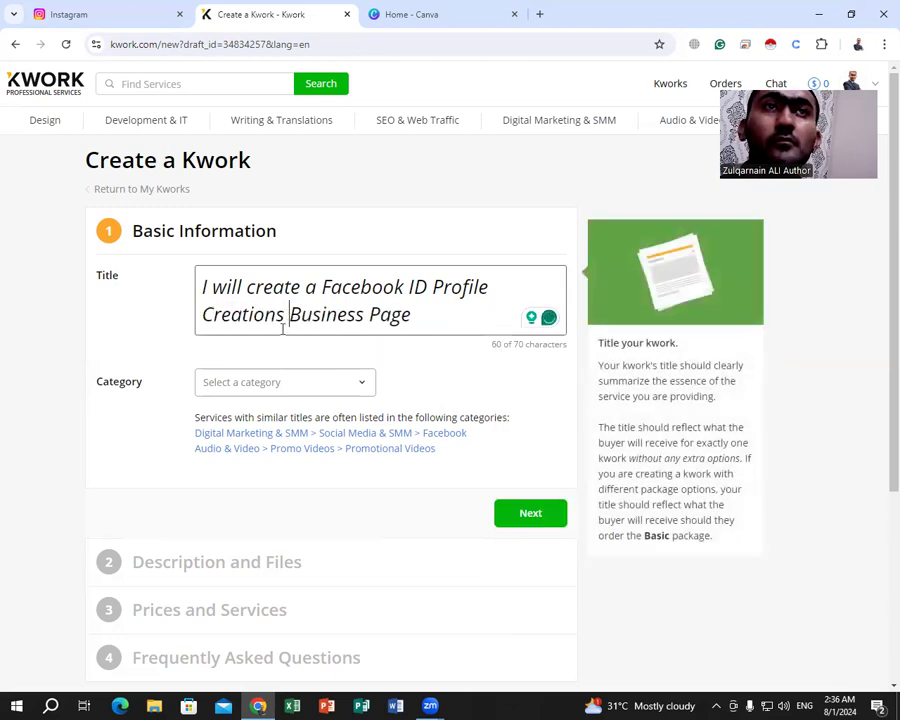
pyautogui.press('BackSpace')
pyautogui.press('BackSpace')
pyautogui.write('and ')
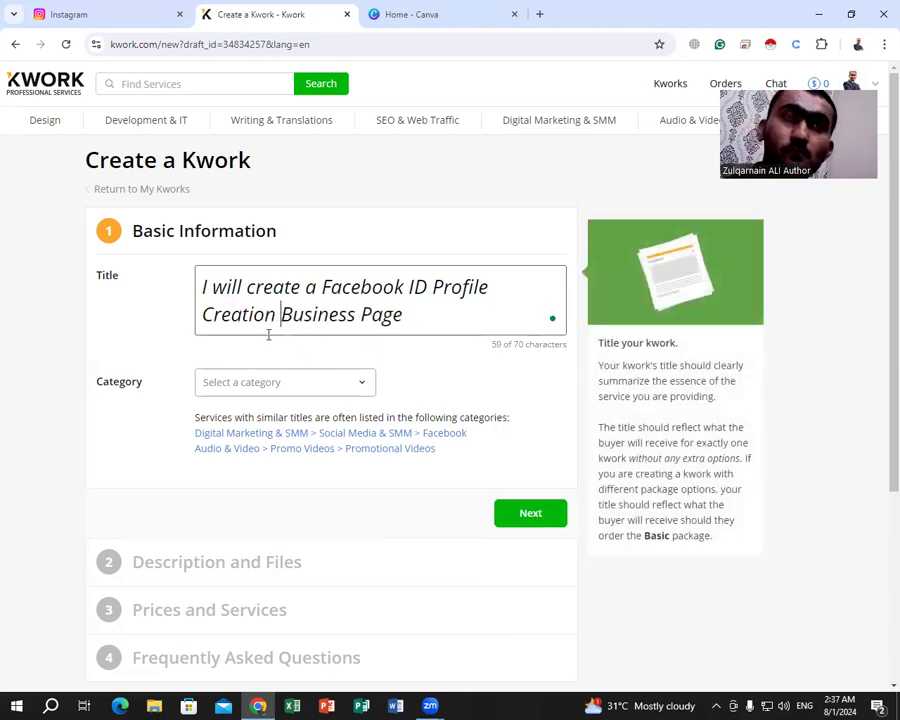
pyautogui.write('Facebook')
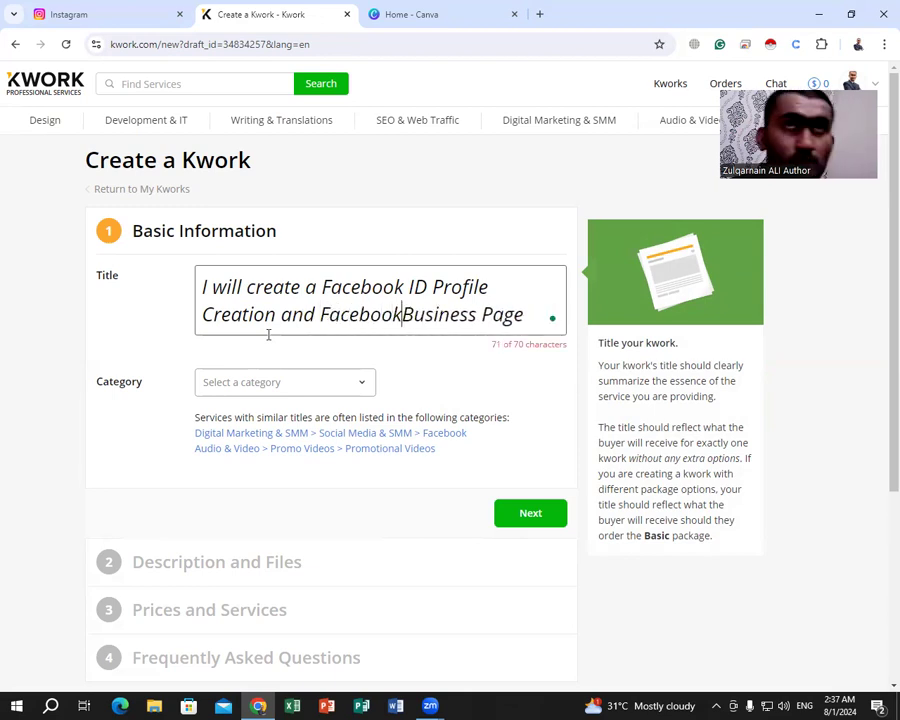
pyautogui.press('BackSpace')
pyautogui.press('BackSpace')
pyautogui.press('BackSpace')
pyautogui.press('BackSpace')
pyautogui.press('BackSpace')
pyautogui.press('BackSpace')
pyautogui.press('BackSpace')
pyautogui.press('BackSpace')
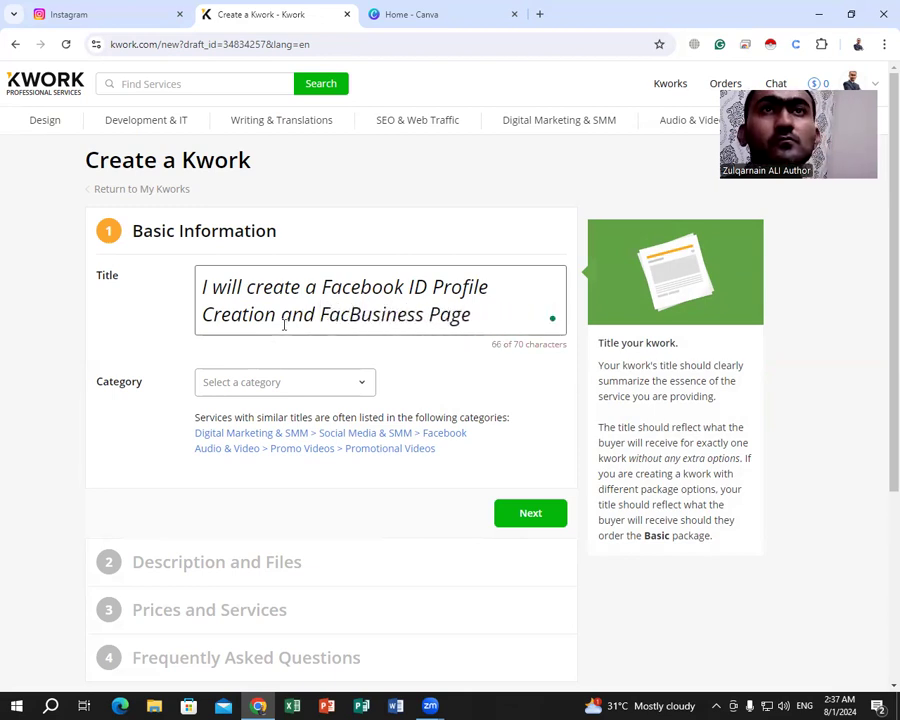
pyautogui.press('BackSpace')
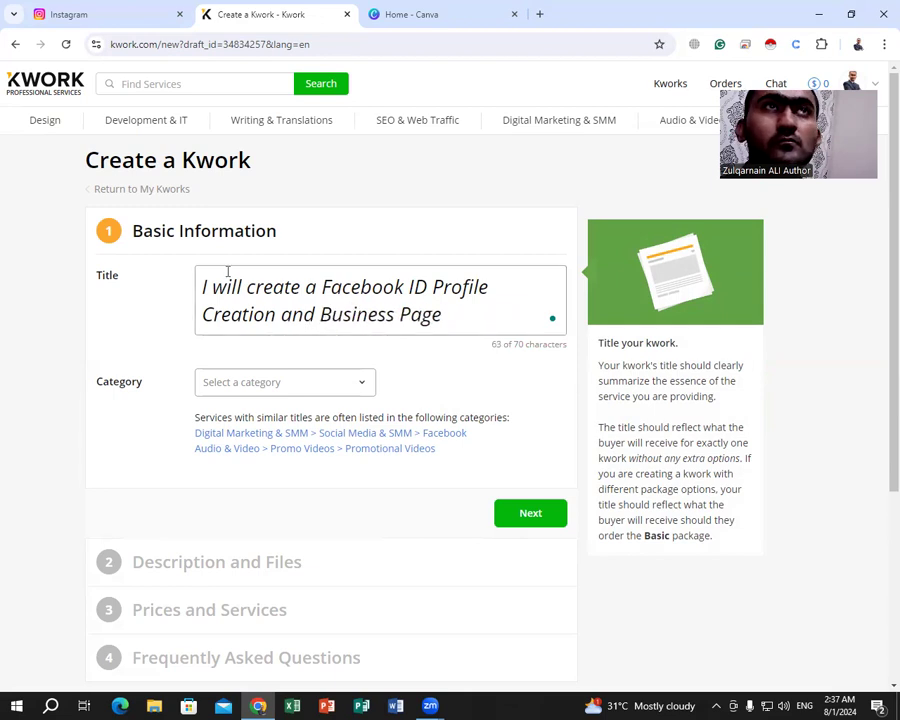
pyautogui.click(138, 290)
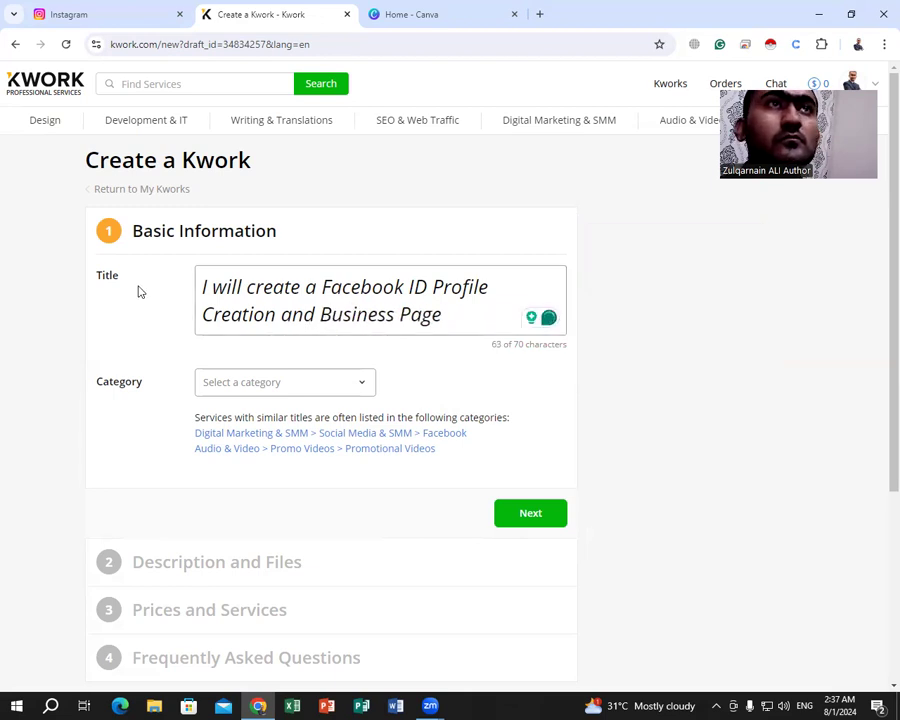
pyautogui.click(374, 318)
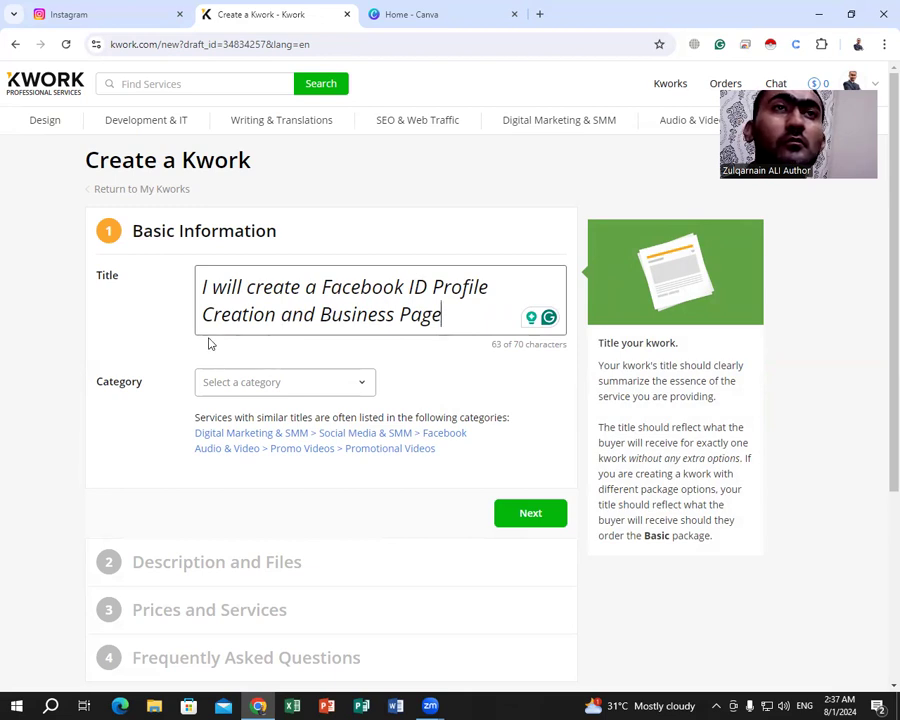
pyautogui.click(310, 288)
pyautogui.press('BackSpace')
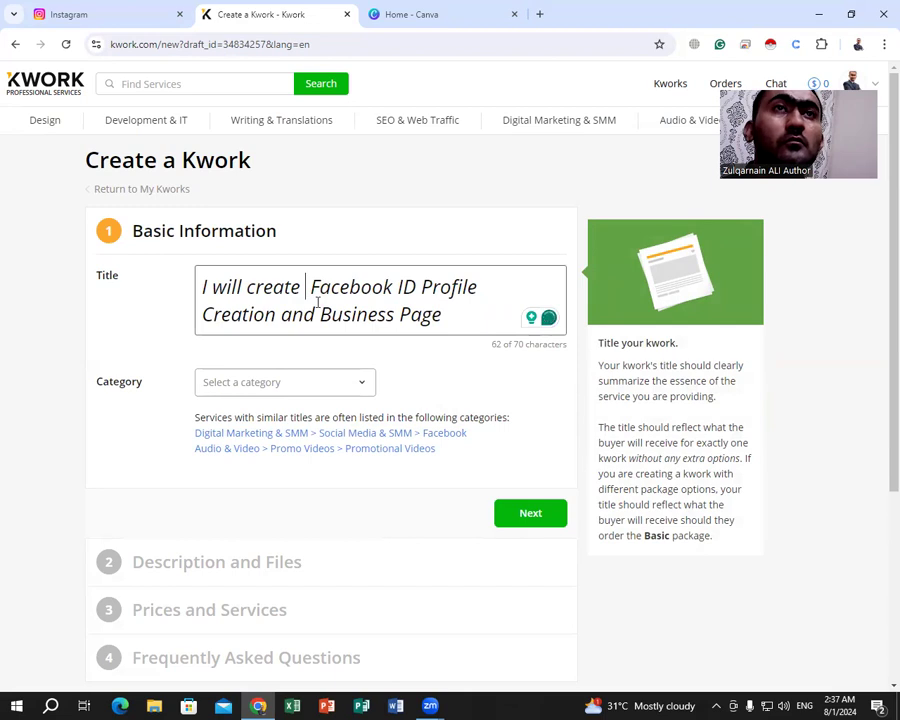
pyautogui.write('a')
# Choose the suggested category Digital Marketing & SMM > Social Media & SMM > Facebook and set the service type to Account Creation & Setup.
pyautogui.scroll(-1, 230, 354)
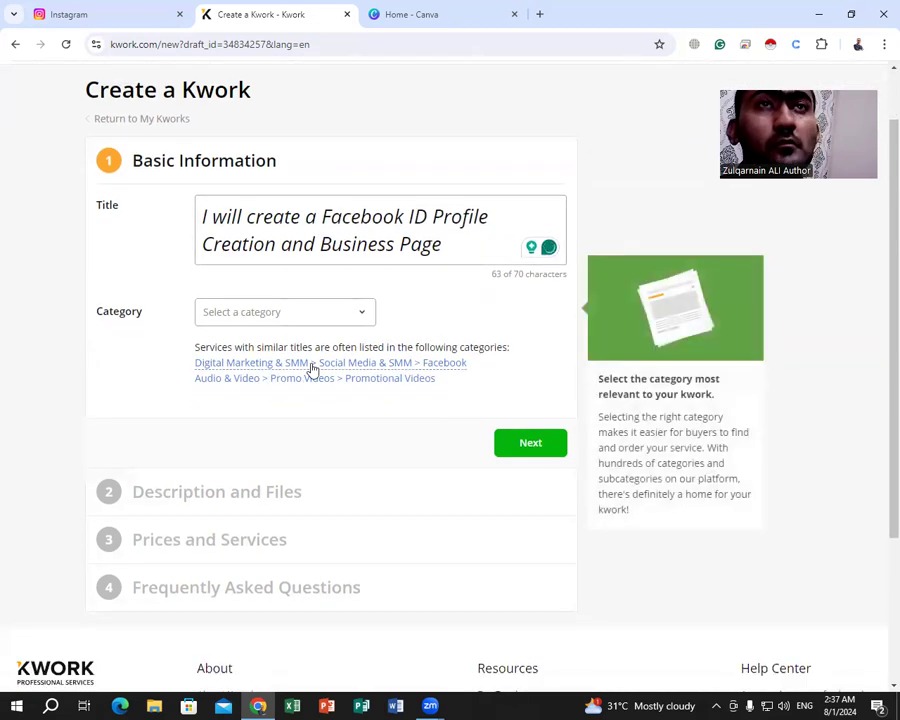
pyautogui.click(311, 367)
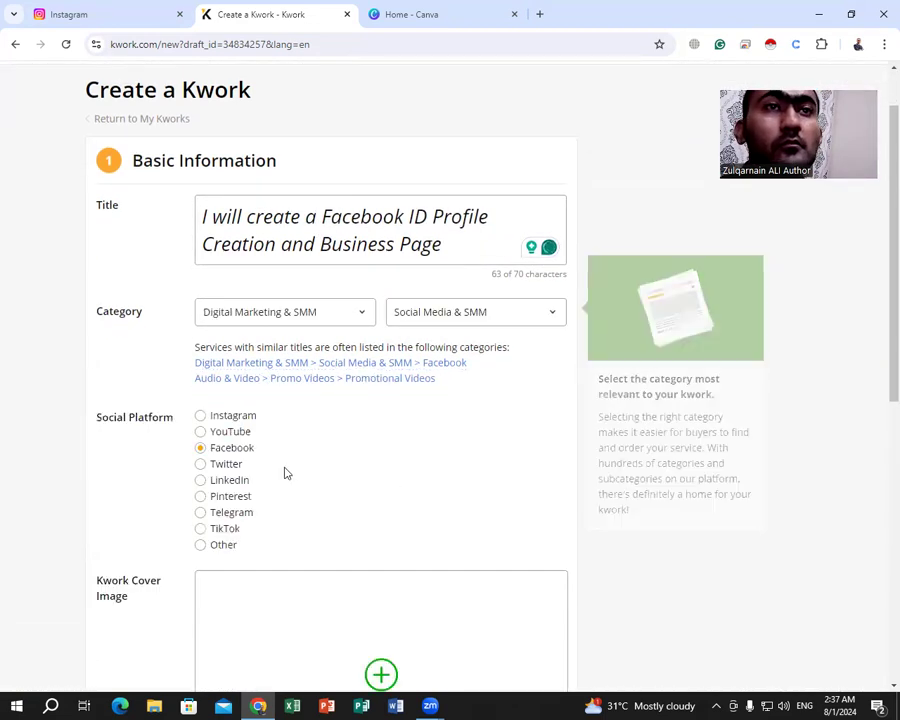
pyautogui.scroll(-2, 378, 464)
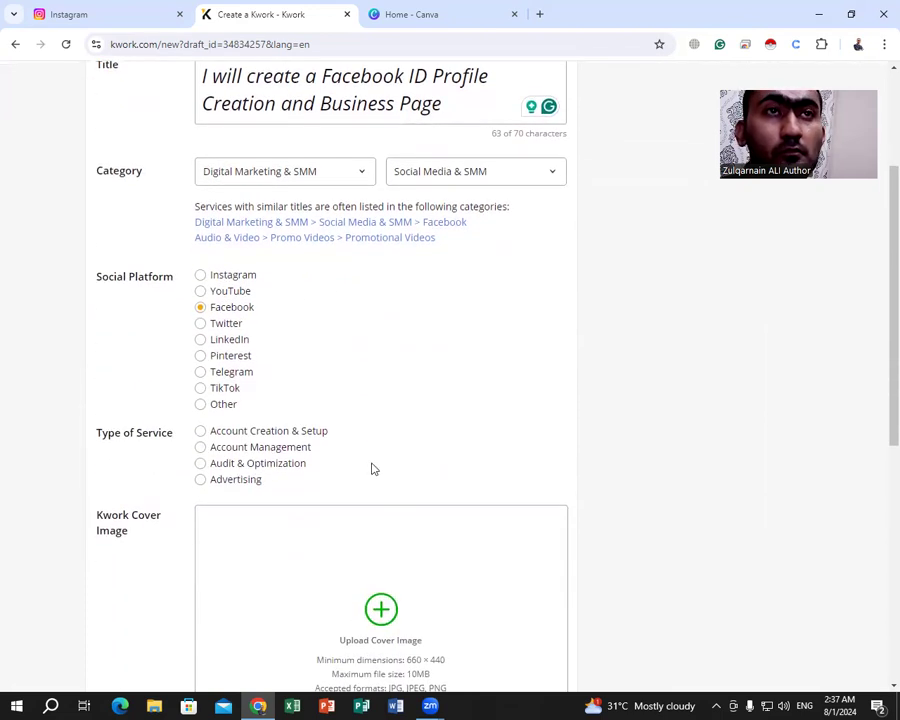
pyautogui.click(201, 434)
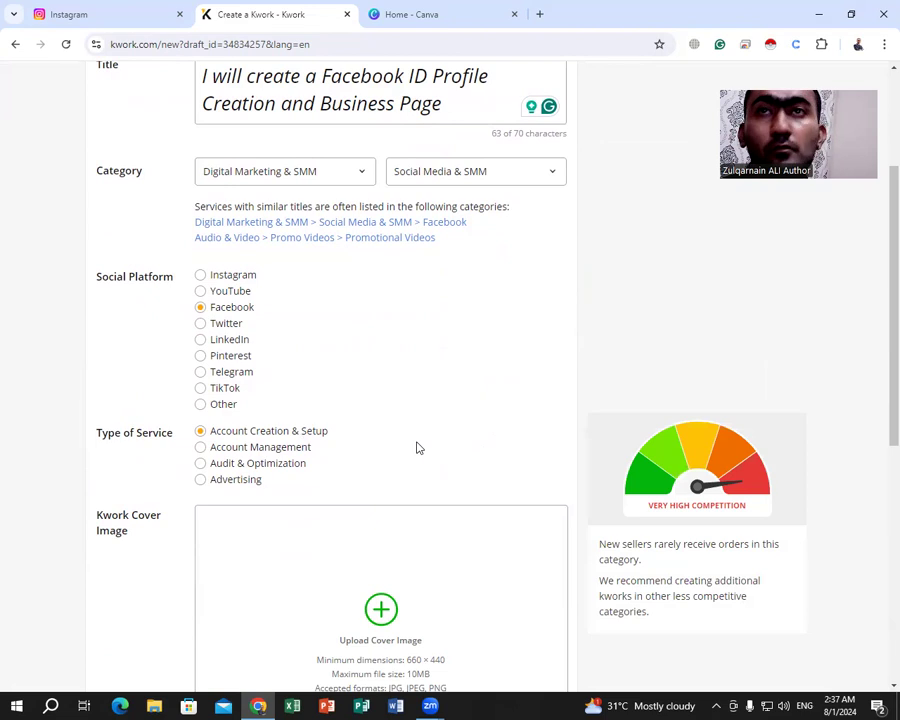
pyautogui.scroll(-3, 418, 443)
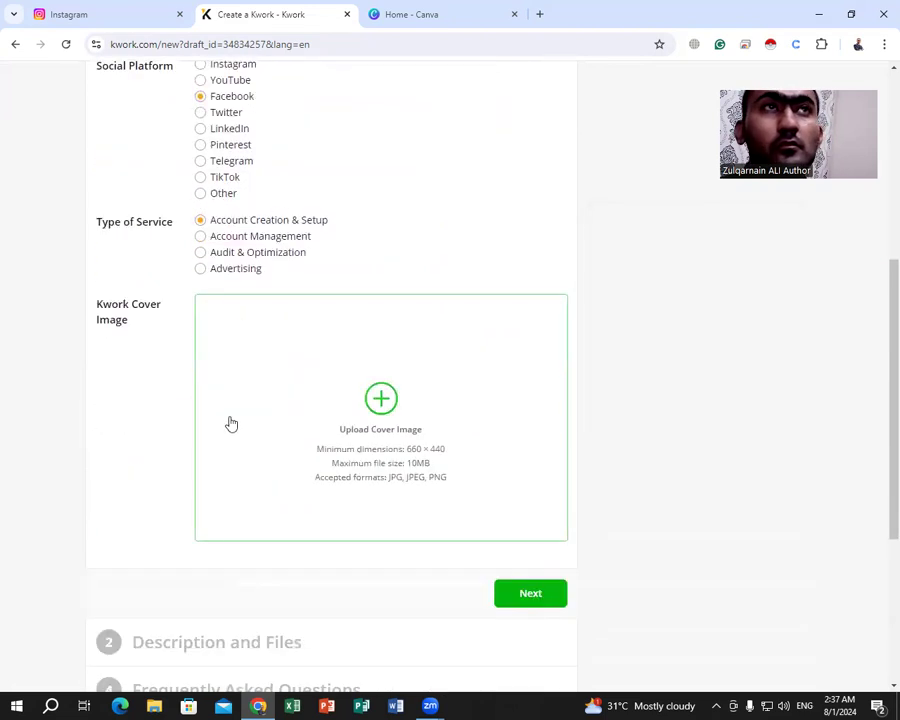
# Open facebook.com in a new browser tab.
pyautogui.click(452, 8)
pyautogui.click(539, 14)
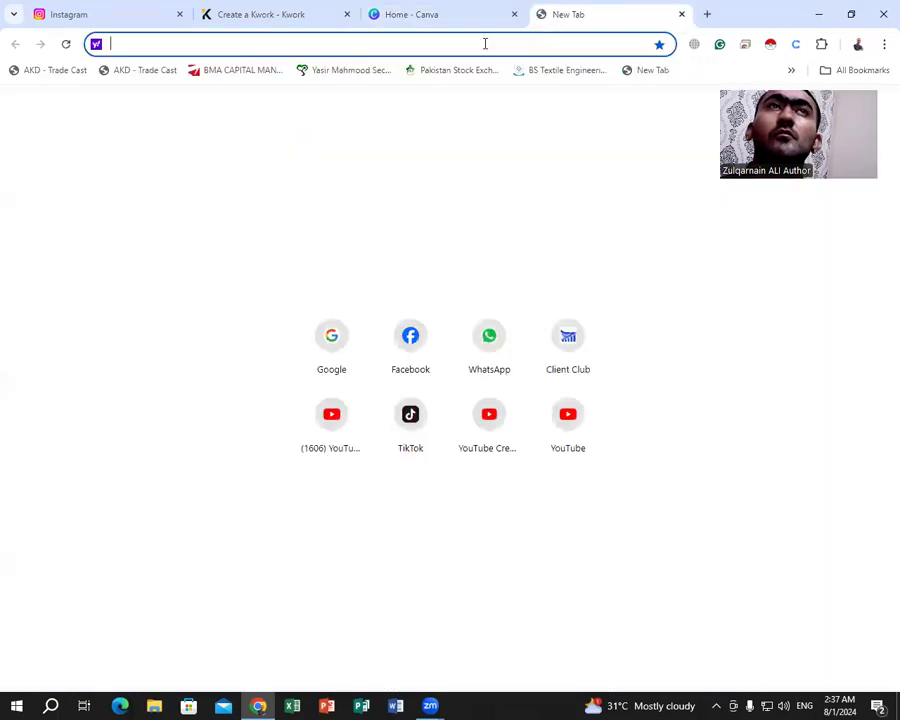
pyautogui.write('f')
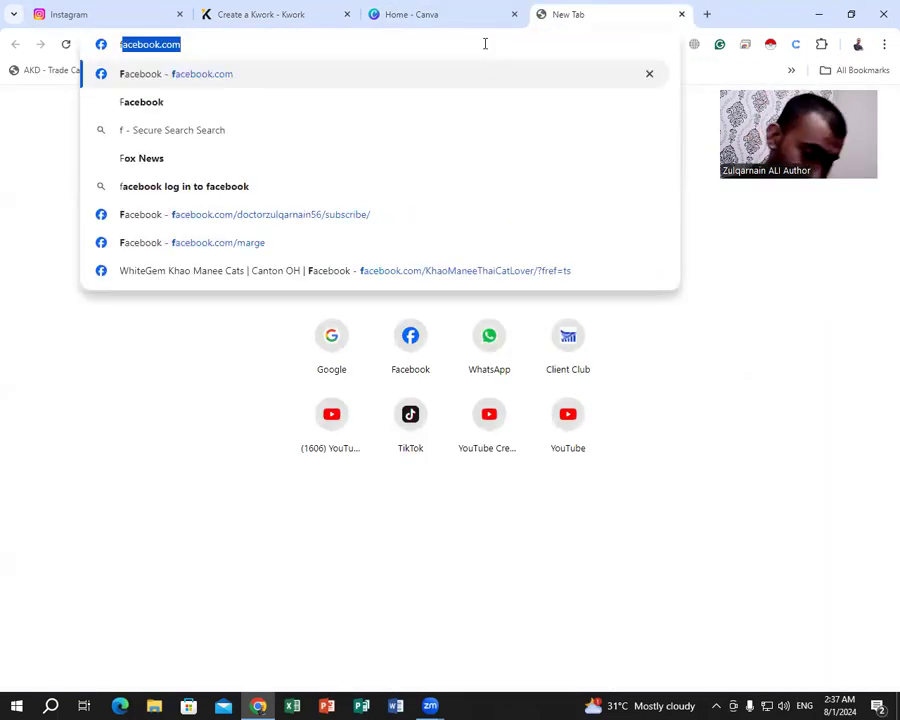
pyautogui.press('Return')
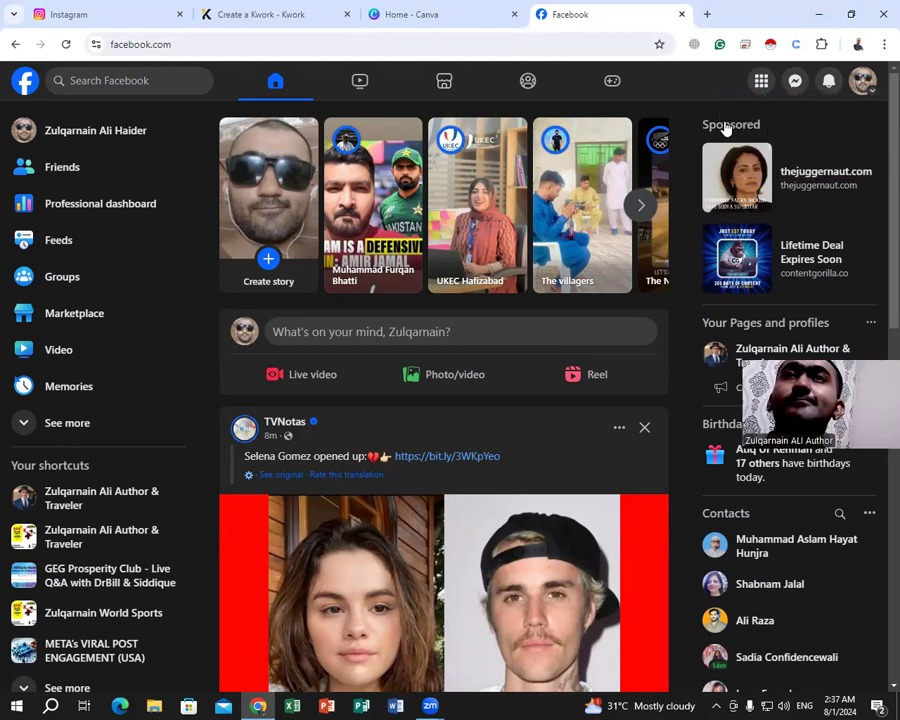
# Open the signed-in account's own Facebook profile page.
pyautogui.click(862, 80)
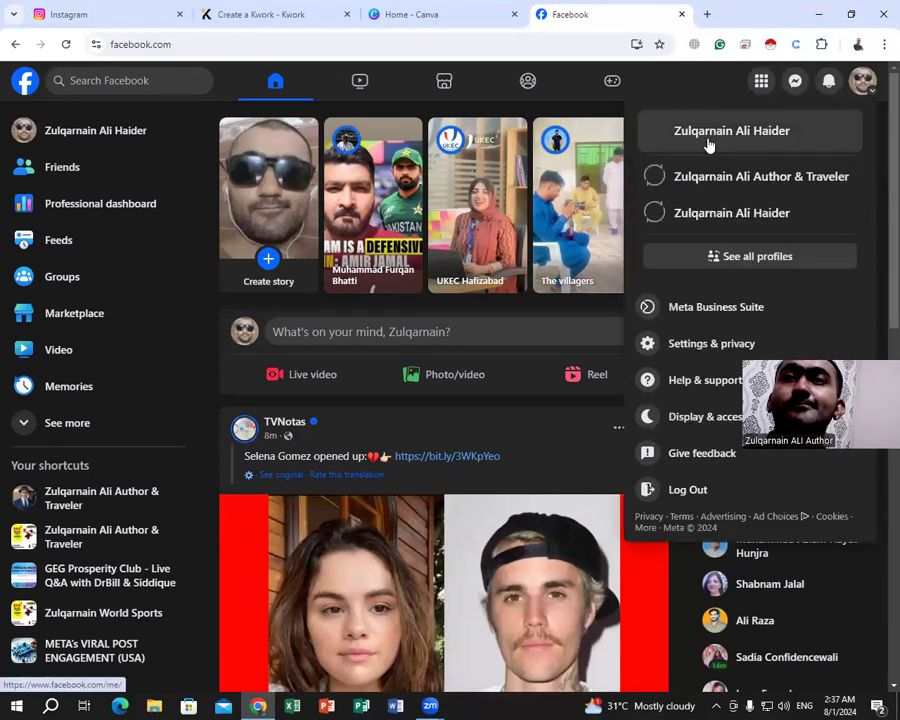
pyautogui.click(740, 131)
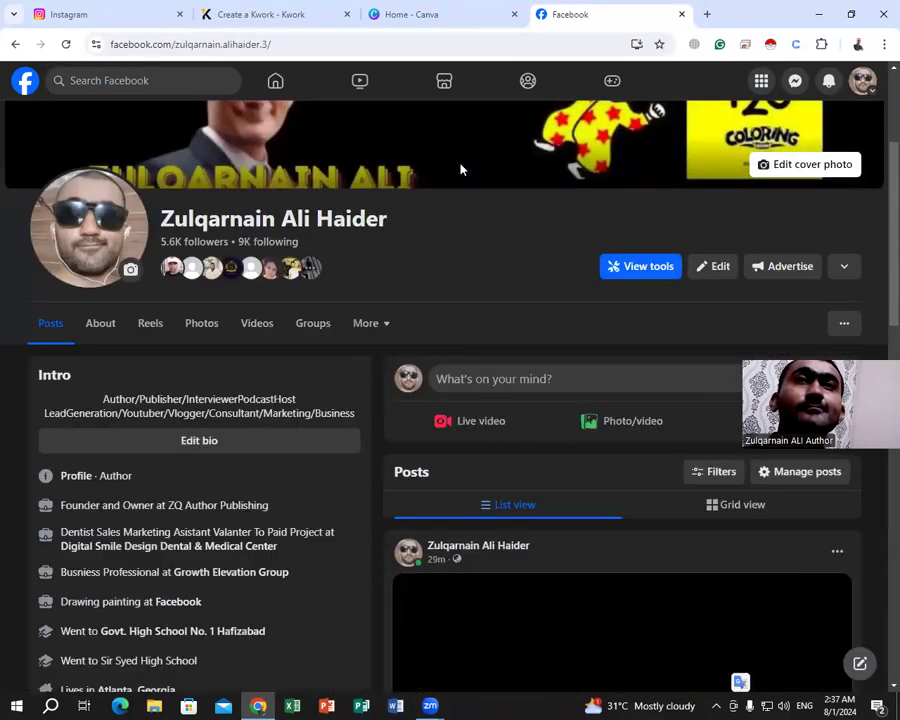
pyautogui.scroll(3, 472, 303)
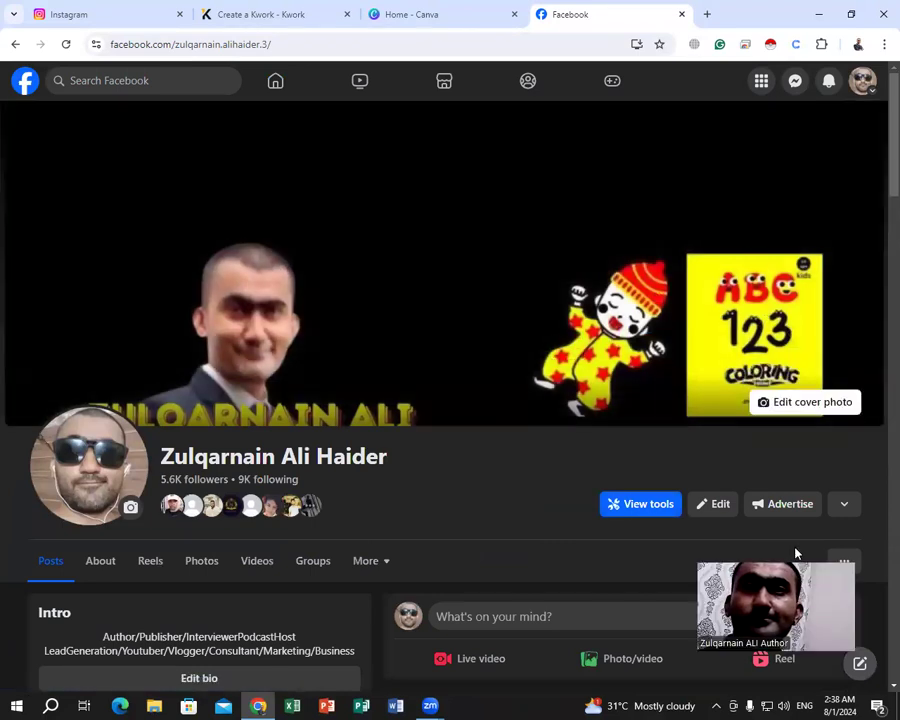
pyautogui.scroll(-1, 795, 553)
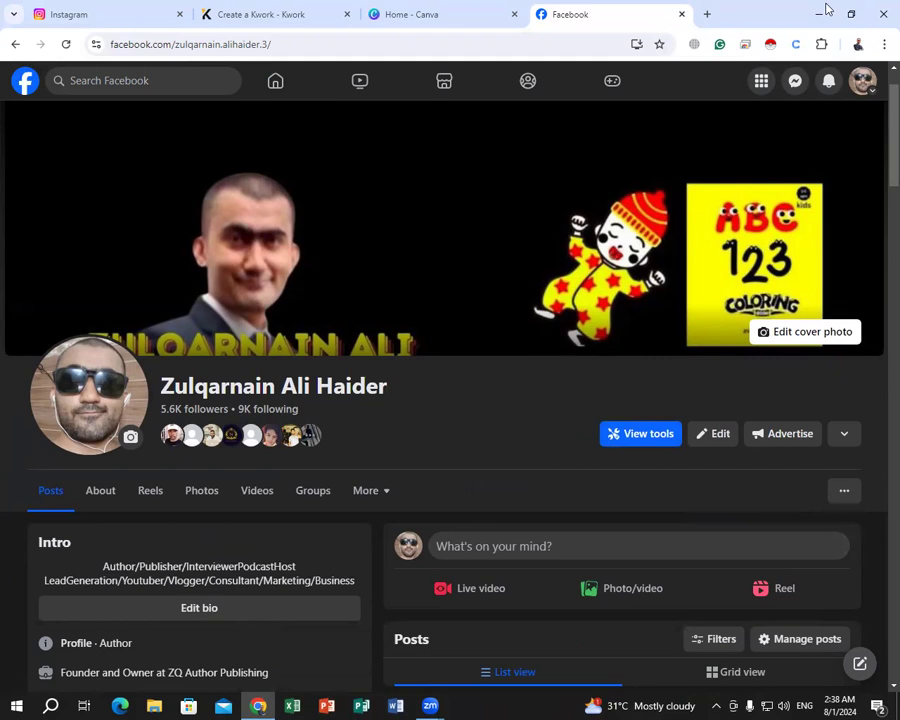
# Launch Snipping Tool and capture the Facebook profile page from the site header down to the post composer.
pyautogui.click(50, 706)
pyautogui.write('s')
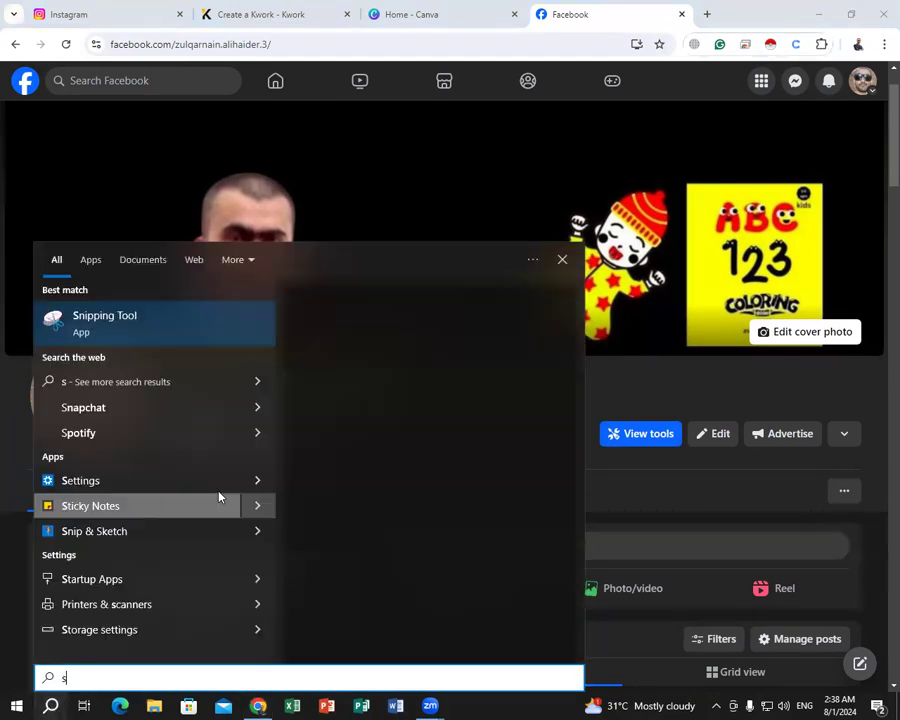
pyautogui.click(382, 431)
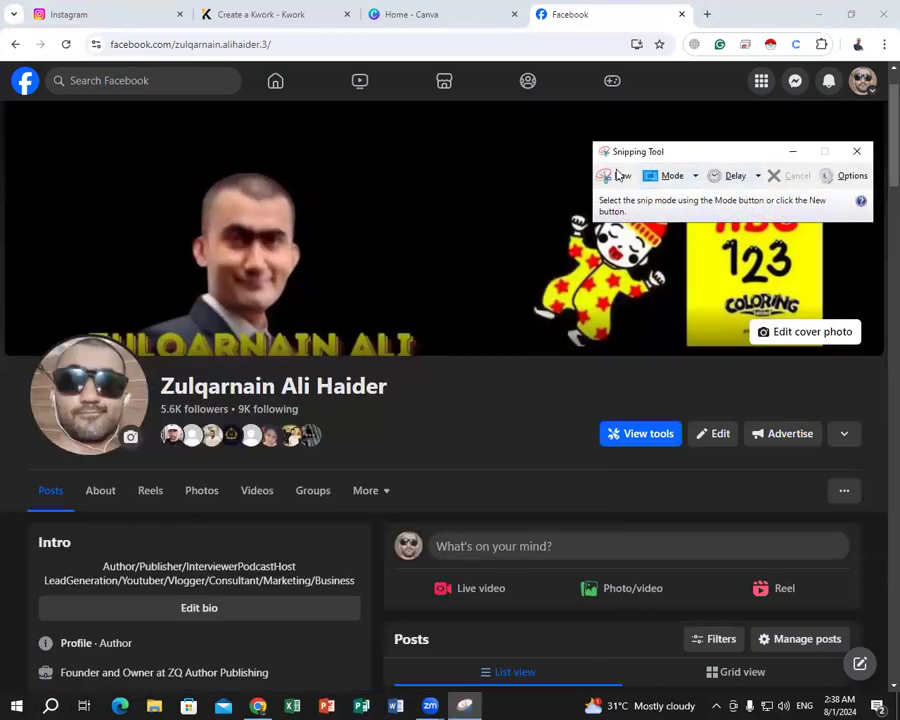
pyautogui.click(613, 178)
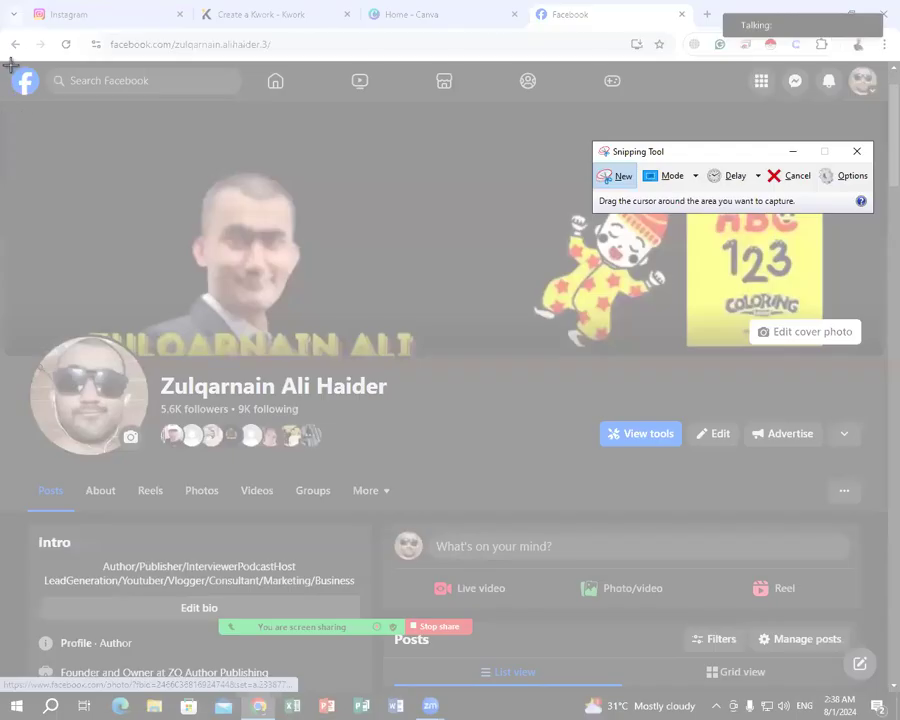
pyautogui.moveTo(10, 62); pyautogui.dragTo(885, 600)
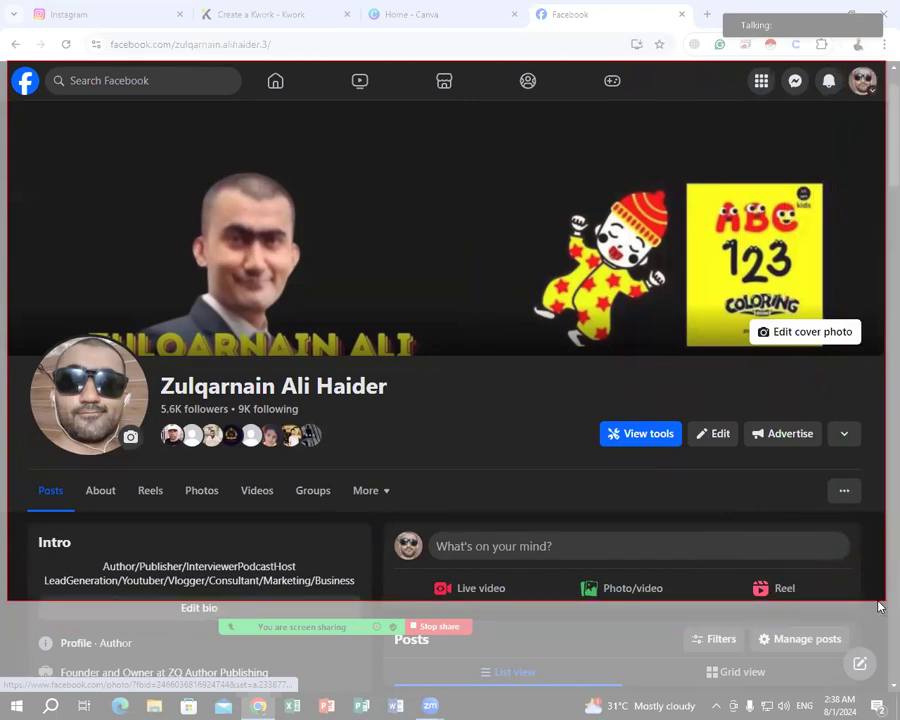
pyautogui.moveTo(878, 606); pyautogui.dragTo(878, 606)
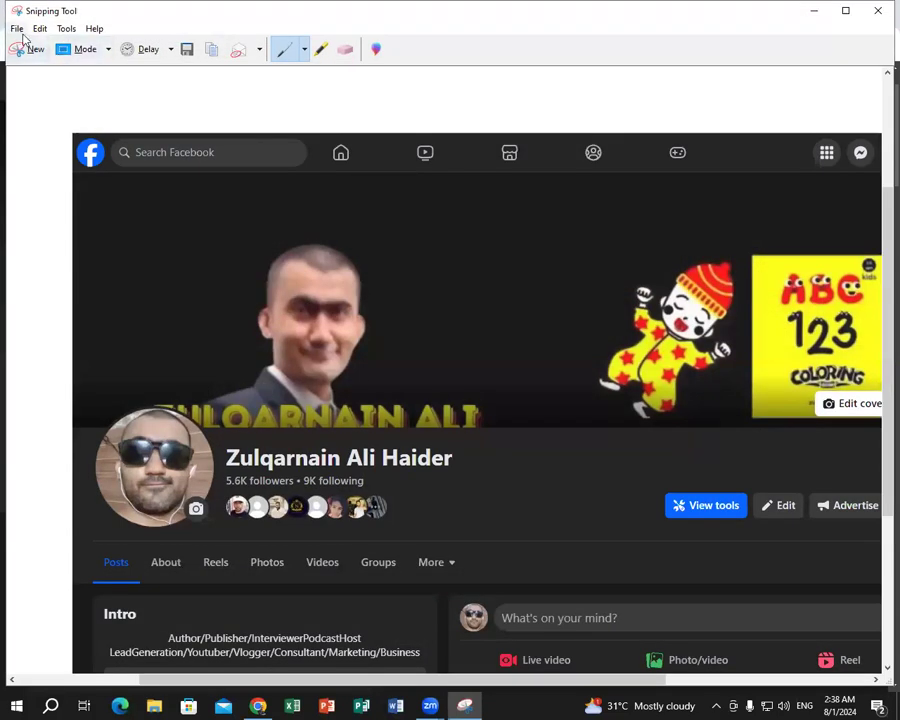
pyautogui.moveTo(624, 679); pyautogui.dragTo(558, 671)
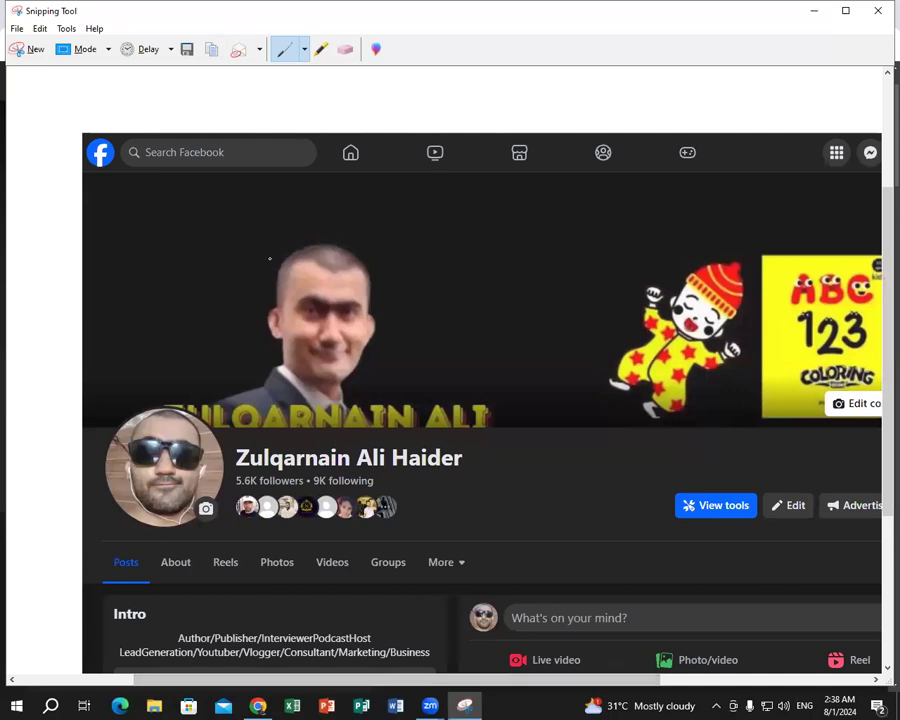
# Save the snip to the Desktop as a JPEG file named "facebook profile id".
pyautogui.click(18, 29)
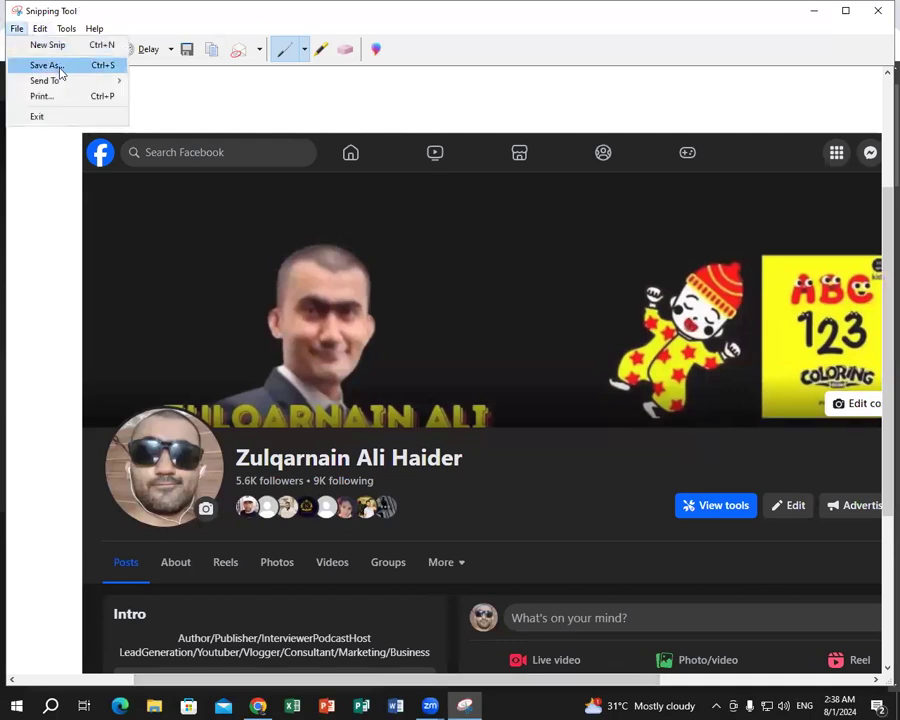
pyautogui.click(50, 65)
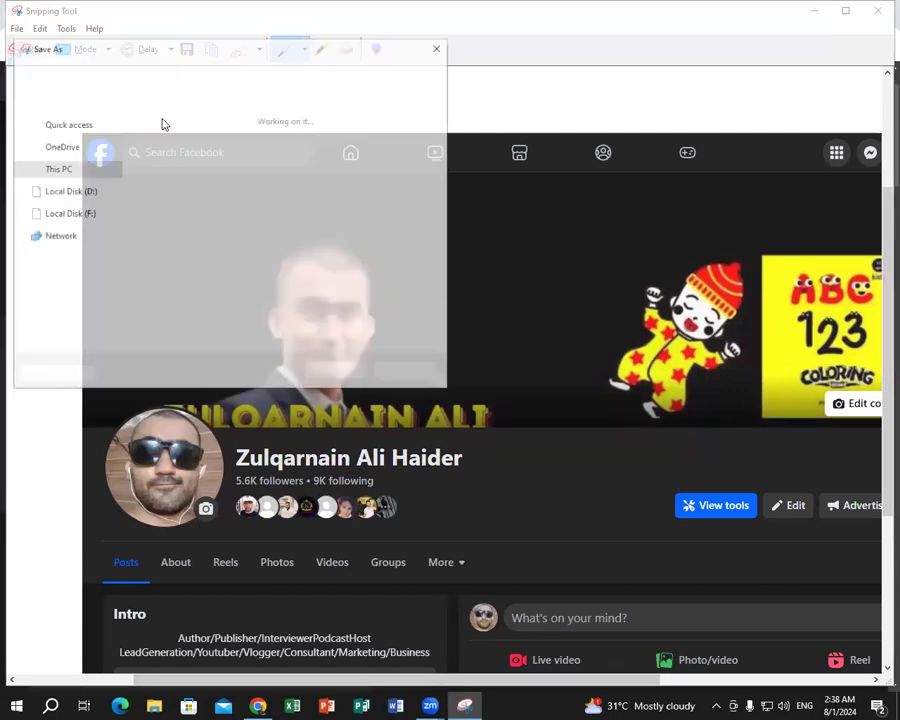
pyautogui.write('facebook personial')
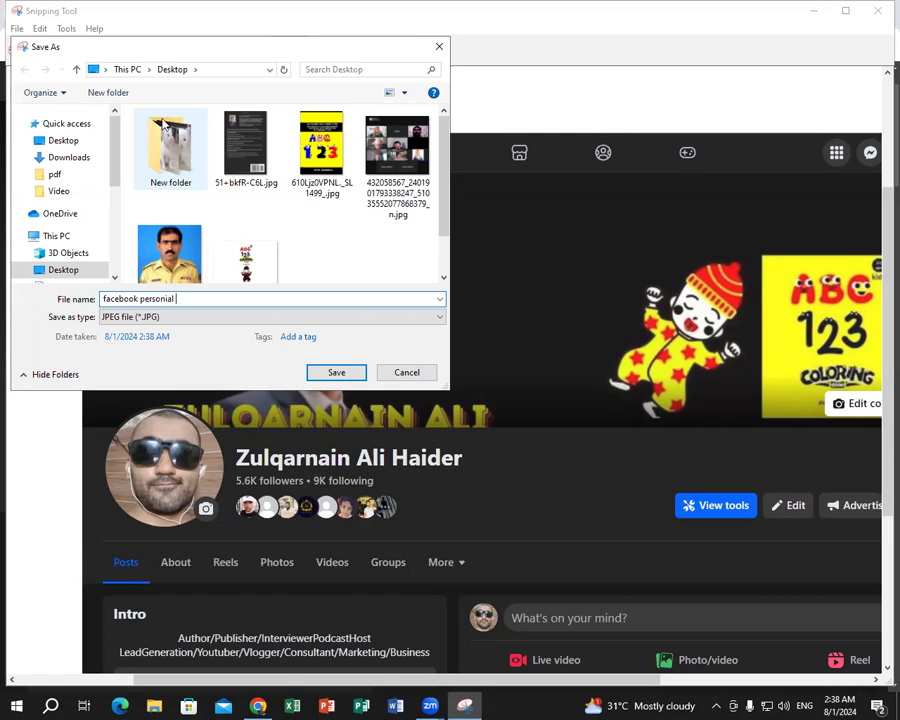
pyautogui.write('d')
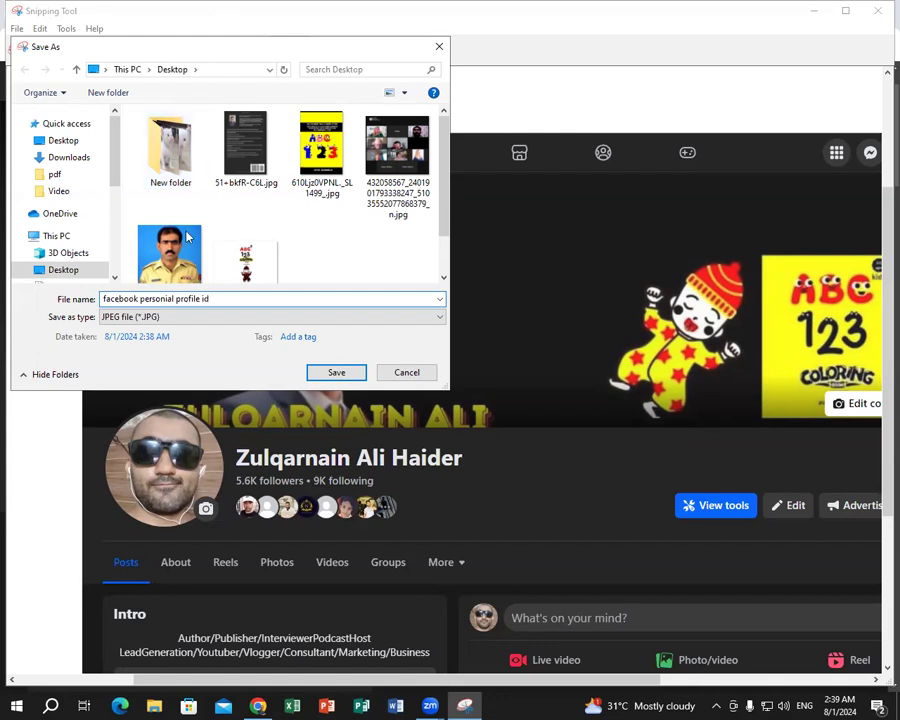
pyautogui.doubleClick(149, 297)
pyautogui.press('BackSpace')
pyautogui.click(84, 140)
pyautogui.click(303, 294)
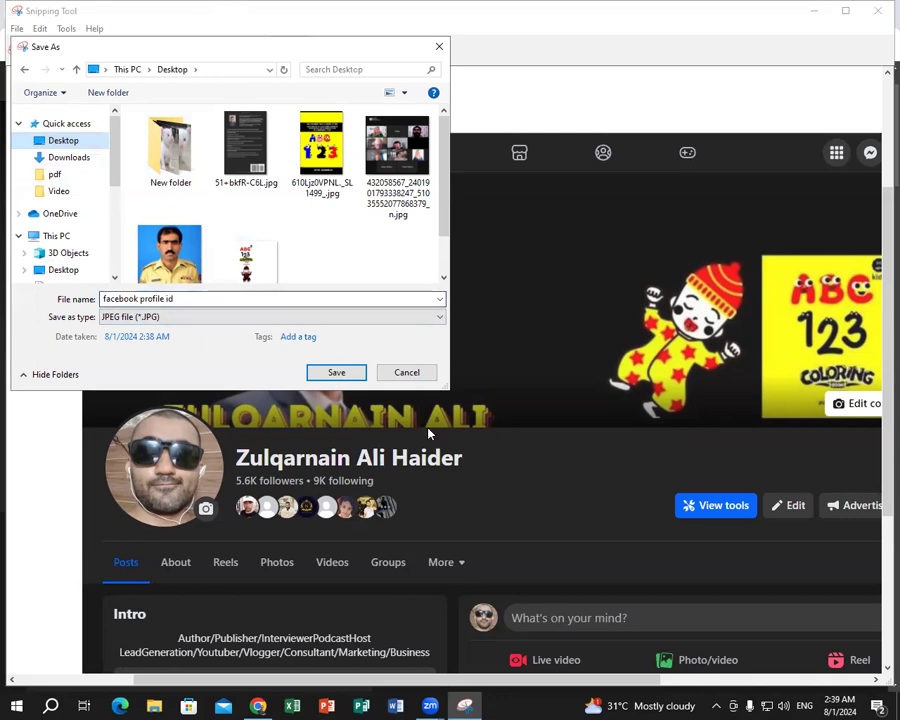
pyautogui.click(336, 373)
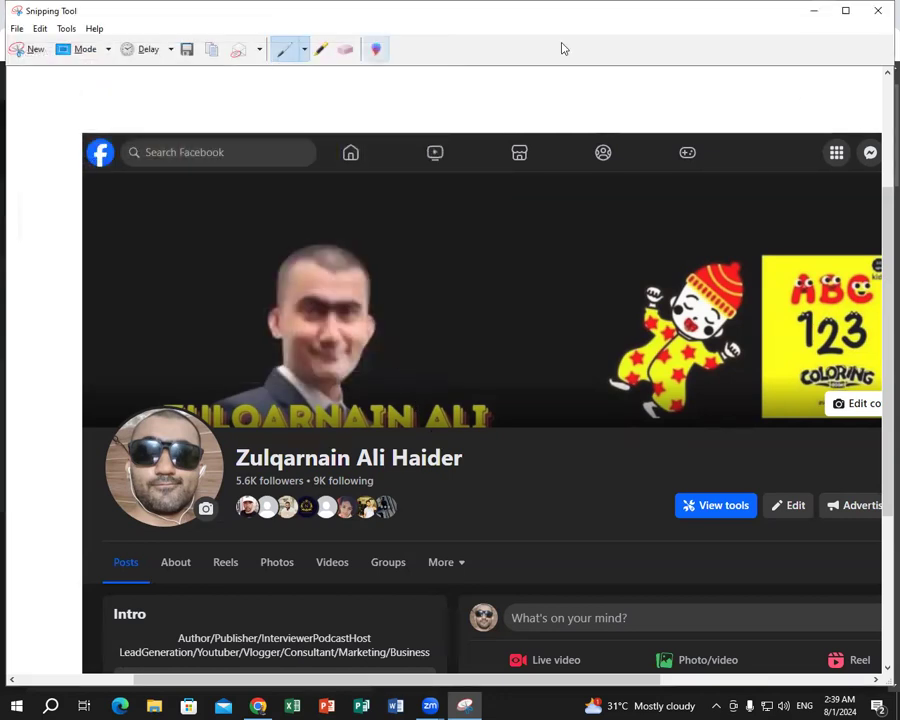
# Return to the Facebook browser window and switch from the personal profile to the author-and-traveler page.
pyautogui.hotkey('alt', 'Tab')
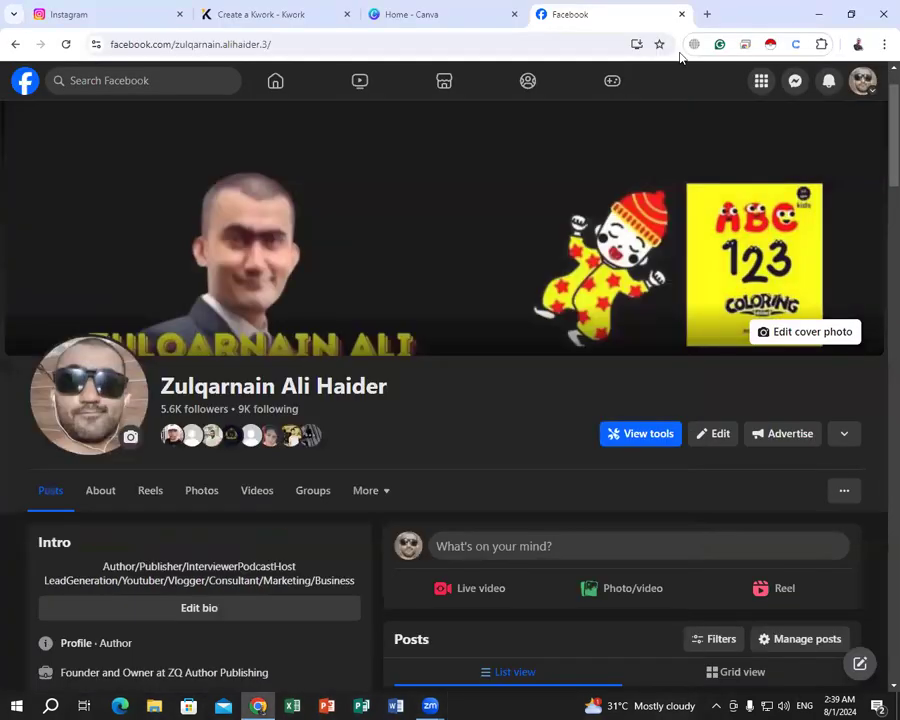
pyautogui.click(858, 84)
pyautogui.click(742, 179)
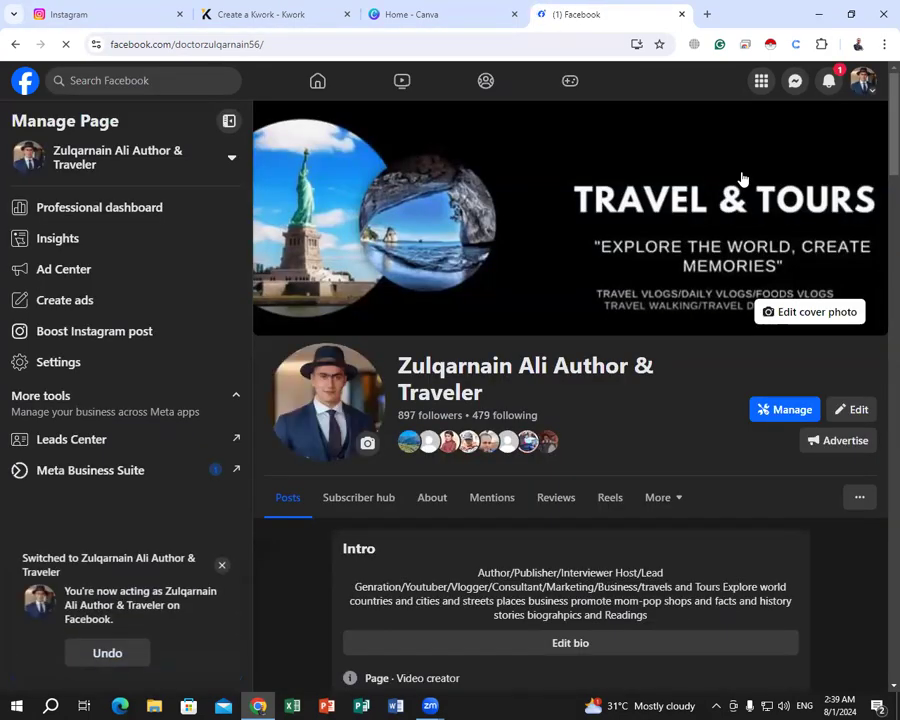
# Shrink the page's browser zoom by four levels and clear the unread notification badge from the Facebook header.
pyautogui.hotkey('ctrl', '-')
pyautogui.hotkey('ctrl', '-')
pyautogui.hotkey('ctrl', '-')
pyautogui.hotkey('ctrl', '-')
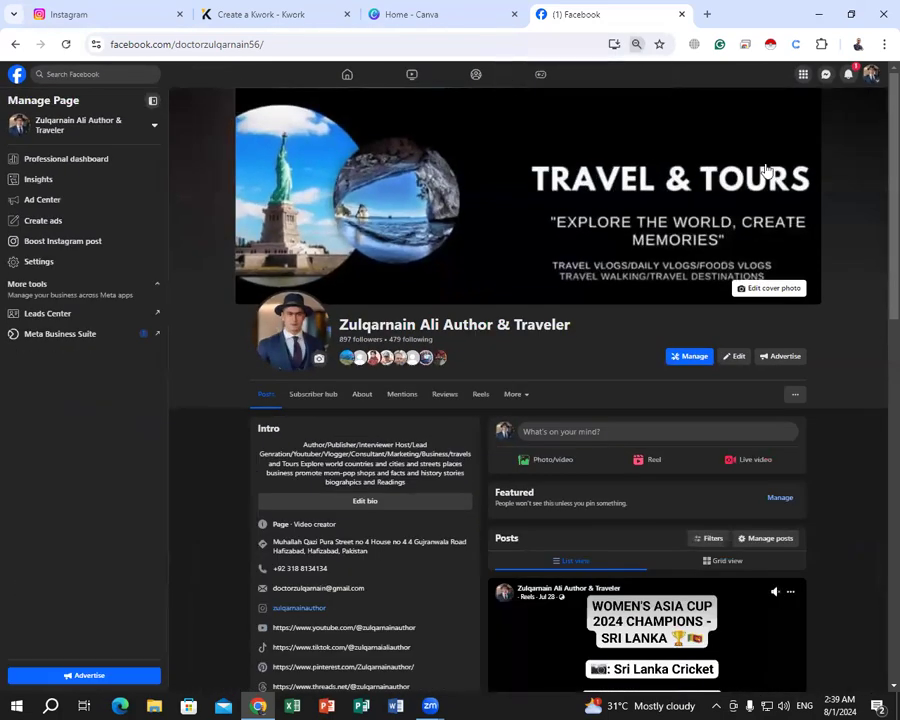
pyautogui.click(848, 76)
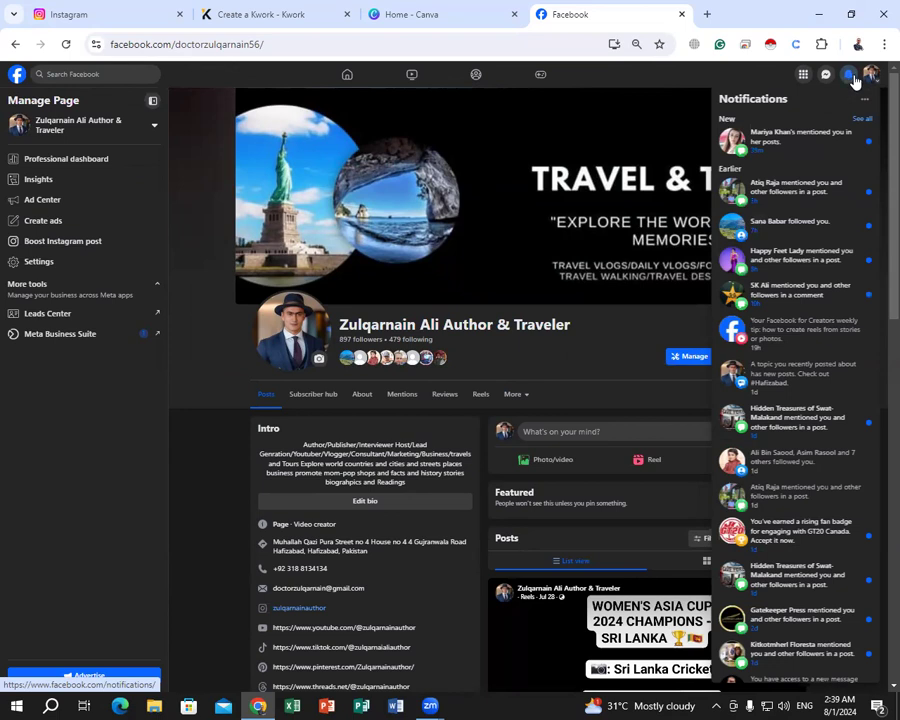
pyautogui.click(851, 76)
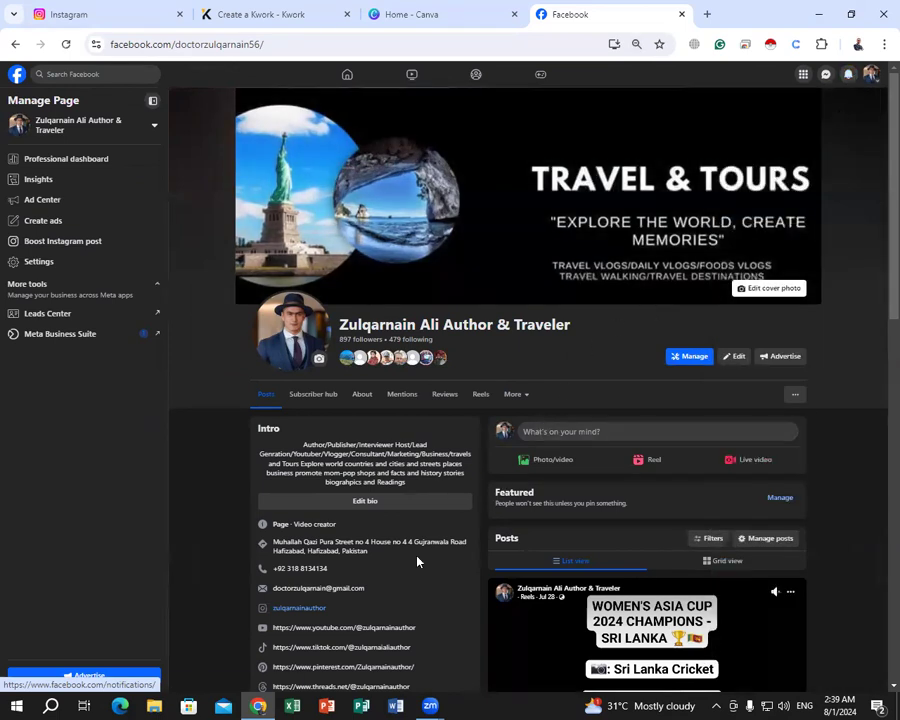
# Launch Snipping Tool and capture the business page without its management sidebar, from the site header down to the Featured section.
pyautogui.click(50, 706)
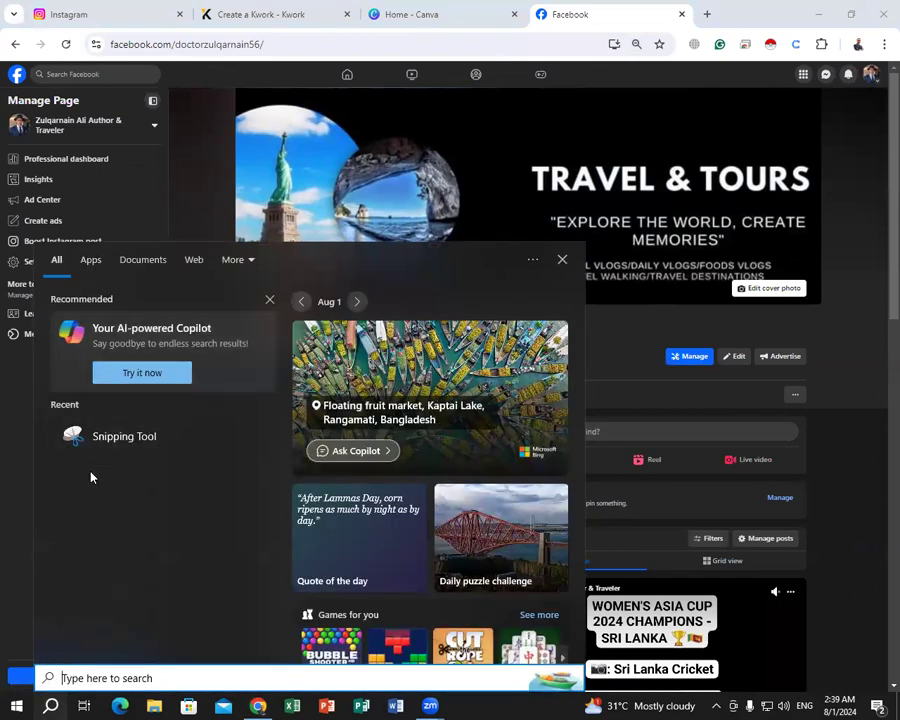
pyautogui.click(121, 446)
pyautogui.click(610, 176)
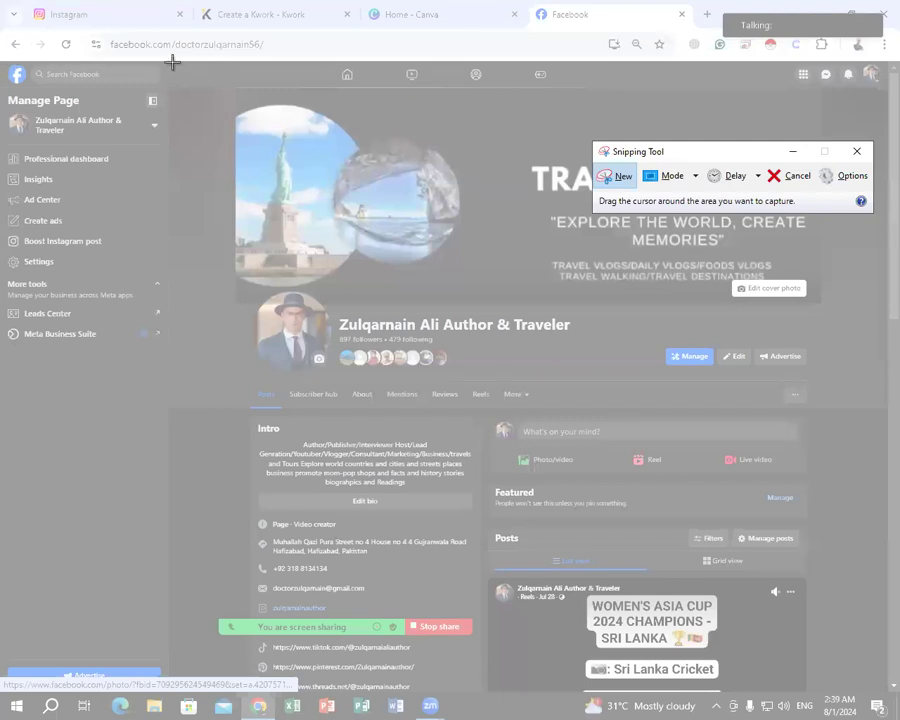
pyautogui.moveTo(171, 62); pyautogui.dragTo(879, 538)
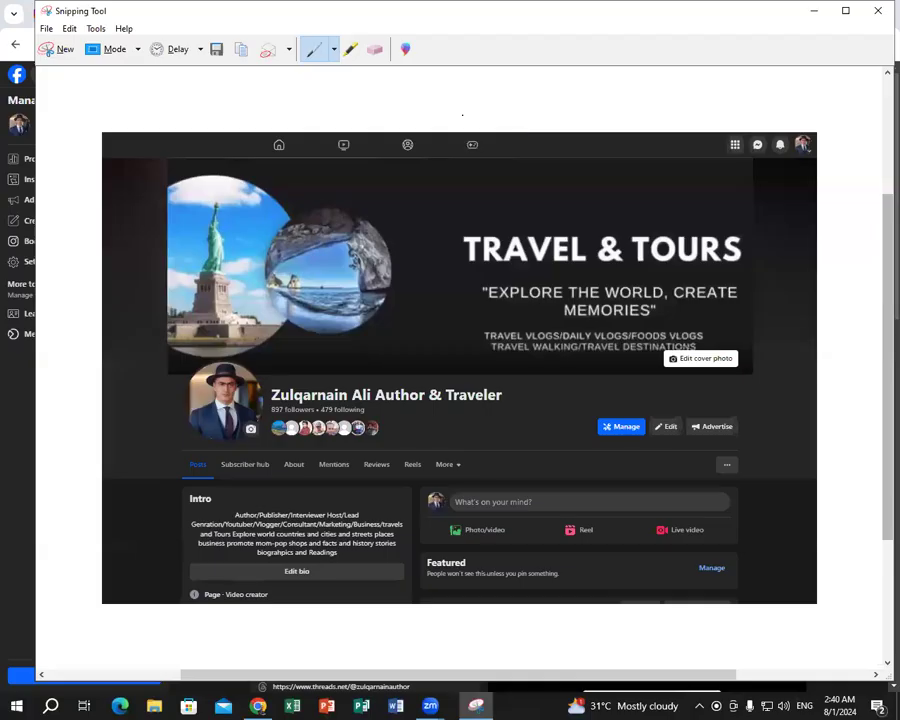
# Save the snip to the Desktop as a JPEG file named "facebook business Page" and close Snipping Tool.
pyautogui.click(45, 28)
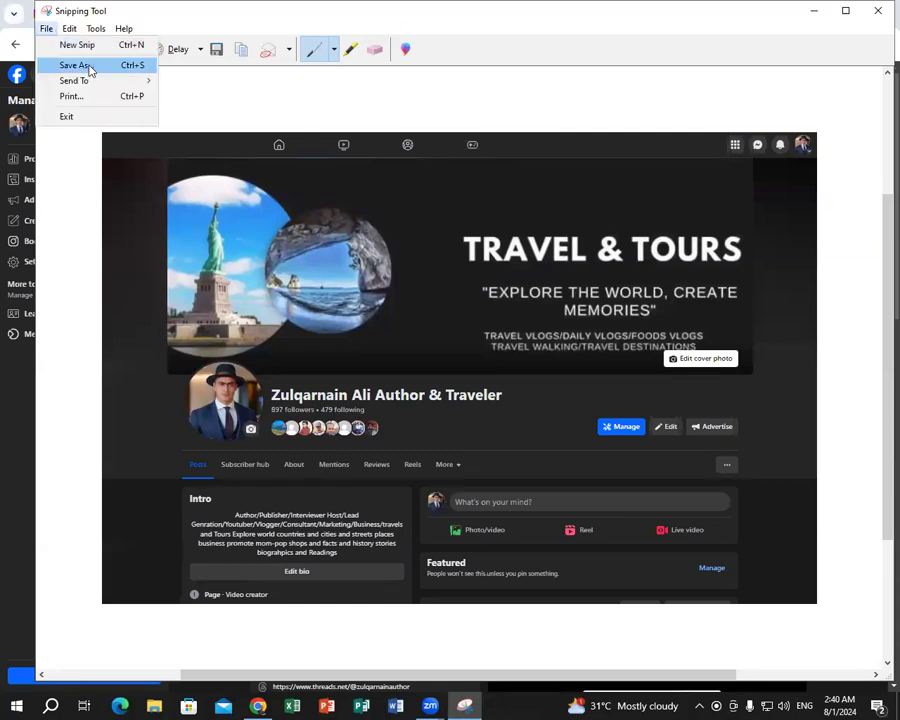
pyautogui.click(87, 66)
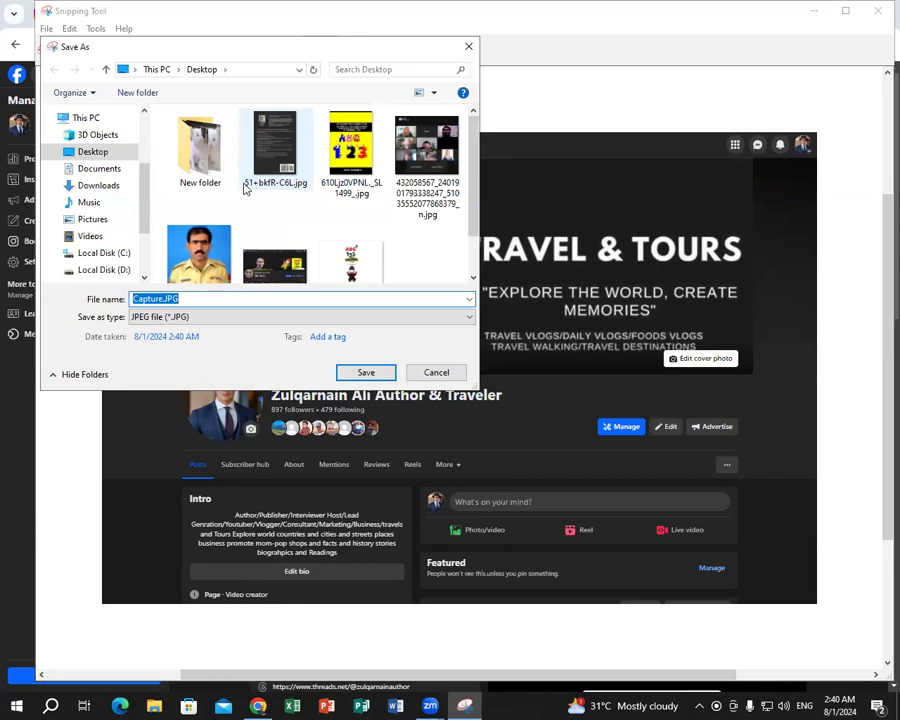
pyautogui.write('faceboo')
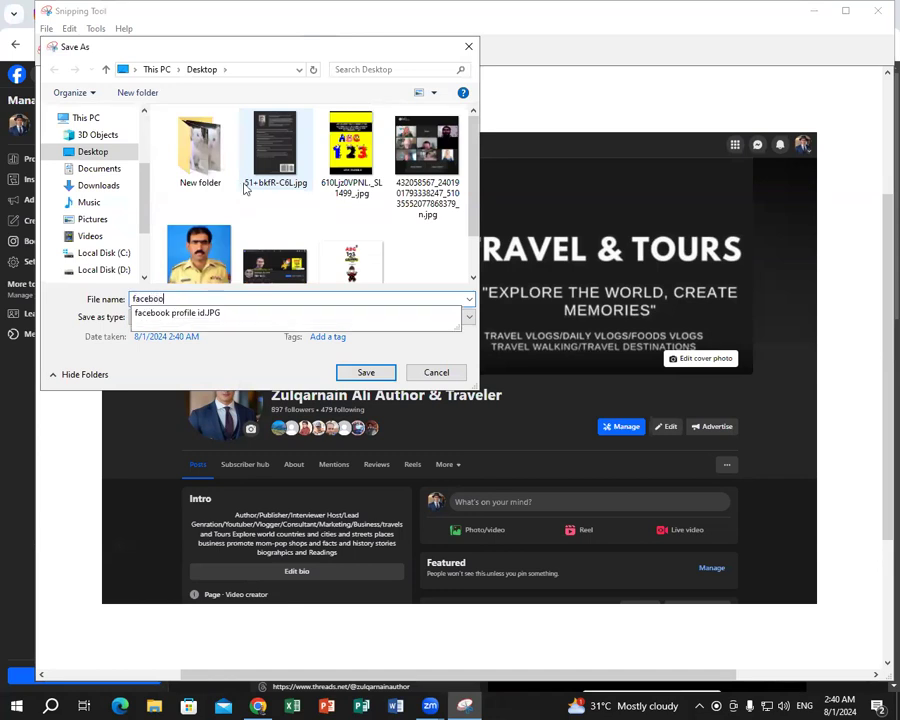
pyautogui.write('k business Page')
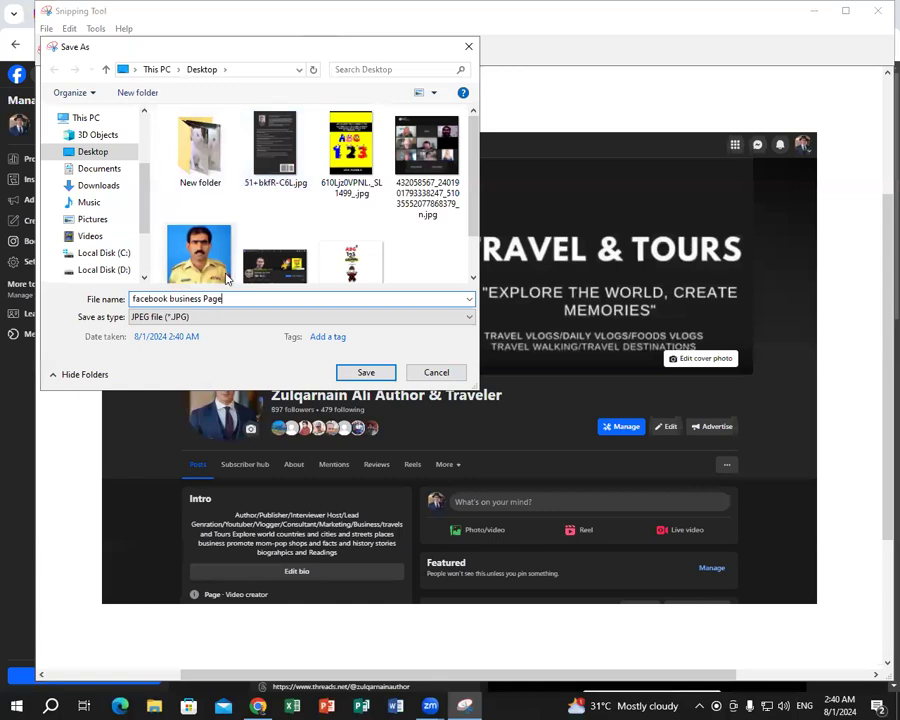
pyautogui.click(362, 377)
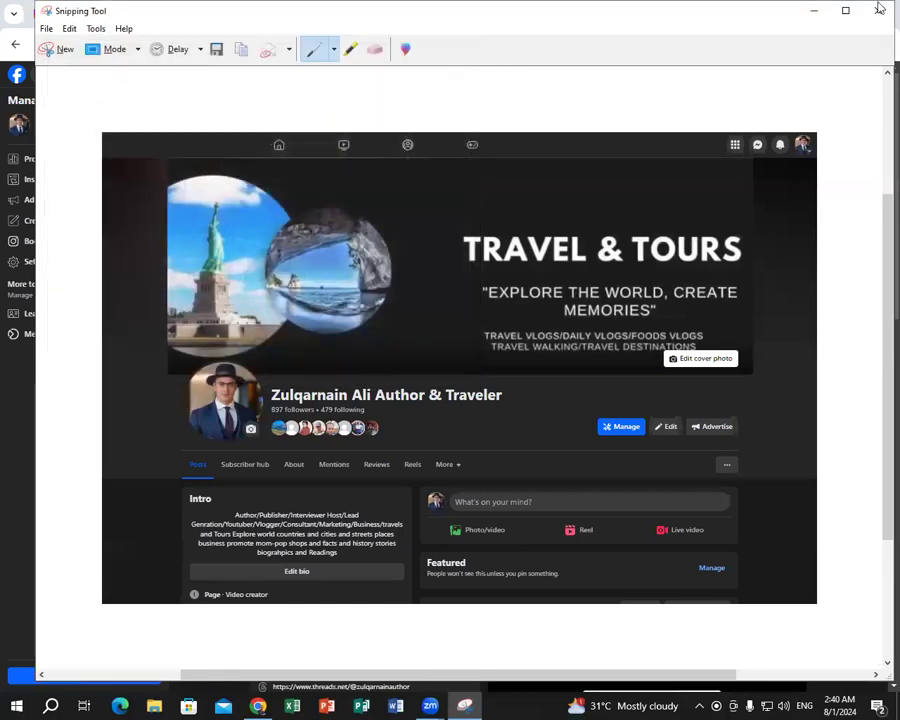
pyautogui.hotkey('alt', 'F4')
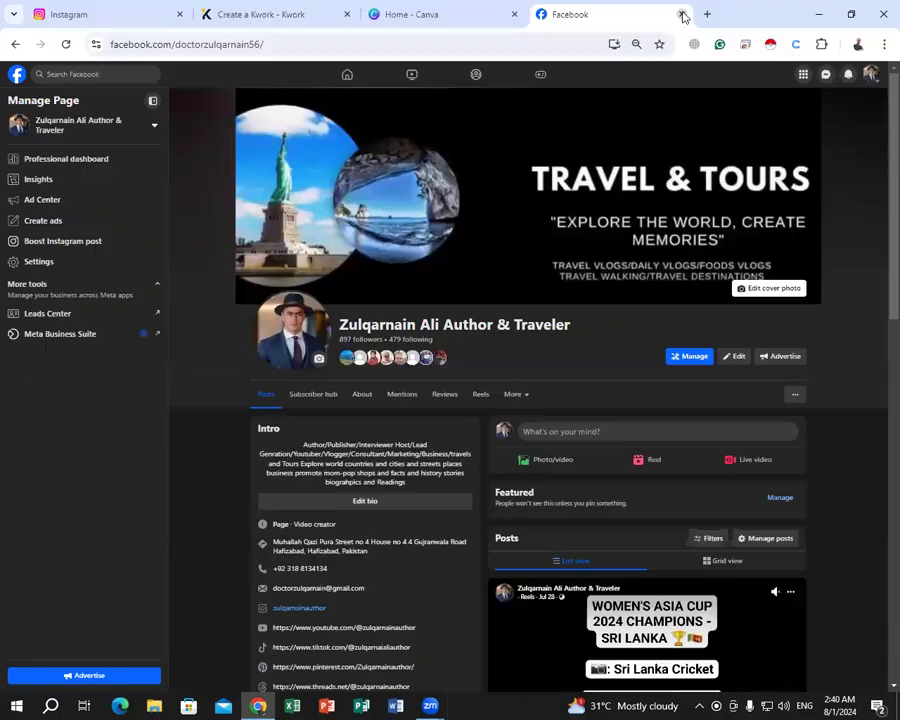
# Return to the Kwork creation form and upload "facebook profile id.JPG" from the Desktop as the cover image.
pyautogui.click(426, 14)
pyautogui.click(263, 12)
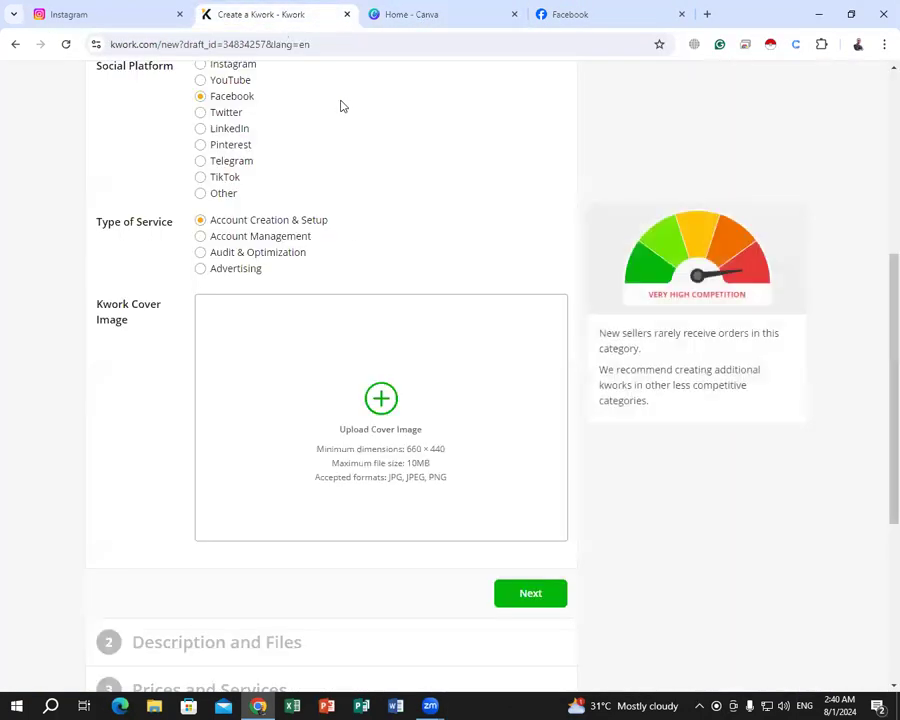
pyautogui.click(355, 391)
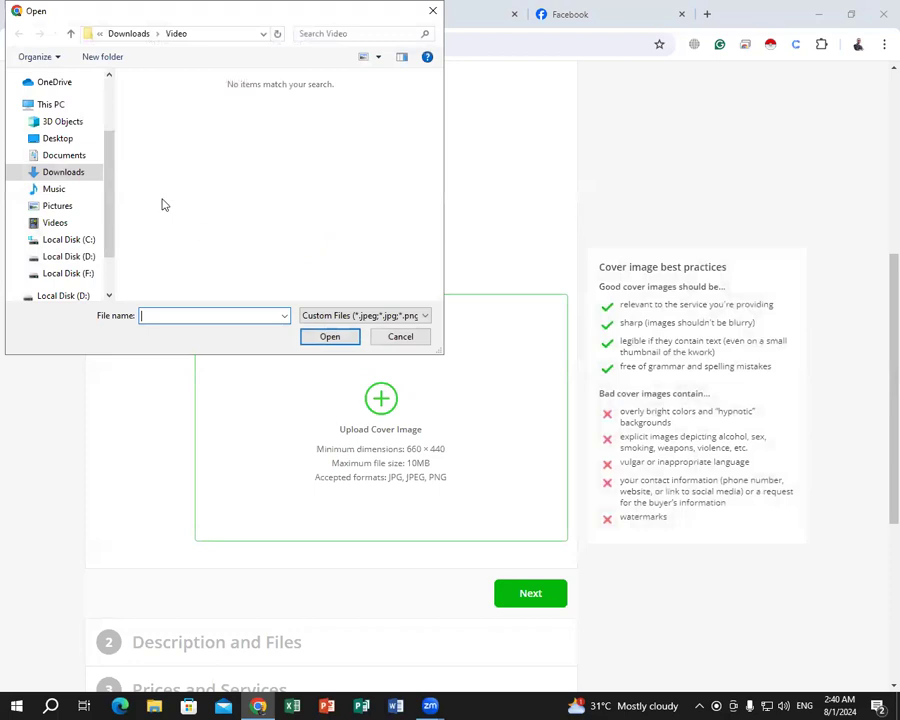
pyautogui.click(57, 138)
pyautogui.scroll(-2, 345, 200)
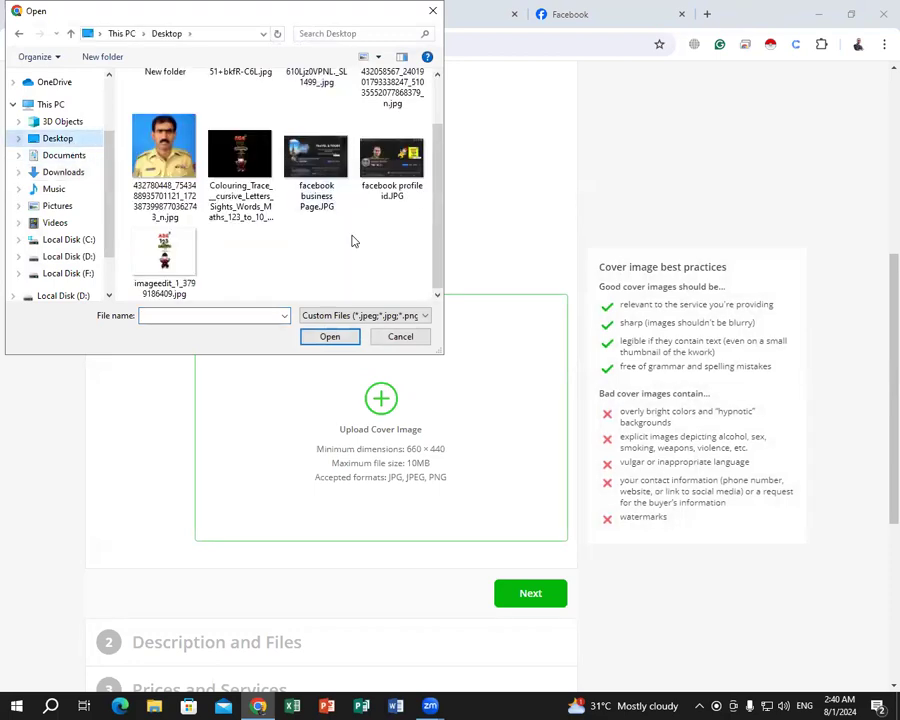
pyautogui.click(378, 184)
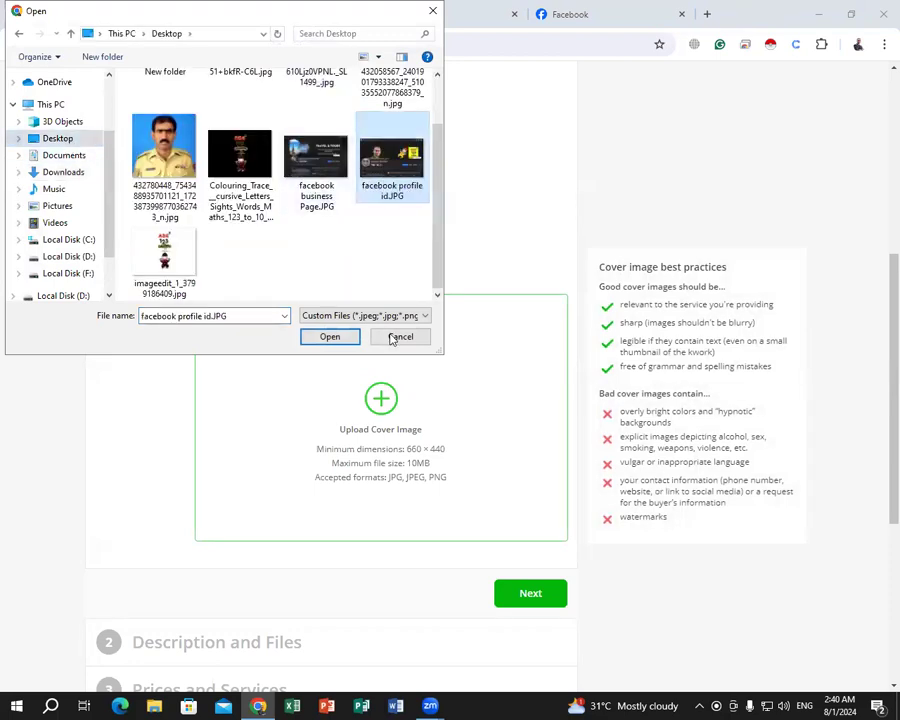
pyautogui.click(333, 337)
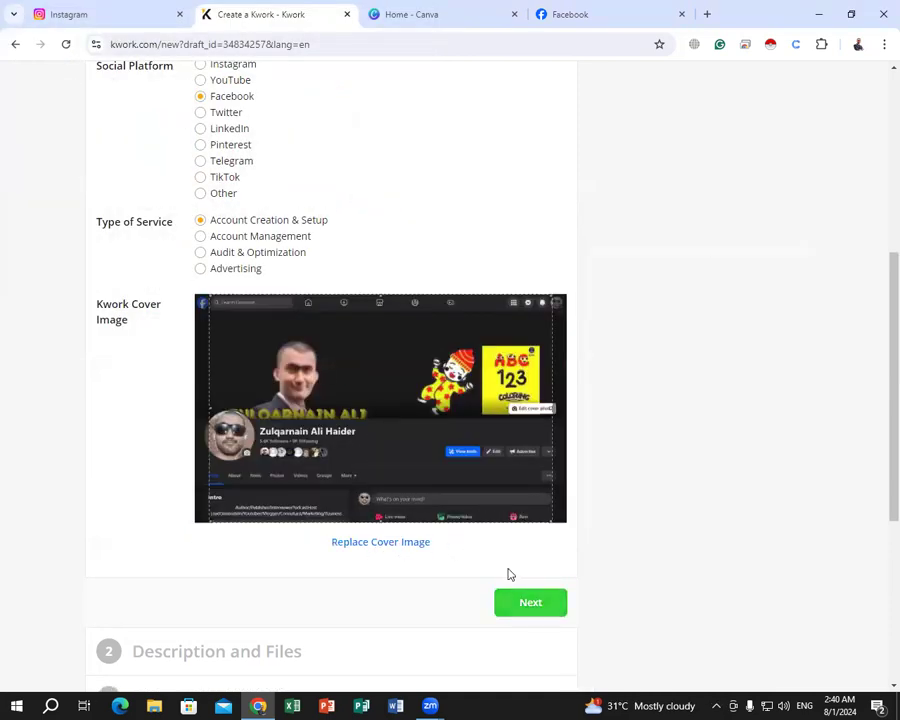
# Shift the cover image's crop frame to the left edge of the picture and continue to the Description and Files section.
pyautogui.moveTo(255, 452)
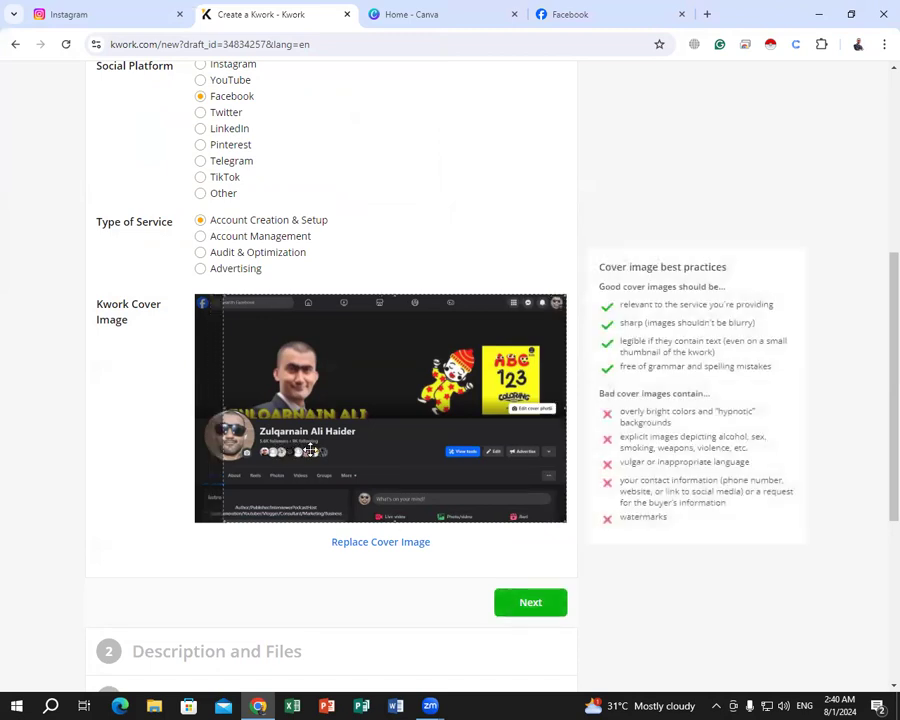
pyautogui.moveTo(255, 452)
pyautogui.mouseDown()
pyautogui.moveTo(280, 452)
pyautogui.moveTo(264, 457)
pyautogui.mouseUp()
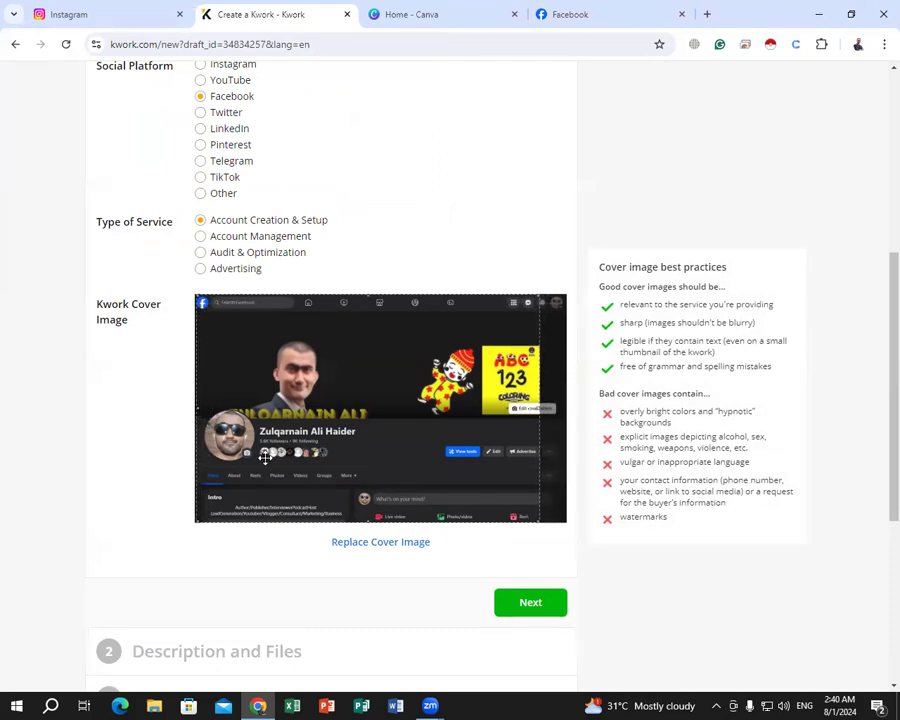
pyautogui.scroll(-1, 600, 520)
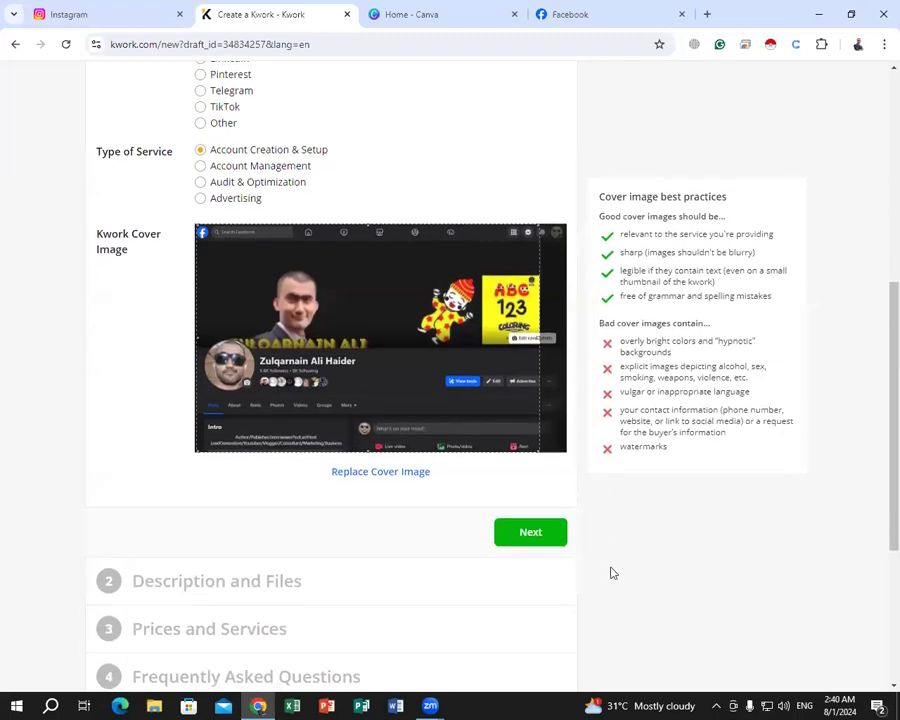
pyautogui.click(536, 535)
# Review the Description and Order Requirements fields, the remaining sections and the Basic Information entries of the Kwork form.
pyautogui.moveTo(450, 490)
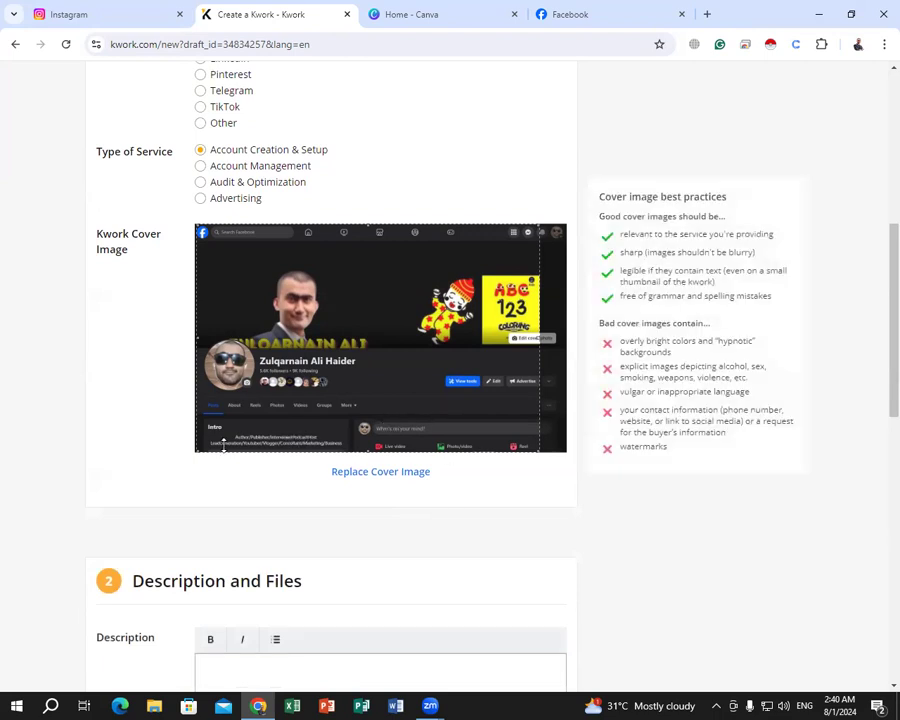
pyautogui.scroll(-4, 226, 450)
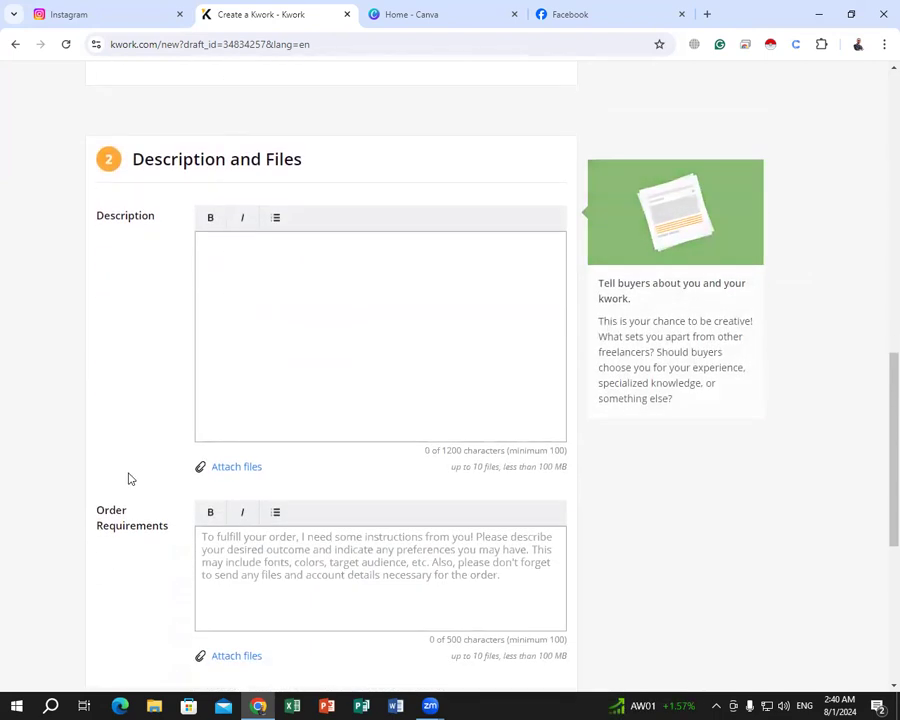
pyautogui.scroll(-3, 130, 478)
pyautogui.scroll(2, 160, 472)
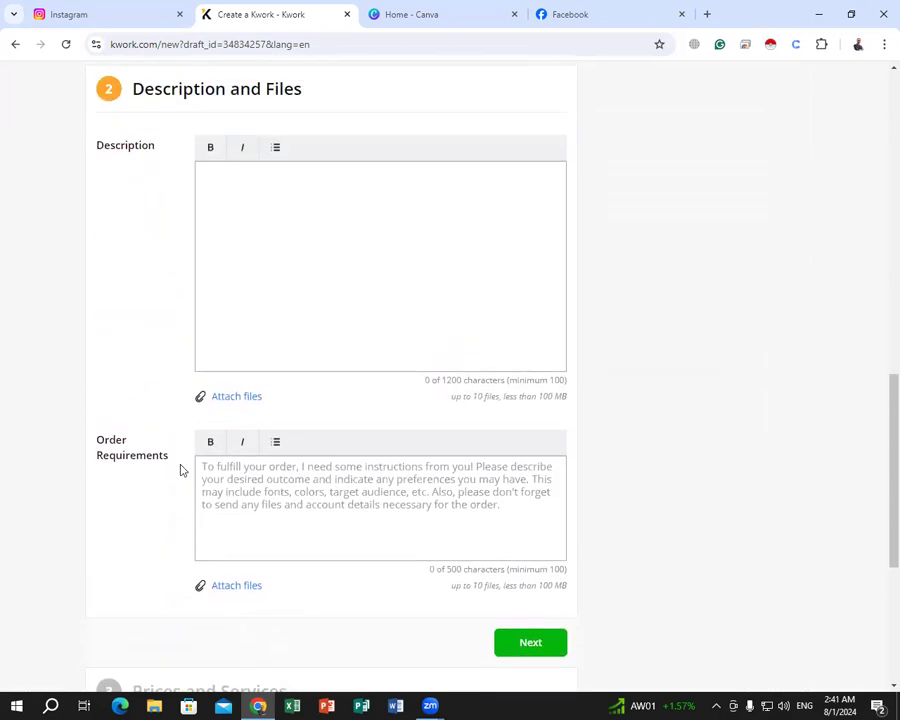
pyautogui.scroll(-4, 181, 470)
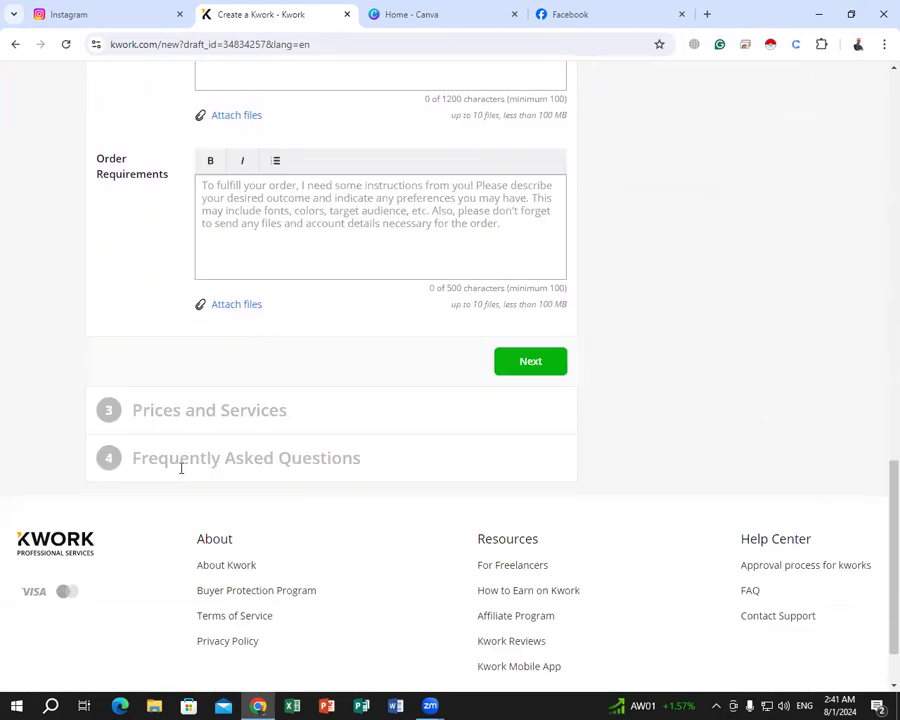
pyautogui.scroll(15, 181, 468)
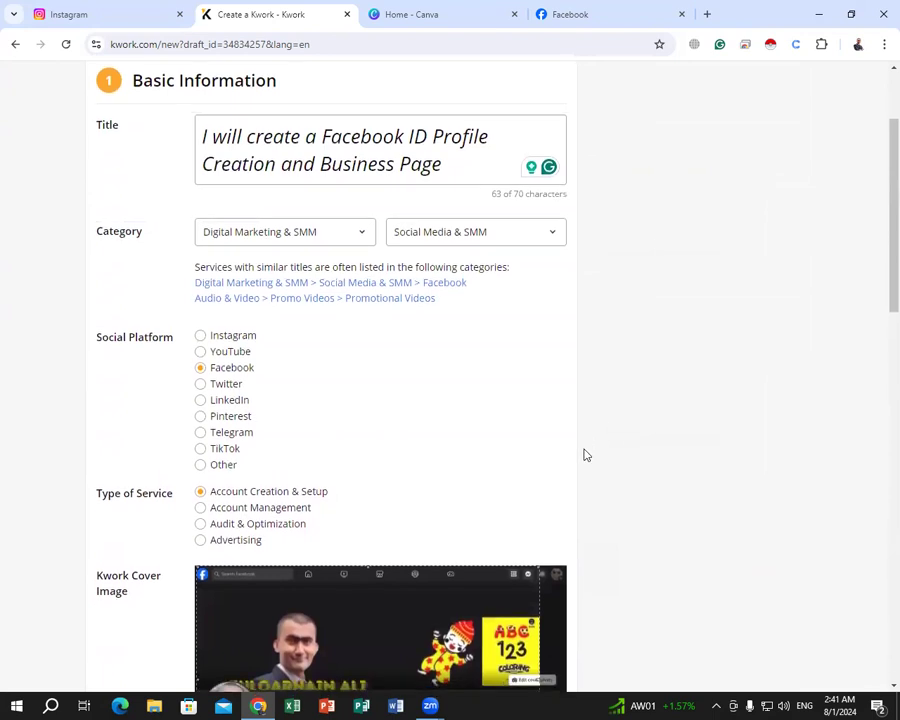
# Replace the Kwork cover image with "facebook business Page.JPG" from the Desktop.
pyautogui.scroll(-5, 584, 454)
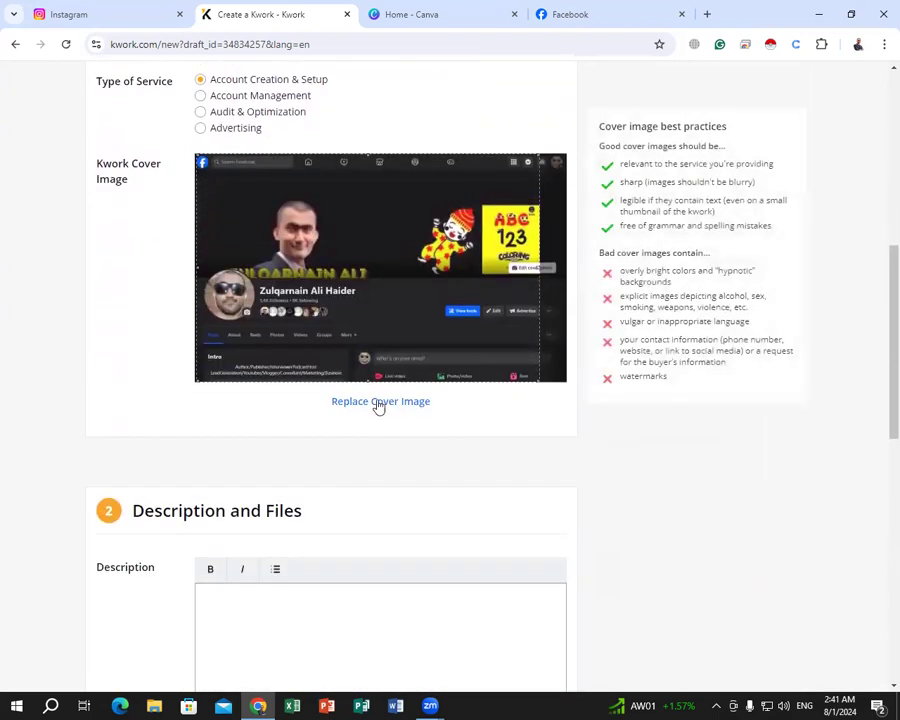
pyautogui.scroll(2, 378, 407)
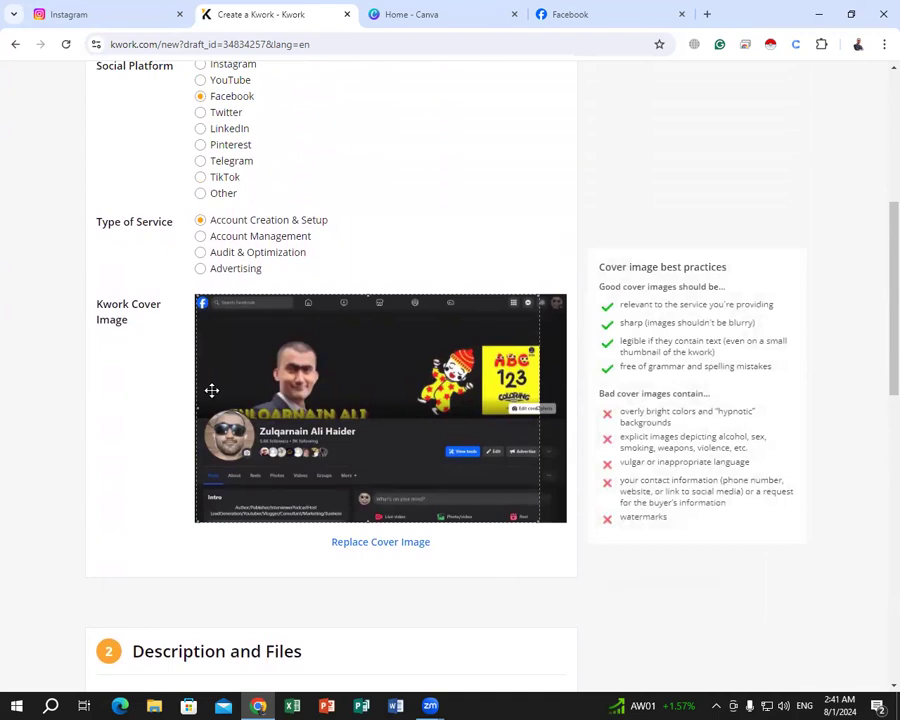
pyautogui.click(386, 545)
pyautogui.click(316, 236)
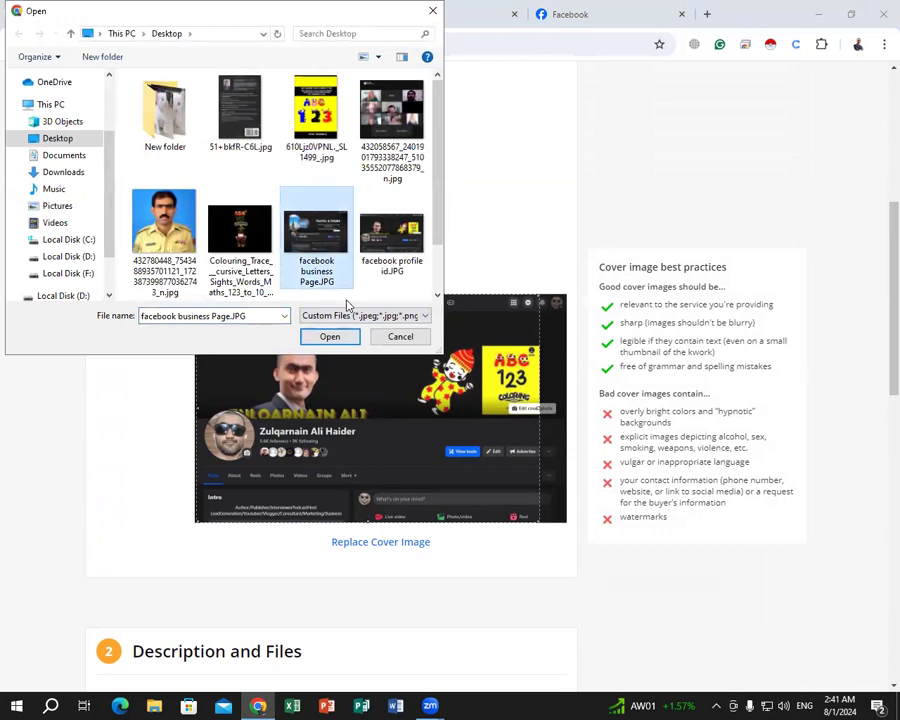
pyautogui.click(338, 338)
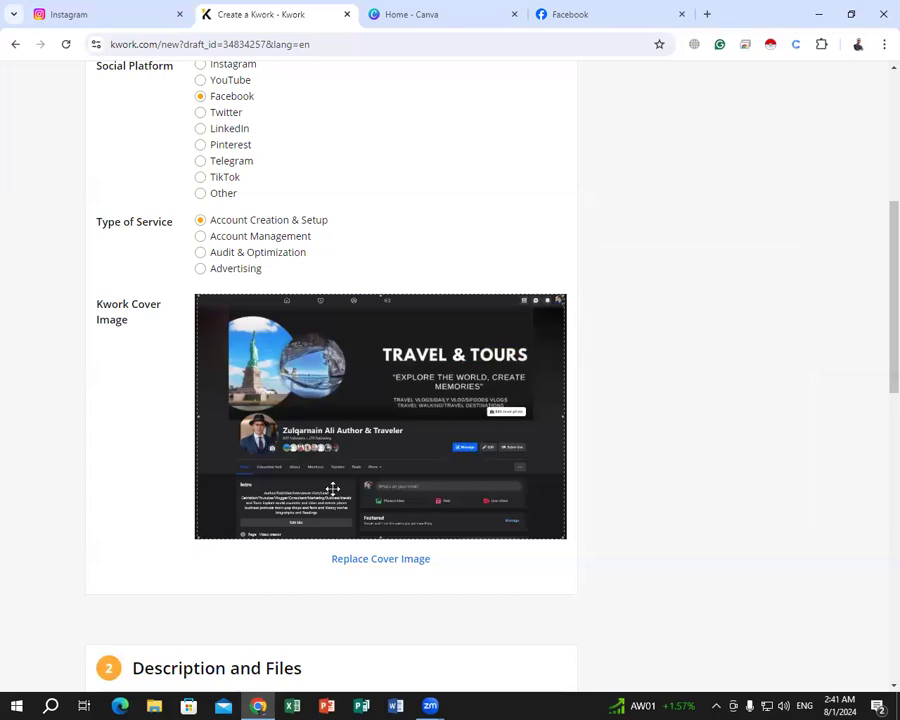
pyautogui.moveTo(477, 451)
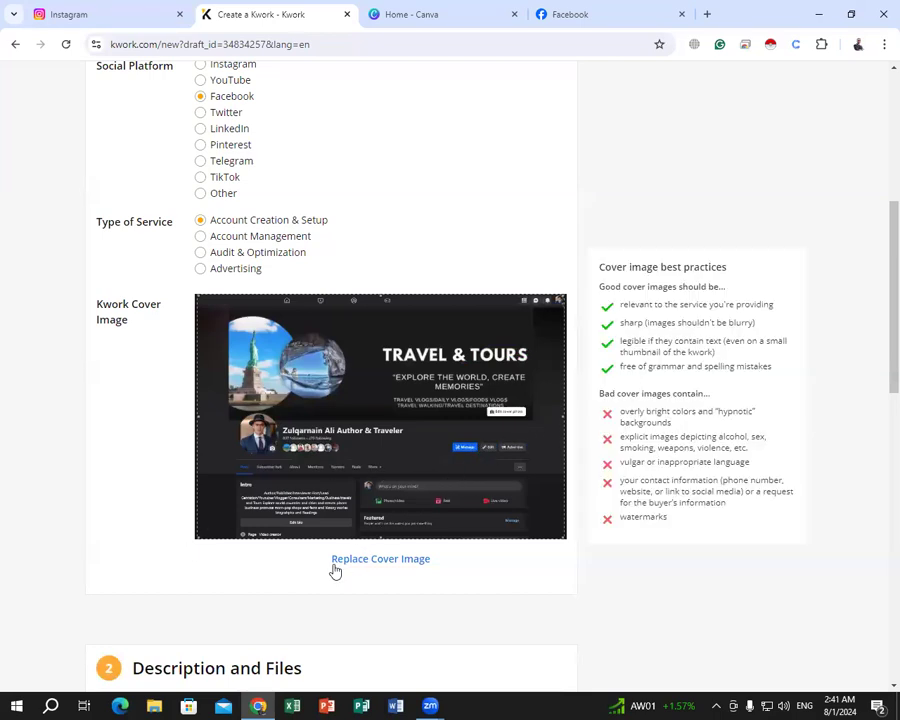
# Replace the cover image with "facebook profile id.JPG" from the Desktop and shift its crop frame towards the picture's left edge.
pyautogui.scroll(5, 118, 537)
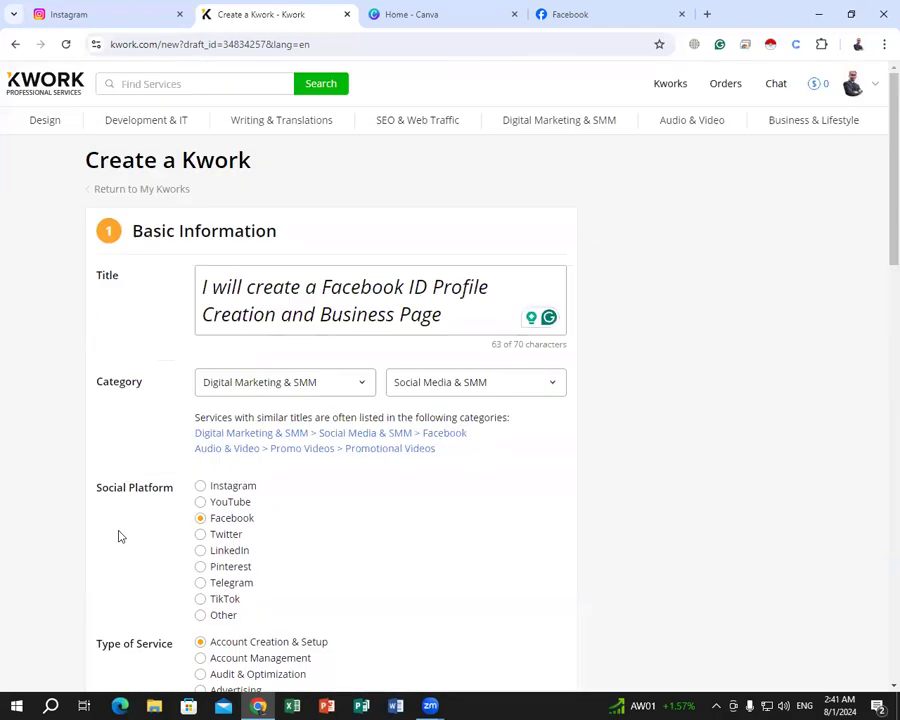
pyautogui.scroll(-5, 118, 537)
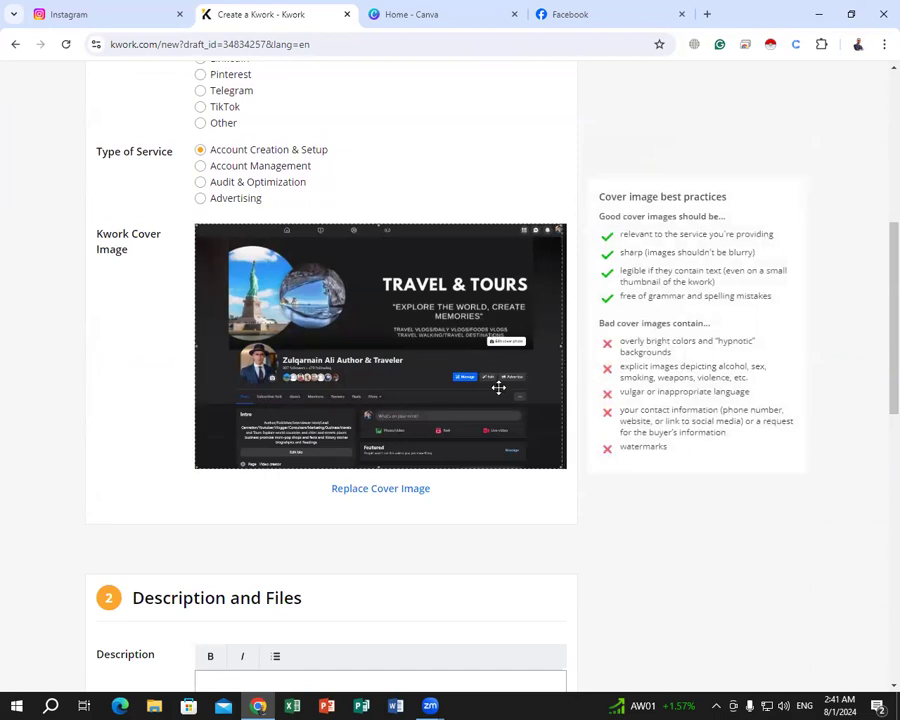
pyautogui.click(397, 492)
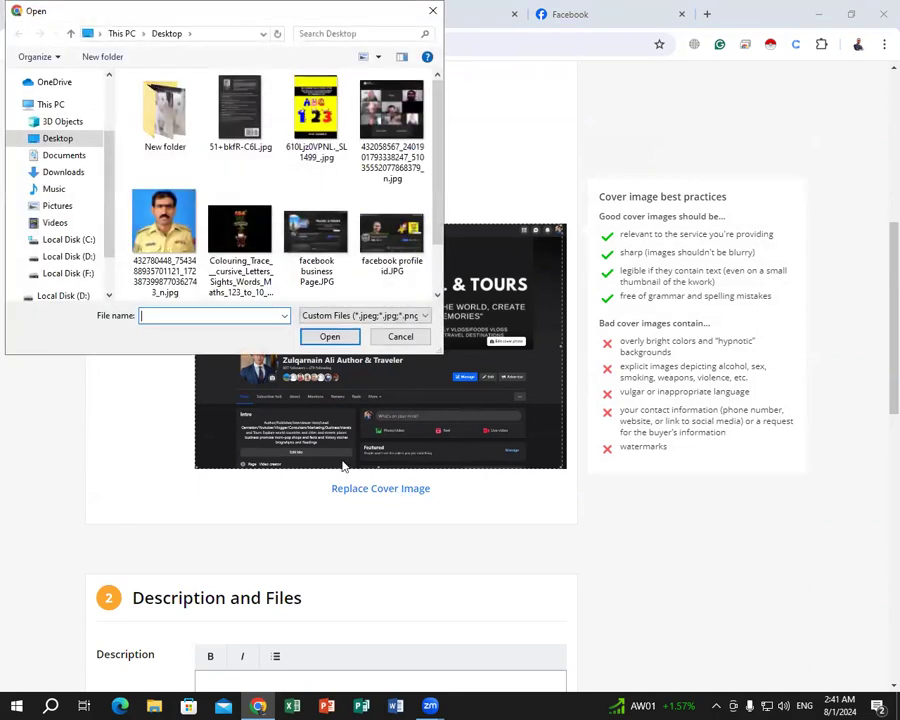
pyautogui.click(391, 235)
pyautogui.click(333, 336)
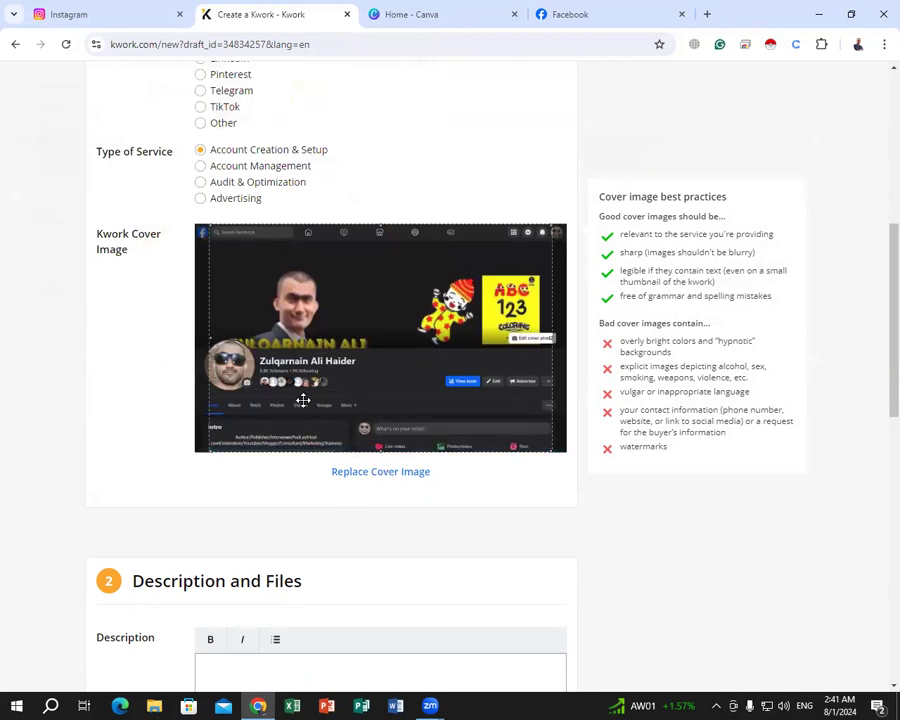
pyautogui.moveTo(301, 402); pyautogui.dragTo(295, 400)
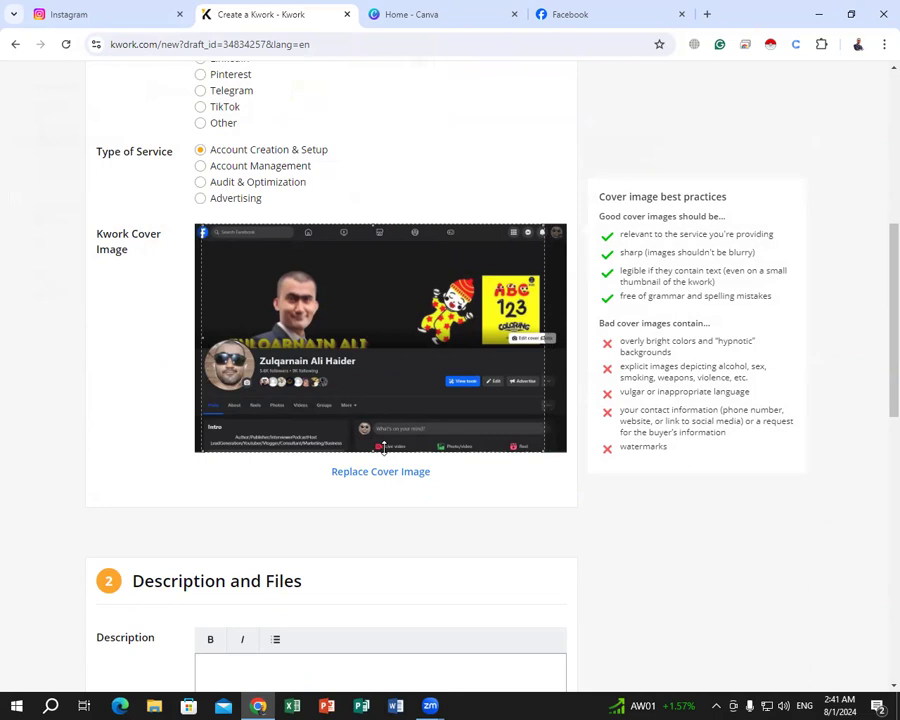
# Swap the Kwork cover image for "facebook business Page.JPG" from the Desktop.
pyautogui.click(366, 473)
pyautogui.click(388, 236)
pyautogui.click(316, 238)
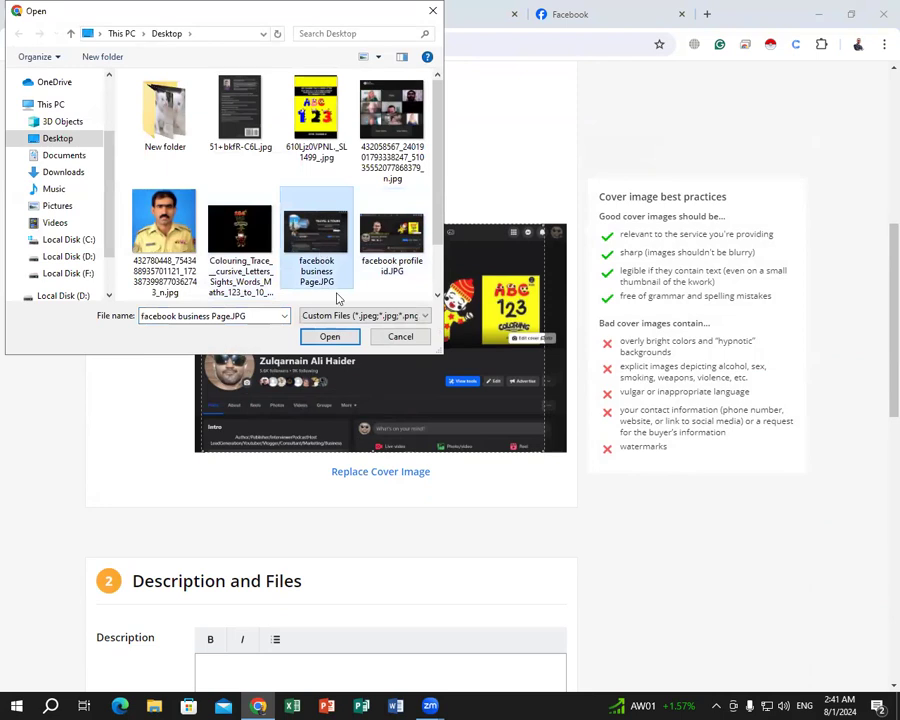
pyautogui.click(340, 342)
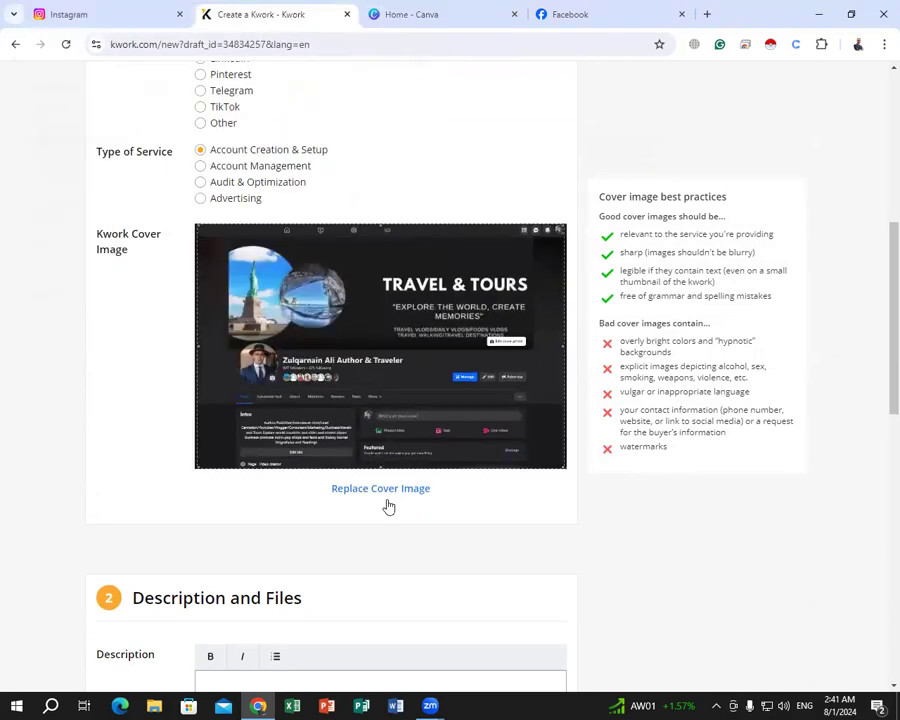
# Set "facebook profile id.JPG" as the cover image again and move its crop frame slightly left.
pyautogui.click(380, 489)
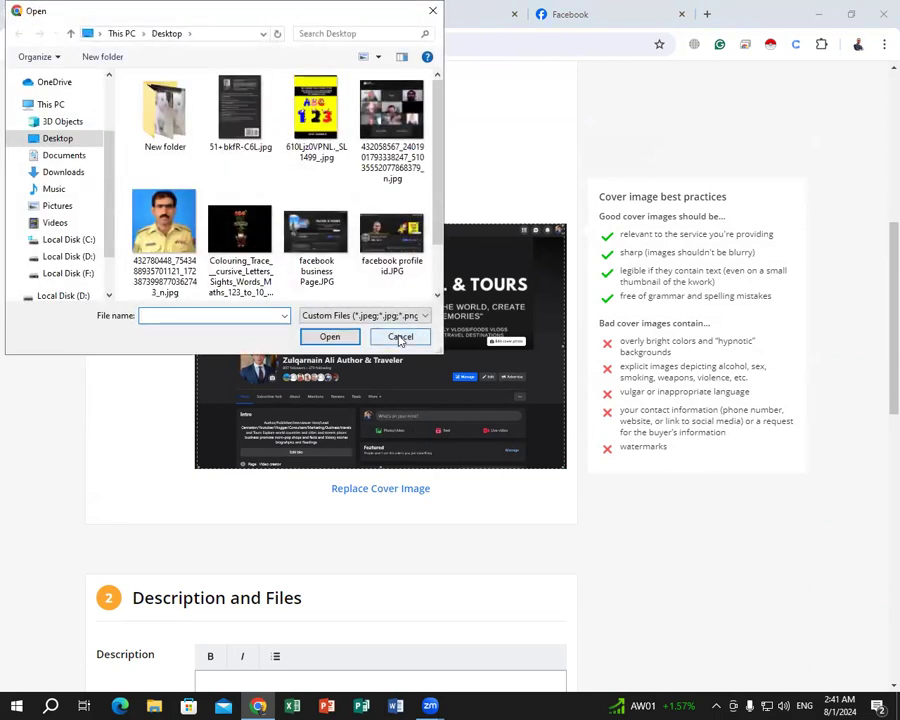
pyautogui.click(402, 258)
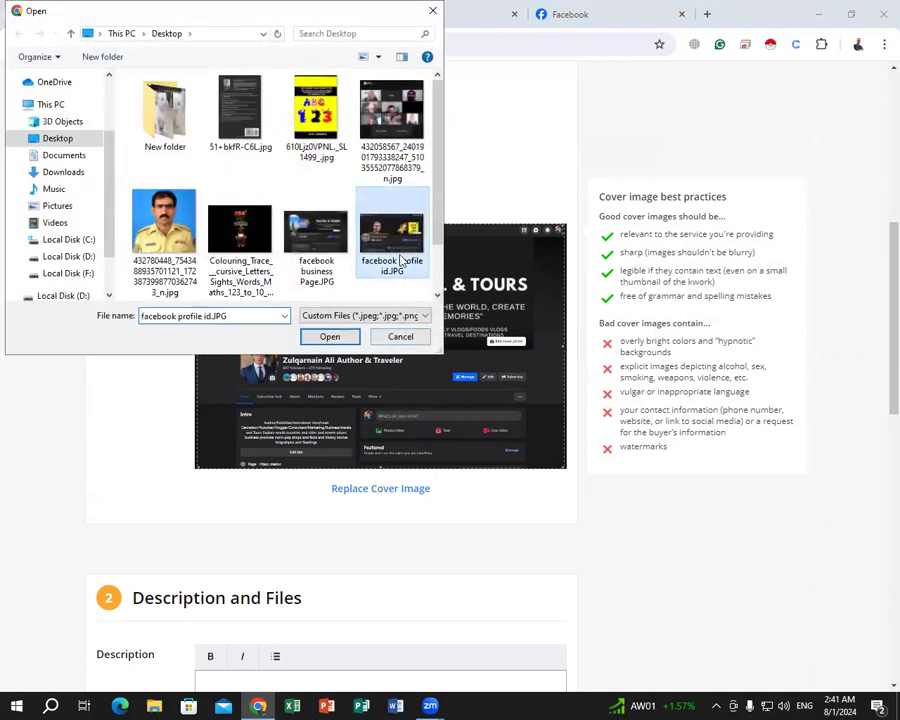
pyautogui.click(329, 336)
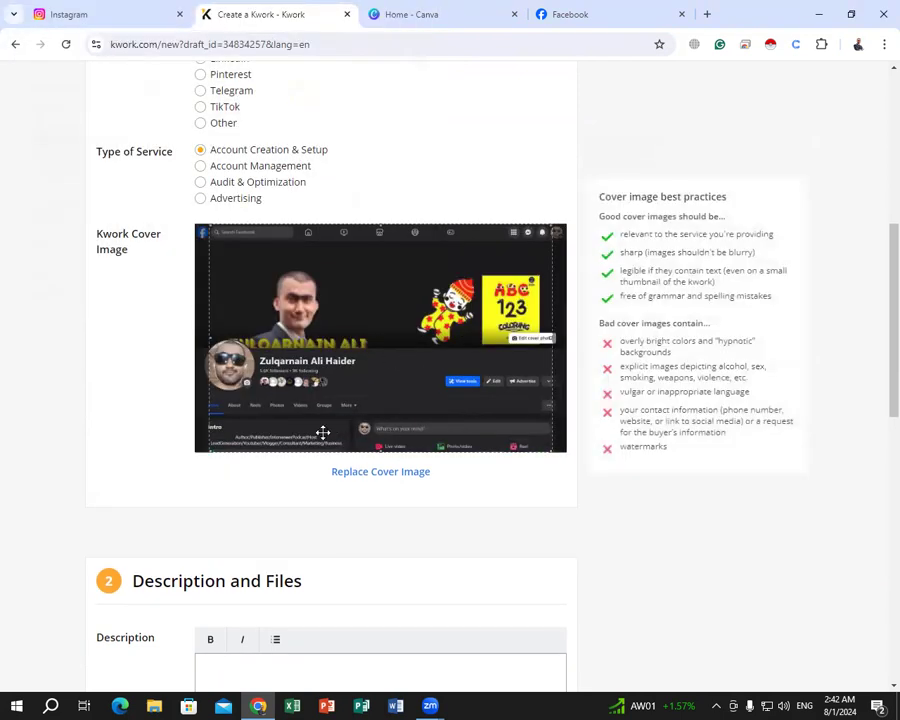
pyautogui.moveTo(302, 412); pyautogui.dragTo(293, 417)
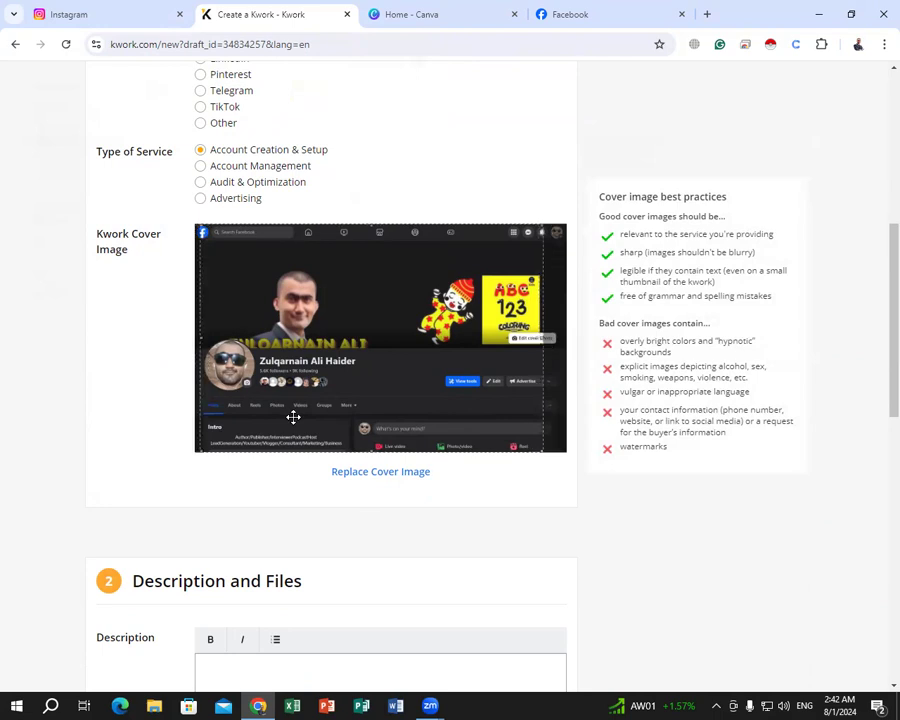
# Change the cover image back to "facebook business Page.JPG".
pyautogui.click(357, 471)
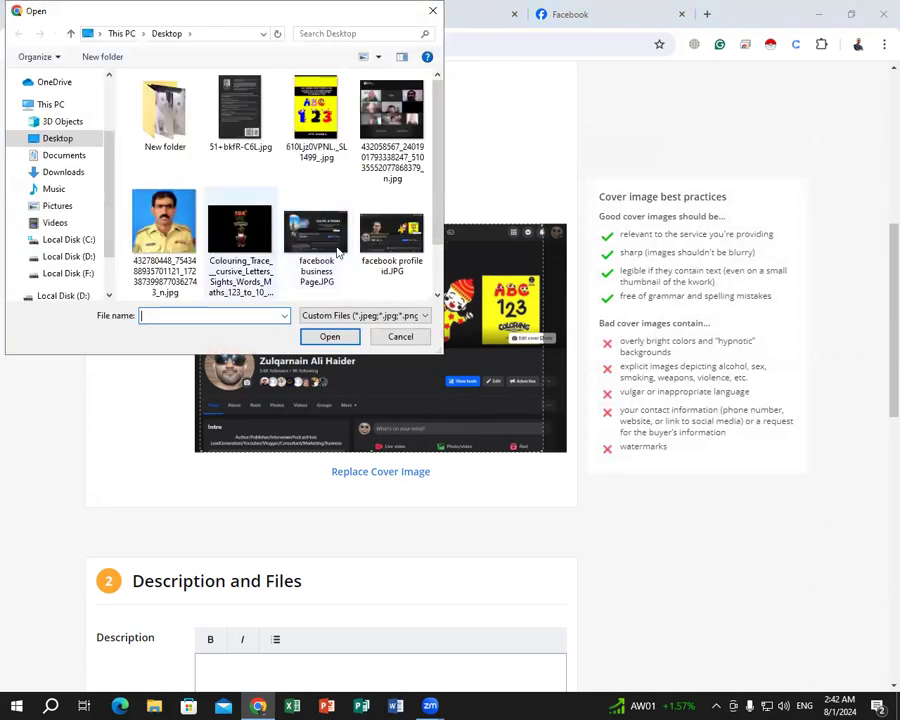
pyautogui.click(315, 235)
pyautogui.click(312, 338)
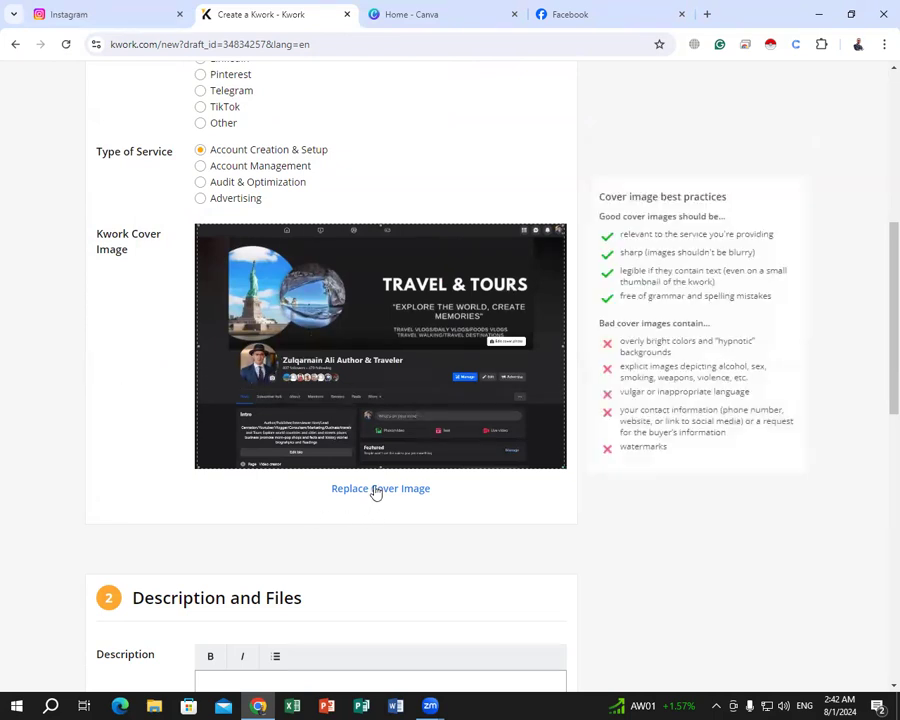
# Upload "facebook profile id.JPG" as the cover image once more and shift the crop frame to the picture's left edge.
pyautogui.click(388, 358)
pyautogui.click(388, 231)
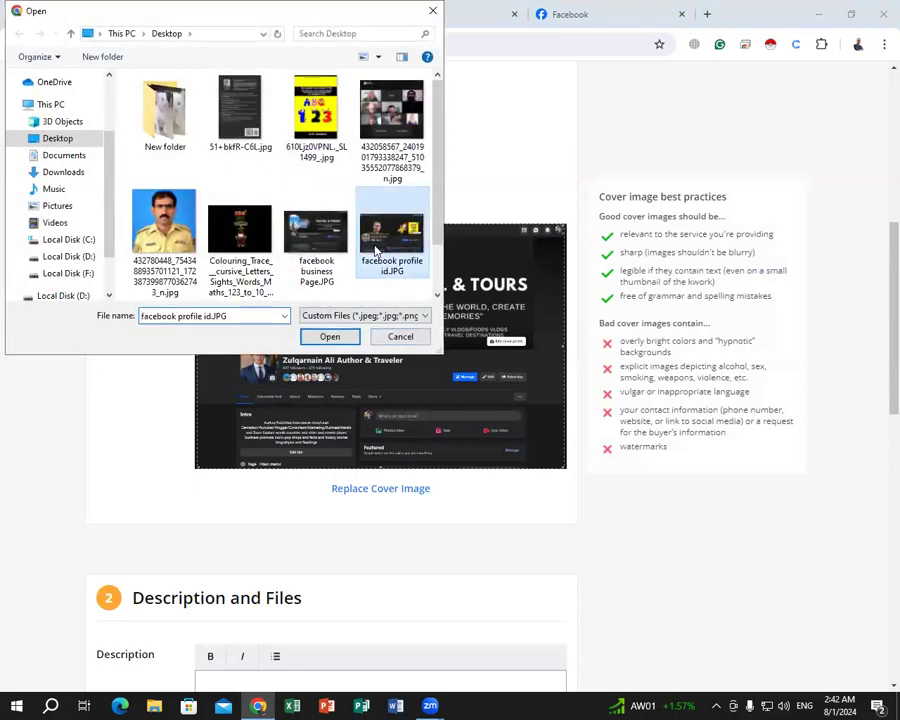
pyautogui.click(327, 335)
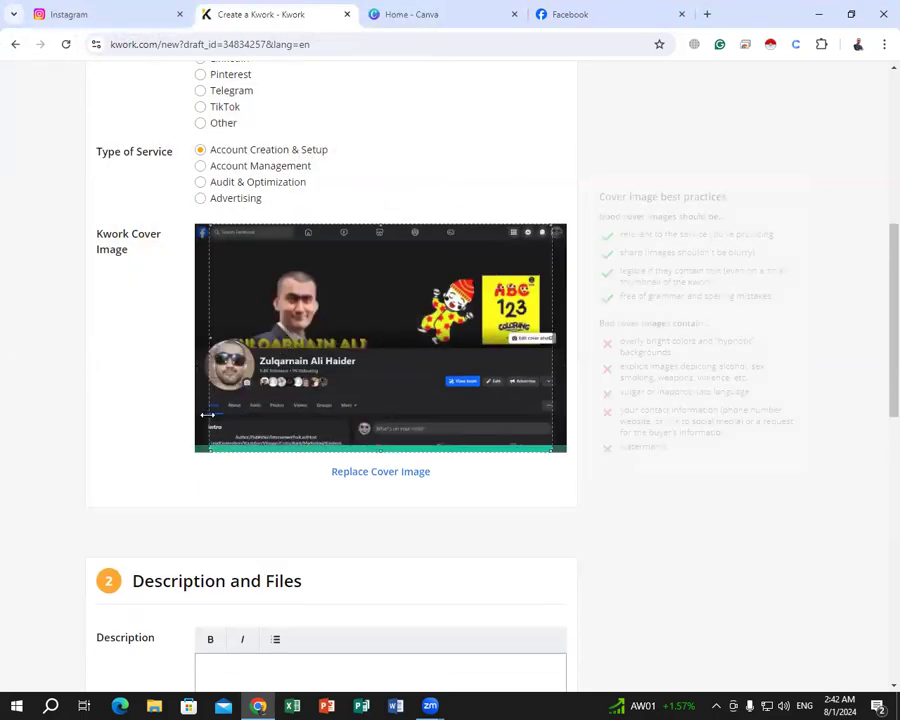
pyautogui.moveTo(210, 405)
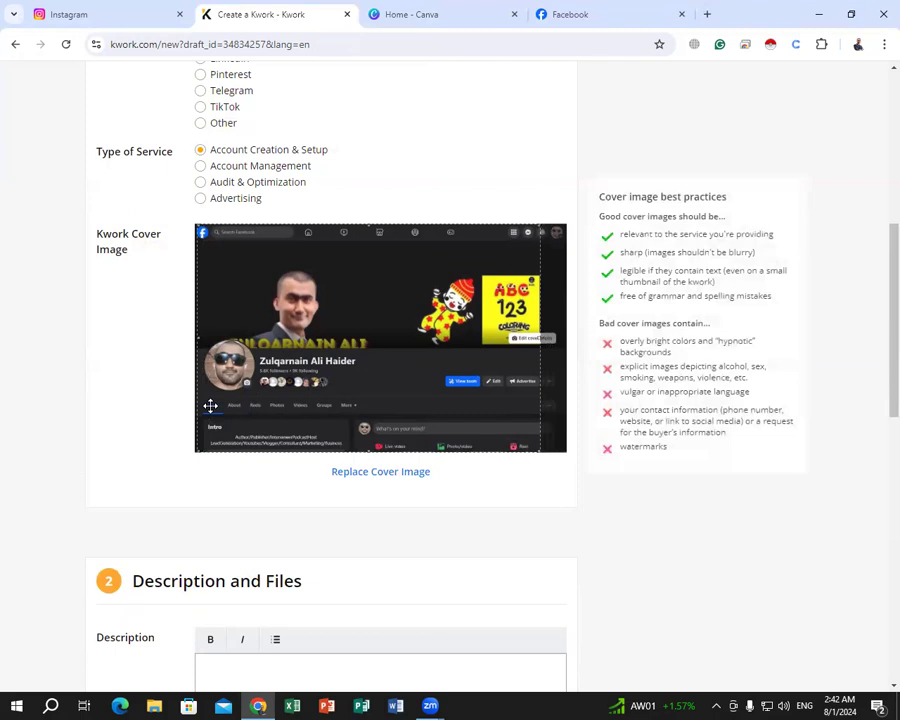
# Replace the profile screenshot with "facebook business Page.JPG" as the Kwork cover image.
pyautogui.click(370, 474)
pyautogui.doubleClick(317, 240)
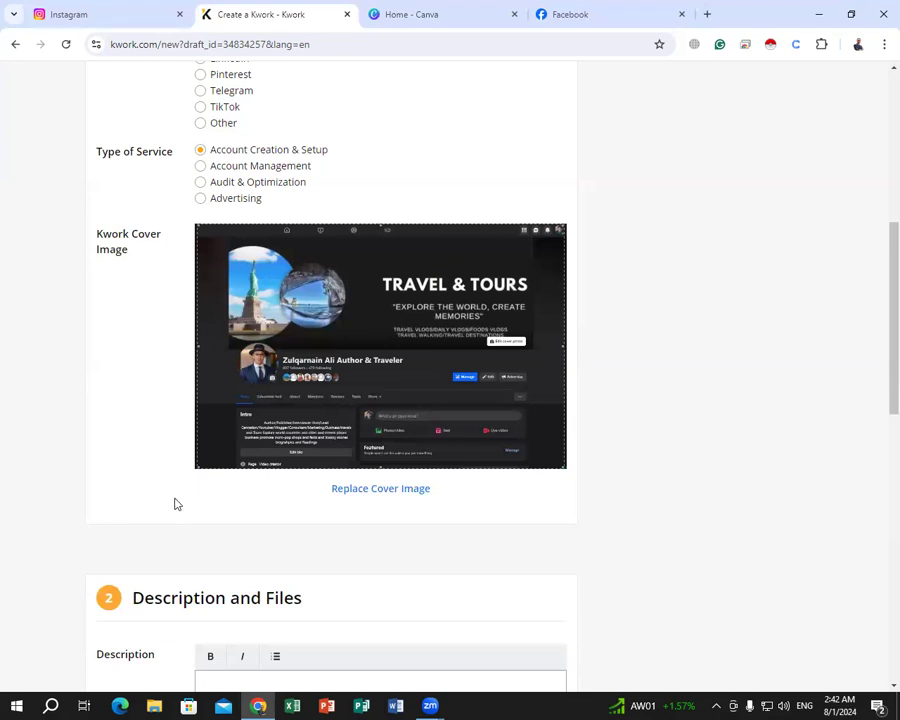
# Begin the Kwork's Description with "i will provide a services of social media platfom".
pyautogui.scroll(-5, 176, 508)
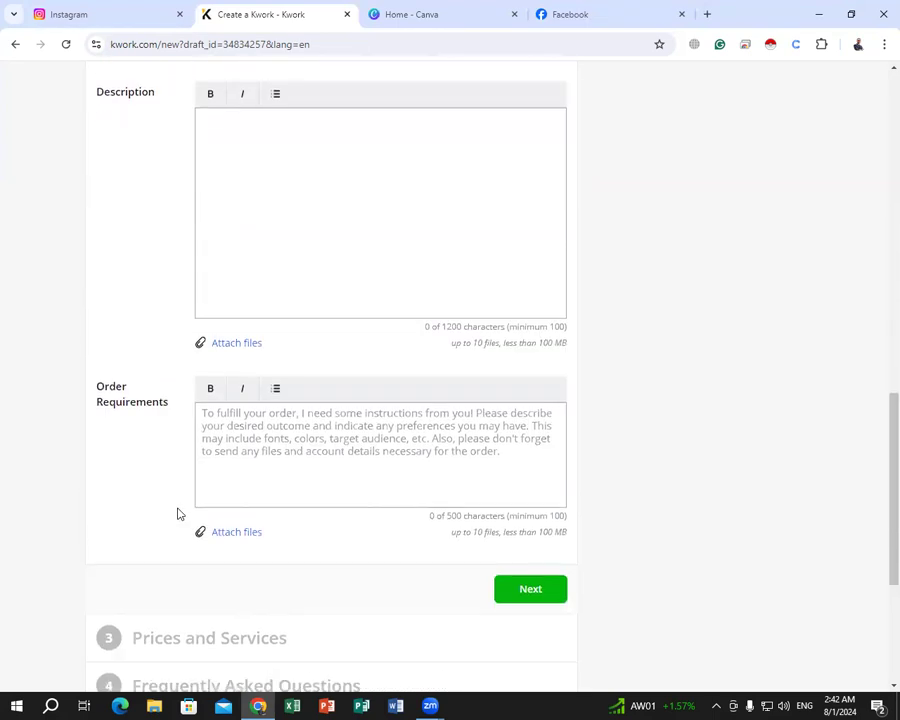
pyautogui.scroll(2, 178, 514)
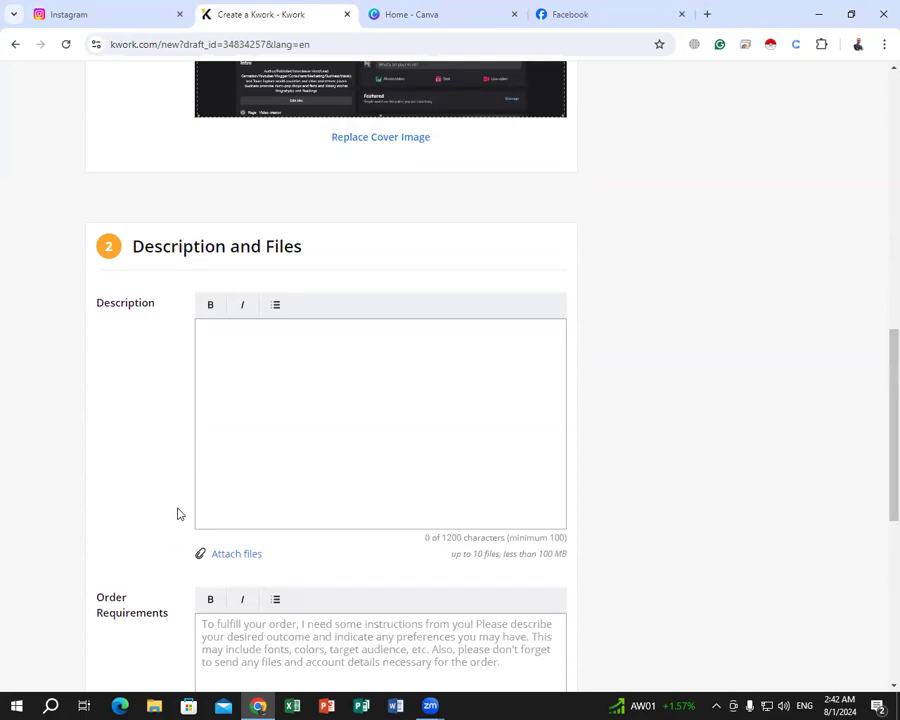
pyautogui.scroll(-1, 178, 514)
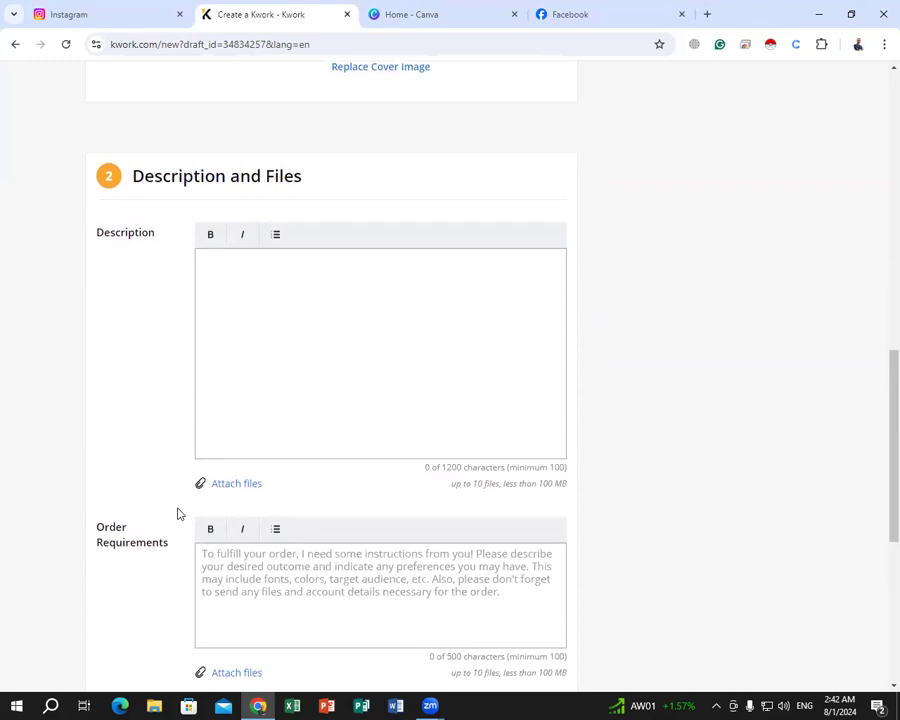
pyautogui.scroll(1, 178, 514)
pyautogui.click(230, 396)
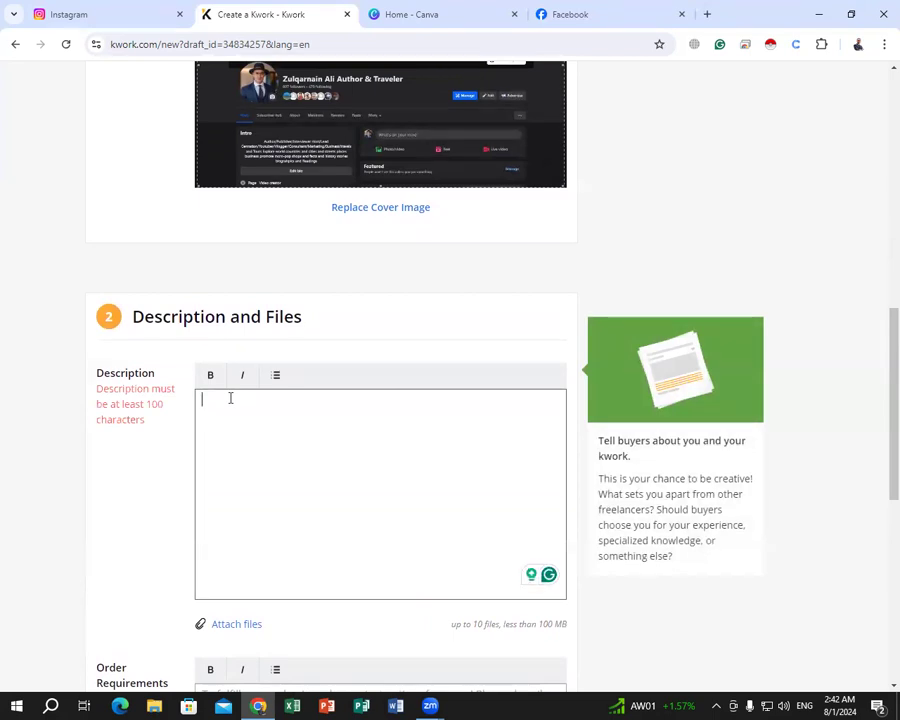
pyautogui.scroll(1, 230, 398)
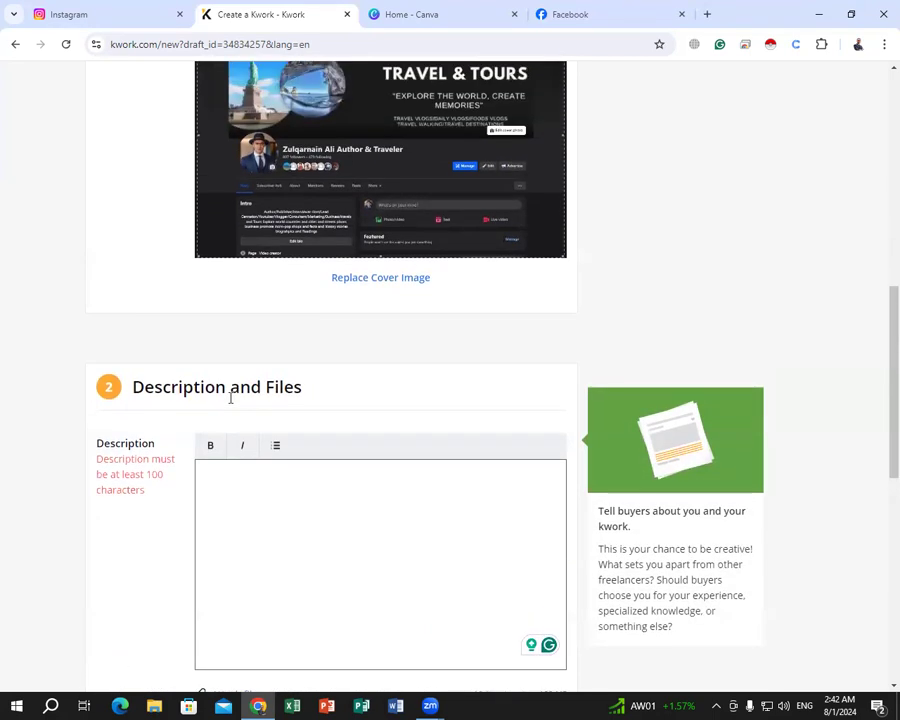
pyautogui.scroll(-1, 230, 398)
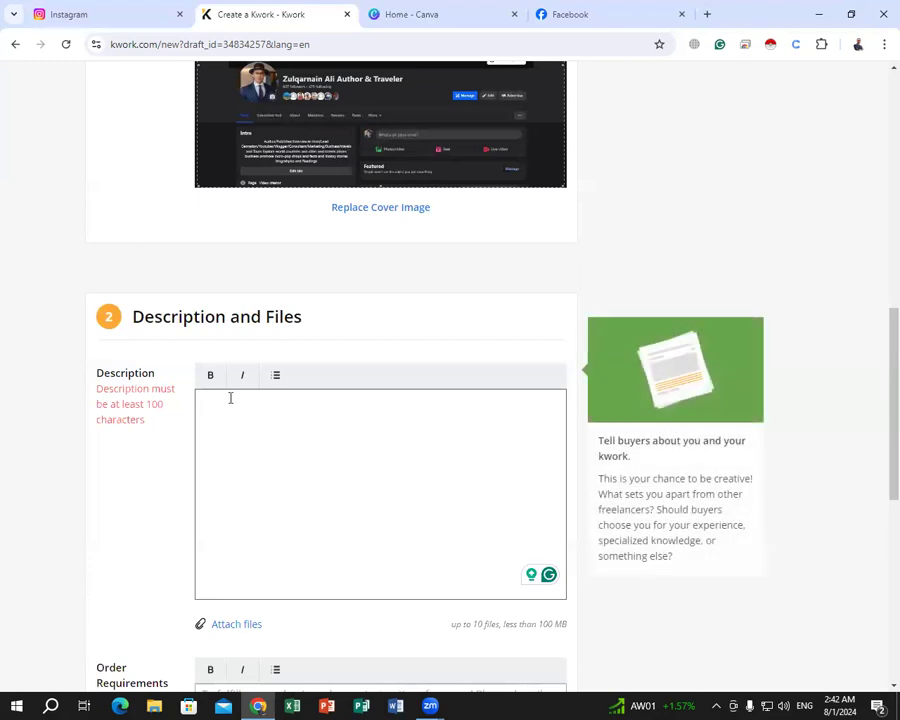
pyautogui.write('I')
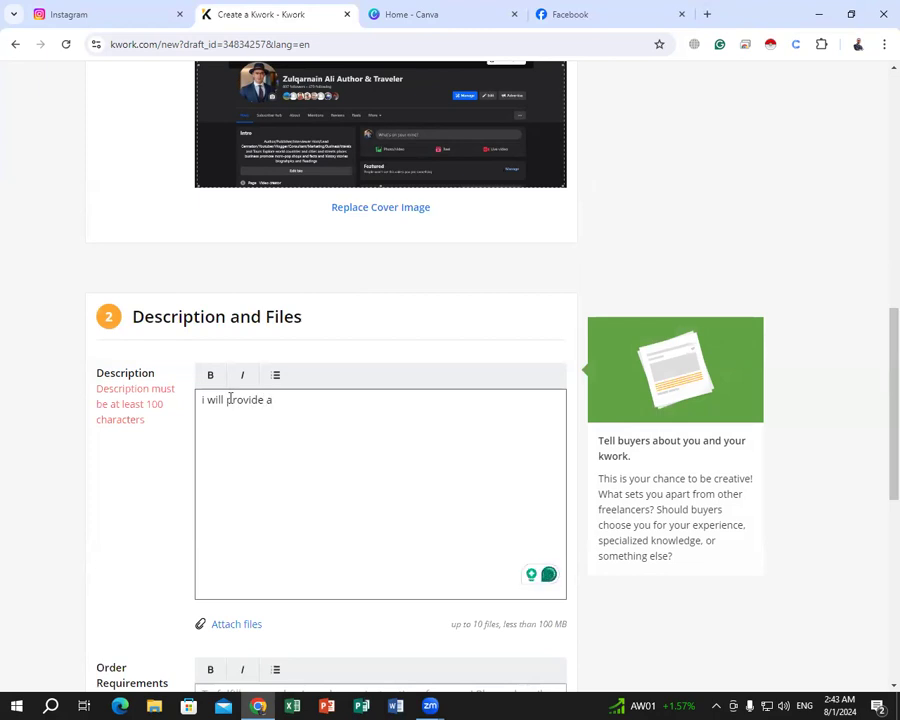
pyautogui.press('BackSpace')
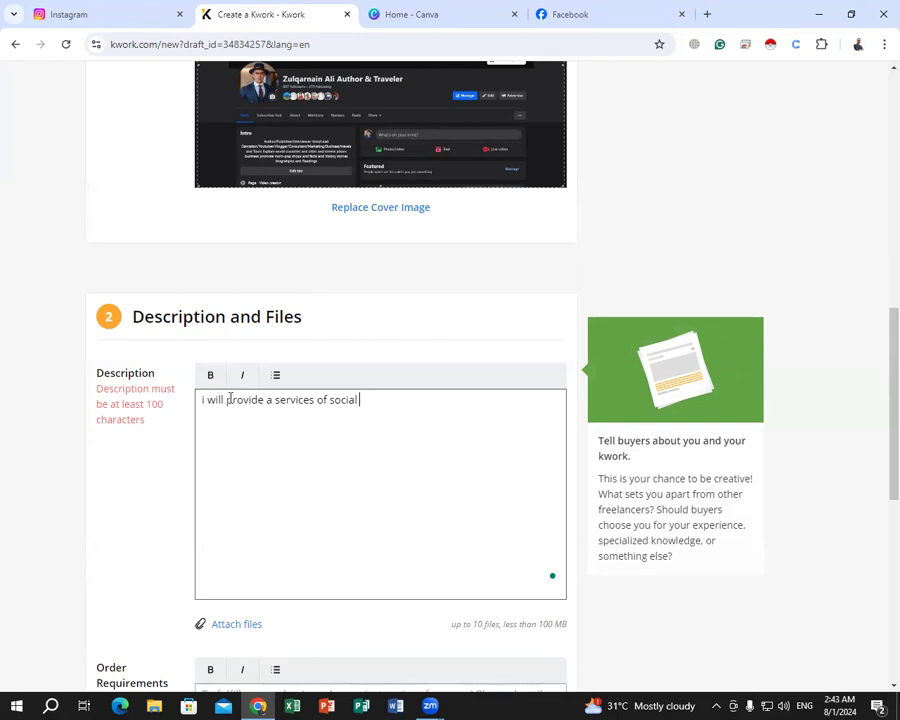
pyautogui.write('edia platfom')
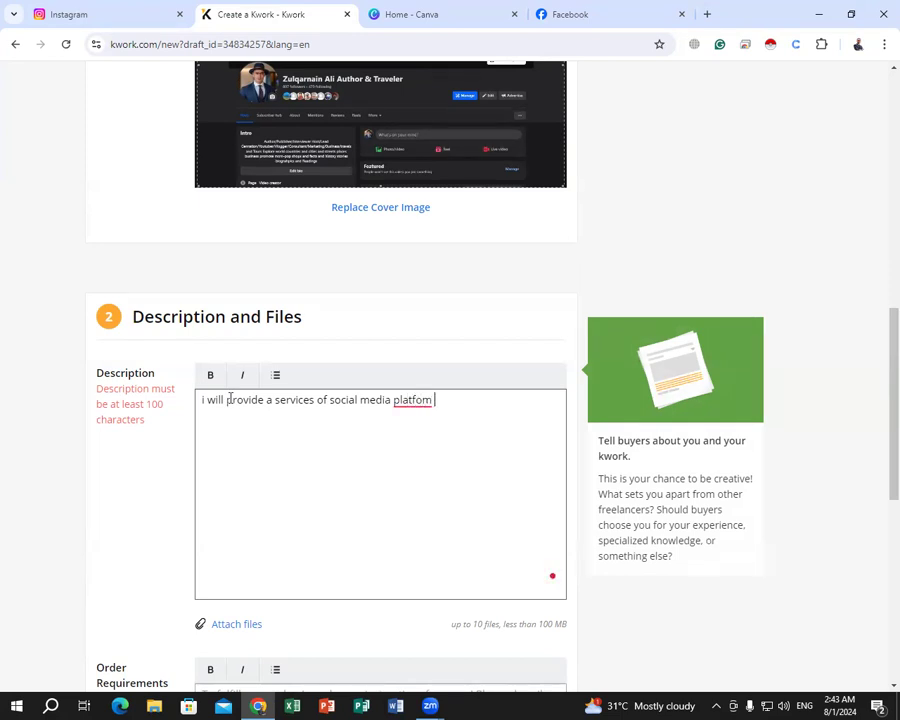
# Try to correct the misspelled word "platfom" in the Description to "platform" with the suggested spelling.
pyautogui.click(422, 400)
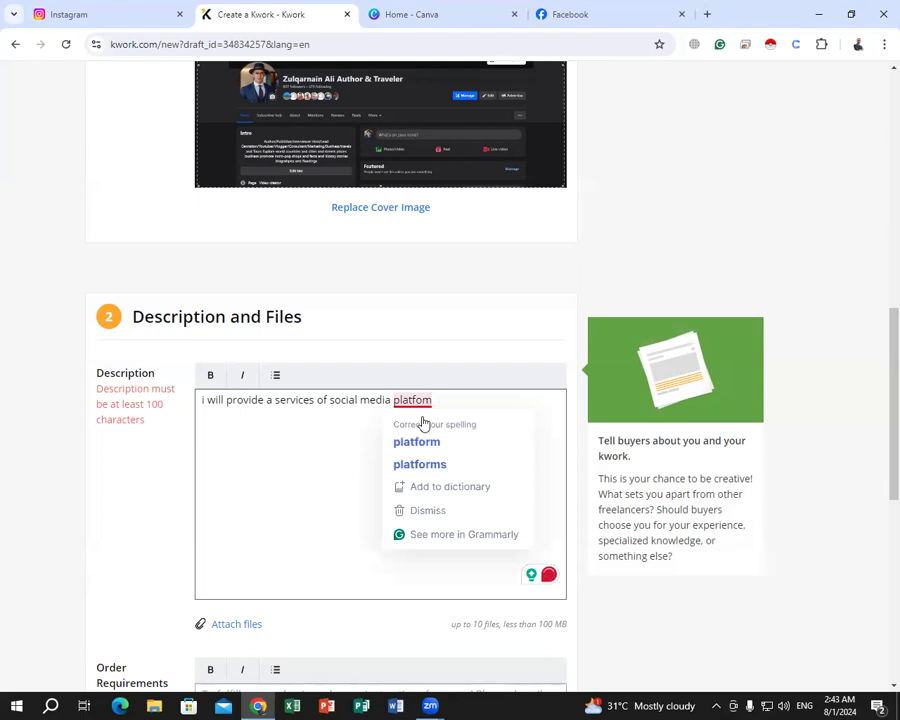
pyautogui.click(436, 440)
pyautogui.click(416, 399)
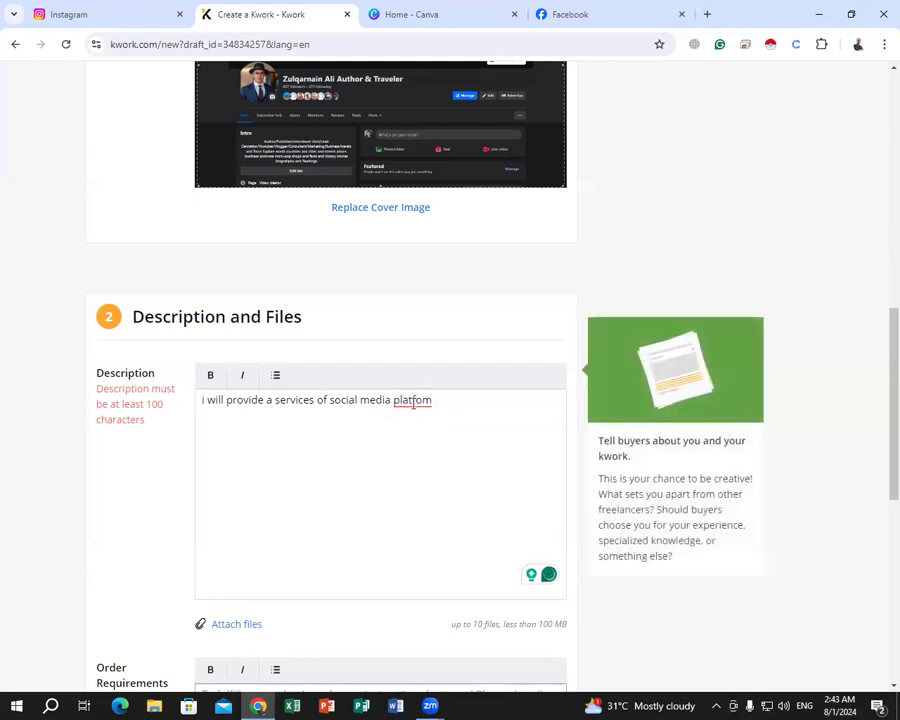
pyautogui.doubleClick(413, 401)
pyautogui.rightClick(418, 410)
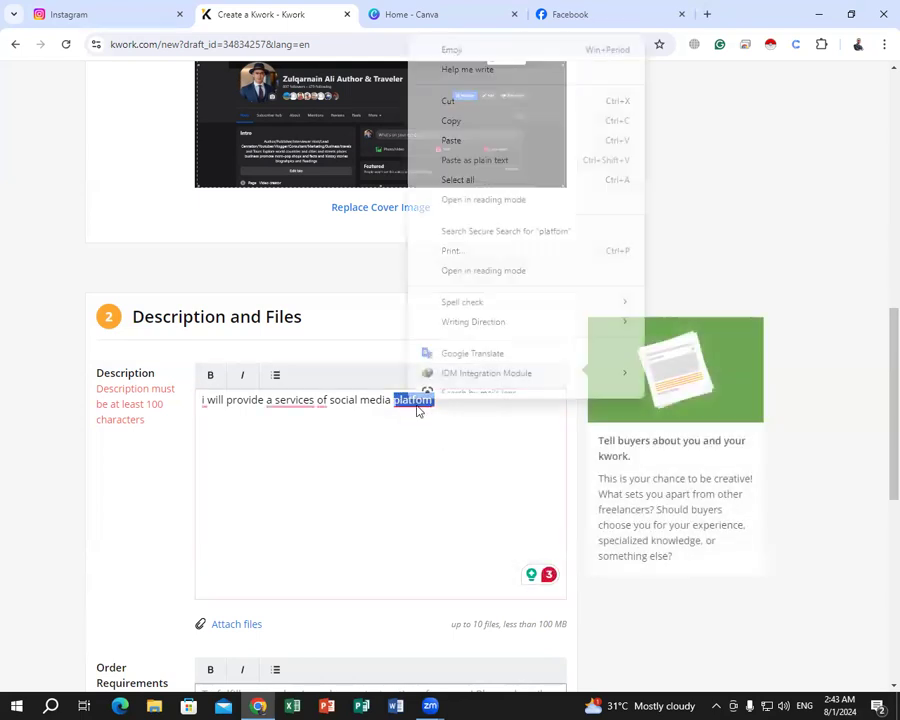
# Try the suggested corrections for "of" and the lowercase "i" in the Description sentence.
pyautogui.click(290, 417)
pyautogui.moveTo(323, 404)
pyautogui.click(322, 438)
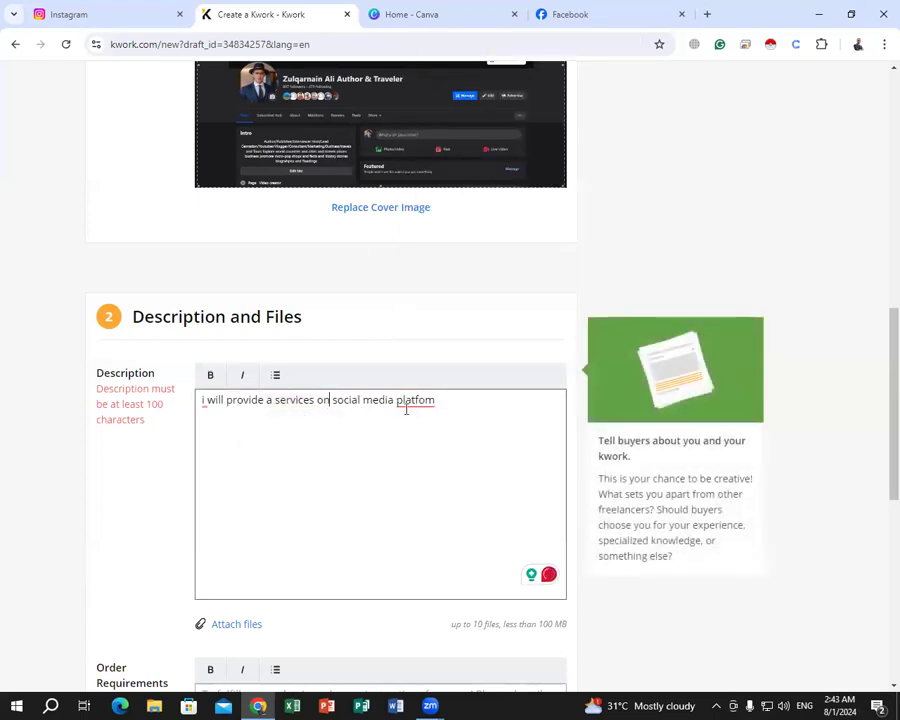
pyautogui.moveTo(210, 408)
pyautogui.click(212, 436)
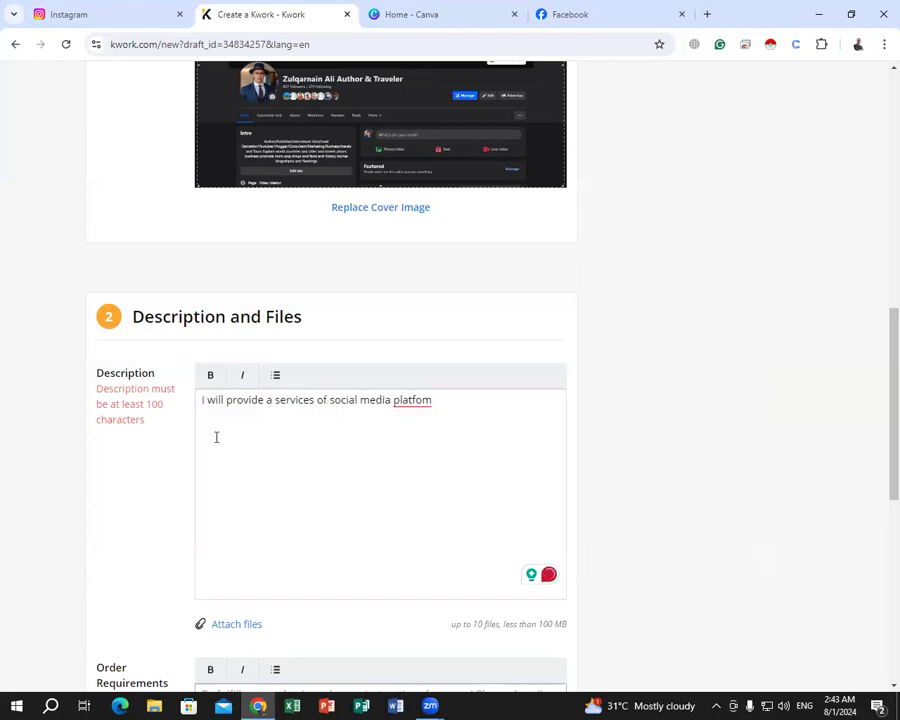
# Rewrite the last word of the Description as "Platfom" and add "Facebook" after it.
pyautogui.doubleClick(410, 399)
pyautogui.press('BackSpace')
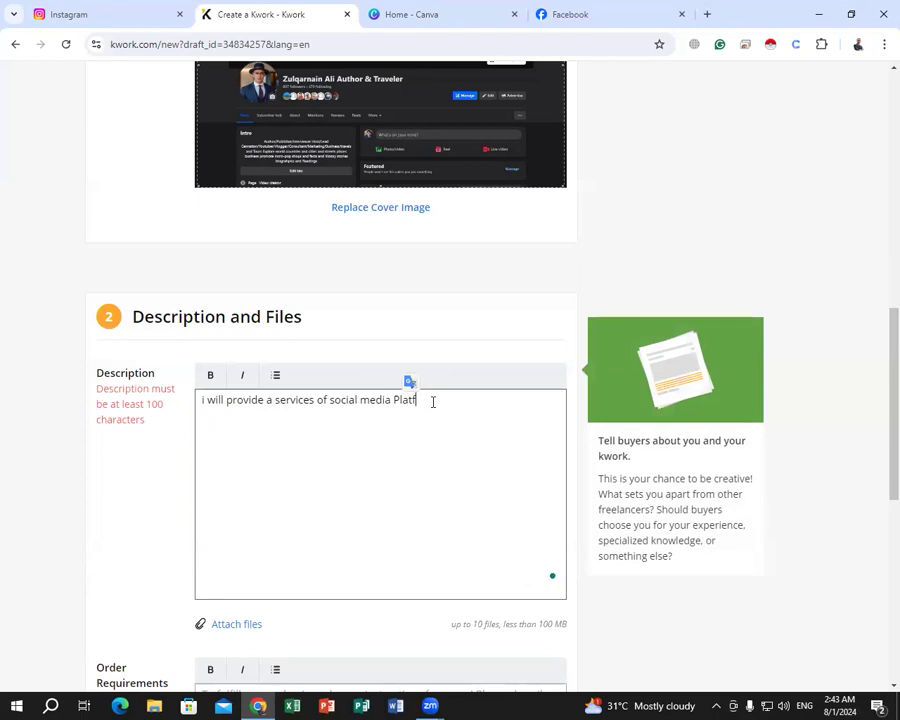
pyautogui.write('PlatfomF')
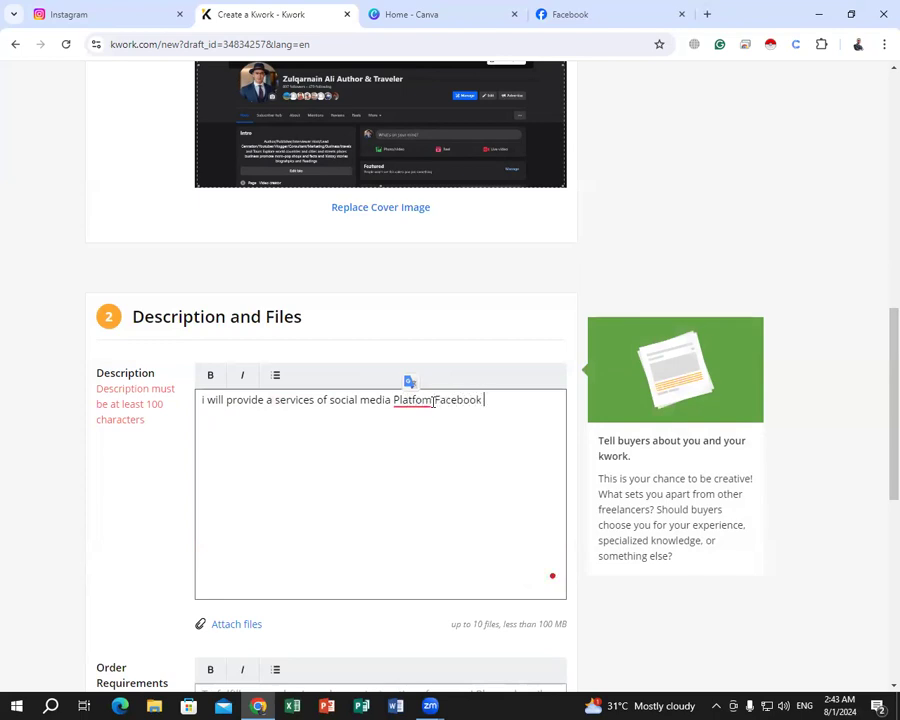
# Try to correct "Platfom" before "Facebook" in the Description to the suggested spelling "Platform".
pyautogui.click(433, 400)
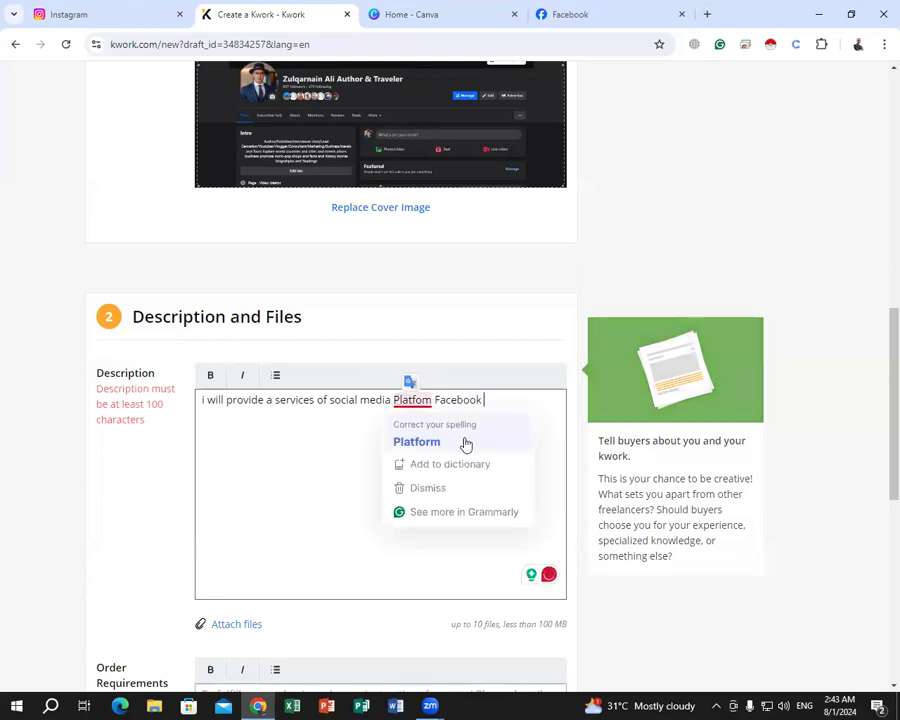
pyautogui.click(416, 405)
pyautogui.click(420, 407)
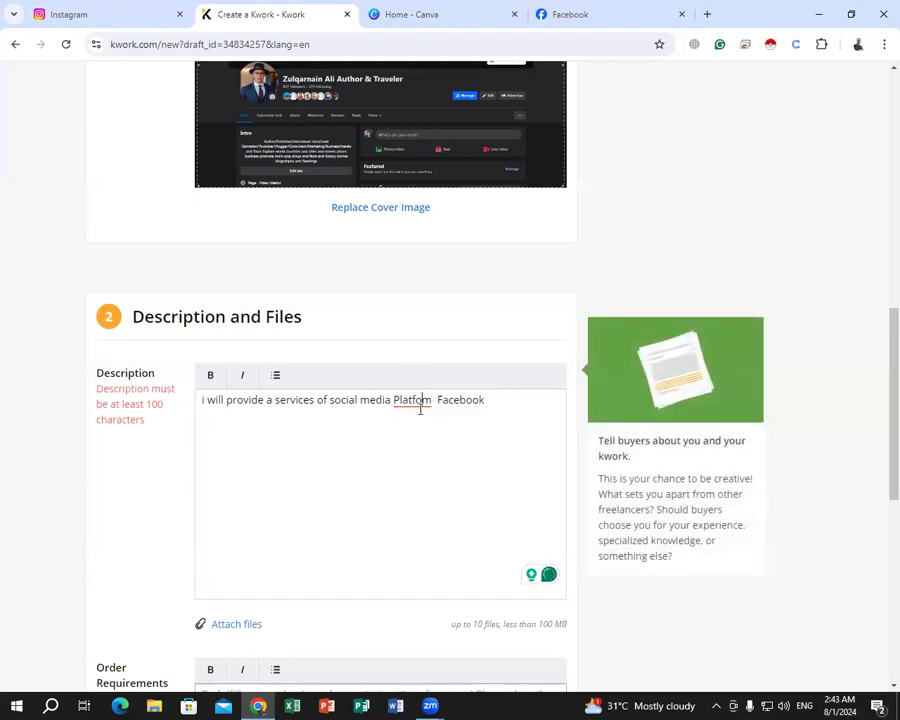
pyautogui.doubleClick(417, 400)
pyautogui.rightClick(418, 400)
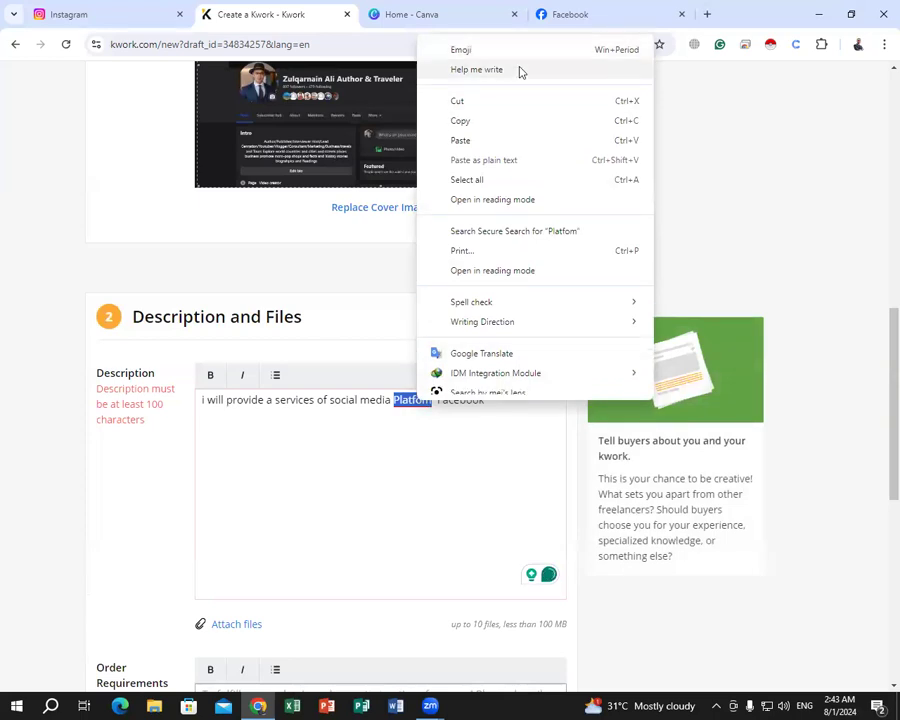
pyautogui.click(445, 425)
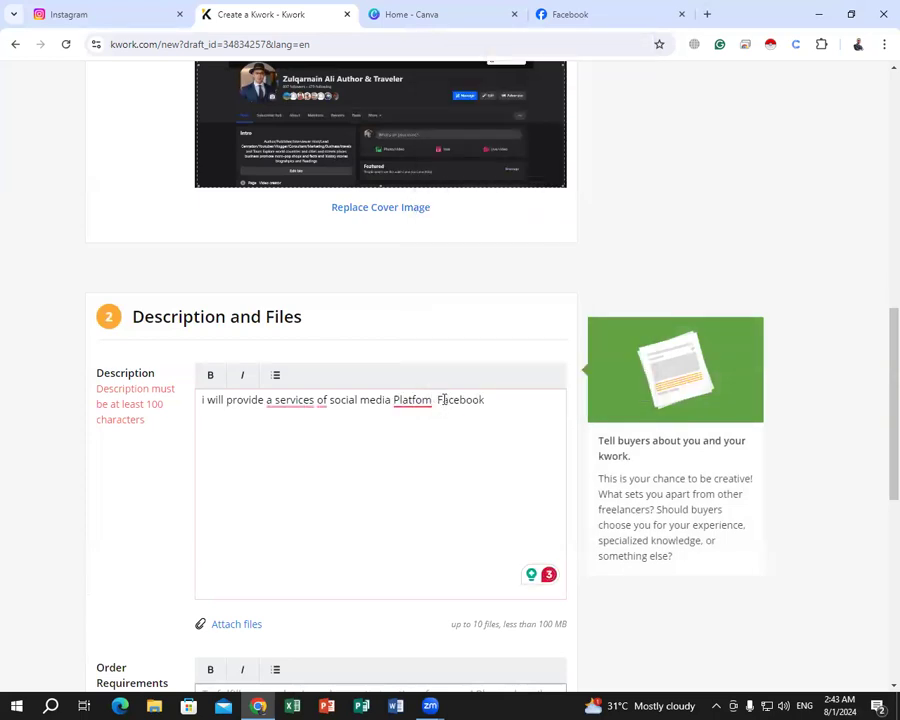
# Try the suggested corrections for "a services", "of" and "Platfom" in the Description sentence.
pyautogui.click(290, 400)
pyautogui.click(298, 482)
pyautogui.click(321, 400)
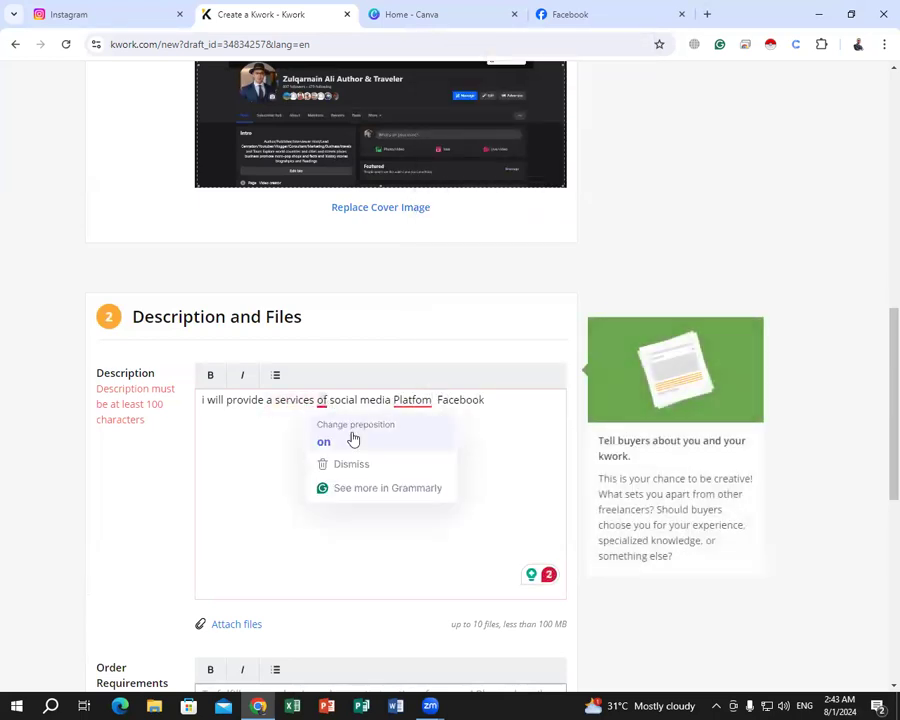
pyautogui.click(353, 439)
pyautogui.click(415, 400)
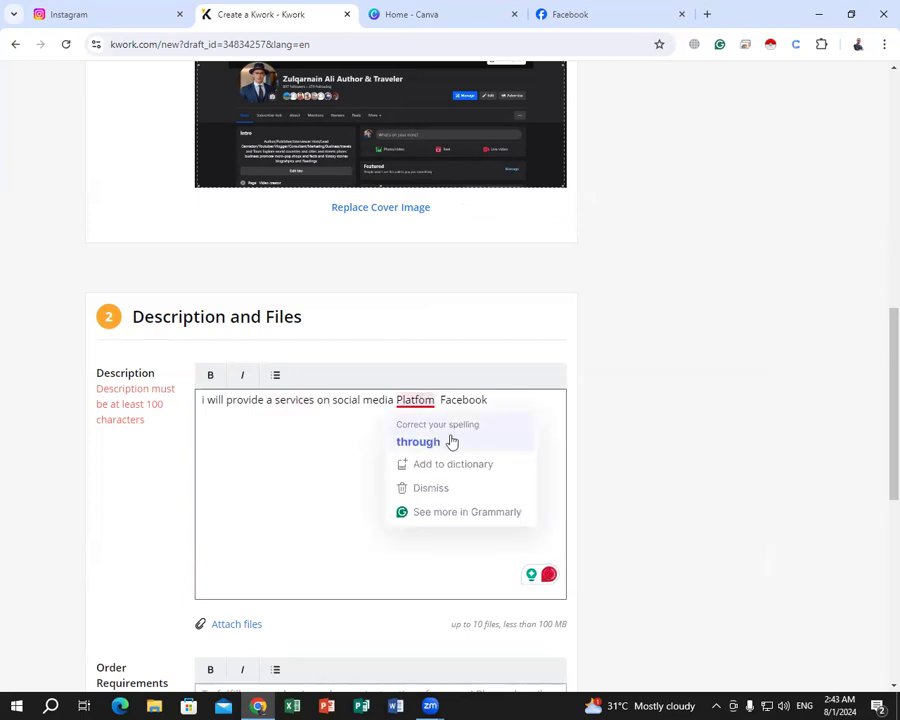
pyautogui.click(448, 432)
# Delete the words "social media Platfom" before "Facebook" in the Description.
pyautogui.doubleClick(406, 400)
pyautogui.press('BackSpace')
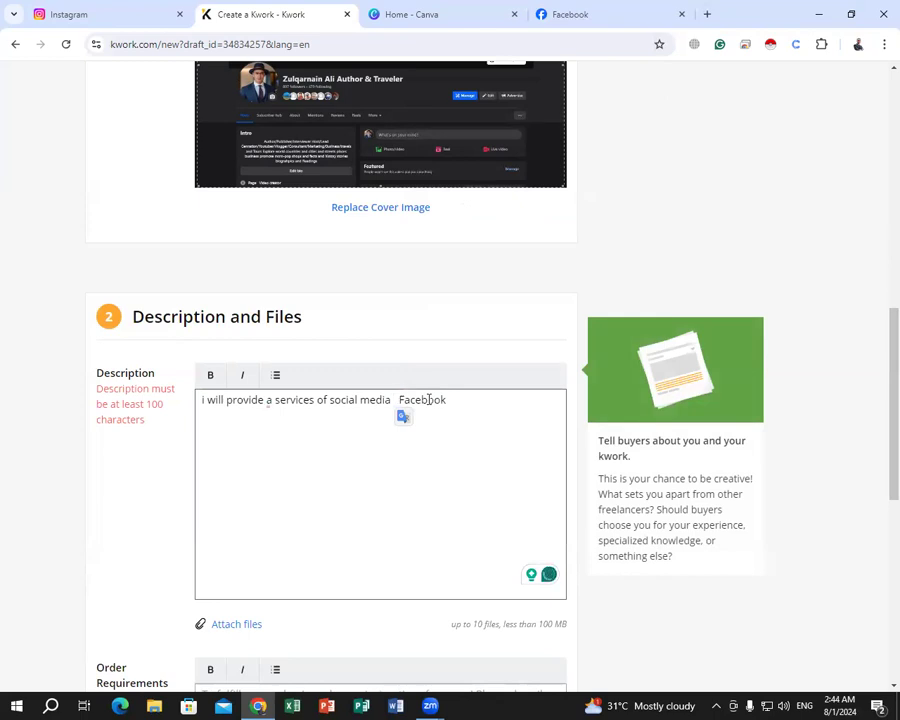
pyautogui.press('BackSpace')
pyautogui.press('BackSpace')
pyautogui.press('BackSpace')
pyautogui.press('BackSpace')
pyautogui.press('BackSpace')
pyautogui.press('BackSpace')
pyautogui.press('BackSpace')
pyautogui.press('BackSpace')
pyautogui.press('BackSpace')
pyautogui.press('BackSpace')
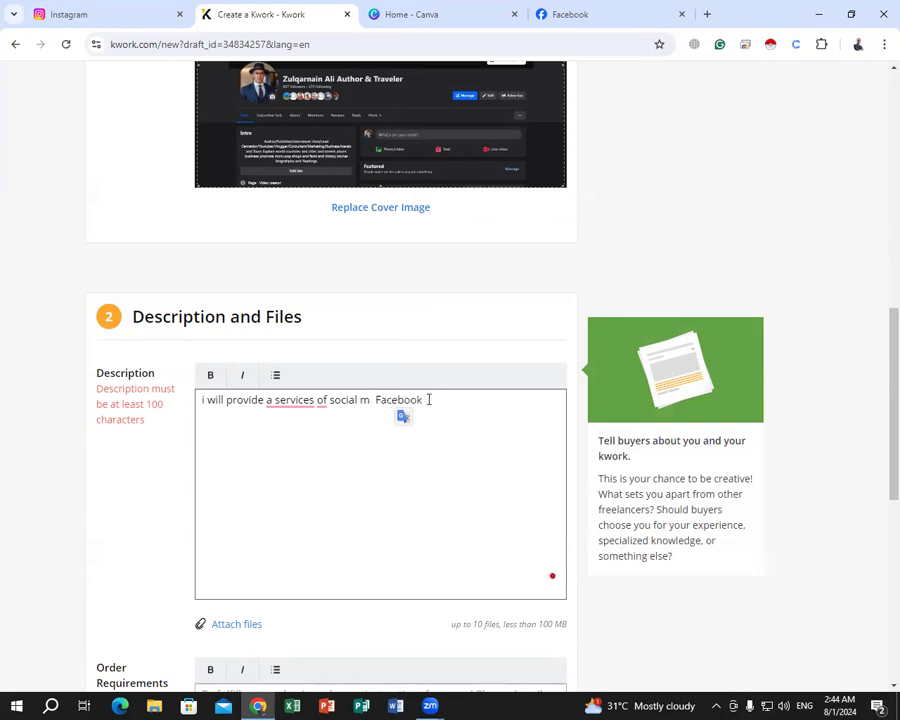
pyautogui.press('BackSpace')
pyautogui.press('BackSpace')
pyautogui.press('BackSpace')
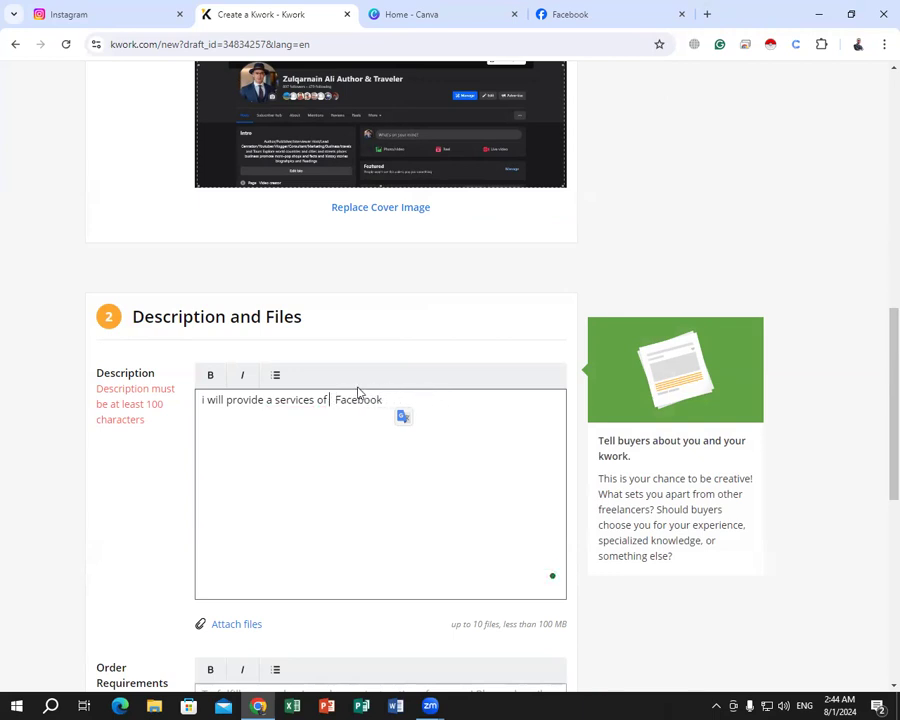
# Remove the article "a" before "services" and the extra space before "Facebook" in the Description.
pyautogui.doubleClick(269, 400)
pyautogui.press('BackSpace')
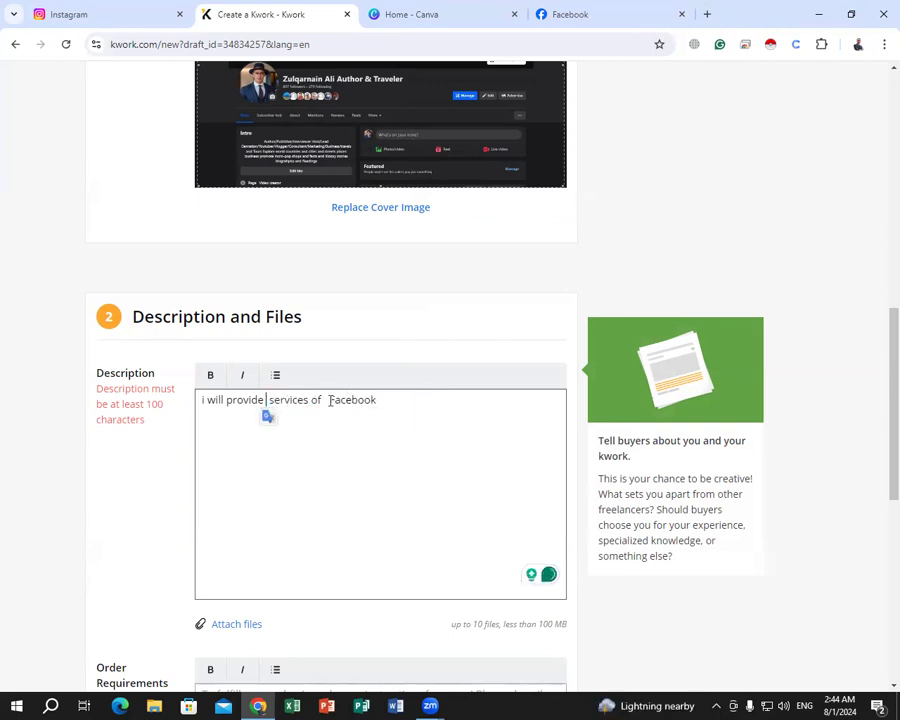
pyautogui.click(411, 400)
pyautogui.click(329, 400)
pyautogui.press('BackSpace')
pyautogui.click(373, 400)
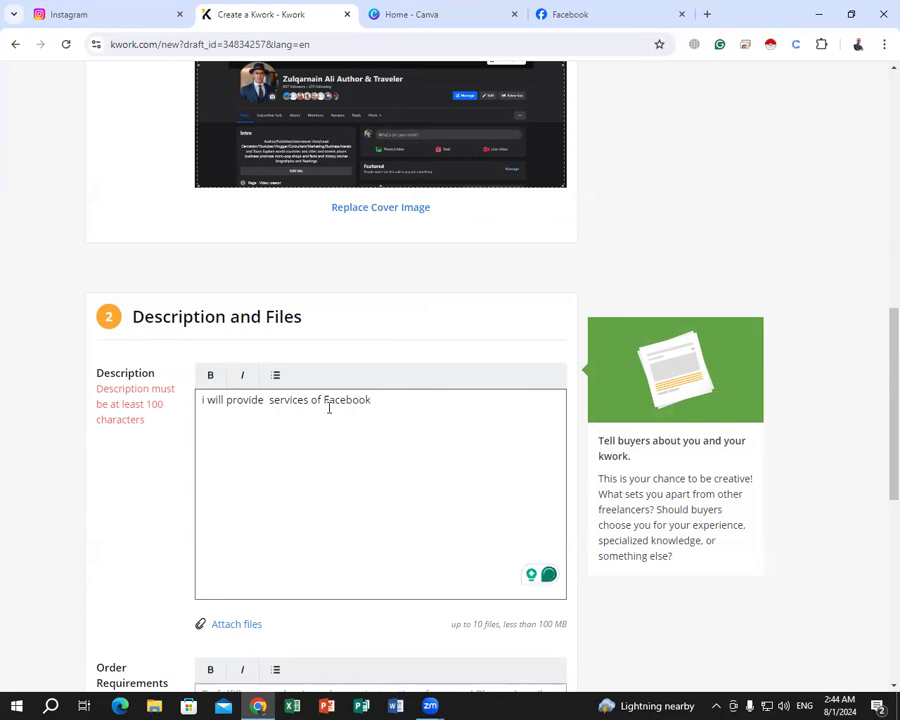
# Insert "social media profile account creation" between "services of" and "Facebook" in the Description.
pyautogui.write('soc')
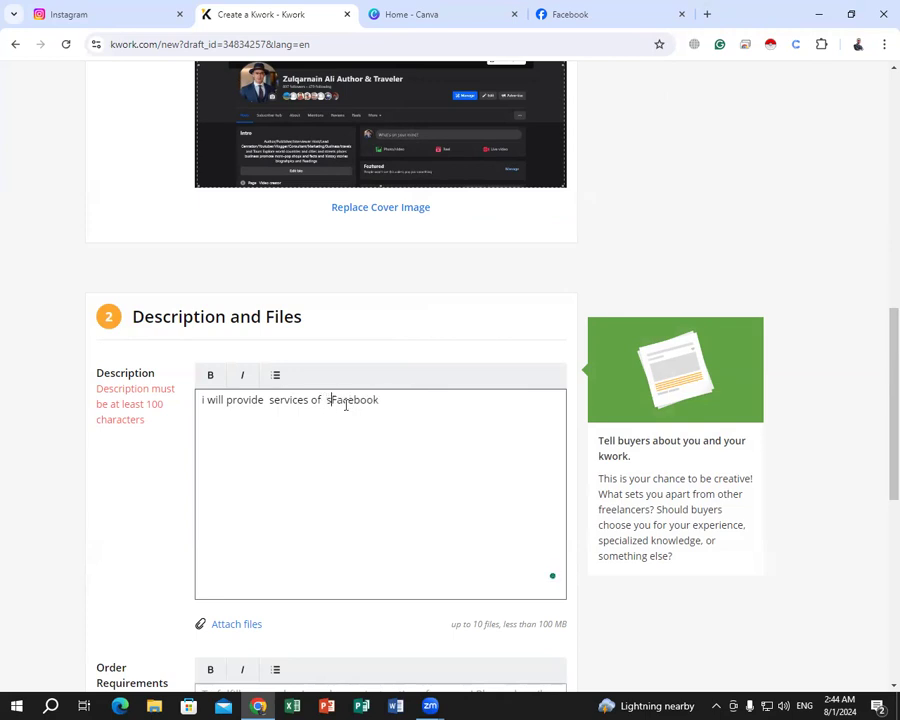
pyautogui.write('ial ')
pyautogui.write('media pr')
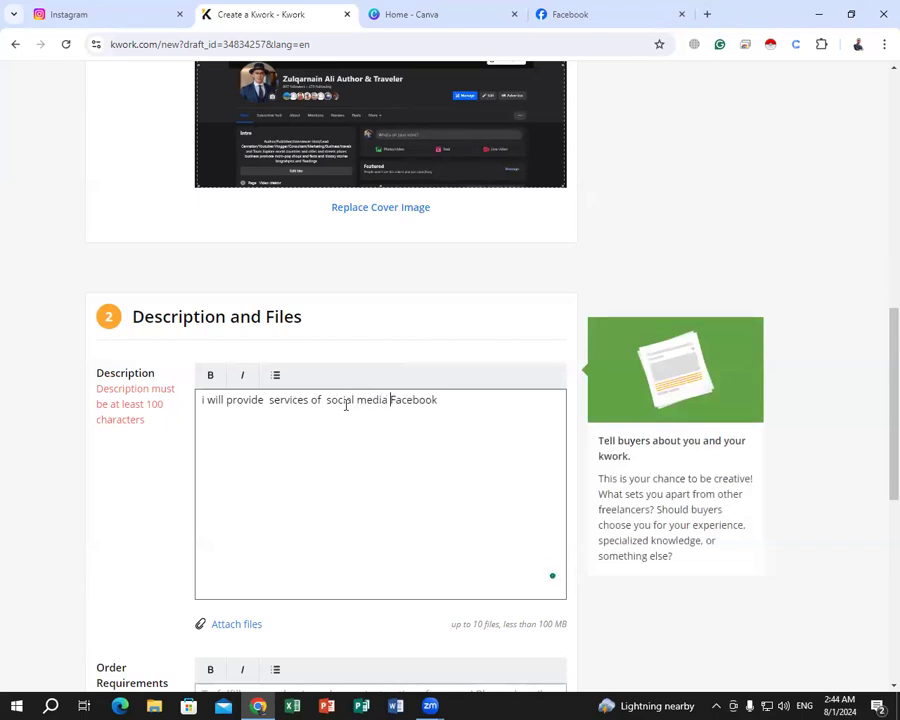
pyautogui.write('ofile')
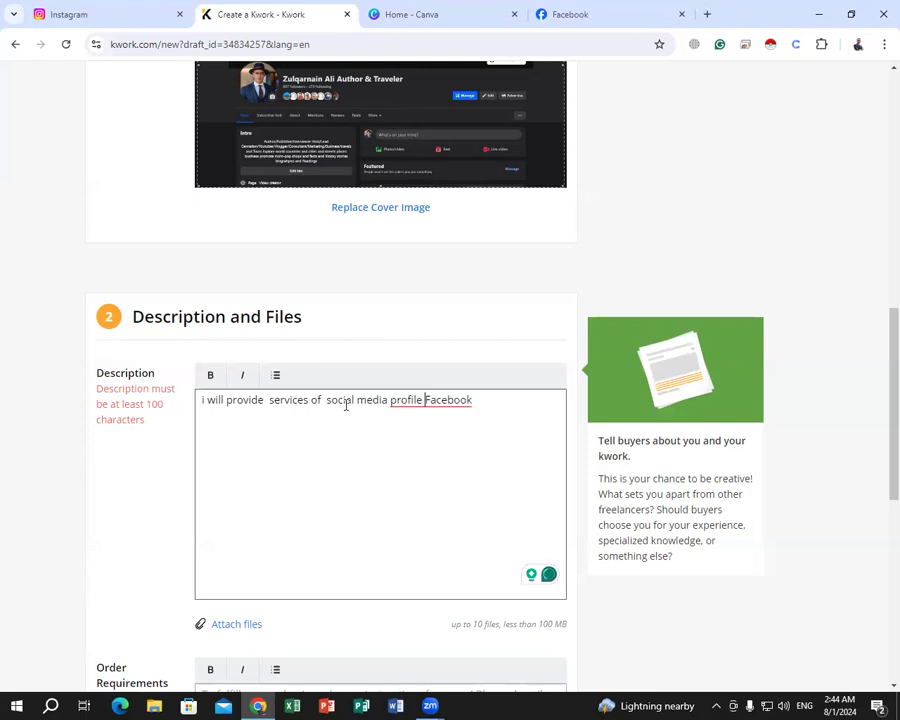
pyautogui.write(' crw')
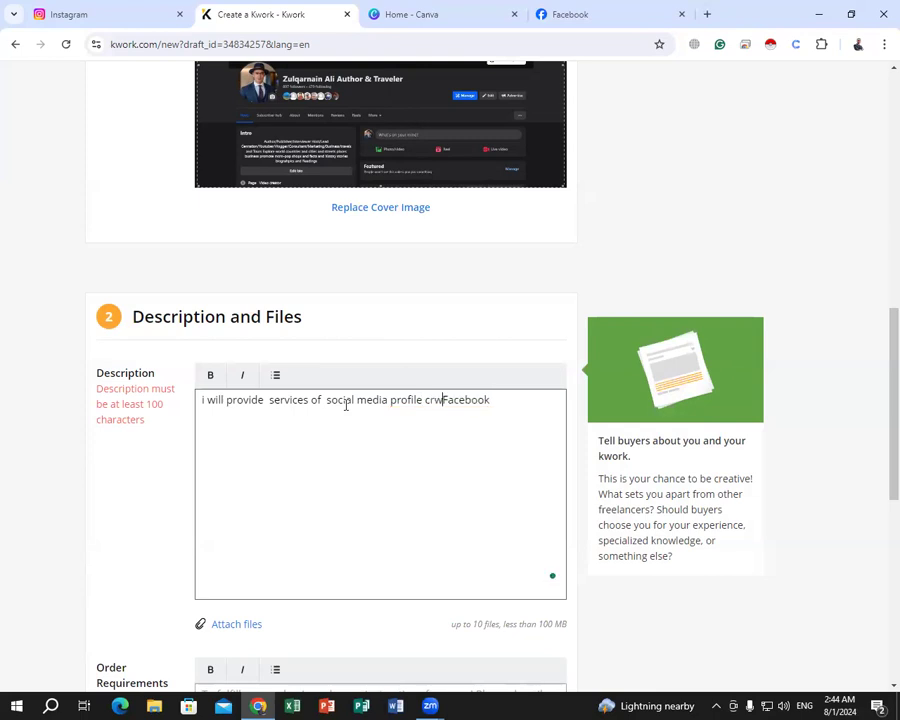
pyautogui.press('BackSpace')
pyautogui.press('BackSpace')
pyautogui.press('BackSpace')
pyautogui.write('adount')
pyautogui.write('creation ')
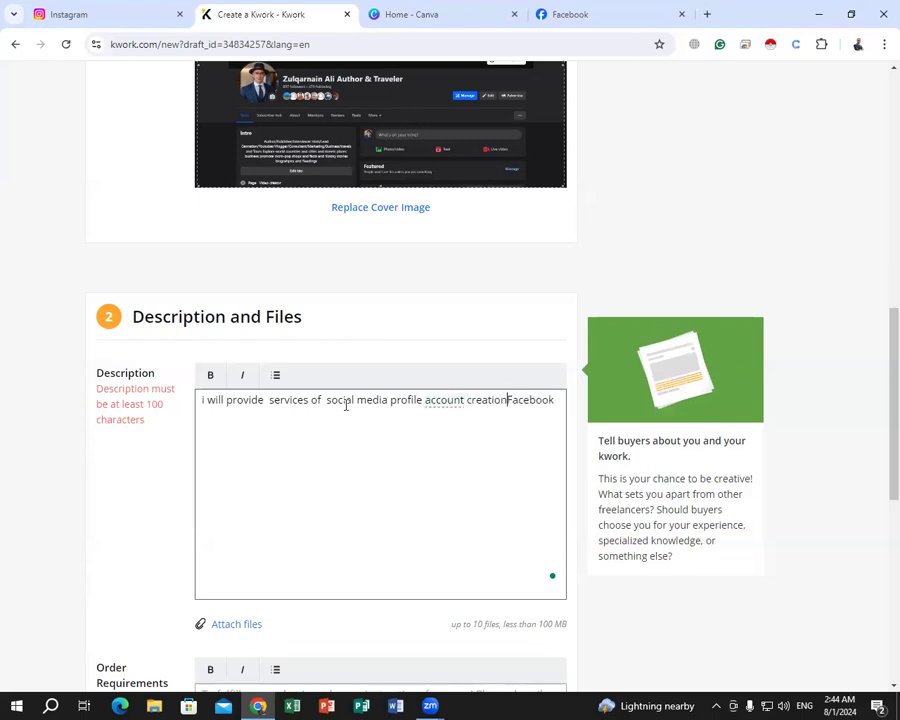
# Add "setups an" after "account creation" in the Description, without an "and" before "setups".
pyautogui.write('and setu')
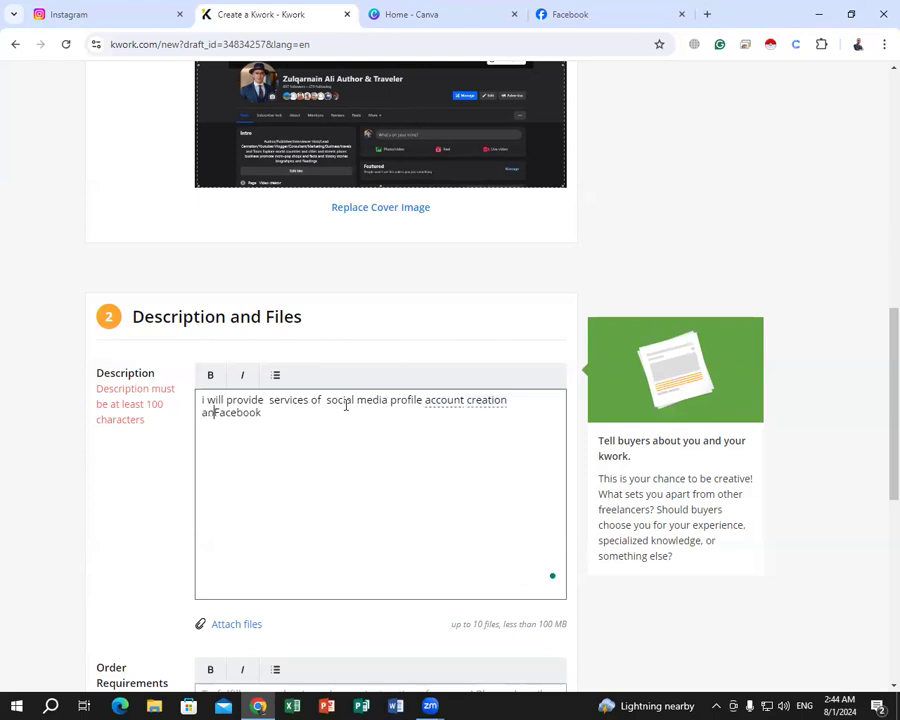
pyautogui.write('ps and')
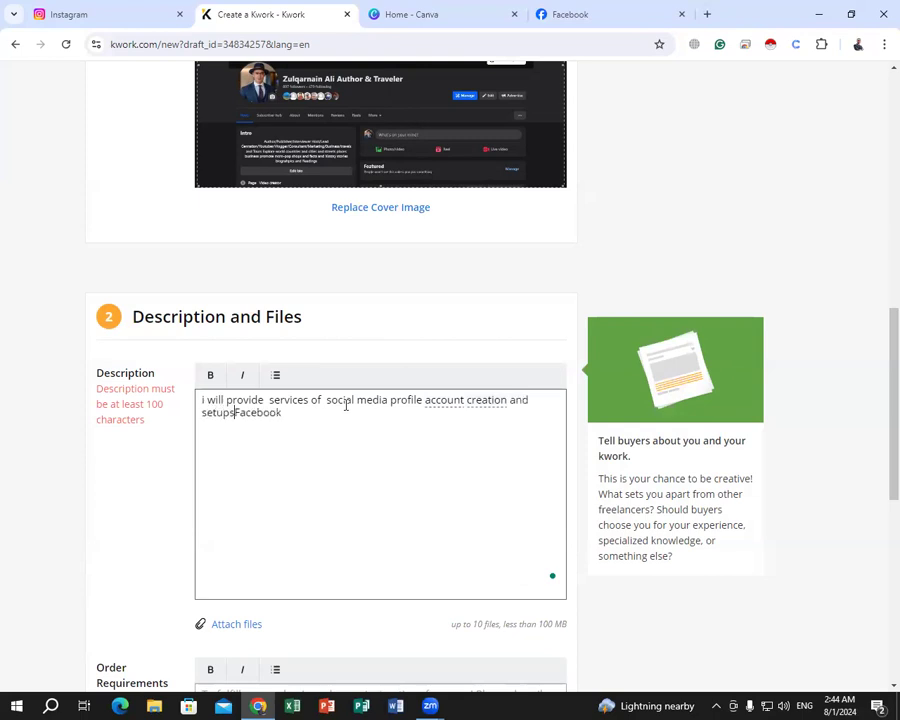
pyautogui.press('BackSpace')
pyautogui.press('BackSpace')
pyautogui.doubleClick(526, 400)
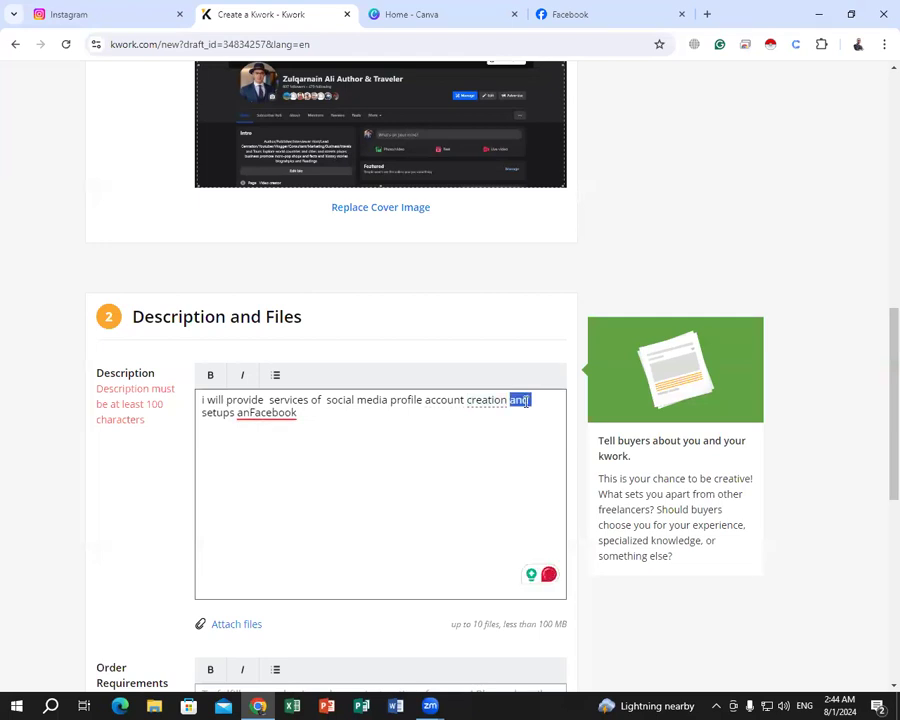
pyautogui.press('BackSpace')
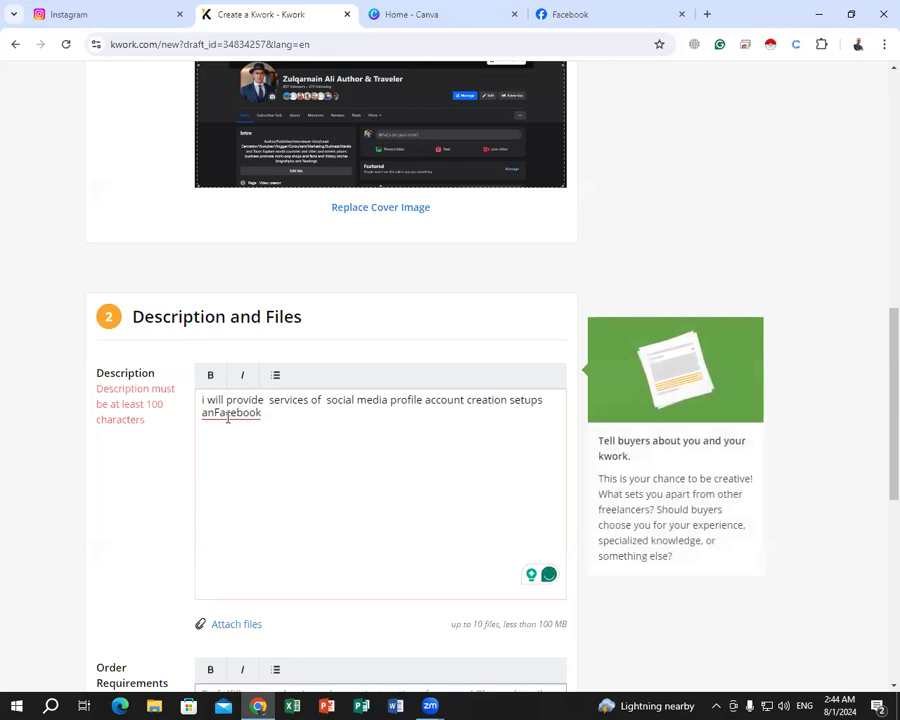
# Clean up the Description sentence by removing the double spaces around "services of" and the stray "an" before "Facebook".
pyautogui.click(214, 413)
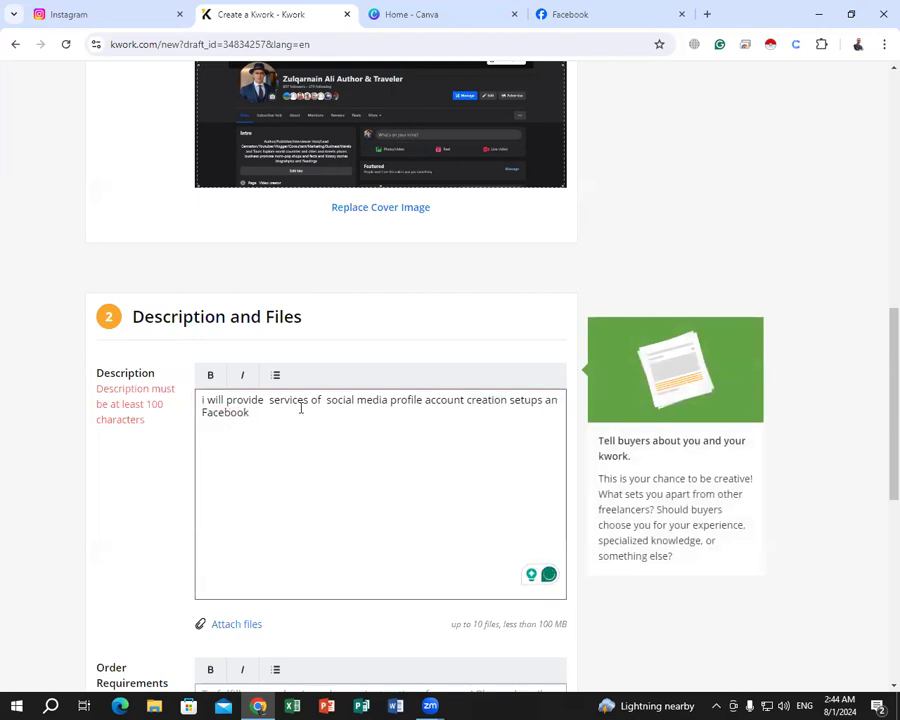
pyautogui.click(269, 399)
pyautogui.press('BackSpace')
pyautogui.click(321, 400)
pyautogui.press('BackSpace')
pyautogui.moveTo(550, 418)
pyautogui.click(566, 460)
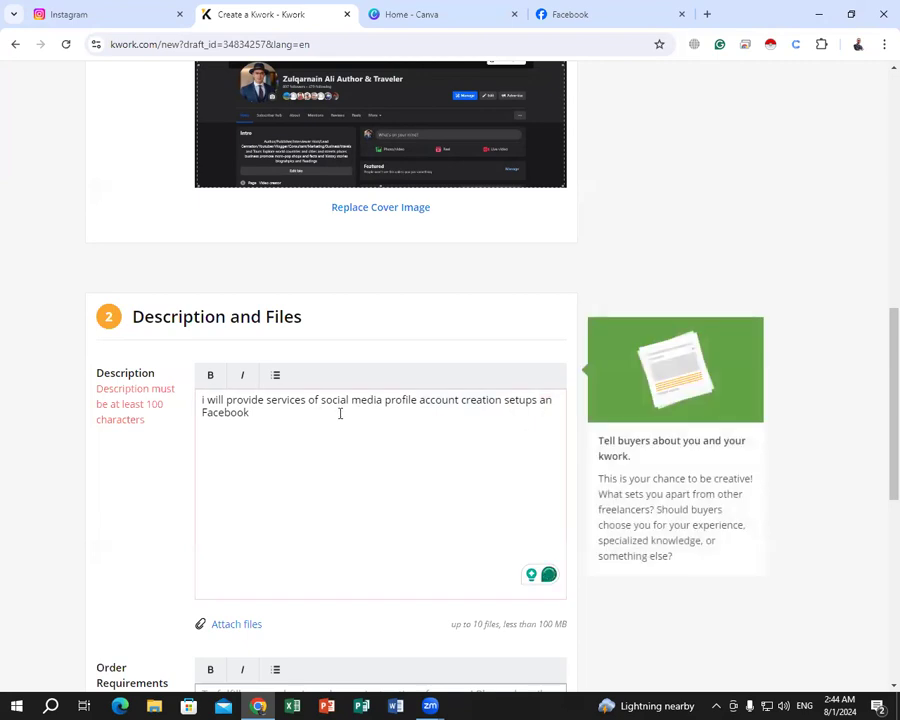
pyautogui.click(555, 400)
pyautogui.press('BackSpace')
pyautogui.press('BackSpace')
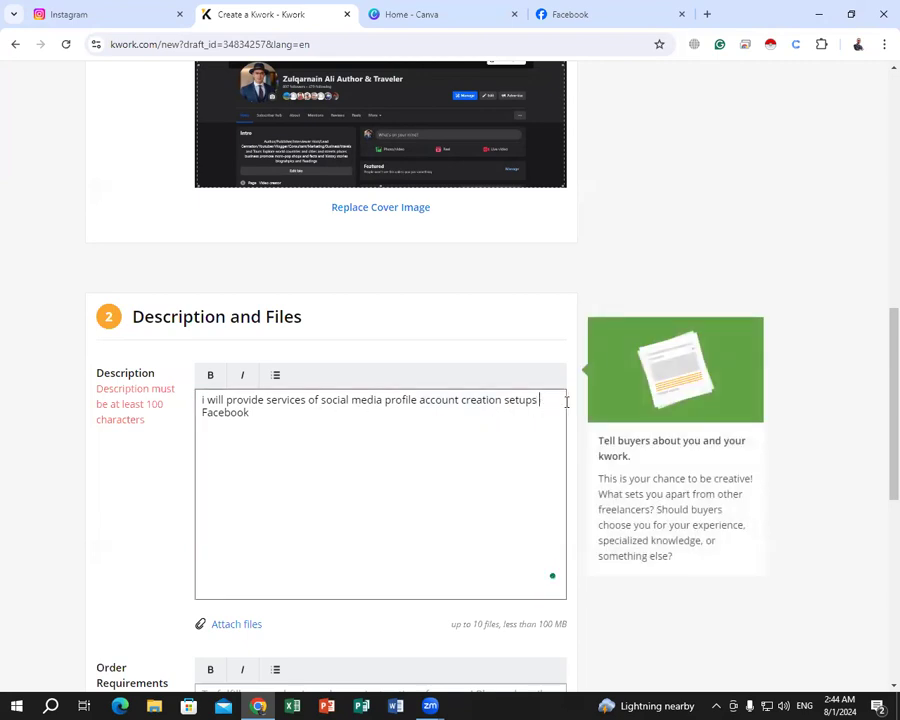
# Replace "of" with "for" after "services" in the Description.
pyautogui.click(270, 413)
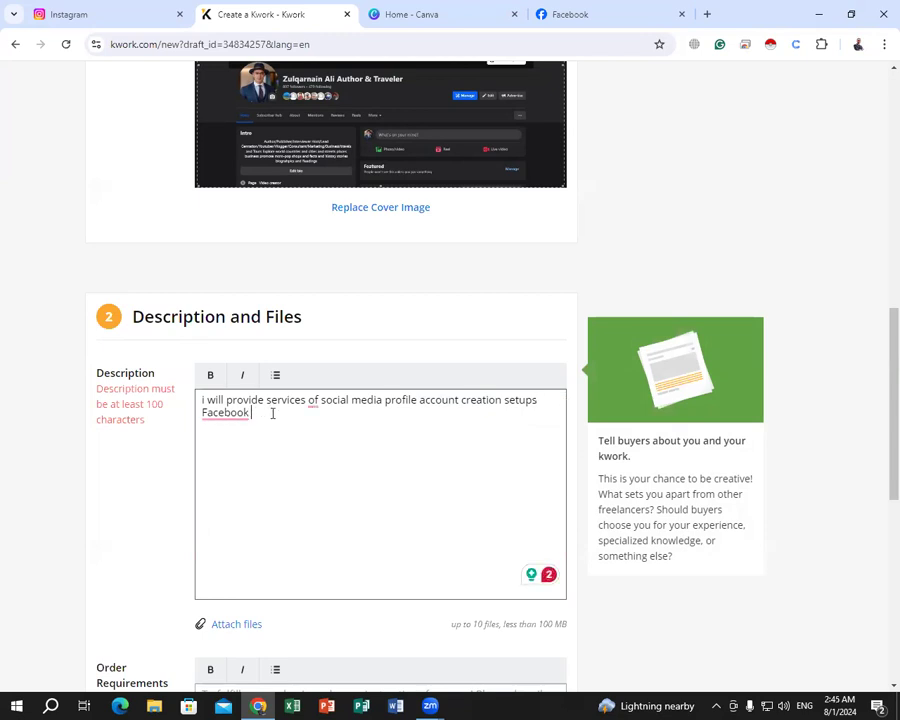
pyautogui.click(328, 425)
pyautogui.click(296, 408)
pyautogui.click(318, 400)
pyautogui.press('BackSpace')
pyautogui.press('BackSpace')
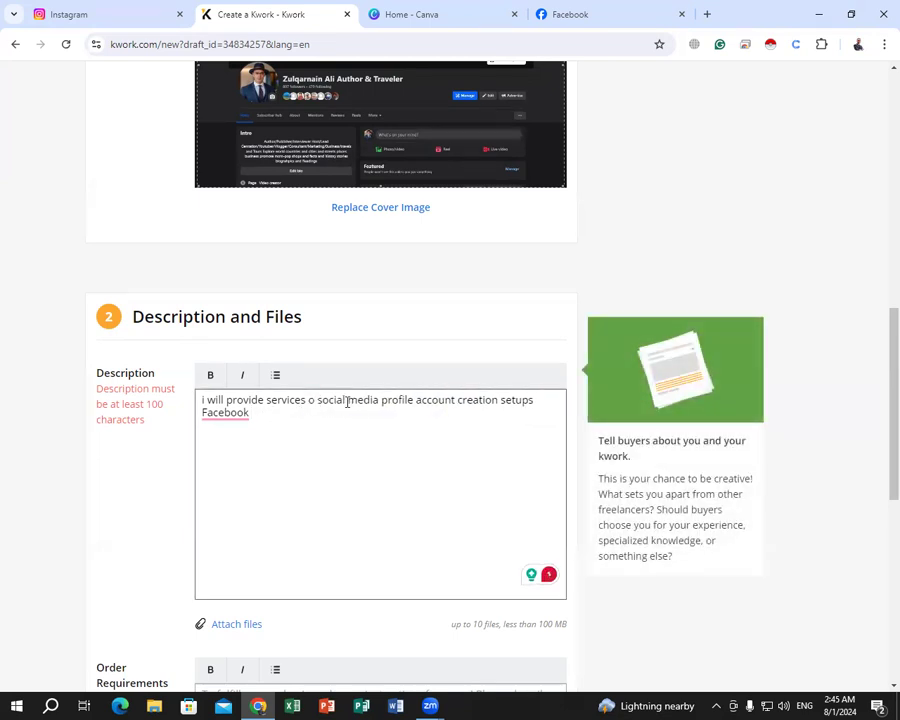
pyautogui.write('for')
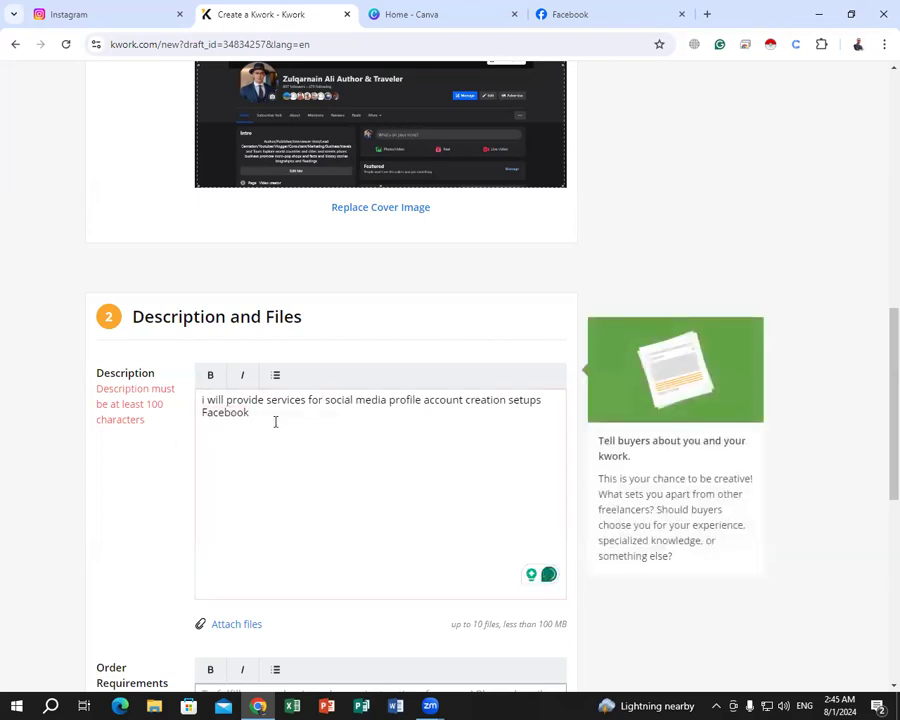
# Insert "on" before "Facebook" in the Description and start a new line with "on Facebook".
pyautogui.click(558, 402)
pyautogui.write('on')
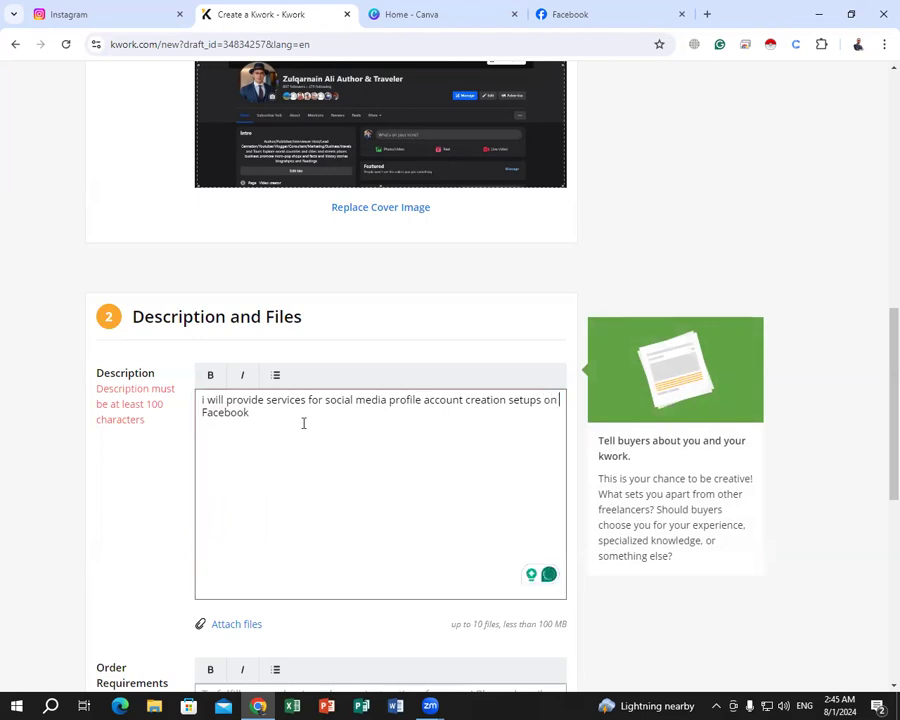
pyautogui.click(544, 401)
pyautogui.press('Return')
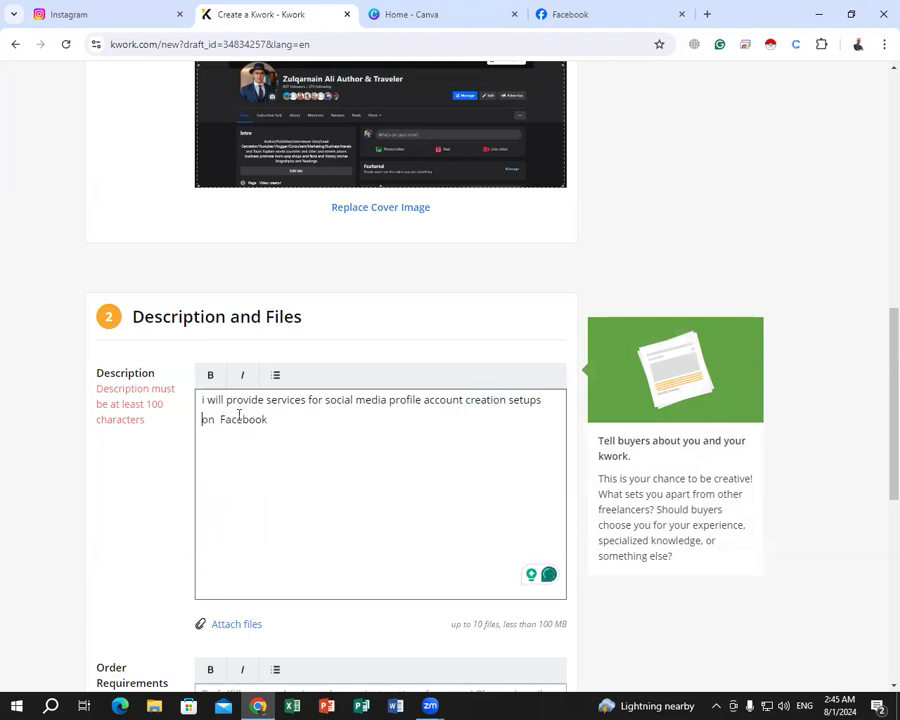
# Continue the second Description line after "Facebook" with "account creation and setup and facebuisiness".
pyautogui.click(296, 421)
pyautogui.write('per')
pyautogui.press('BackSpace')
pyautogui.press('BackSpace')
pyautogui.press('BackSpace')
pyautogui.write('ac')
pyautogui.write('count a')
pyautogui.press('BackSpace')
pyautogui.write('creation and setup and facebuisiness')
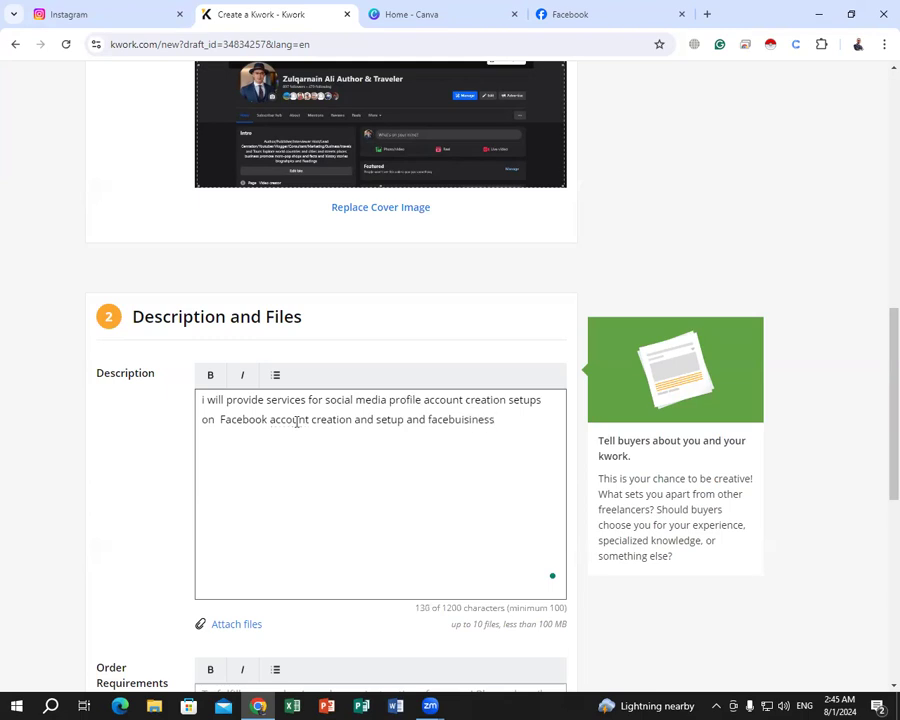
# Correct "facebuisiness" at the end of the second Description line to "facebook Business".
pyautogui.click(460, 421)
pyautogui.write('book b')
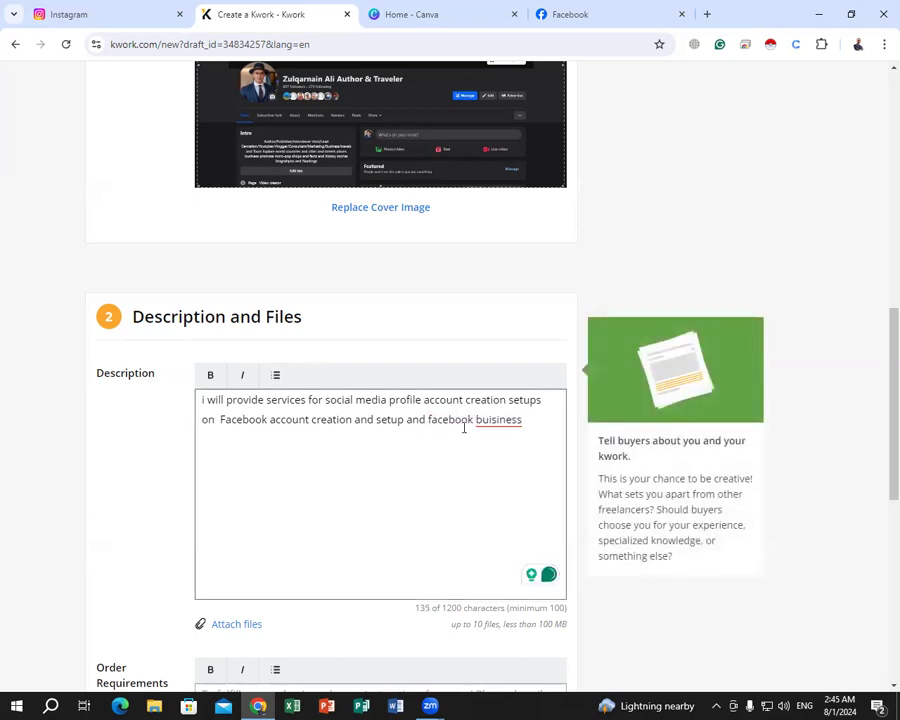
pyautogui.doubleClick(496, 420)
pyautogui.rightClick(540, 435)
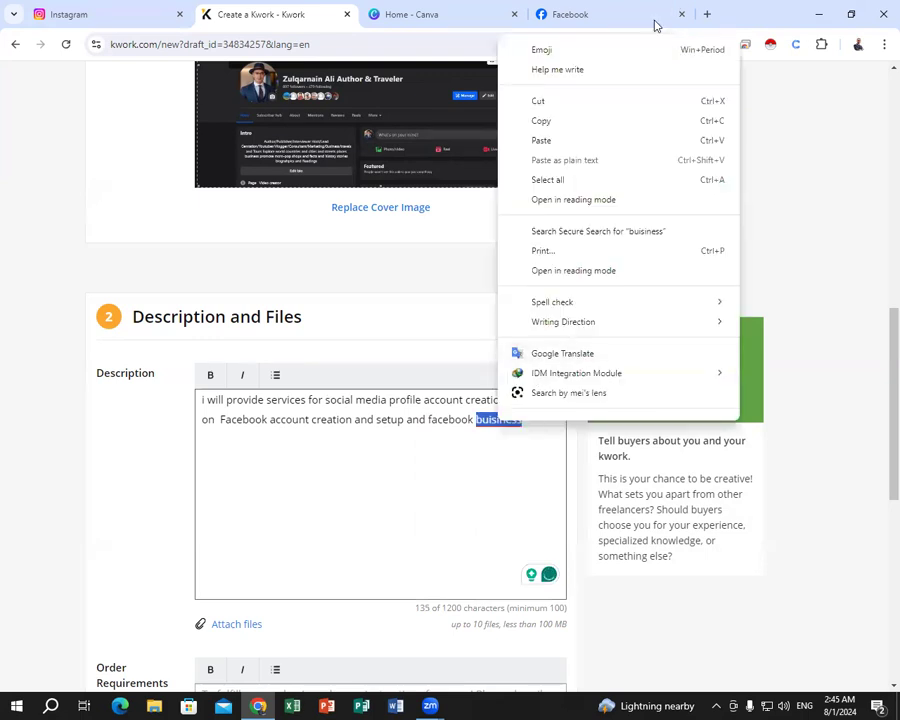
pyautogui.click(484, 422)
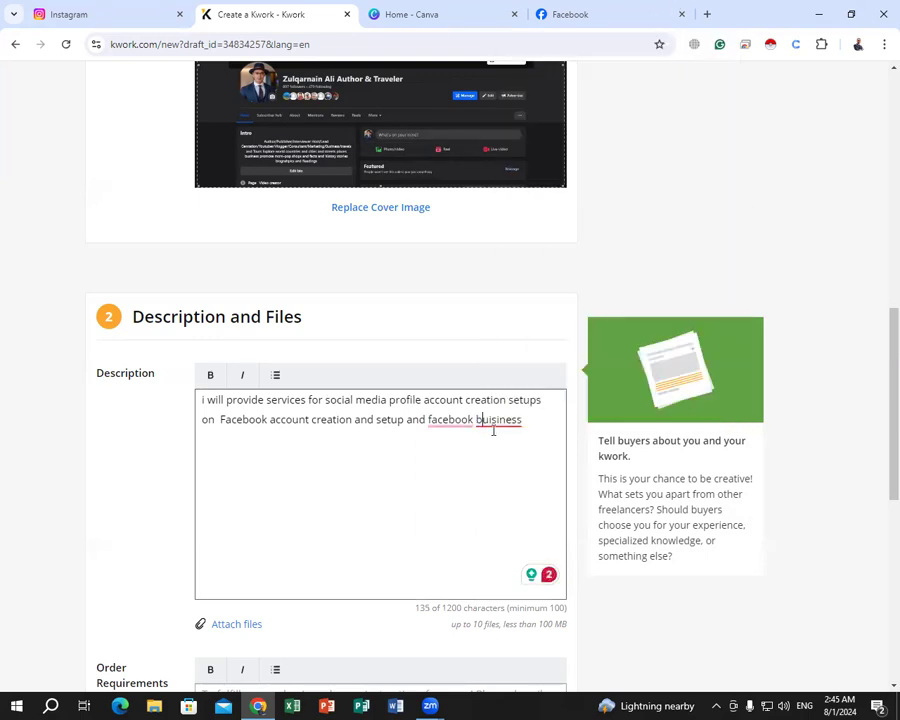
pyautogui.moveTo(488, 421)
pyautogui.click(498, 459)
pyautogui.press('BackSpace')
pyautogui.write('Business')
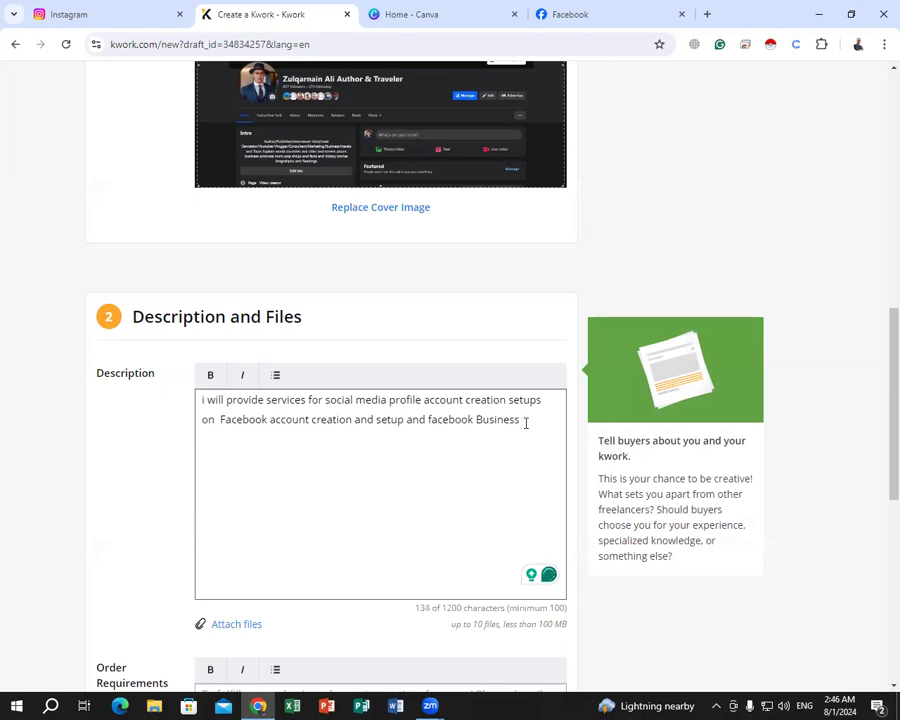
# Add "Pages" after "facebook Business" in the Description and remove the extra space before "Facebook".
pyautogui.write(' Pages')
pyautogui.click(220, 419)
pyautogui.press('BackSpace')
# Continue the Description after "Business Pages" with "creation and setup completed".
pyautogui.click(552, 421)
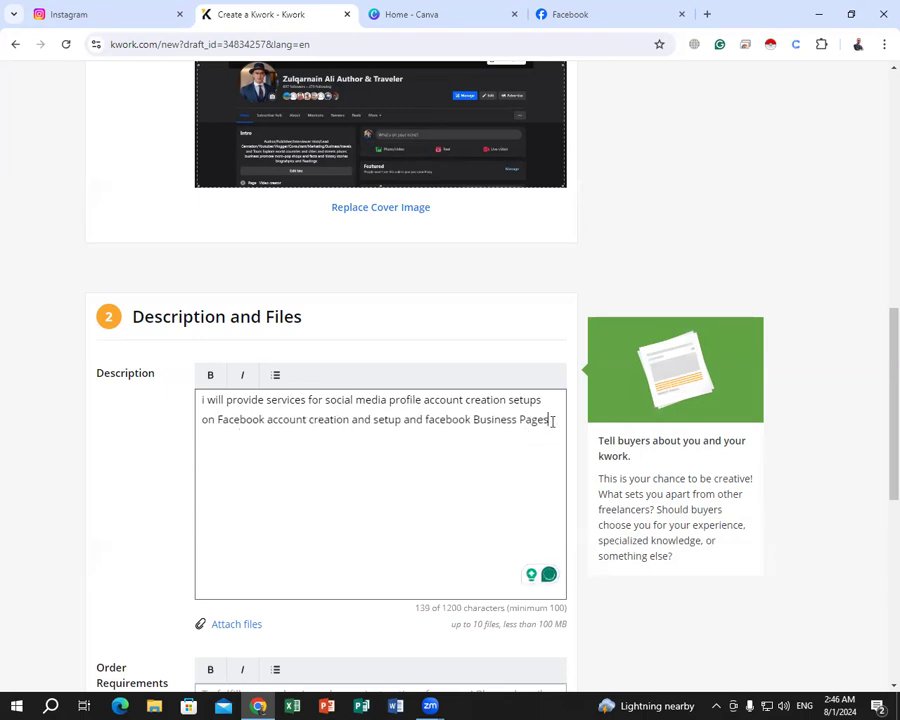
pyautogui.write('creation an')
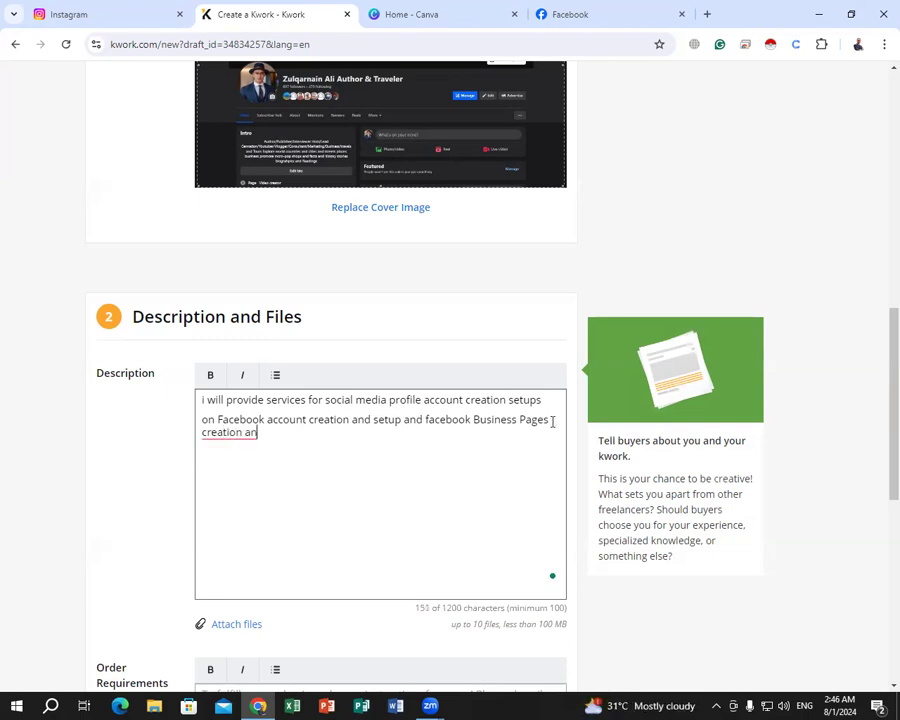
pyautogui.write('d setup complite')
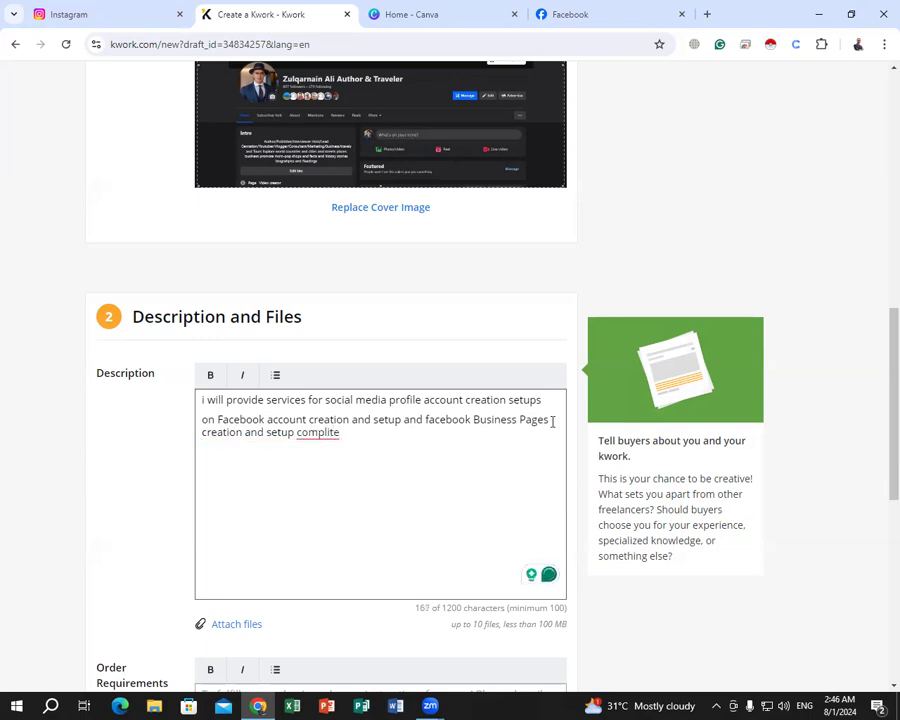
pyautogui.press('BackSpace')
pyautogui.press('BackSpace')
pyautogui.press('BackSpace')
pyautogui.write('eted pro')
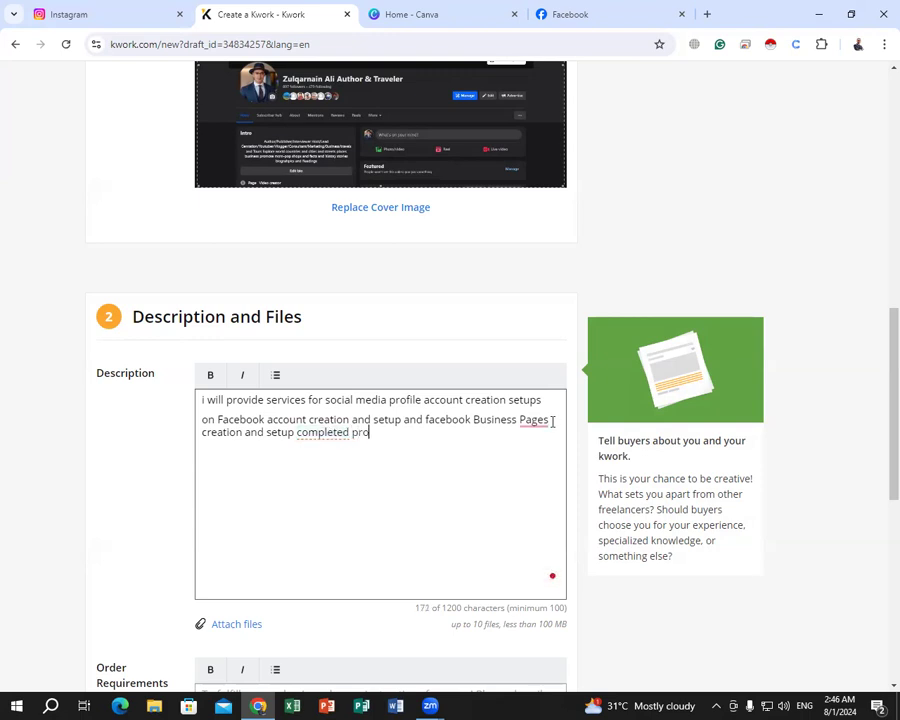
pyautogui.press('BackSpace')
pyautogui.press('BackSpace')
pyautogui.press('BackSpace')
pyautogui.press('BackSpace')
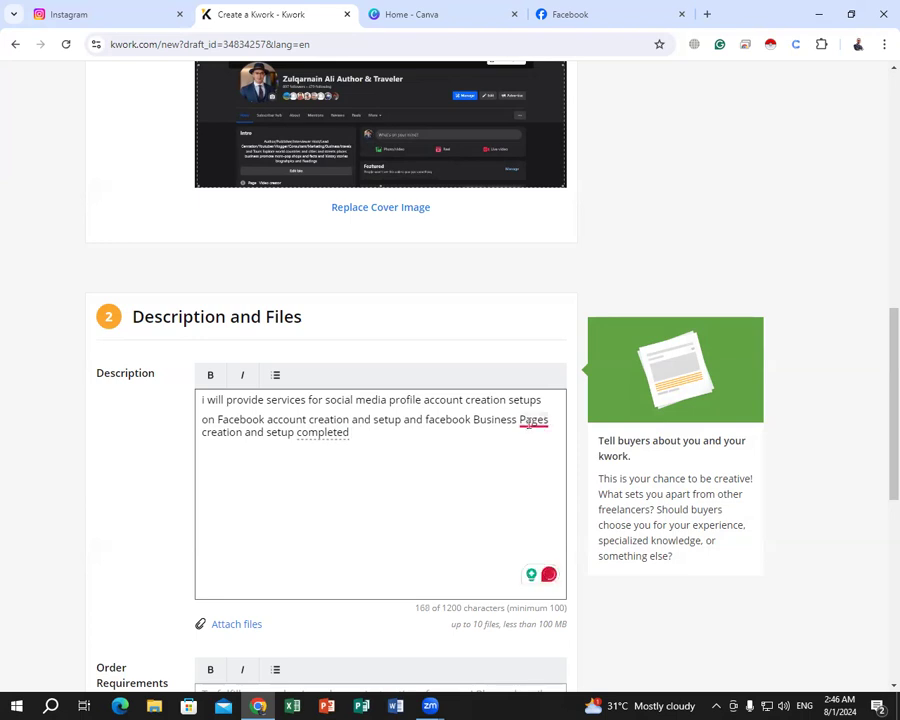
# Start a new line below "creation and setup completed" in the Description.
pyautogui.moveTo(530, 421)
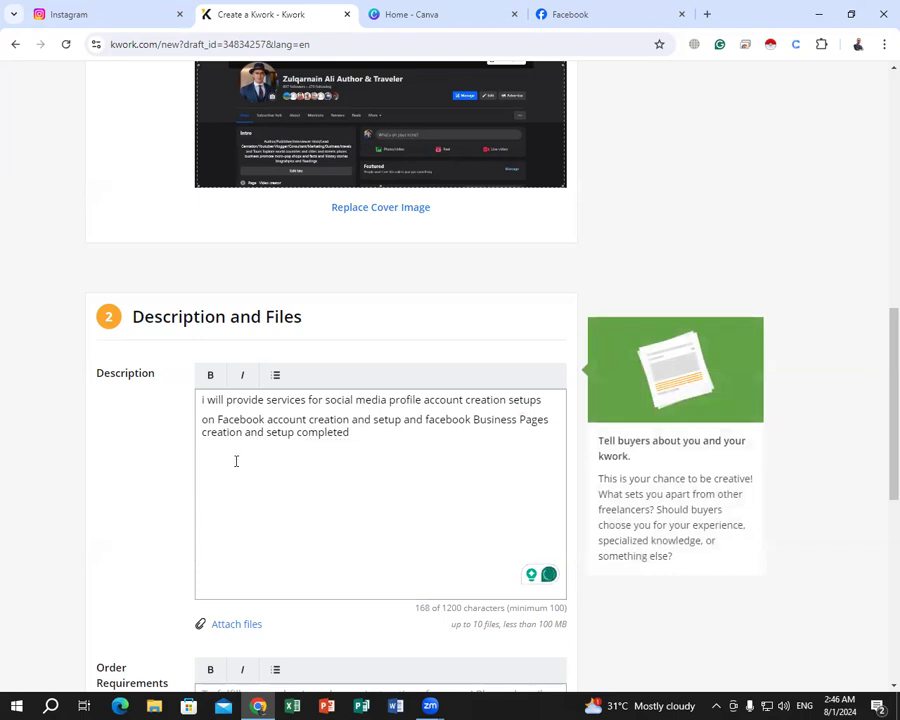
pyautogui.click(213, 500)
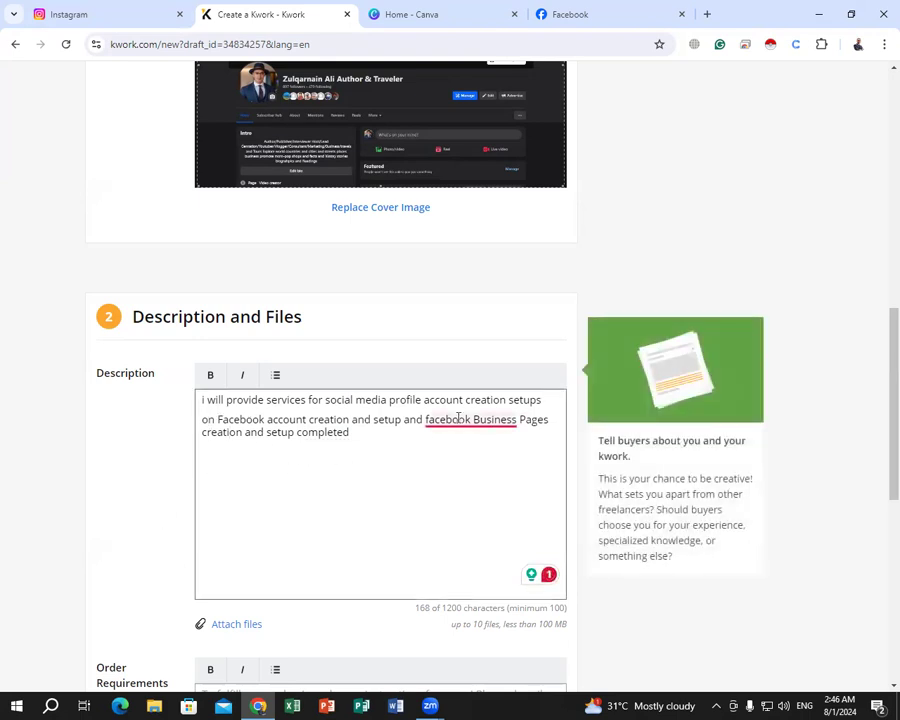
pyautogui.moveTo(458, 418)
pyautogui.click(445, 480)
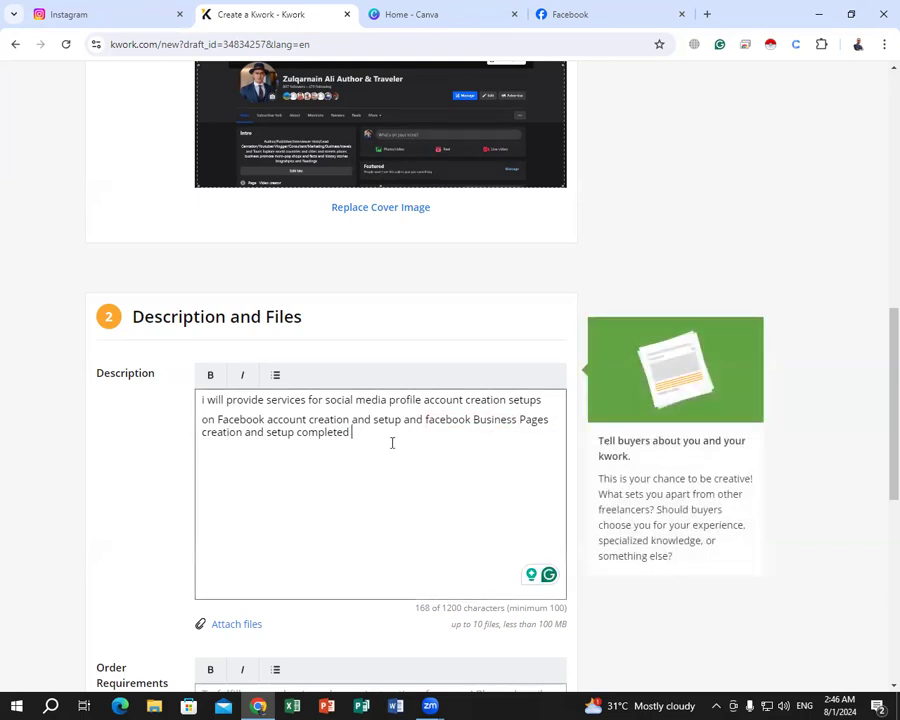
pyautogui.scroll(-2, 392, 442)
pyautogui.click(214, 490)
pyautogui.scroll(1, 214, 490)
pyautogui.click(232, 326)
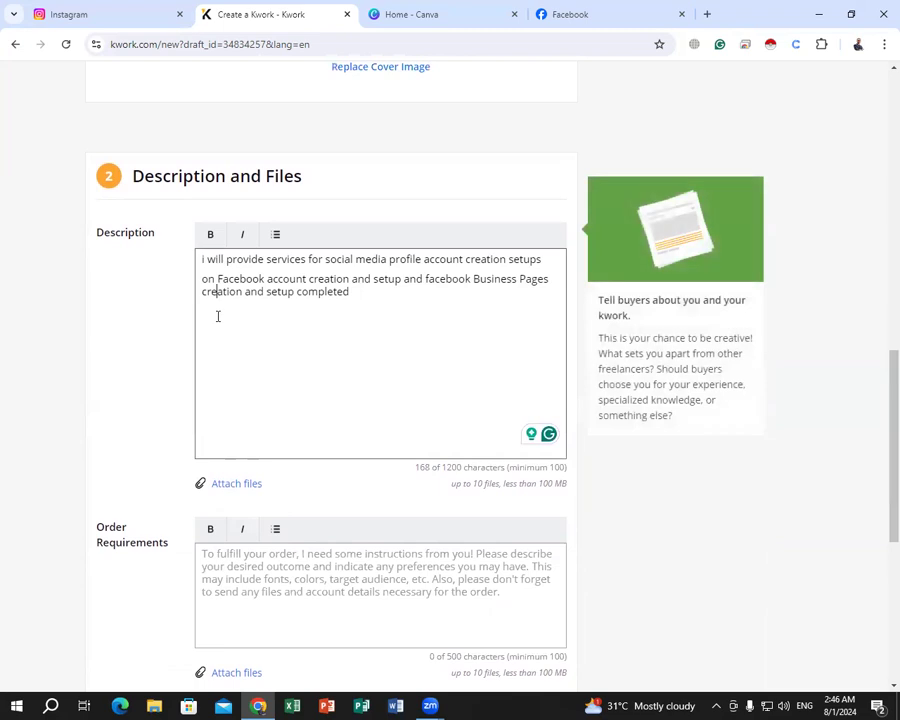
pyautogui.press('Return')
# Enter "Please provide me order details list" in Order Requirements and start a new line below it.
pyautogui.scroll(-2, 363, 291)
pyautogui.scroll(2, 355, 292)
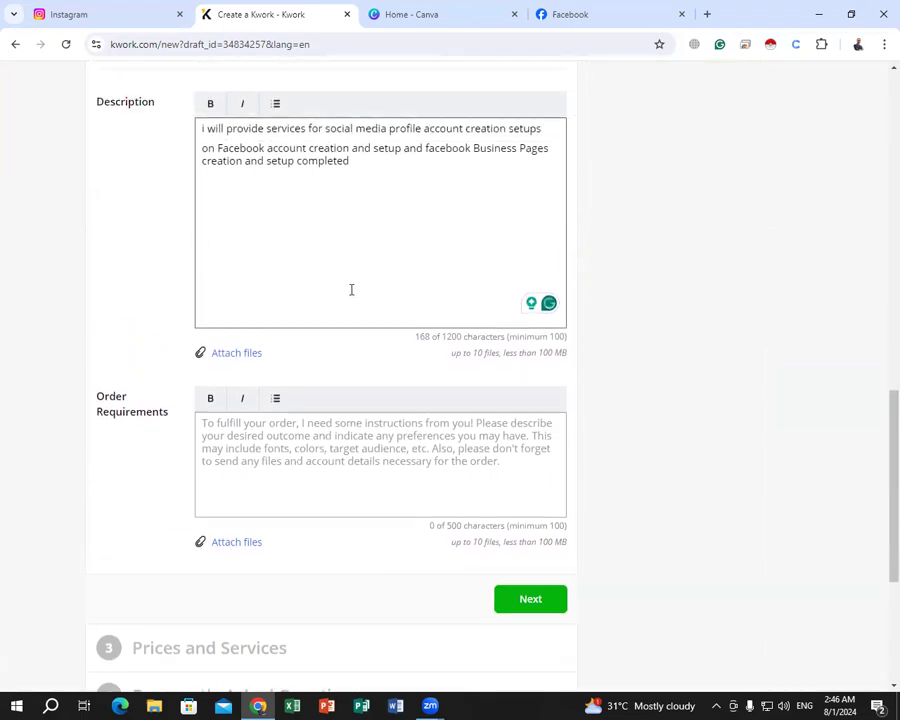
pyautogui.scroll(1, 280, 350)
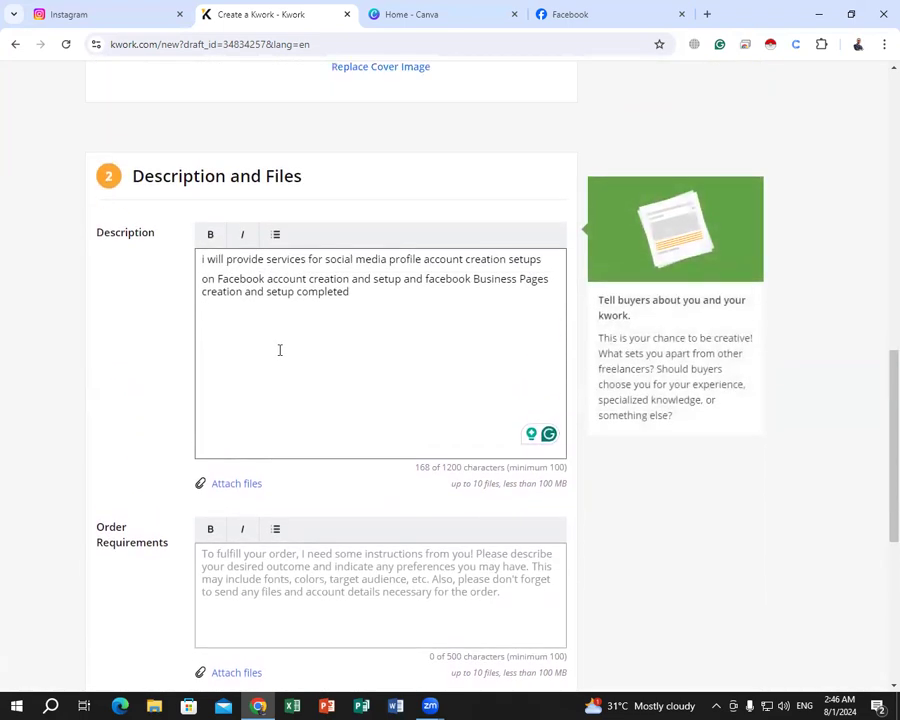
pyautogui.scroll(-1, 280, 350)
pyautogui.click(222, 487)
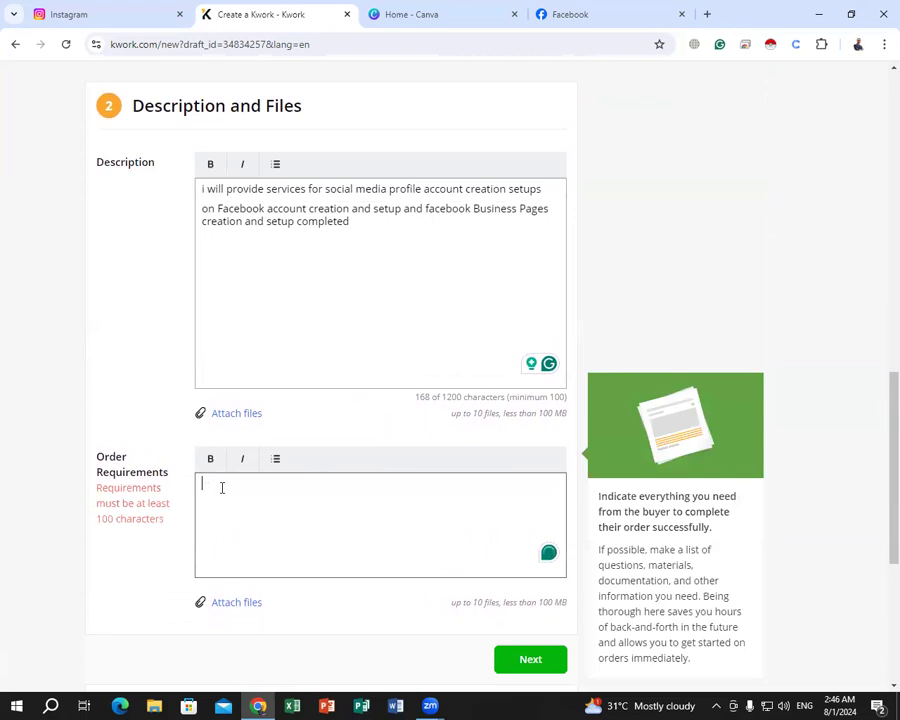
pyautogui.write('Please pe')
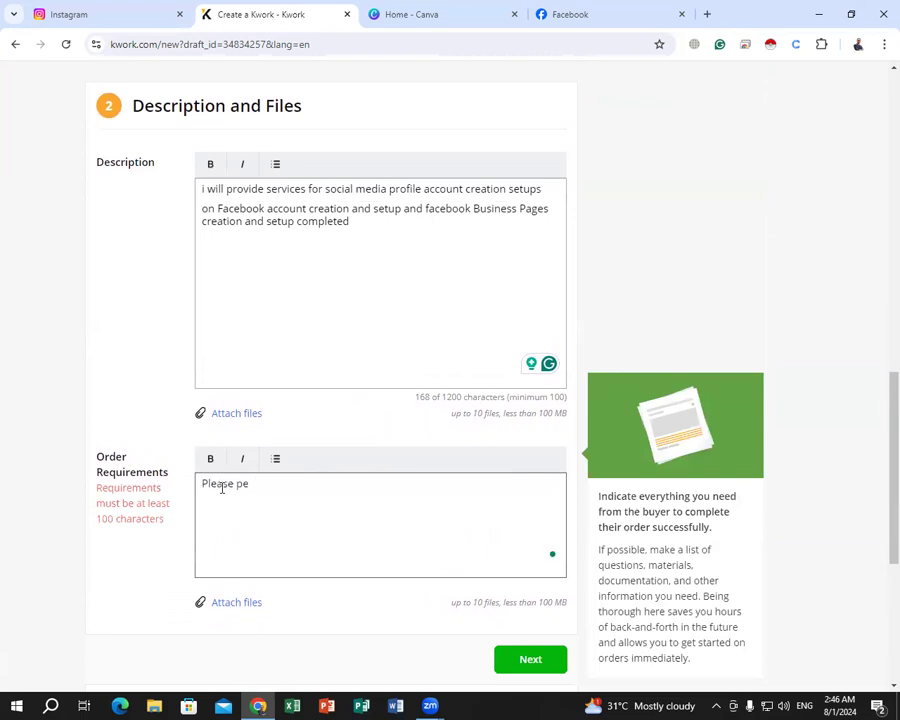
pyautogui.press('BackSpace')
pyautogui.write('rovide me ')
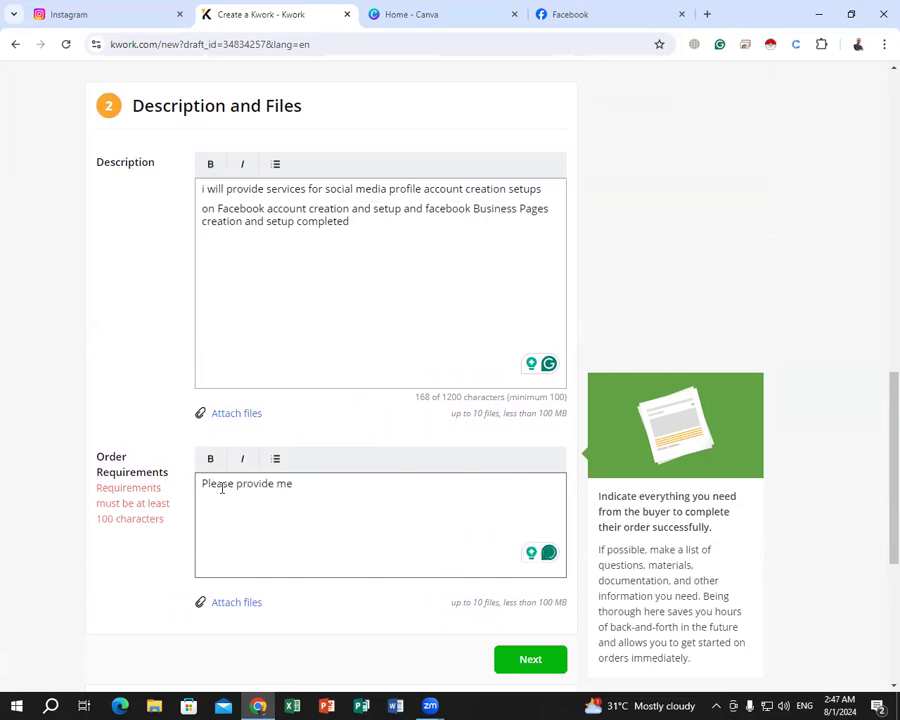
pyautogui.write('ord')
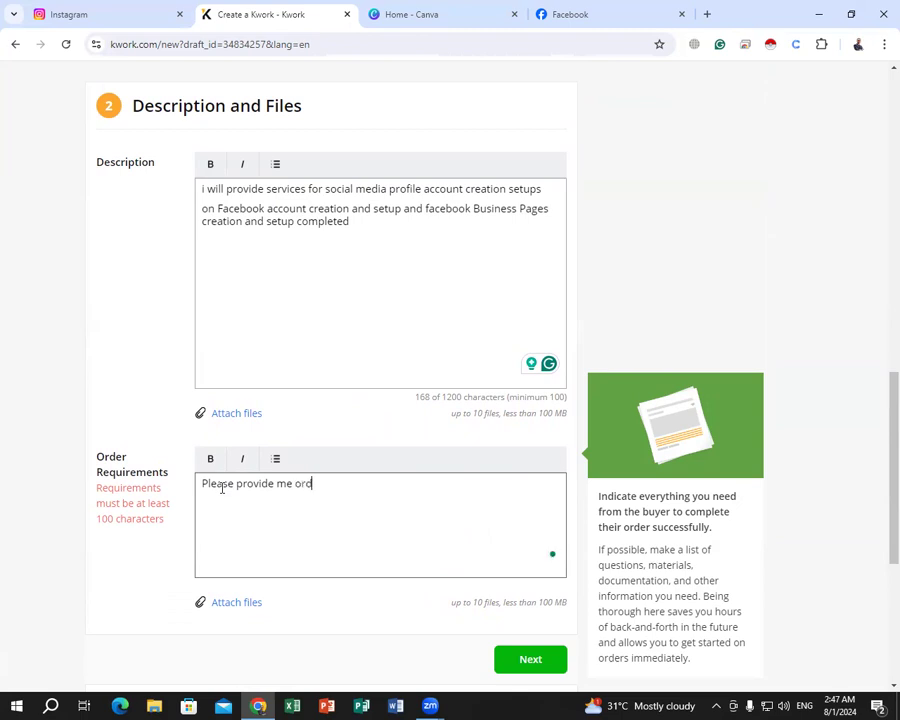
pyautogui.write('er d')
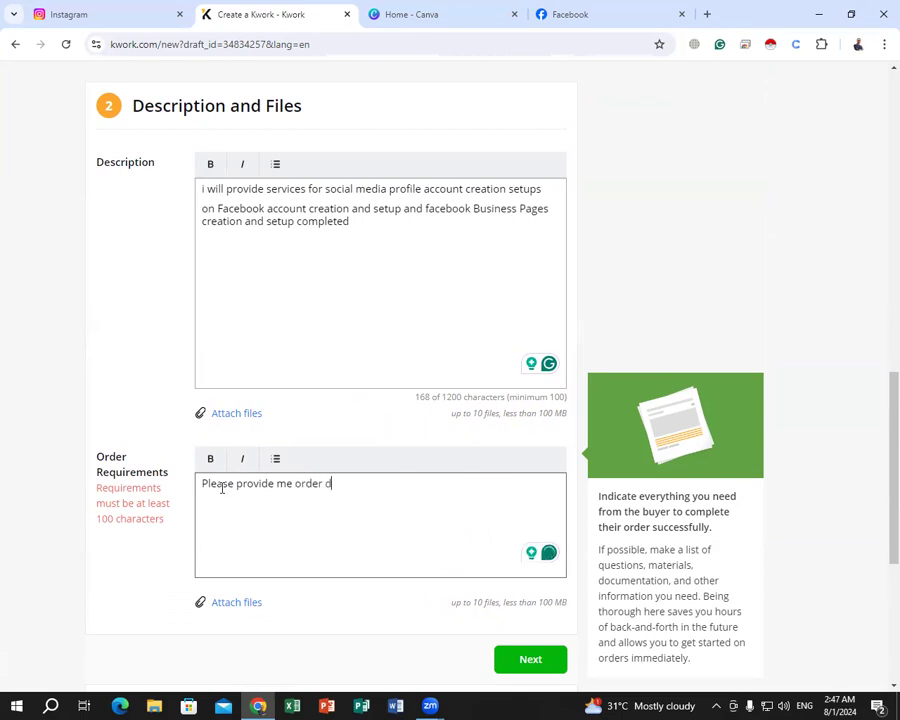
pyautogui.write('etails ')
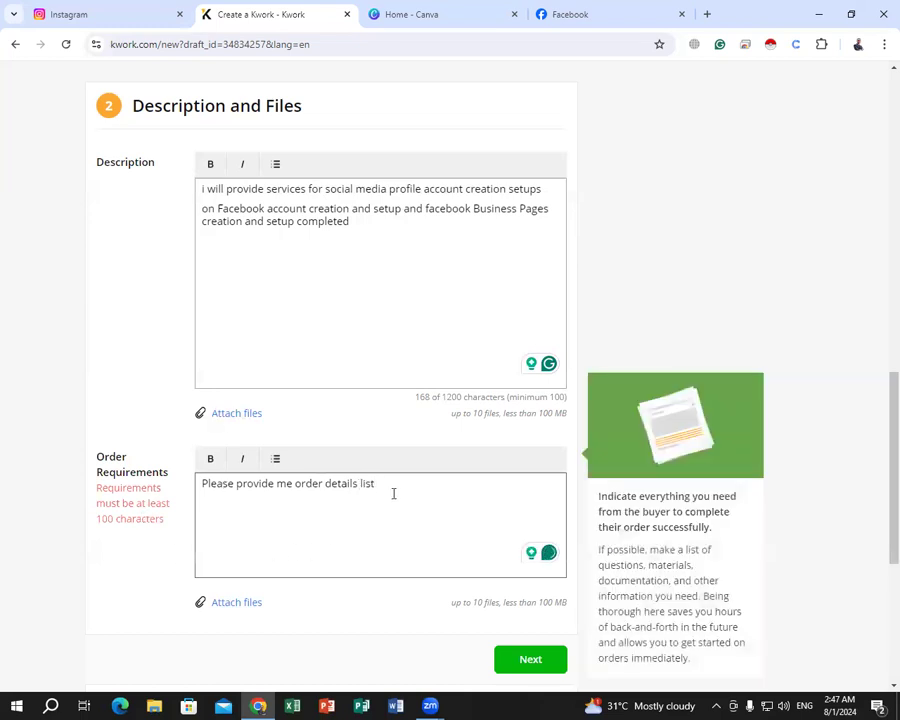
pyautogui.write('list')
pyautogui.press('Return')
# Go to Facebook, switch from the business page to the personal profile and check its notifications.
pyautogui.scroll(1, 356, 486)
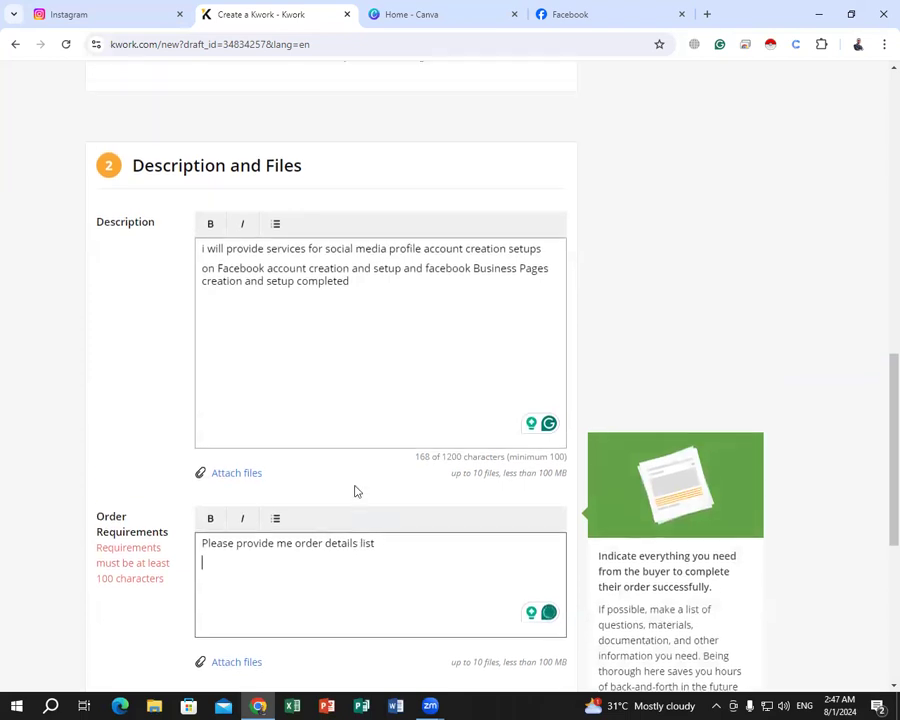
pyautogui.click(420, 10)
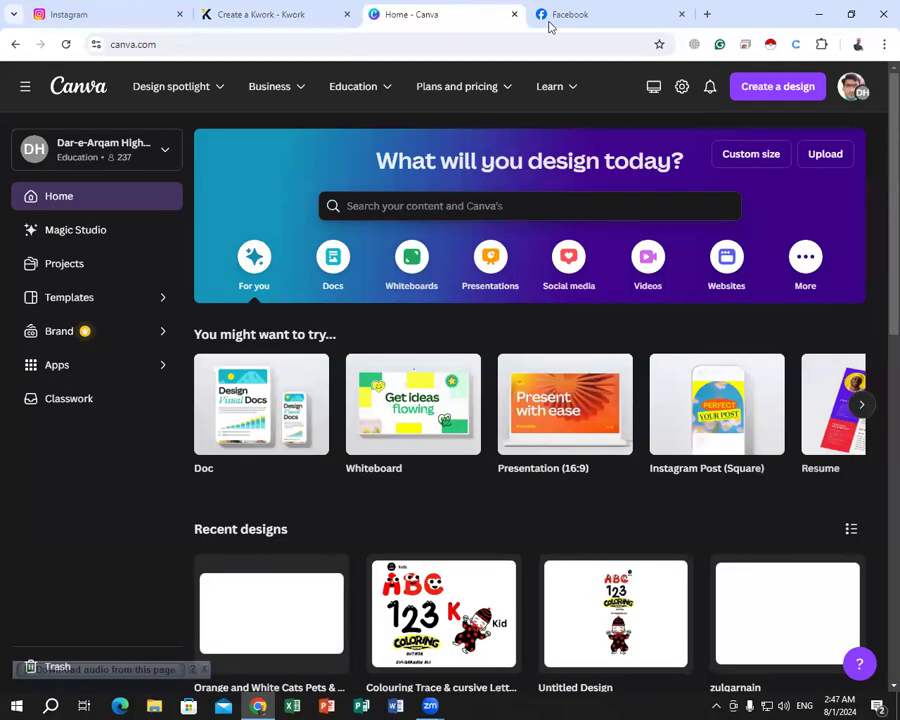
pyautogui.click(552, 14)
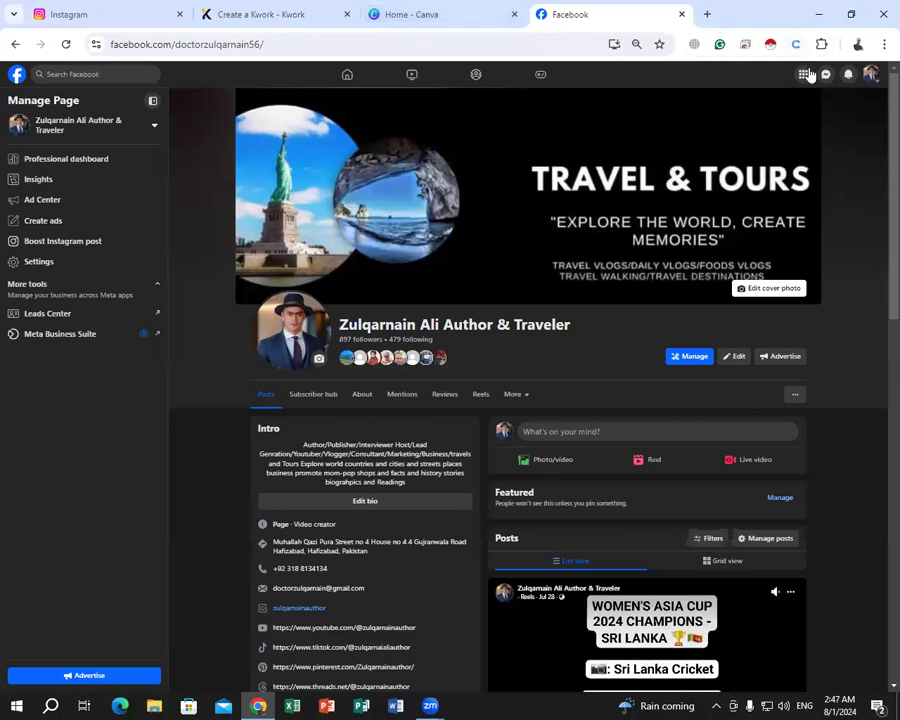
pyautogui.click(871, 75)
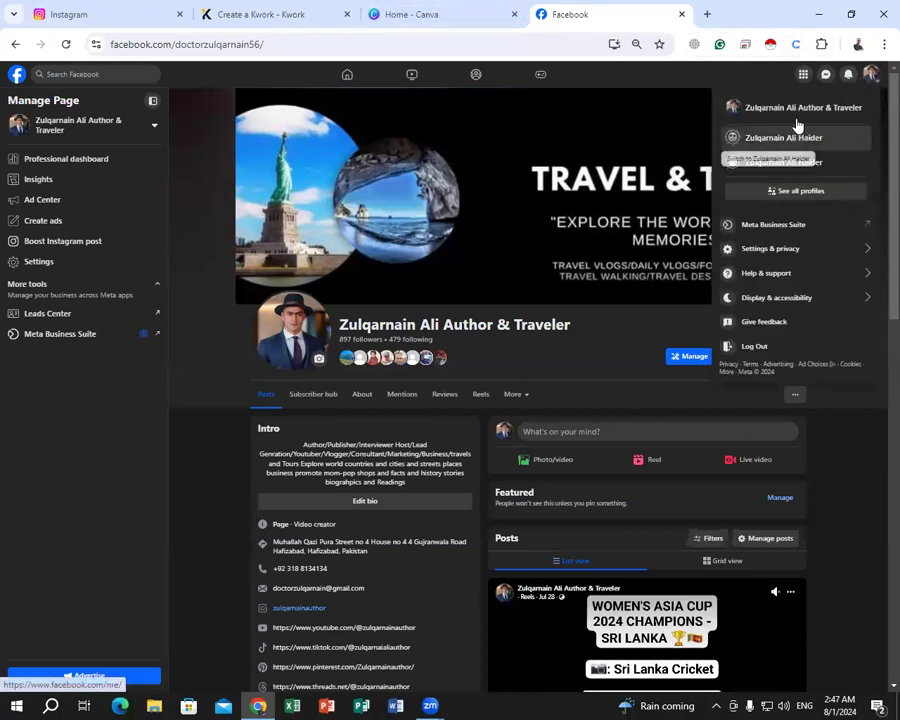
pyautogui.click(808, 148)
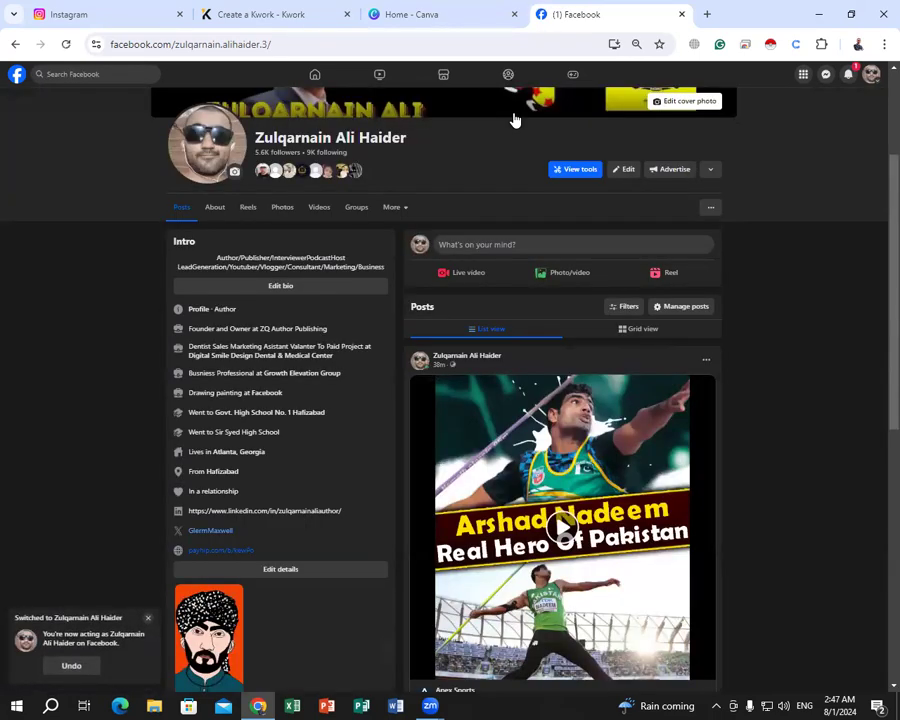
pyautogui.click(848, 76)
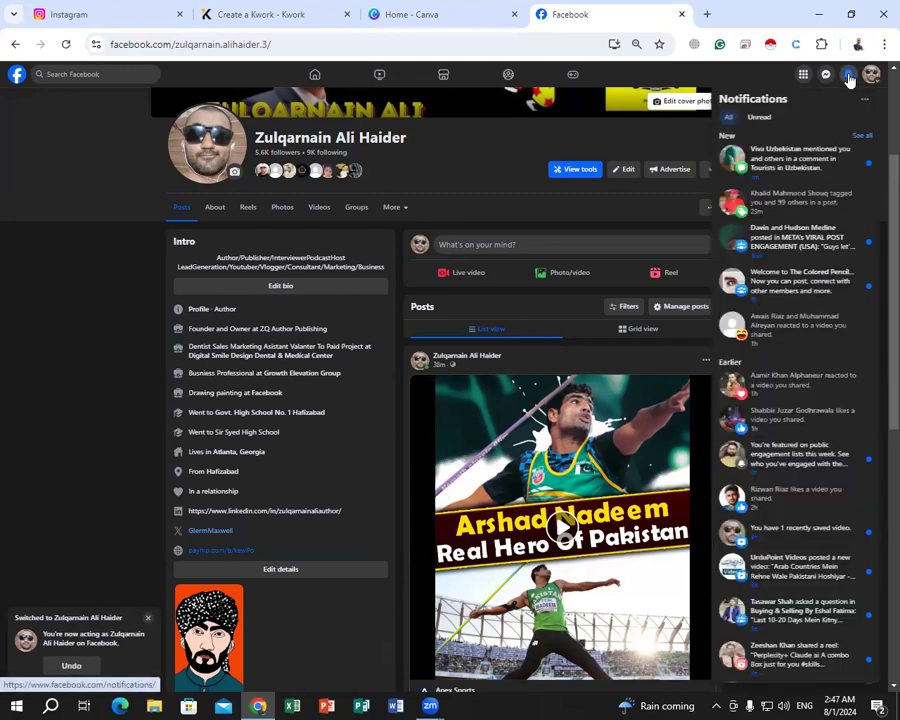
pyautogui.click(848, 76)
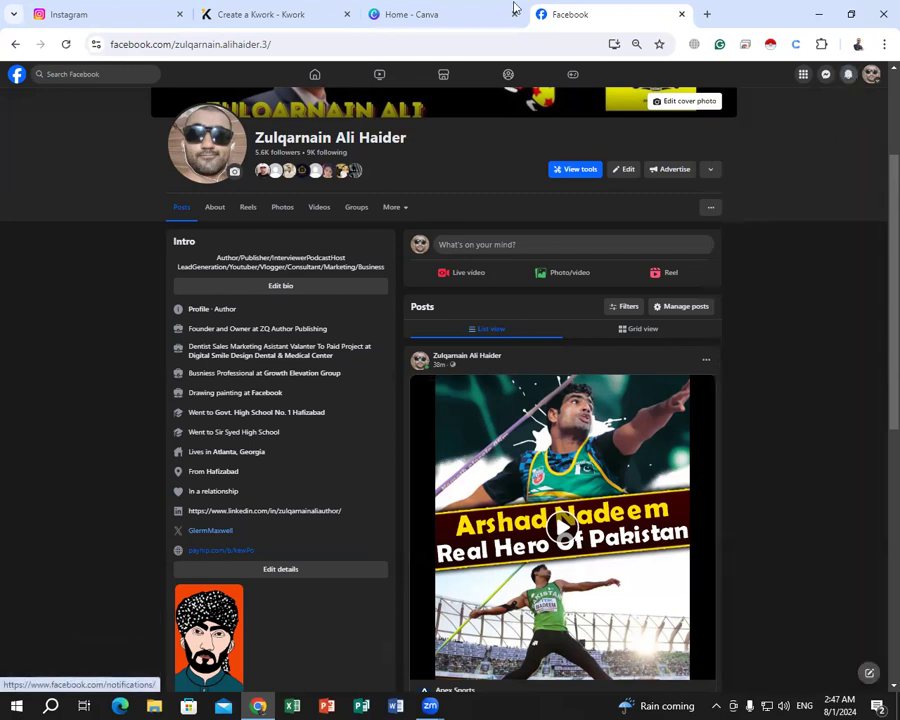
# Close the Facebook and Instagram pages and return to the Kwork listing.
pyautogui.click(681, 14)
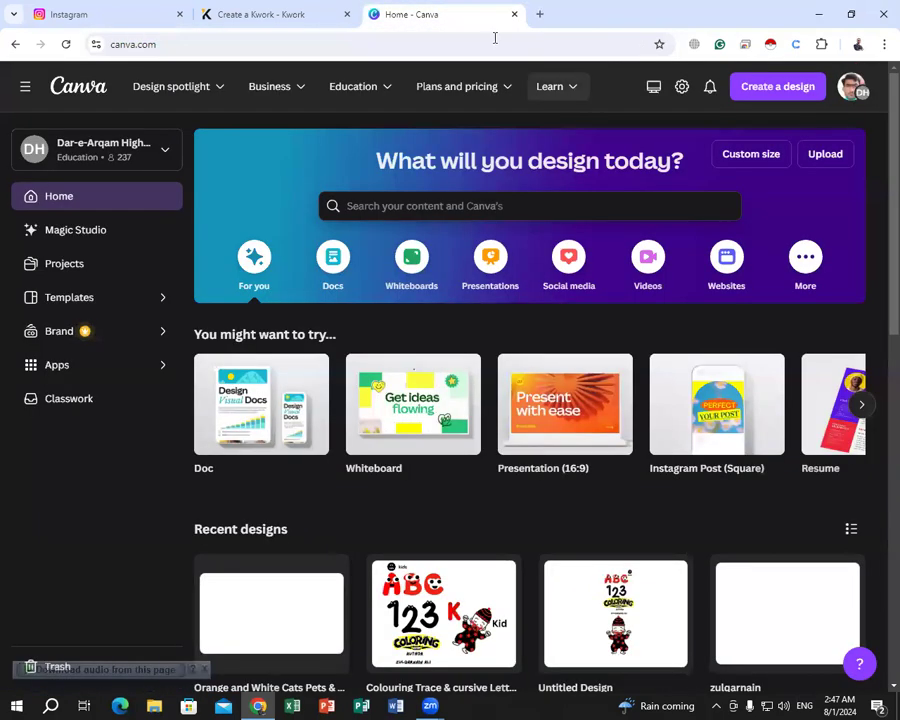
pyautogui.click(296, 7)
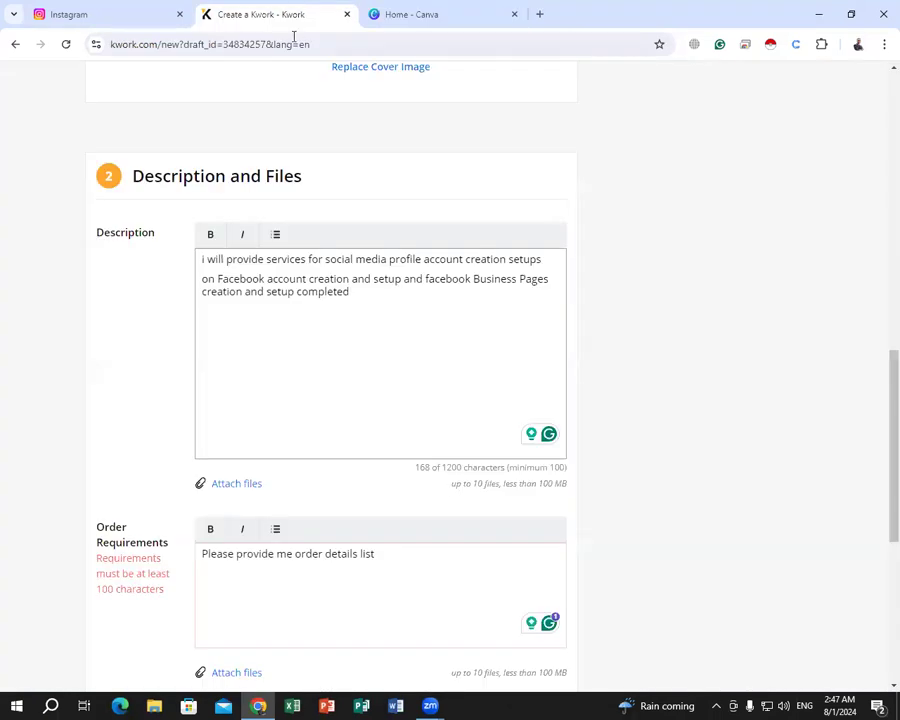
pyautogui.click(124, 6)
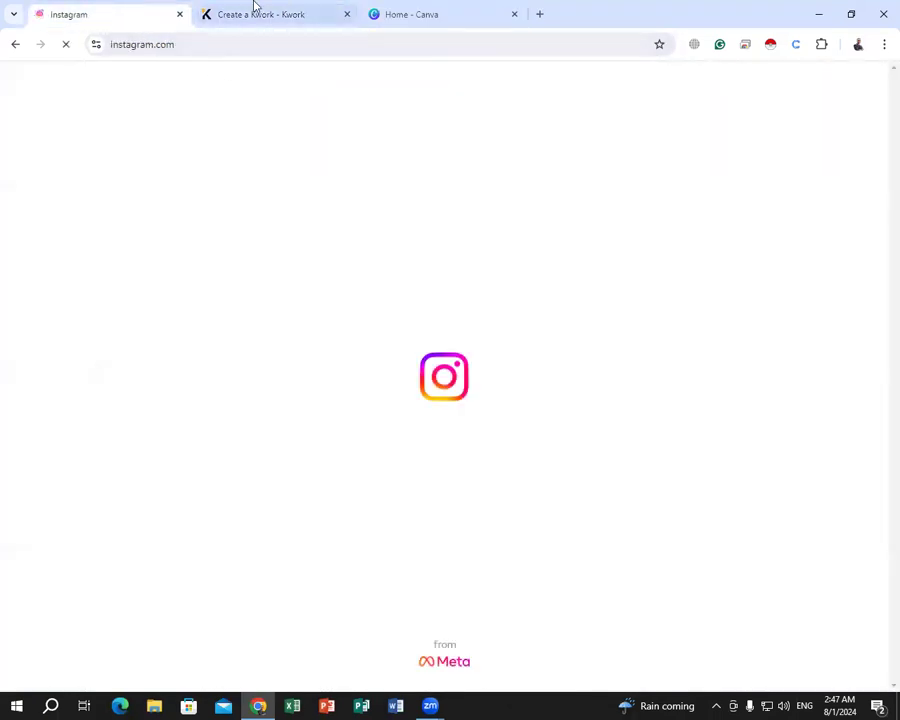
pyautogui.click(255, 7)
pyautogui.click(180, 14)
# Add the closing line "thanks you best Regard" at the end of the Description, with the seller's full name on the line below.
pyautogui.click(279, 430)
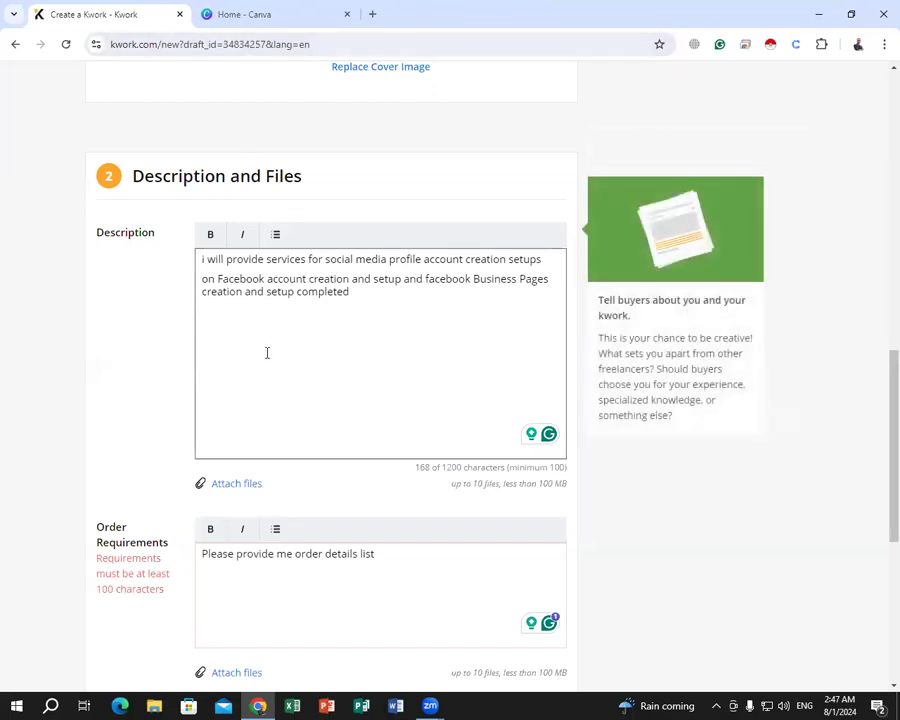
pyautogui.scroll(-1, 267, 352)
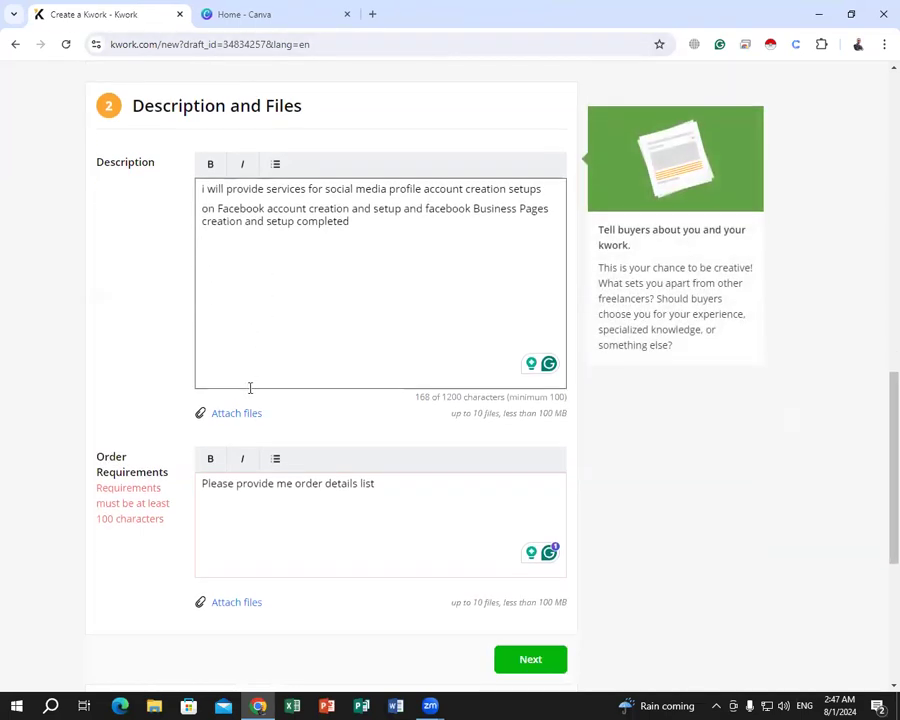
pyautogui.scroll(-1, 333, 401)
pyautogui.scroll(2, 333, 401)
pyautogui.scroll(-1, 333, 401)
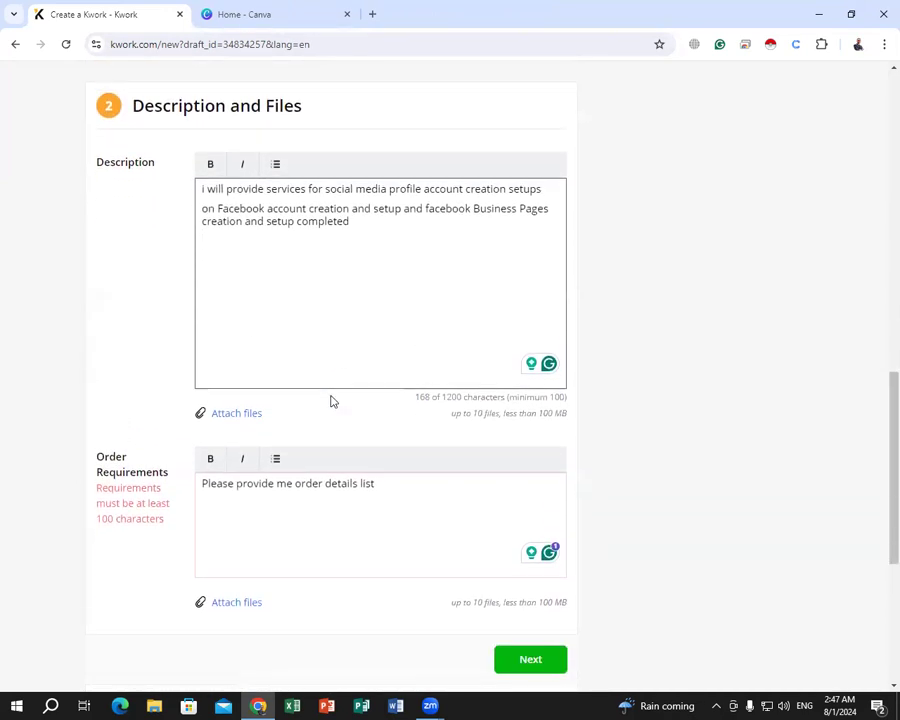
pyautogui.write('t')
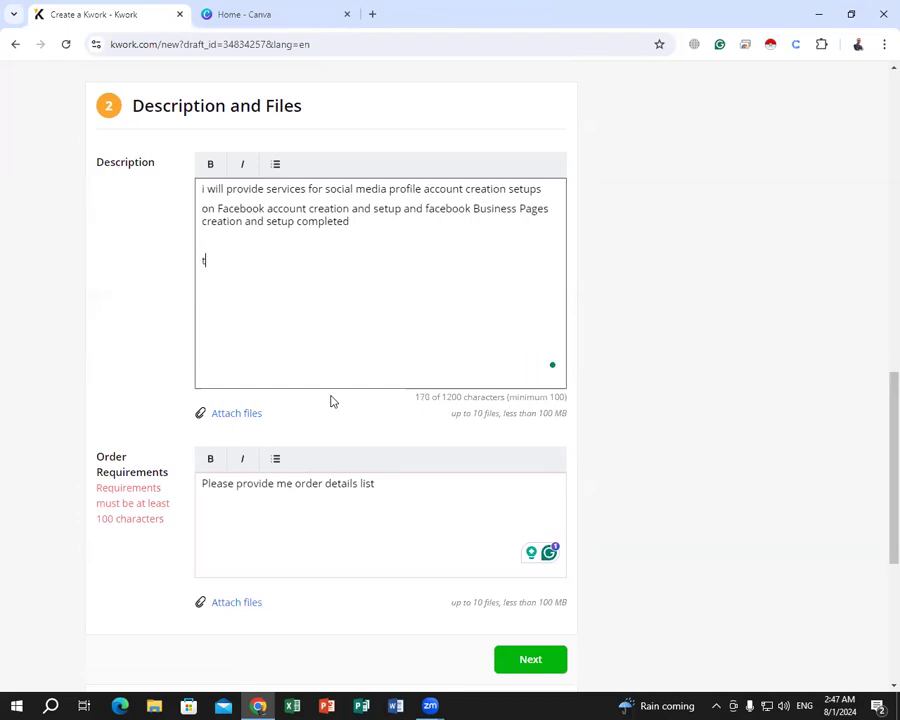
pyautogui.write('hanks you b')
pyautogui.press('BackSpace')
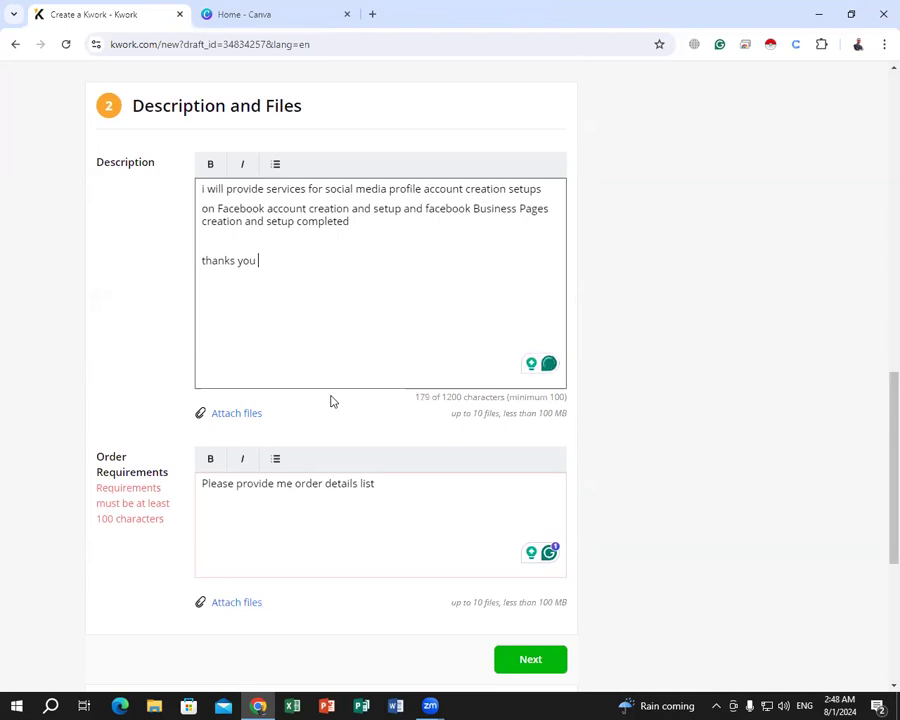
pyautogui.write('best')
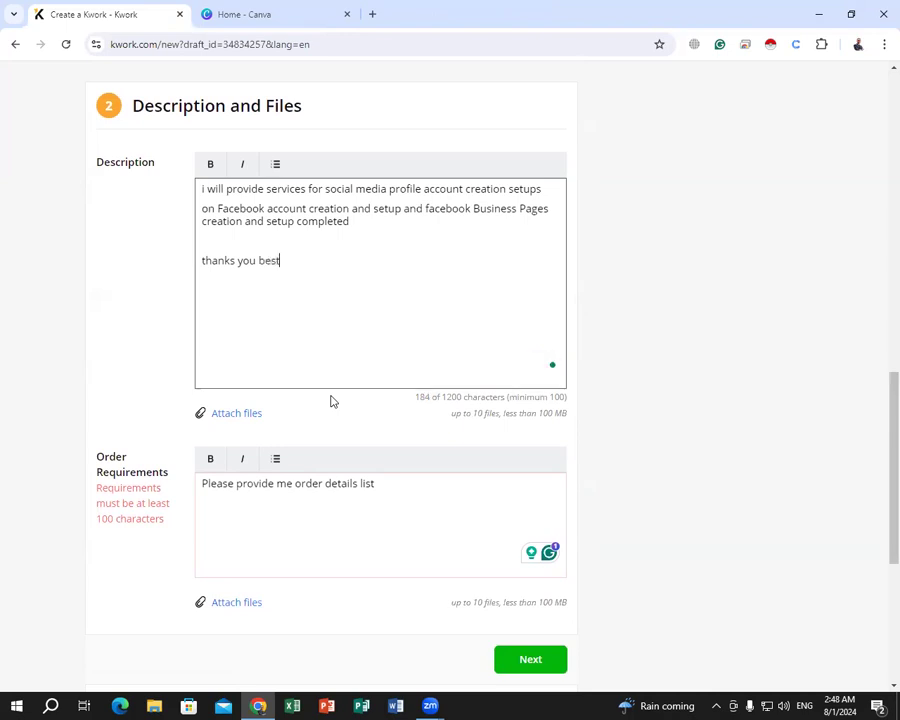
pyautogui.write(' Regard Z')
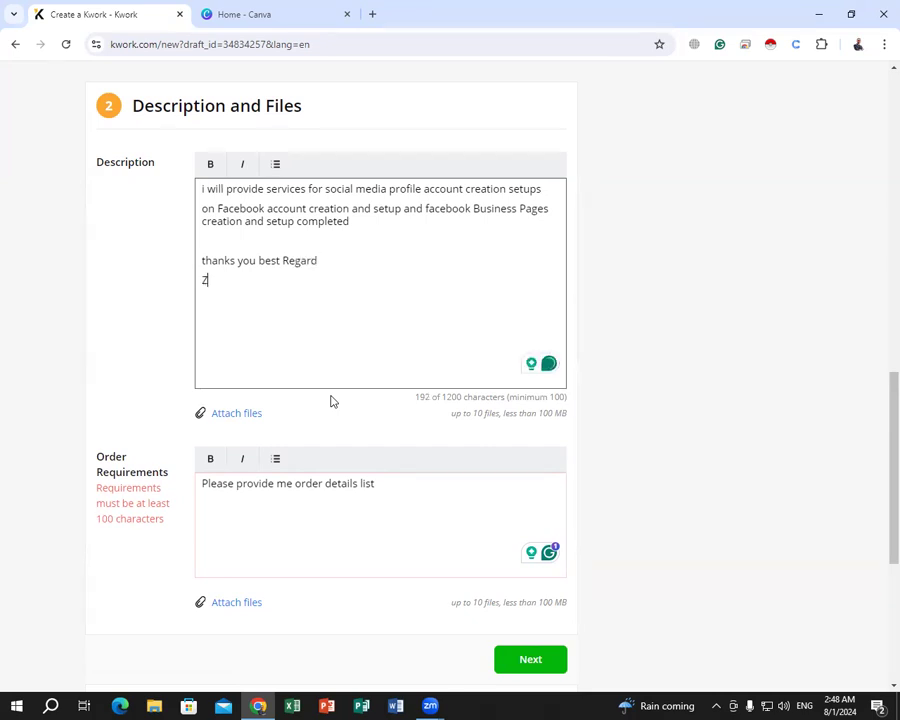
pyautogui.write('ulqarnai')
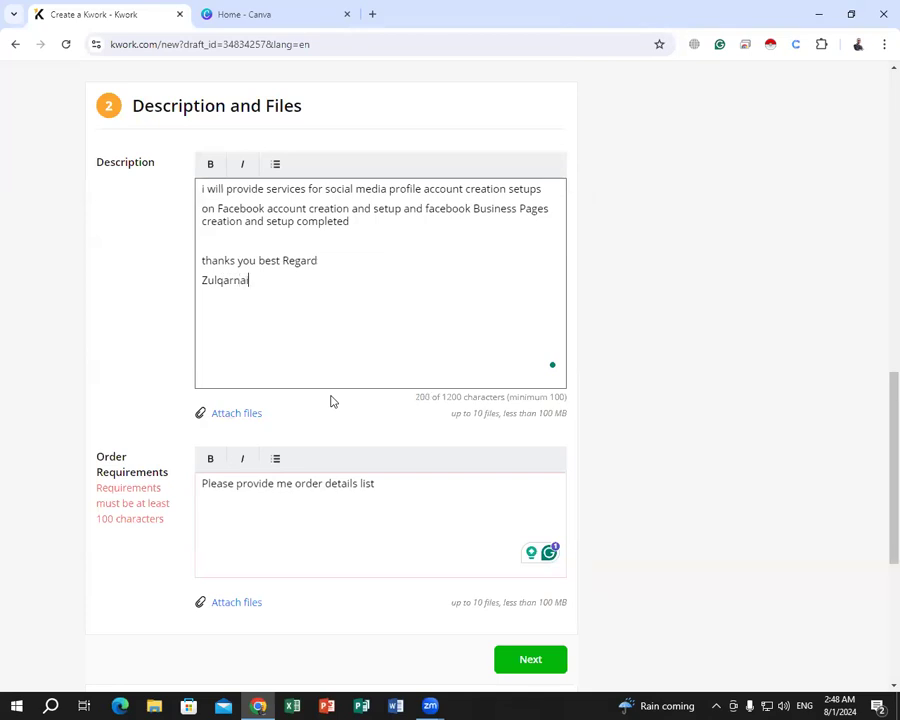
pyautogui.write('n Ali.')
# Accept the writing suggestion that changes "thanks" to "Thank" in the Description's closing line.
pyautogui.click(227, 282)
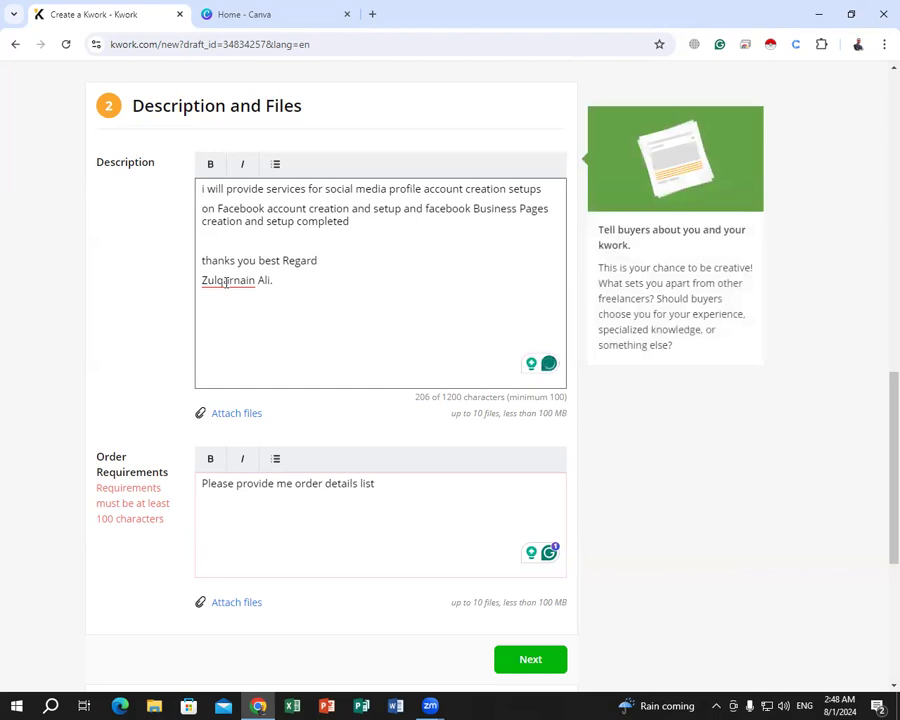
pyautogui.doubleClick(205, 280)
pyautogui.rightClick(210, 286)
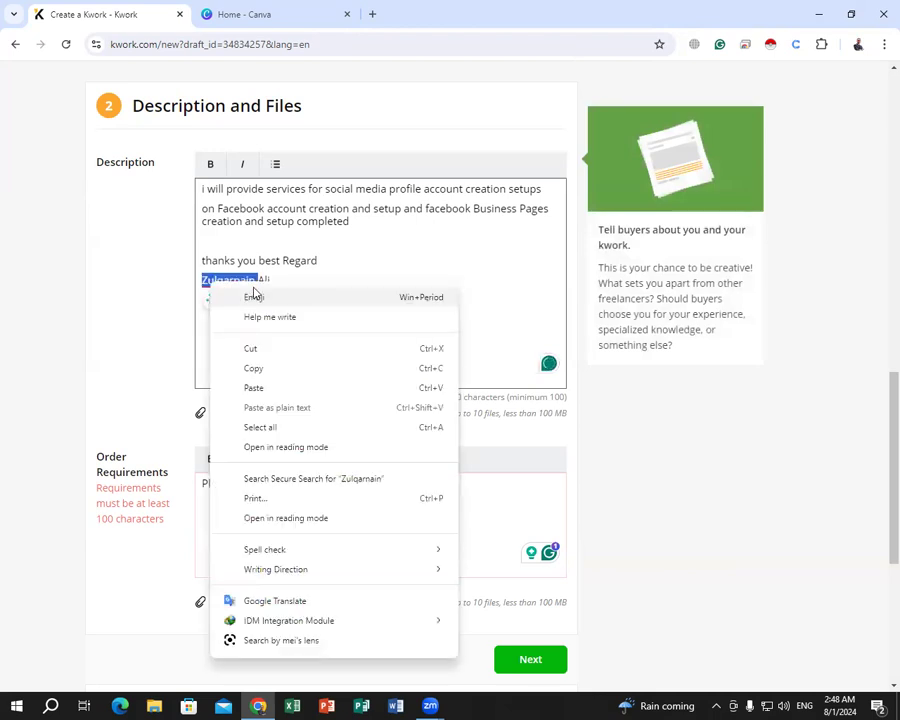
pyautogui.click(291, 279)
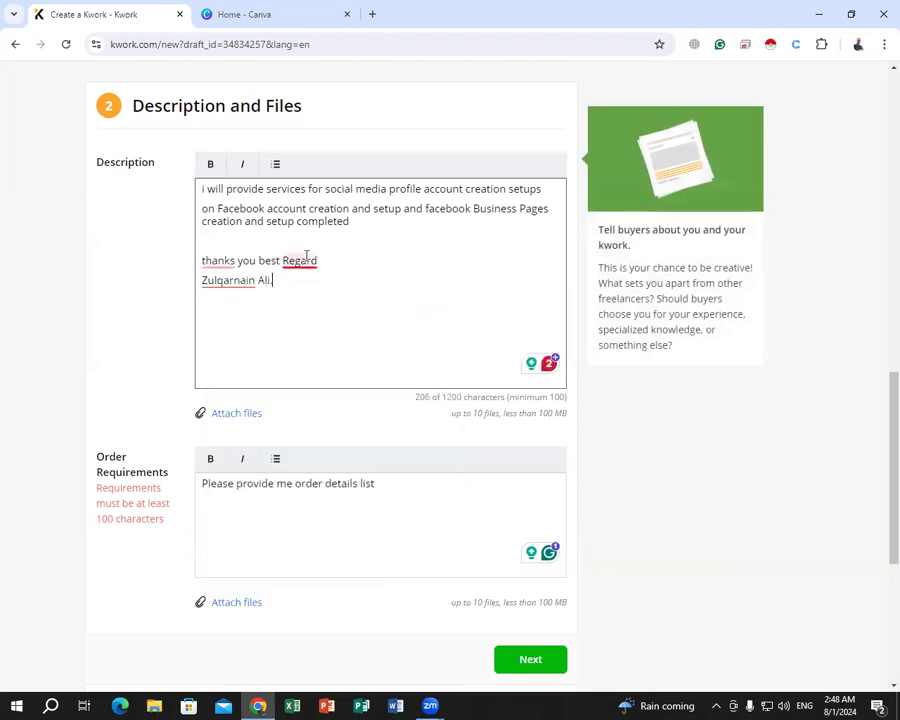
pyautogui.click(205, 260)
pyautogui.click(248, 284)
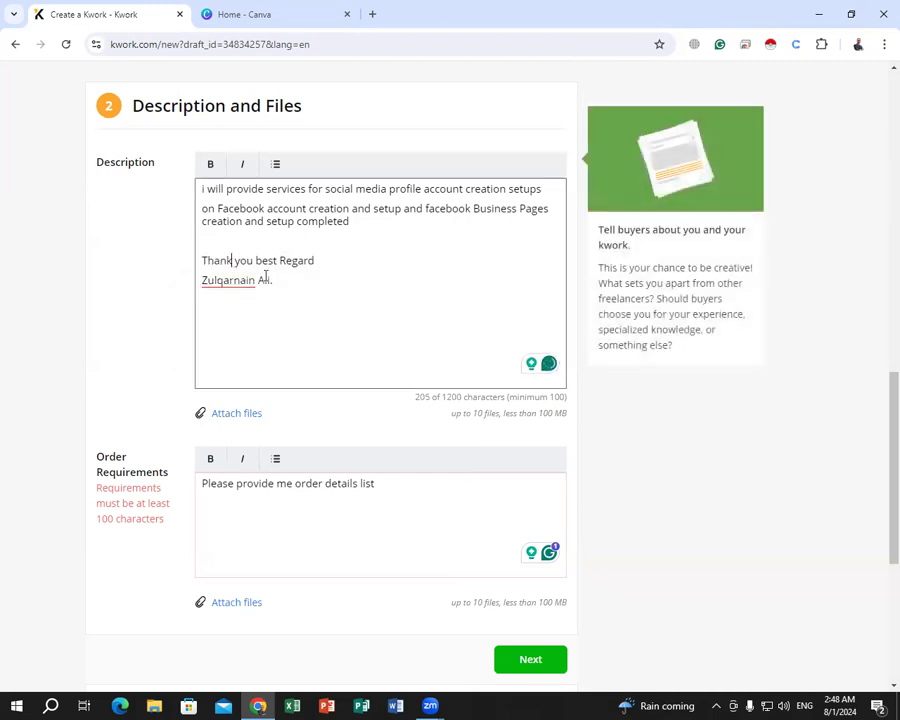
# Add a divider line of dashes above the Description's closing line, followed by the heading "List of details setups".
pyautogui.click(327, 260)
pyautogui.click(222, 245)
pyautogui.write('---------------------------------------------')
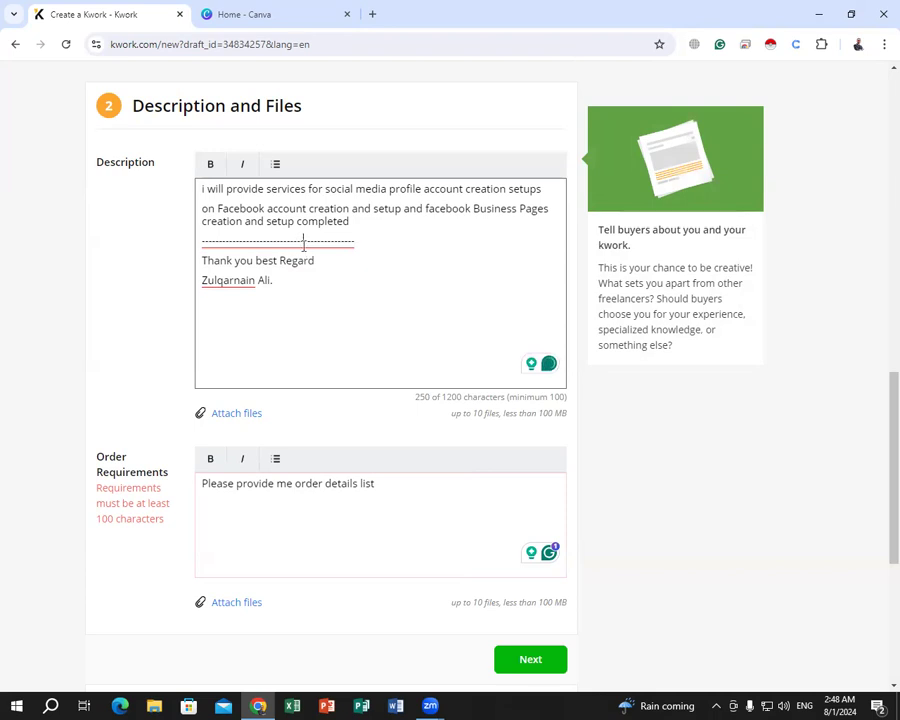
pyautogui.press('Return')
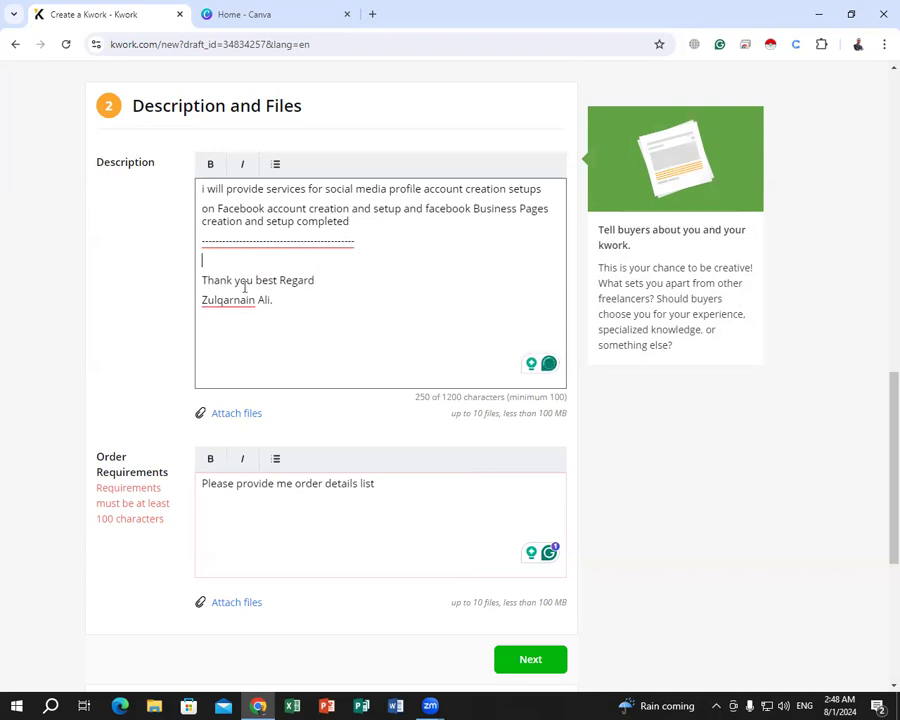
pyautogui.write('List of details setu')
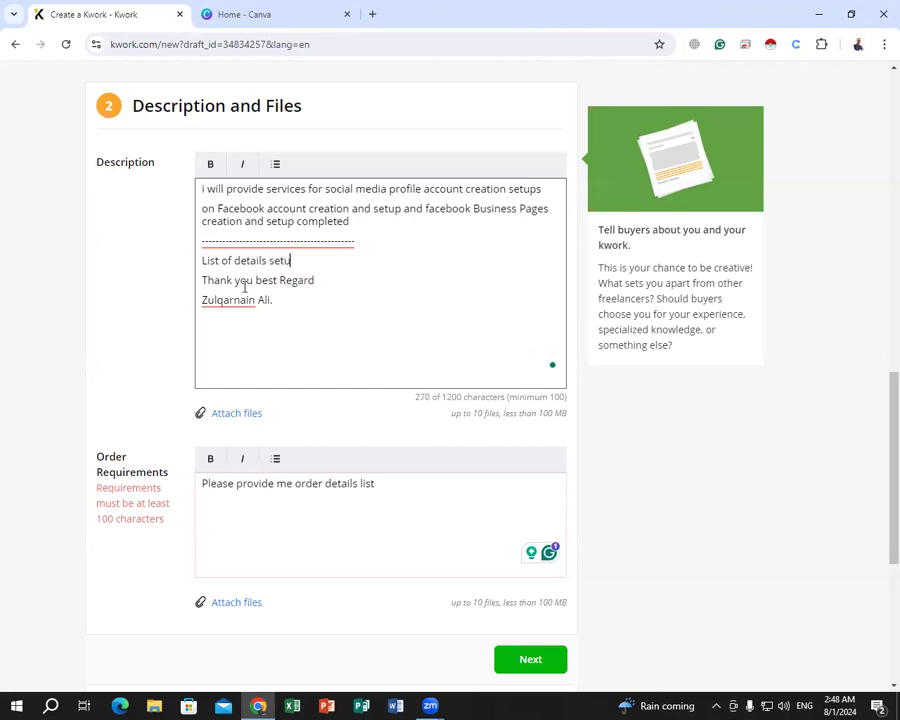
pyautogui.write('ps re')
pyautogui.press('BackSpace')
pyautogui.press('BackSpace')
# Insert "needs requirements" before "details list" in the Order Requirements text.
pyautogui.moveTo(258, 539)
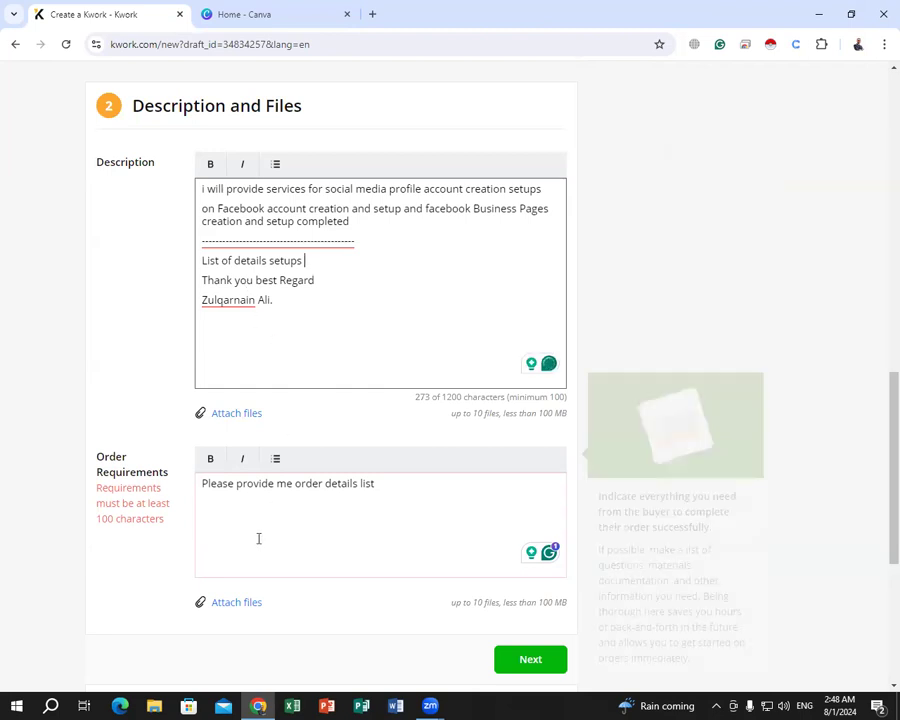
pyautogui.click(280, 486)
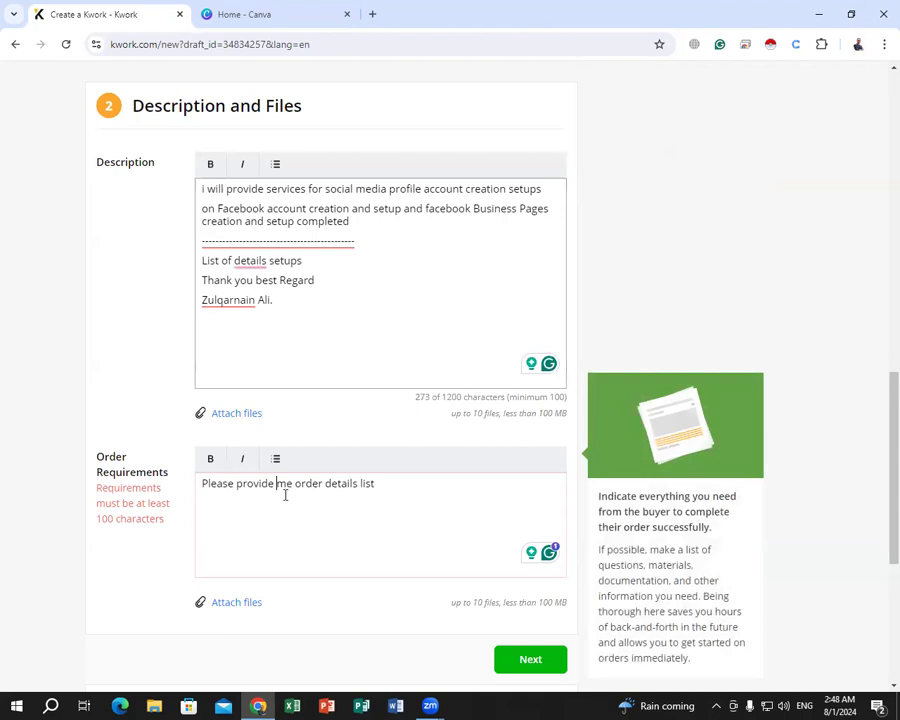
pyautogui.doubleClick(362, 484)
pyautogui.click(359, 482)
pyautogui.click(324, 483)
pyautogui.write('nee')
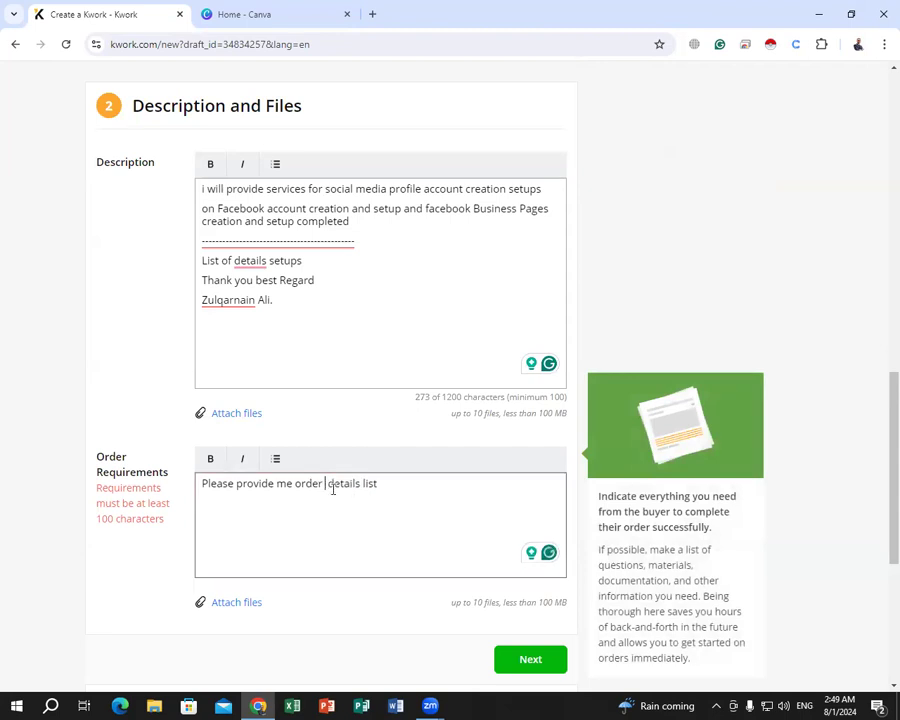
pyautogui.write('ds ')
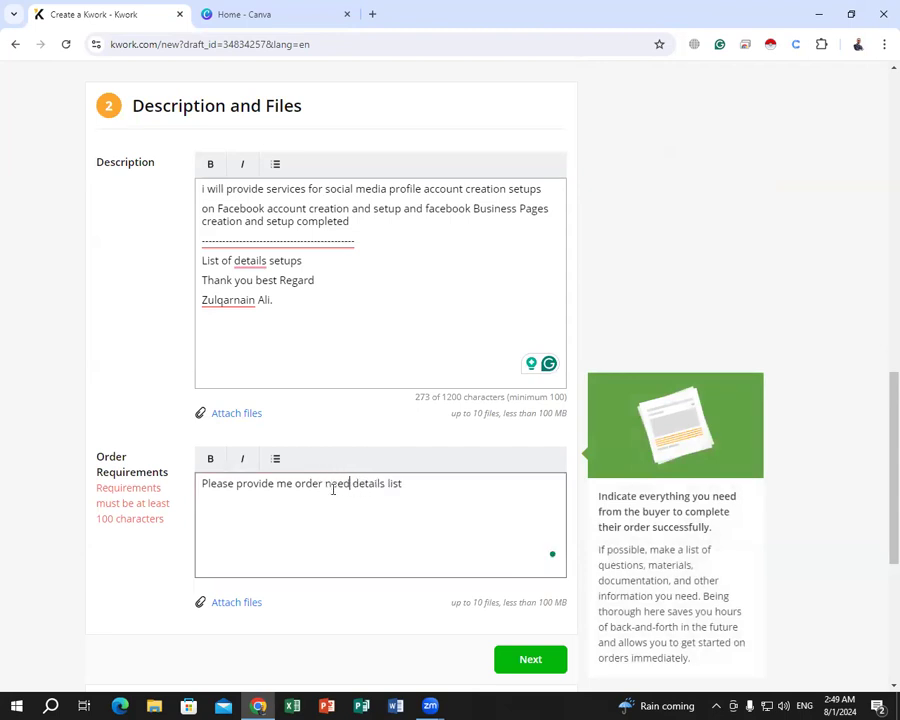
pyautogui.write('requirements')
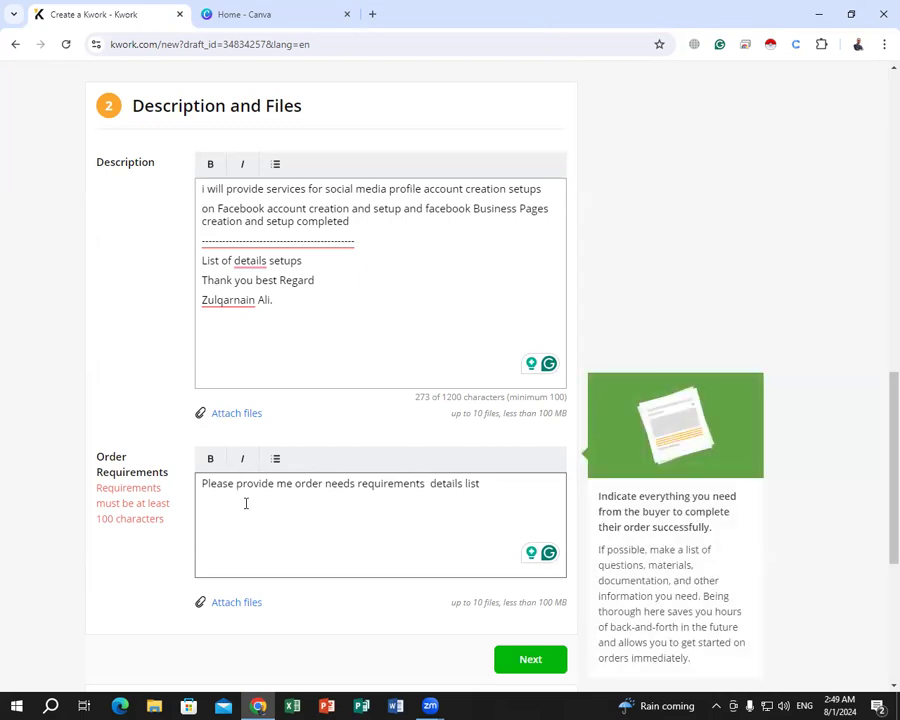
# Remove "Please" from the start of the Order Requirements text.
pyautogui.press('BackSpace')
pyautogui.press('BackSpace')
pyautogui.press('BackSpace')
pyautogui.press('BackSpace')
pyautogui.press('BackSpace')
pyautogui.press('BackSpace')
pyautogui.press('BackSpace')
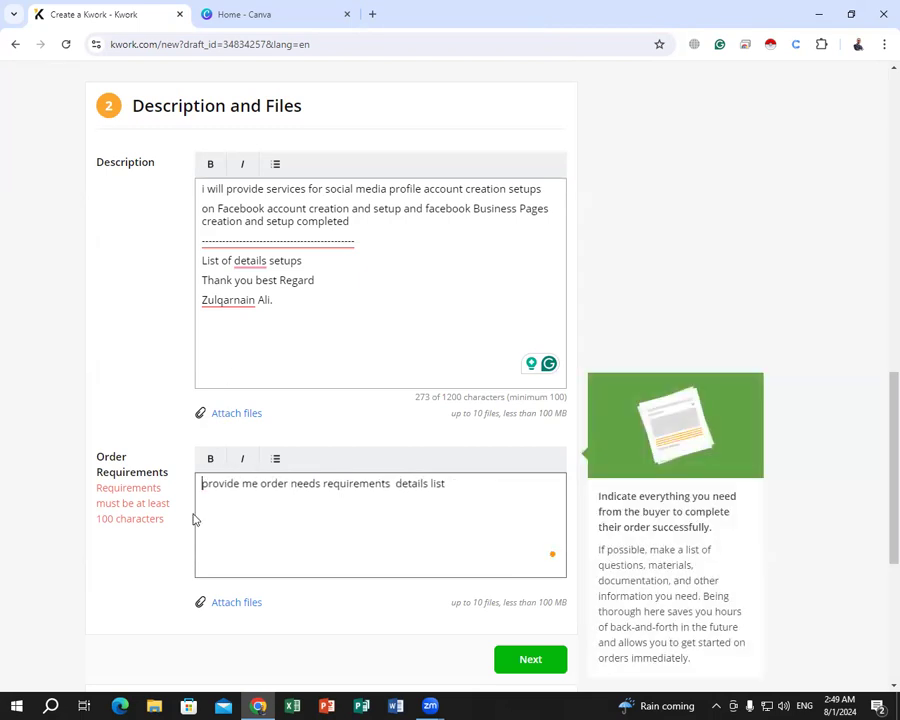
# Accept the suggestion "detailed" for "details" in the Description's list heading and add an empty line below the heading.
pyautogui.moveTo(250, 261)
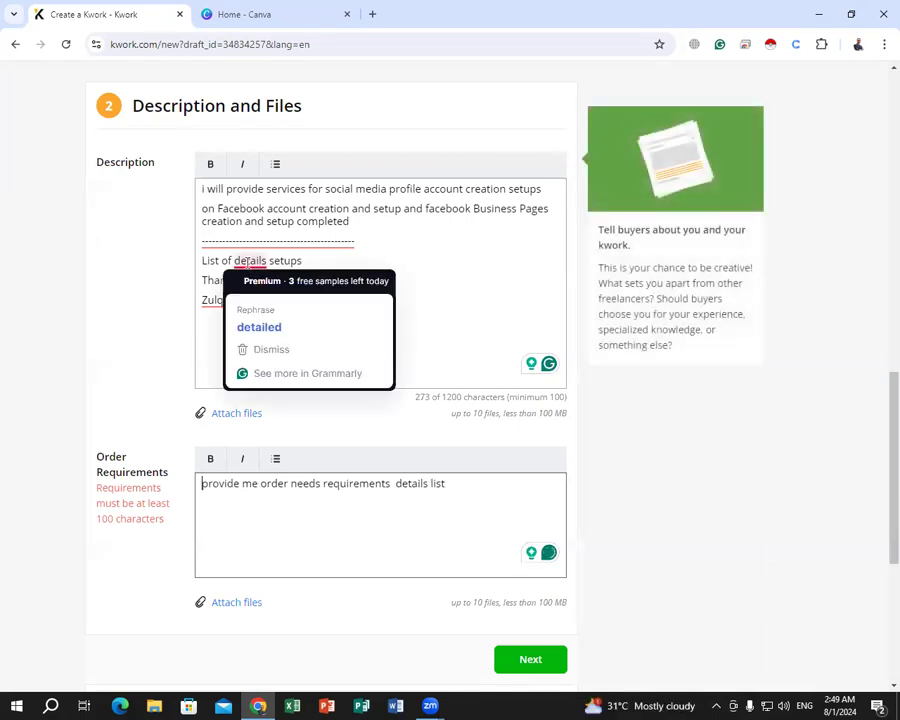
pyautogui.click(296, 316)
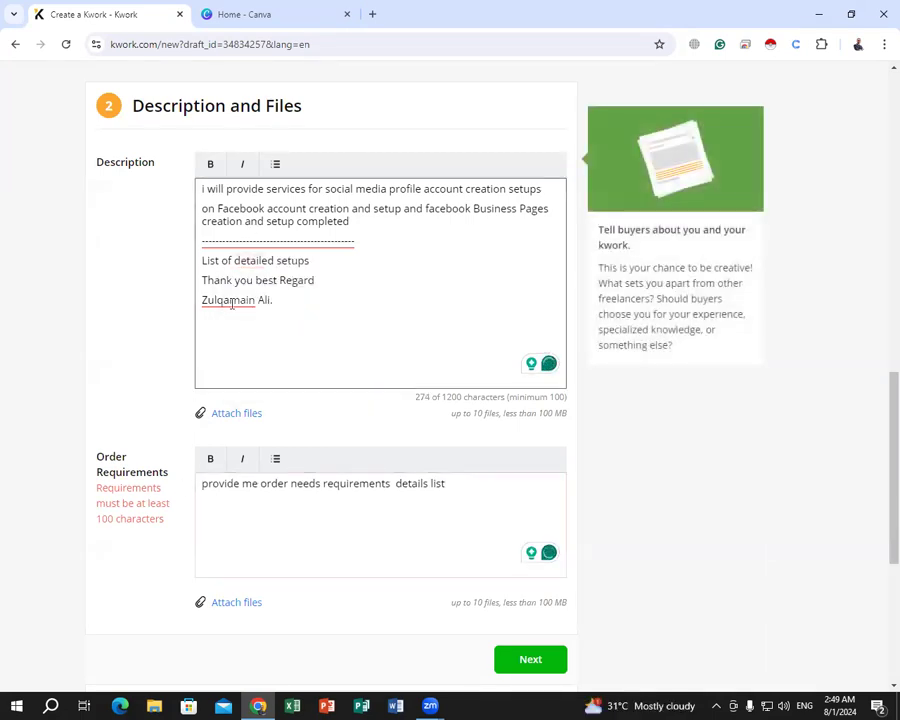
pyautogui.click(325, 261)
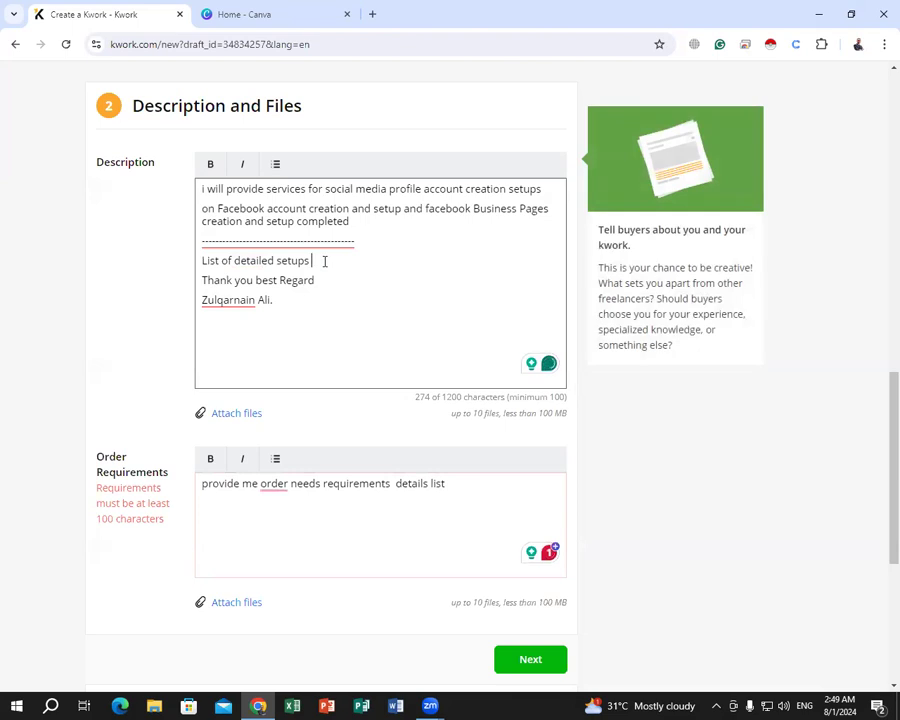
pyautogui.press('Return')
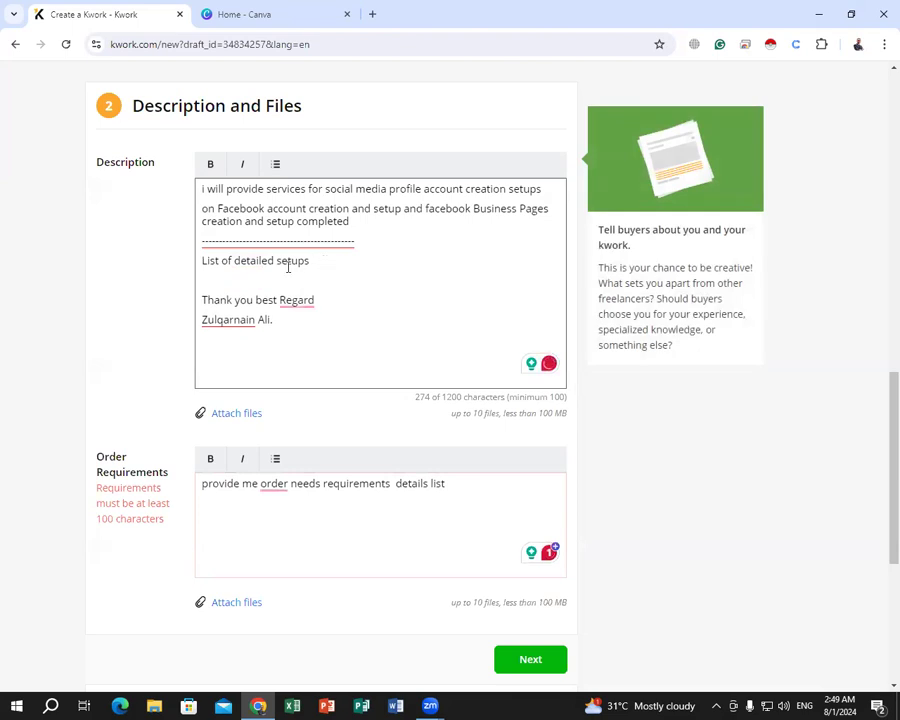
pyautogui.moveTo(293, 303)
pyautogui.click(327, 339)
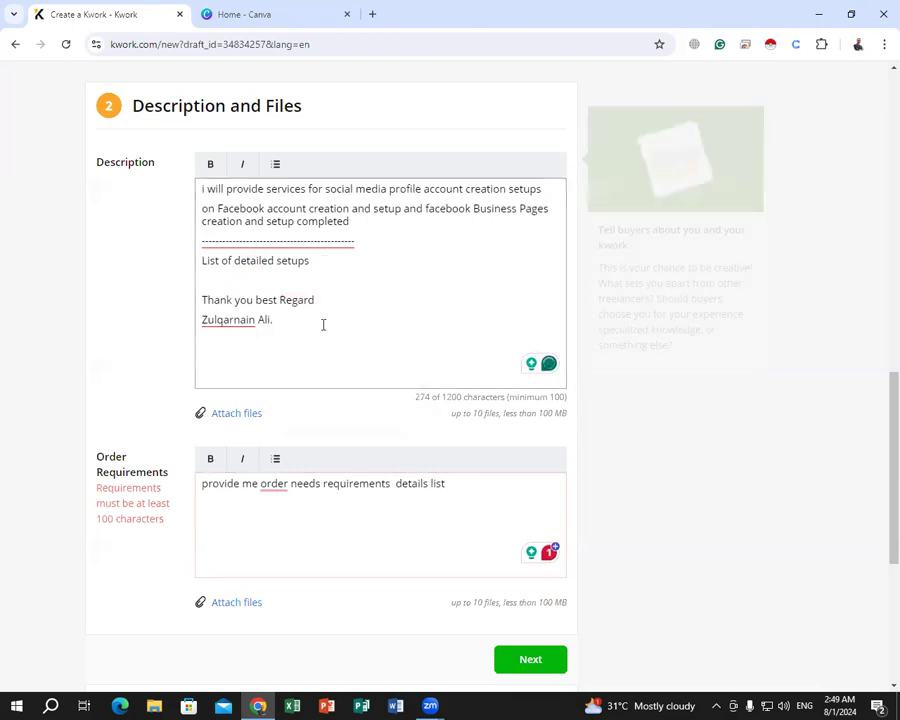
# List "Facebook id photo" and "facebook background cover pic" on separate lines under the "List of detailed setups" heading.
pyautogui.click(214, 272)
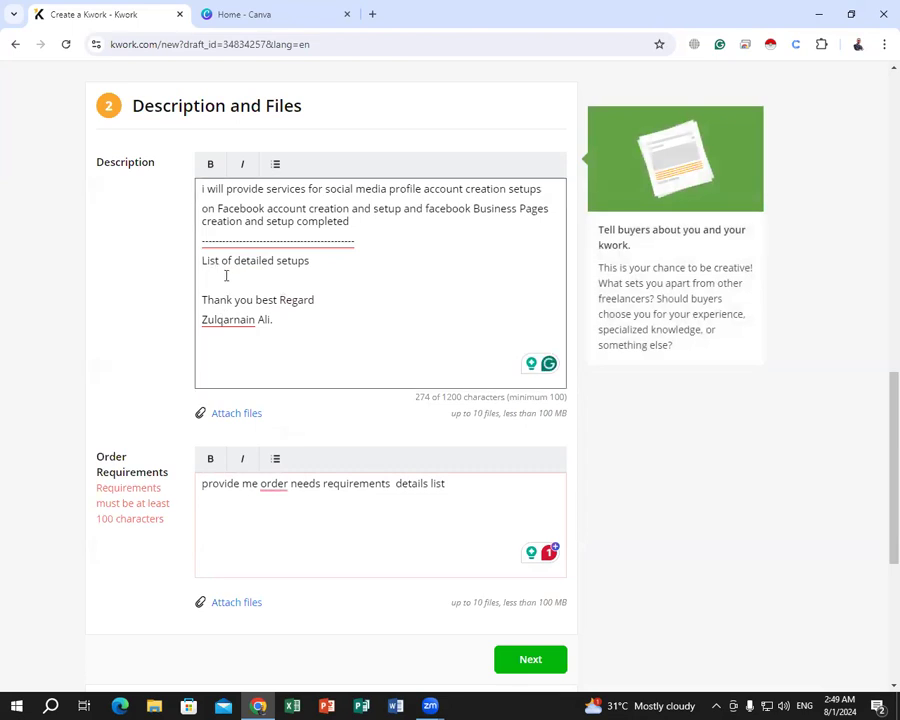
pyautogui.write('Facebook id photo')
pyautogui.press('Return')
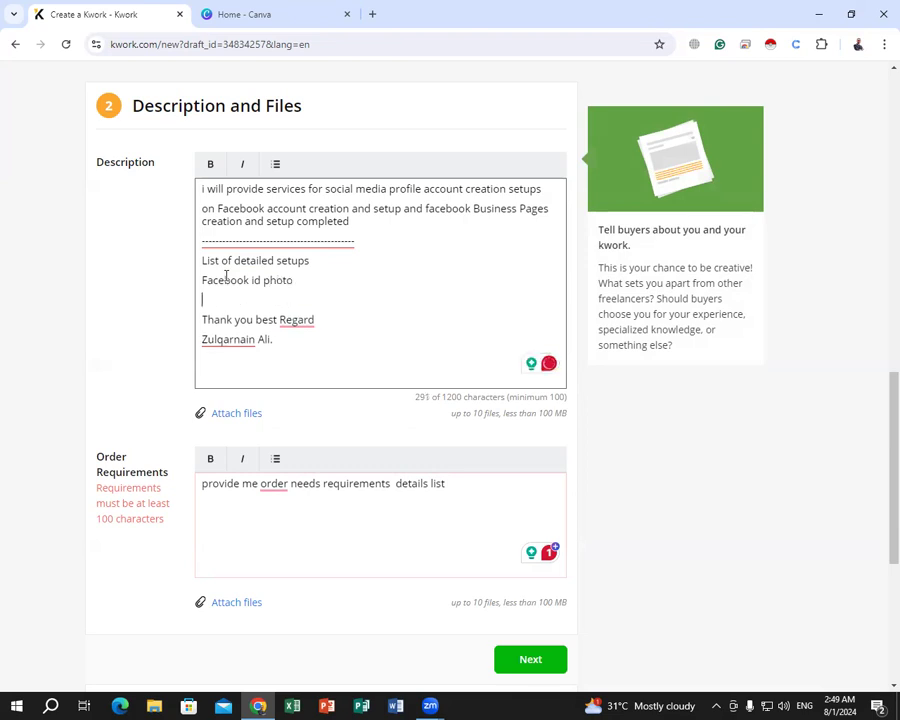
pyautogui.write('facebook background')
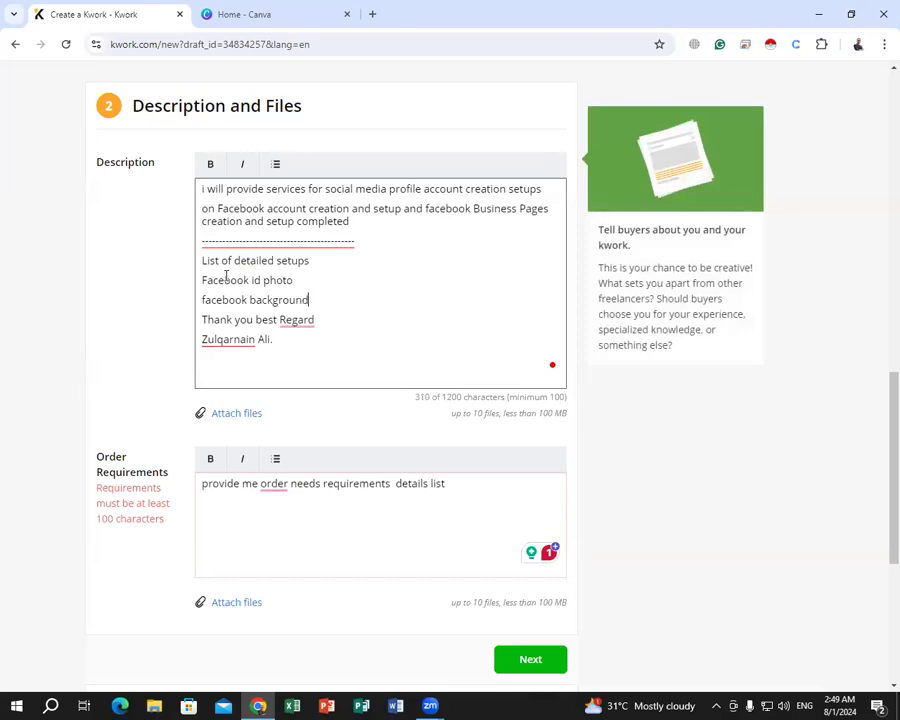
pyautogui.write(' cover pic')
pyautogui.press('Return')
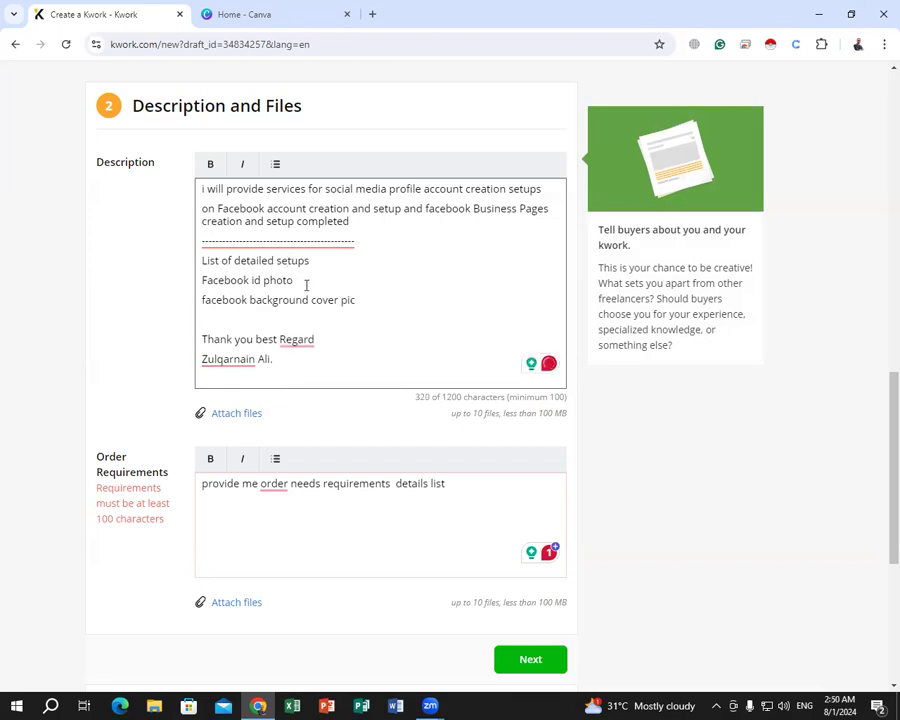
# Add the list line "facebook first name and last name" to the Description and start a new line below it.
pyautogui.write('facebook first name ')
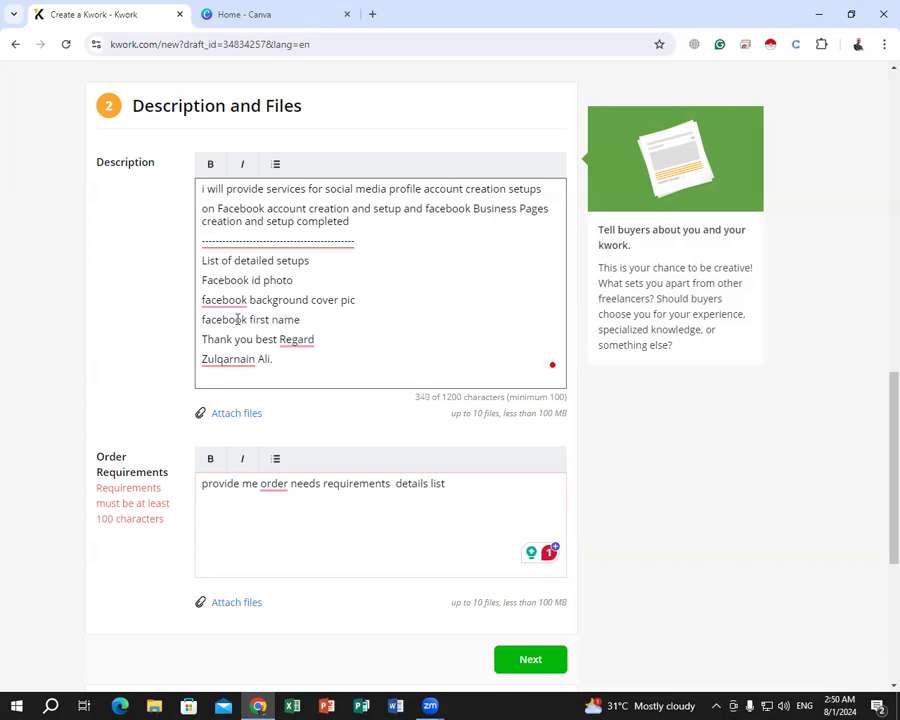
pyautogui.write('and last name')
pyautogui.press('Return')
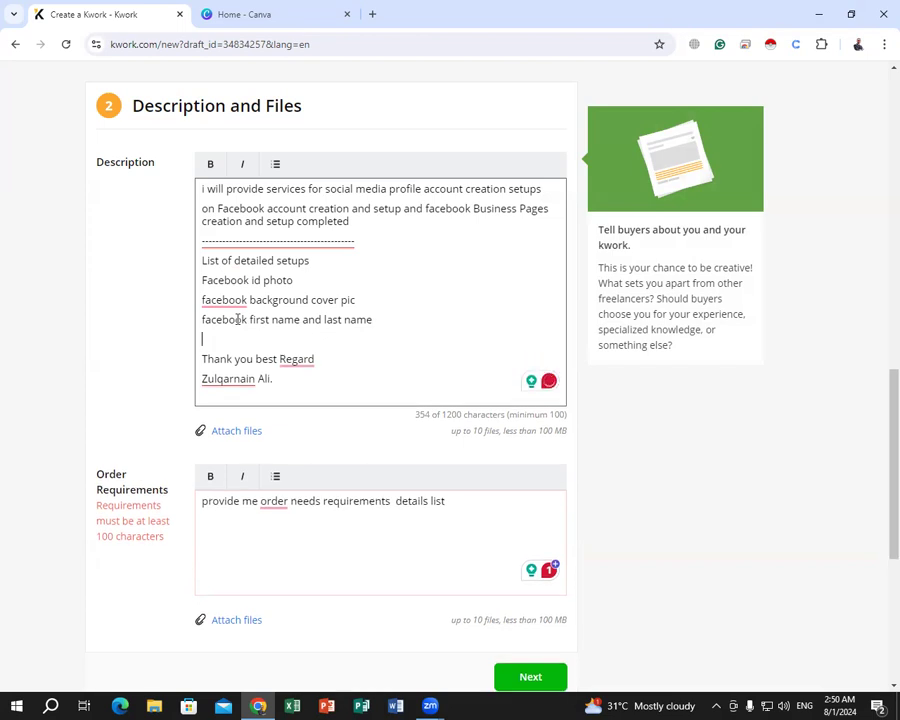
pyautogui.click(234, 362)
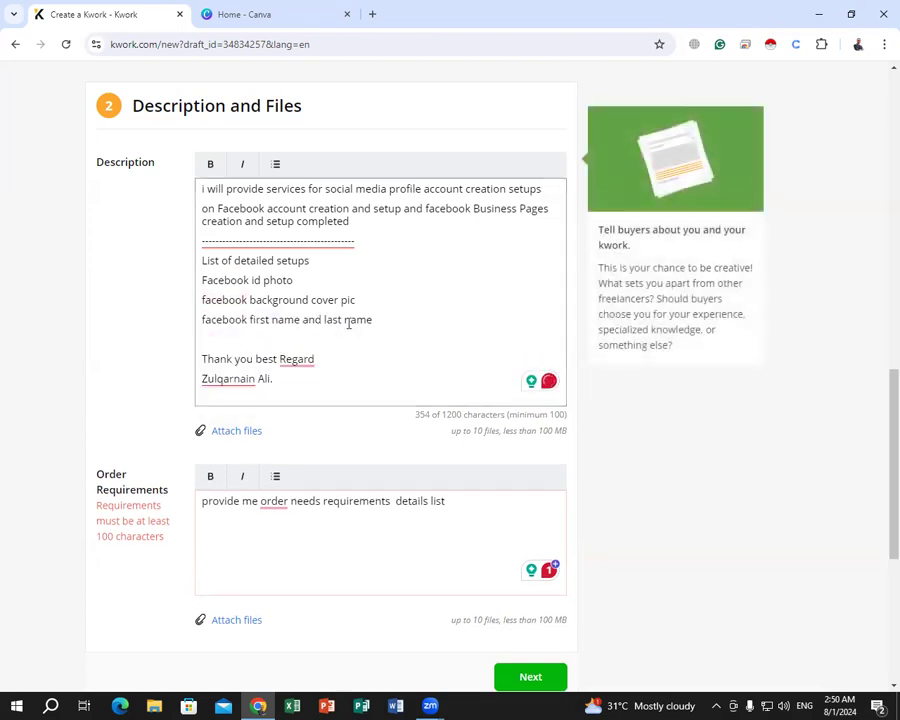
pyautogui.click(388, 320)
pyautogui.press('BackSpace')
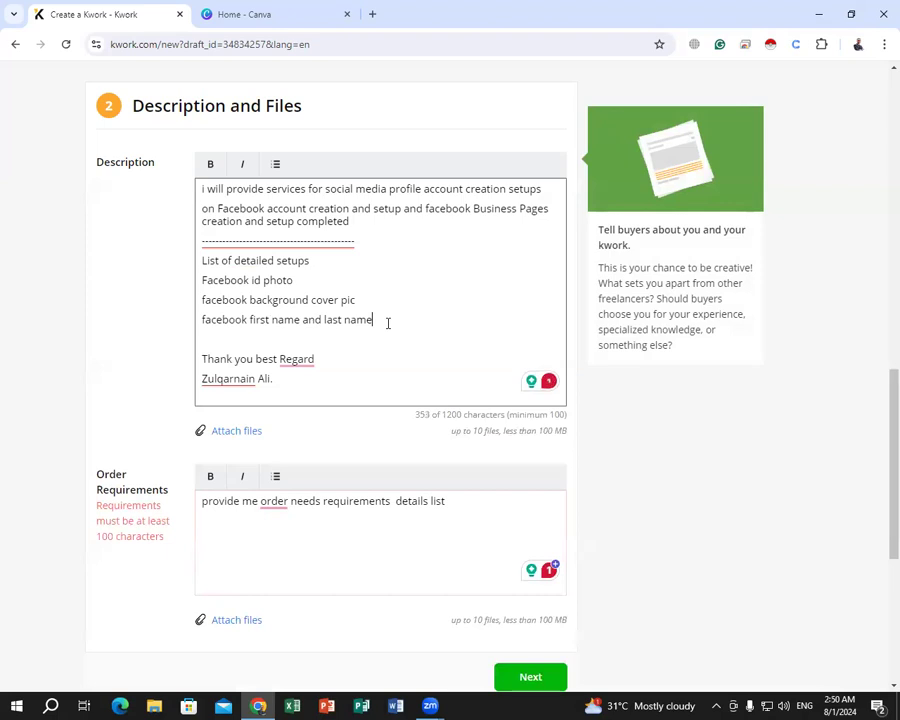
pyautogui.press('Return')
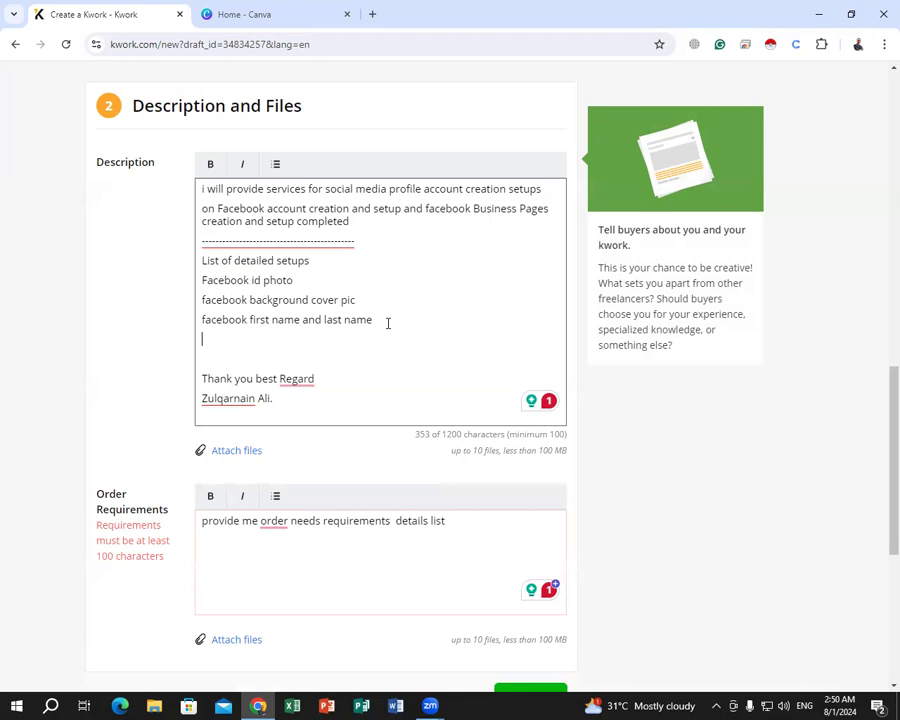
pyautogui.write('Dec')
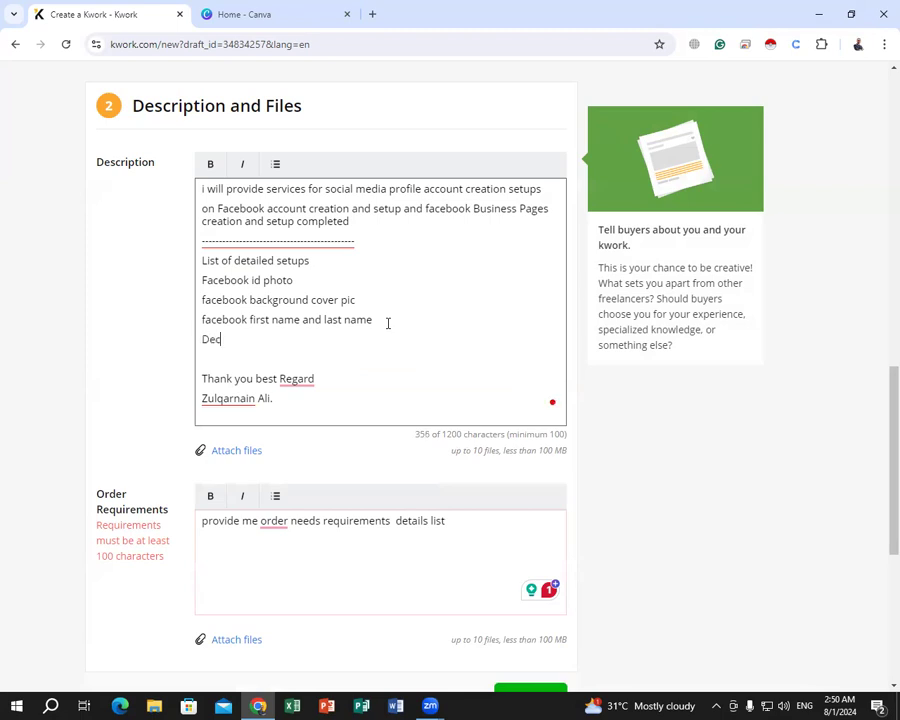
pyautogui.write('cation')
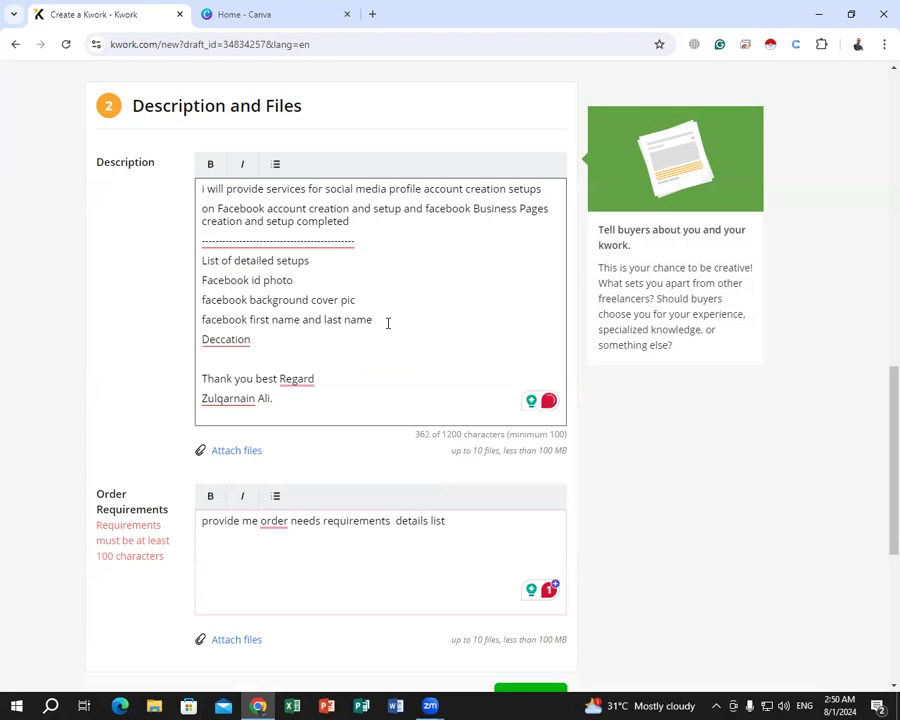
pyautogui.click(181, 255)
pyautogui.doubleClick(225, 339)
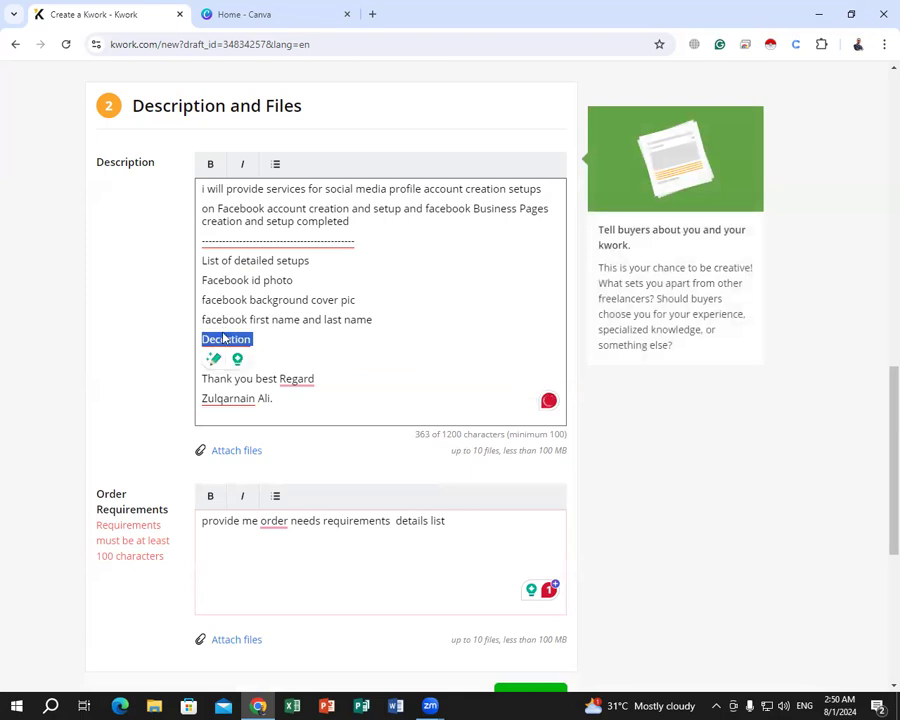
pyautogui.rightClick(218, 339)
pyautogui.press('Escape')
pyautogui.press('BackSpace')
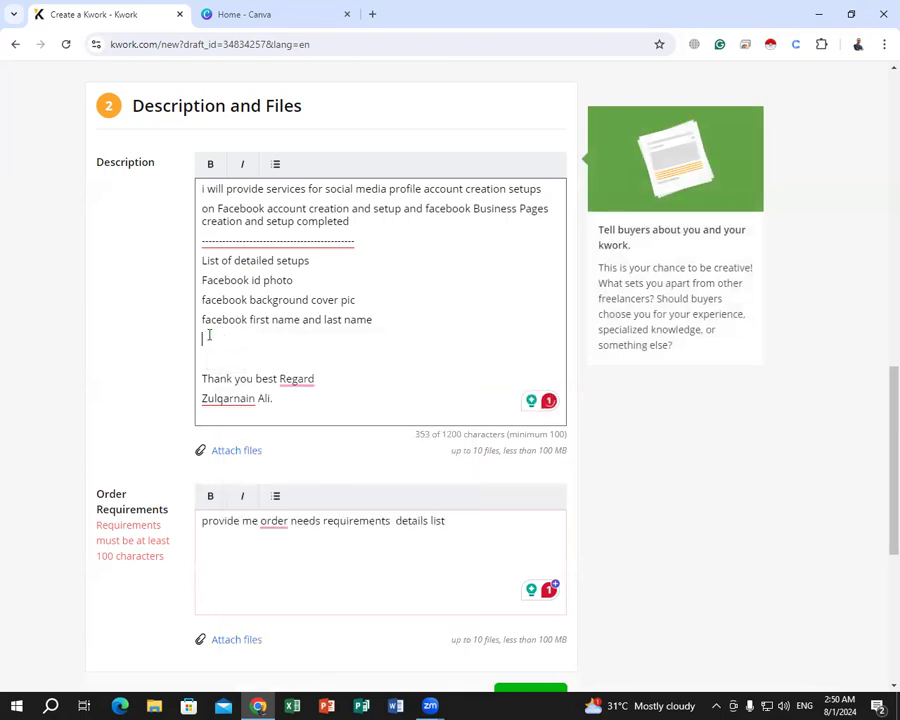
# Add "education" and "experiences" on separate lines below the first and last name line in the Description.
pyautogui.write('D')
pyautogui.write('ducstion')
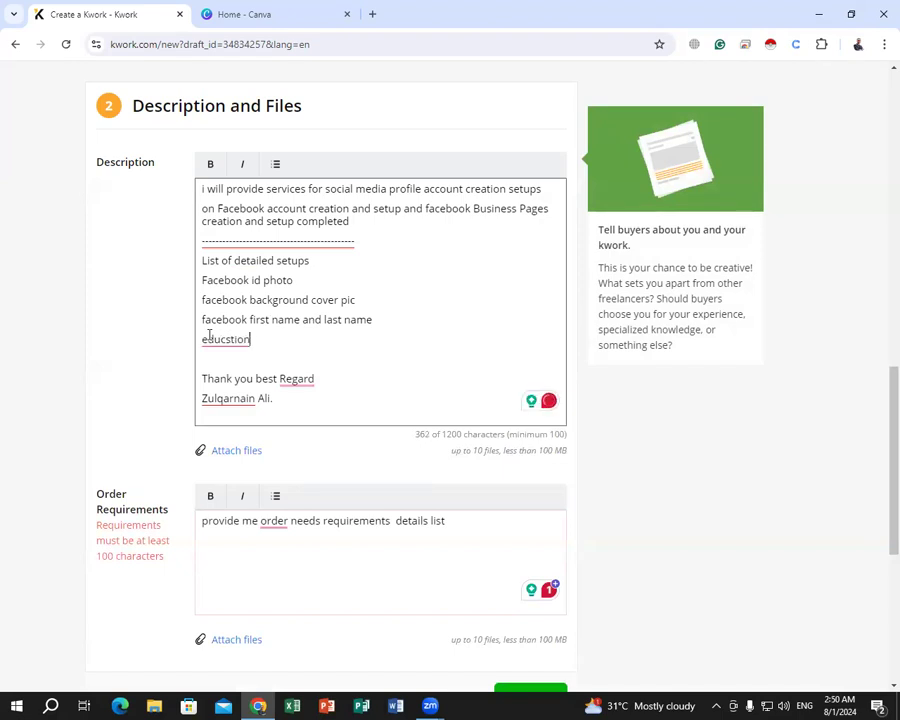
pyautogui.press('BackSpace')
pyautogui.press('BackSpace')
pyautogui.press('BackSpace')
pyautogui.press('BackSpace')
pyautogui.press('BackSpace')
pyautogui.write('ation ex')
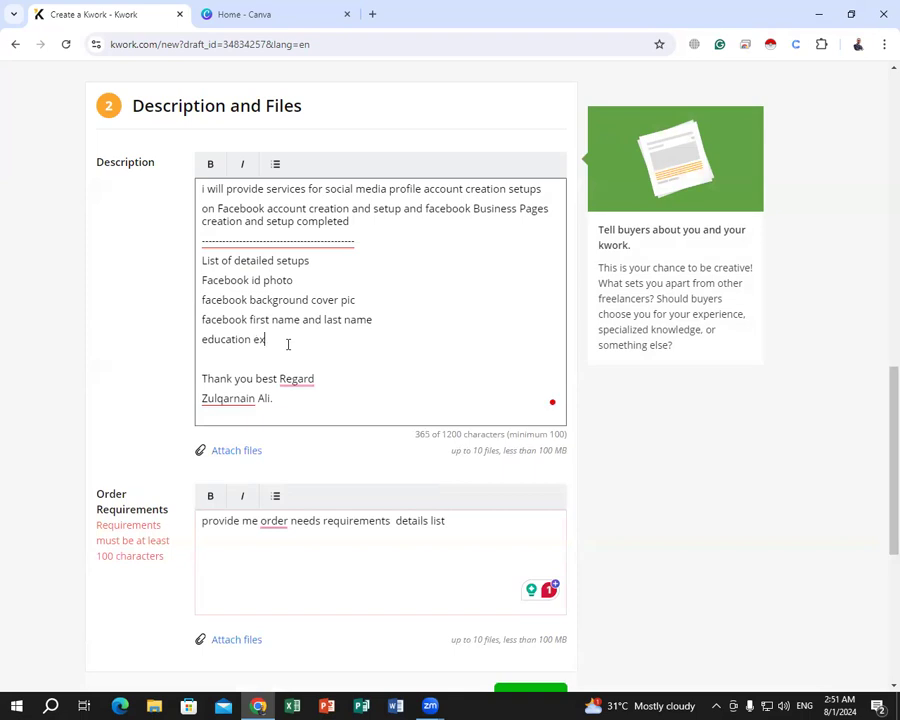
pyautogui.write('piriences')
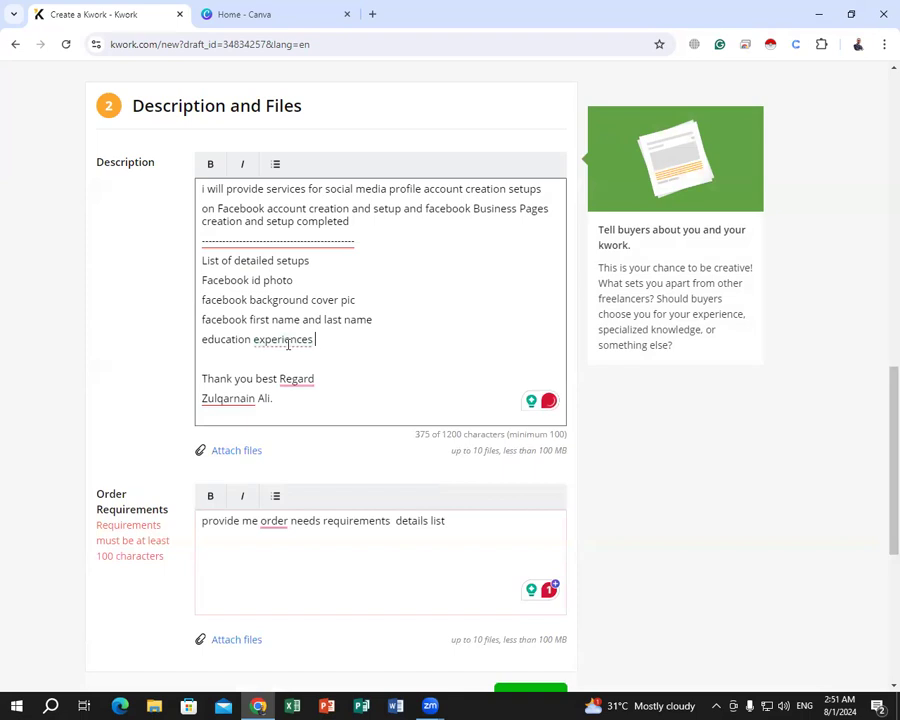
pyautogui.click(251, 340)
pyautogui.press('Return')
# Extend the education line in the Description to read "education names schools/collage/Universty".
pyautogui.click(258, 339)
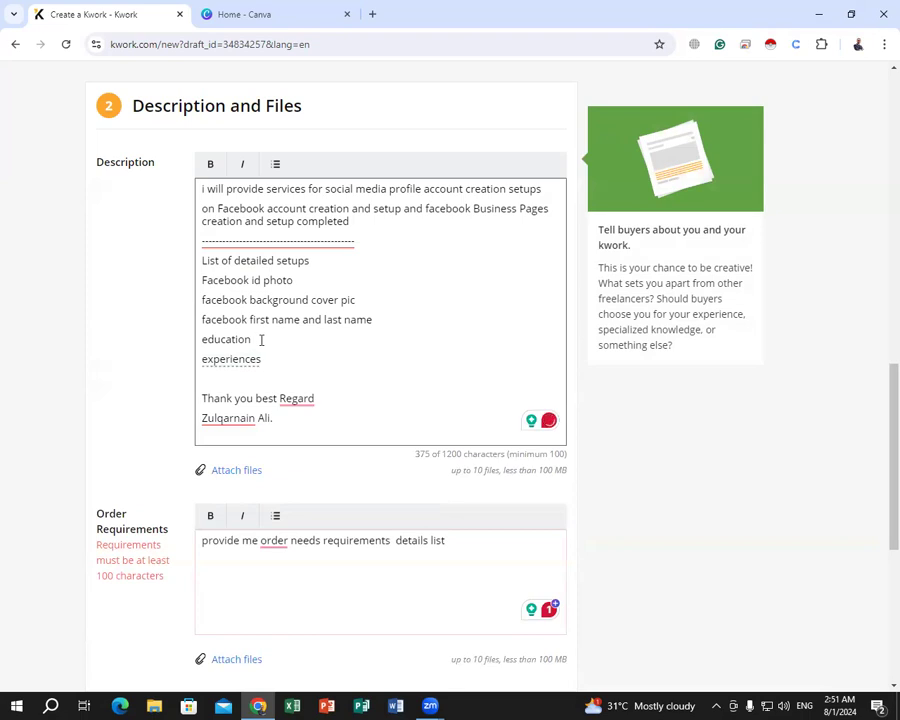
pyautogui.write('names sc')
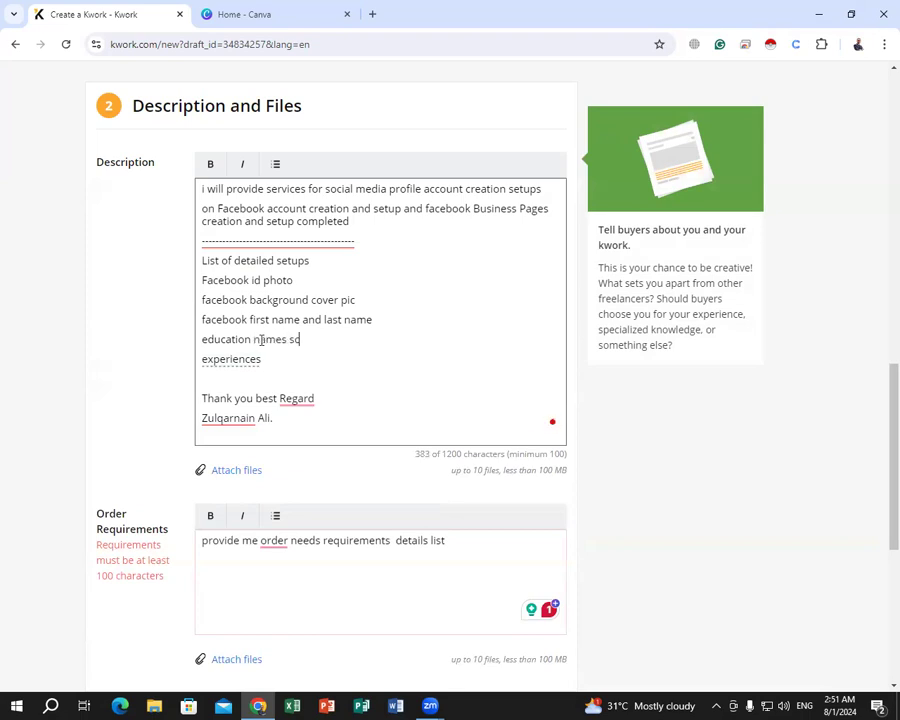
pyautogui.write('hools ')
pyautogui.write('collages')
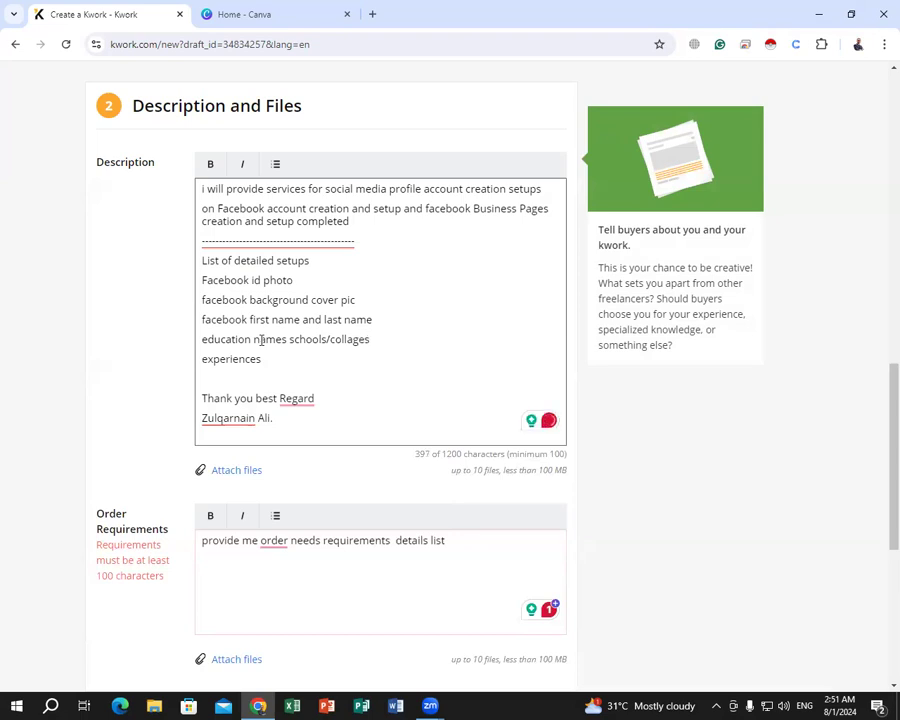
pyautogui.press('BackSpace')
pyautogui.write('/Univerty')
pyautogui.press('Left')
pyautogui.press('Left')
pyautogui.write('s')
# Check the last word of the education line for spelling suggestions and respell it as "Univarsty".
pyautogui.doubleClick(390, 339)
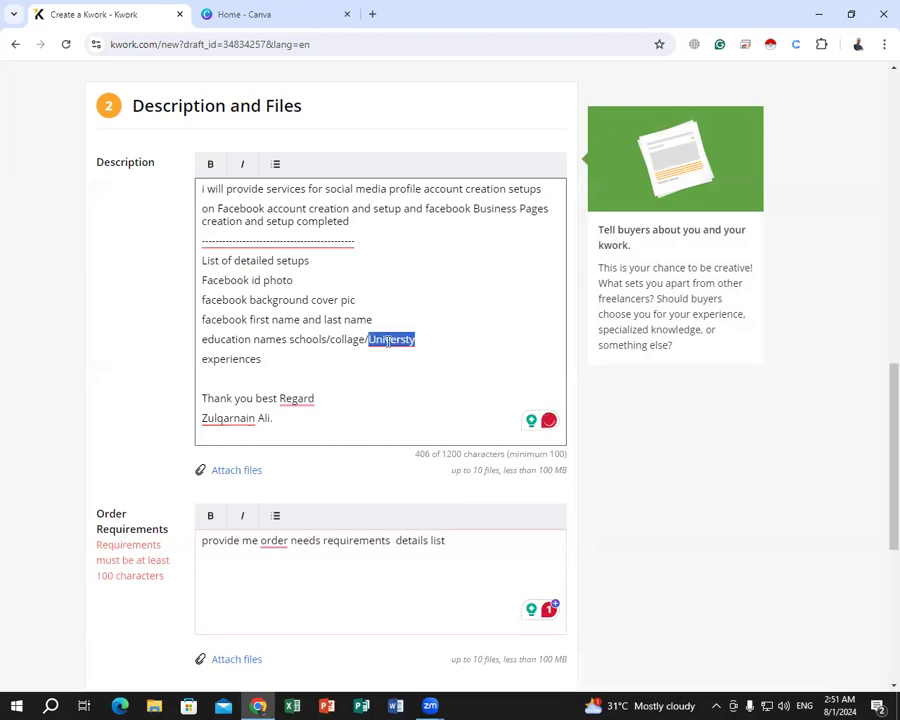
pyautogui.rightClick(388, 342)
pyautogui.click(408, 337)
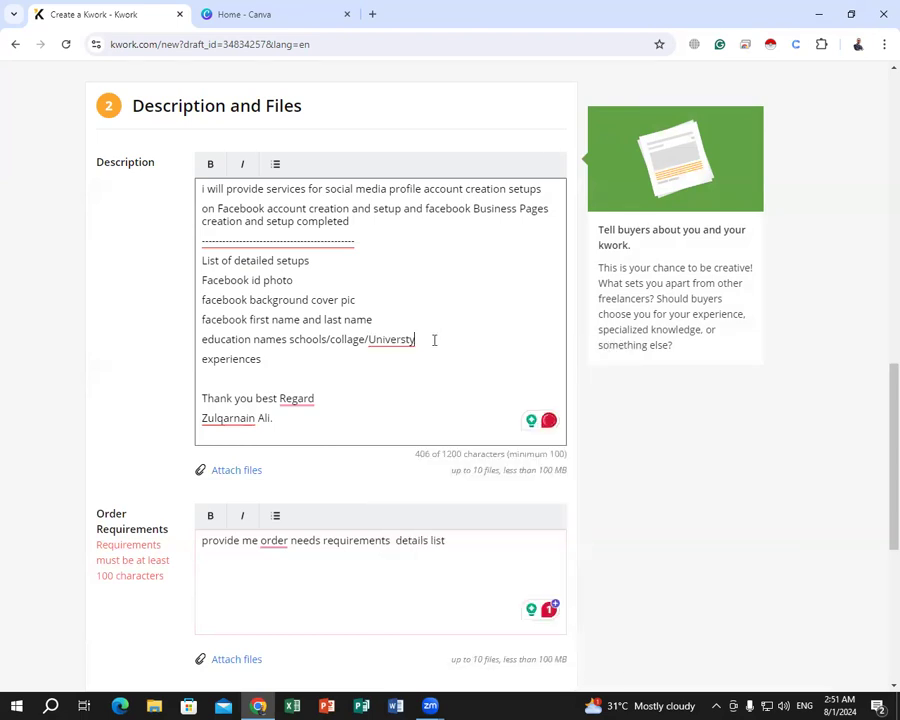
pyautogui.press('BackSpace')
pyautogui.press('BackSpace')
pyautogui.press('BackSpace')
pyautogui.press('BackSpace')
pyautogui.write('arsty')
# Look for a spelling correction for "Univarsty" in the Description's education line.
pyautogui.doubleClick(394, 339)
pyautogui.rightClick(386, 341)
pyautogui.press('Escape')
pyautogui.rightClick(382, 341)
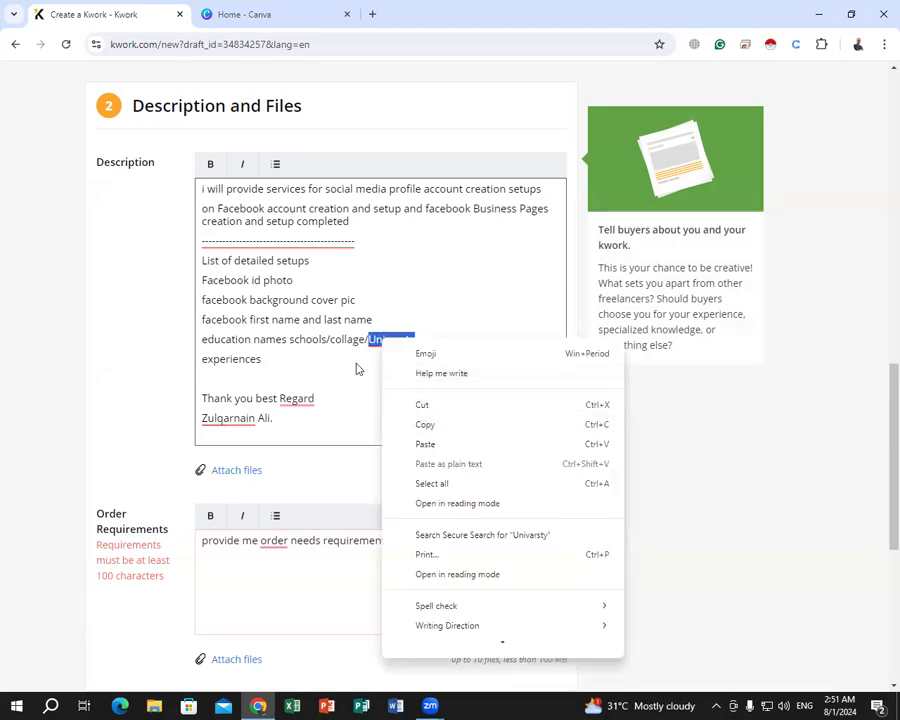
pyautogui.click(393, 340)
pyautogui.rightClick(404, 345)
pyautogui.press('Escape')
pyautogui.click(383, 340)
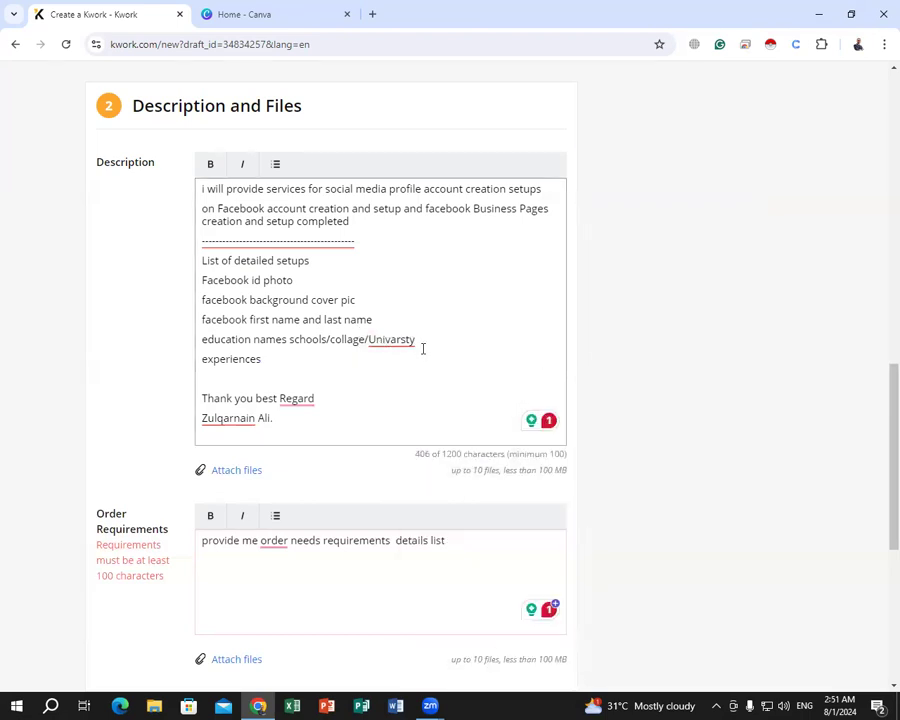
# Correct "Regard" to "Regards" in the description's closing line.
pyautogui.click(300, 399)
pyautogui.click(300, 440)
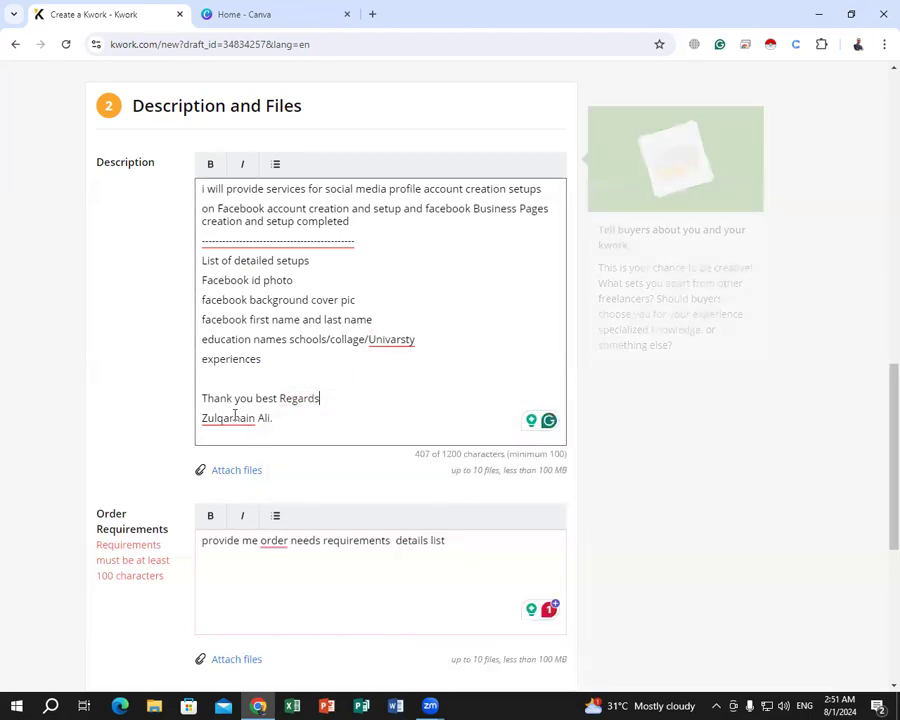
# Retype "Univarsty" as "Universty/" at the end of the education names line in the description.
pyautogui.doubleClick(397, 340)
pyautogui.click(418, 339)
pyautogui.press('Return')
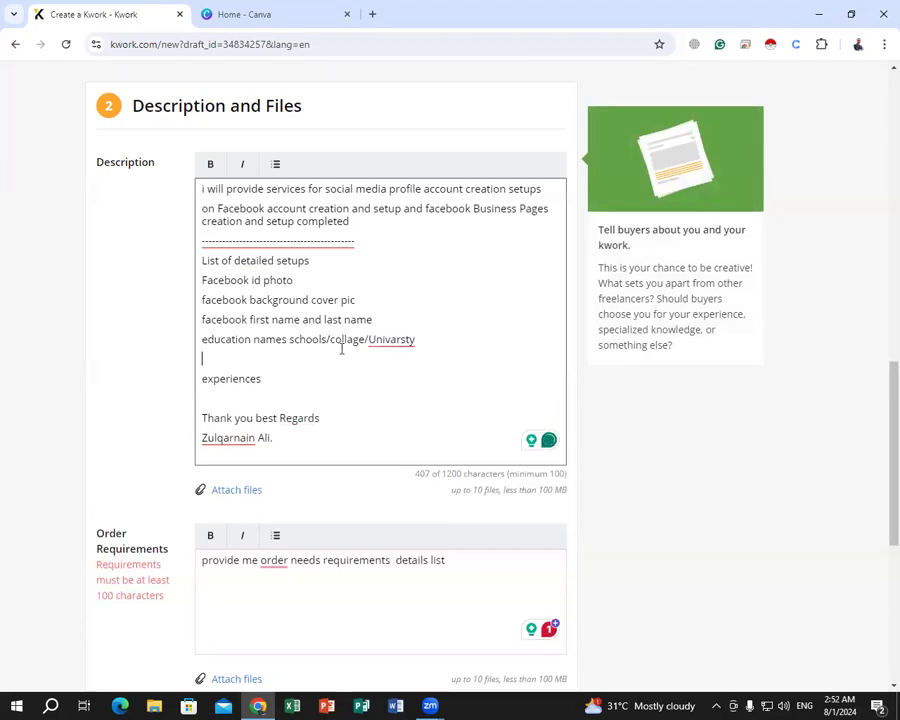
pyautogui.press('BackSpace')
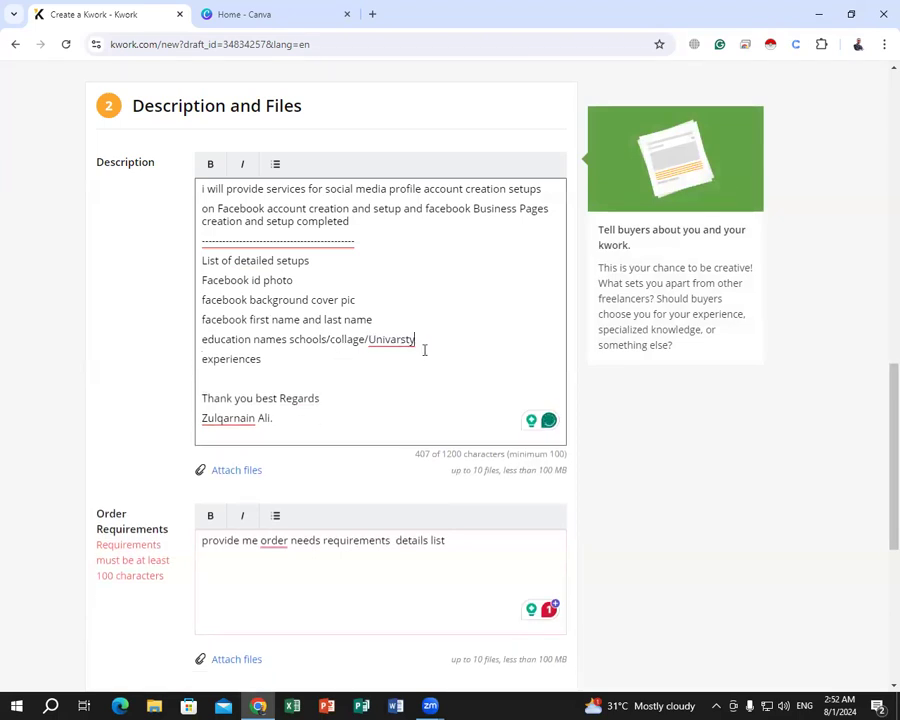
pyautogui.press('BackSpace')
pyautogui.write('er')
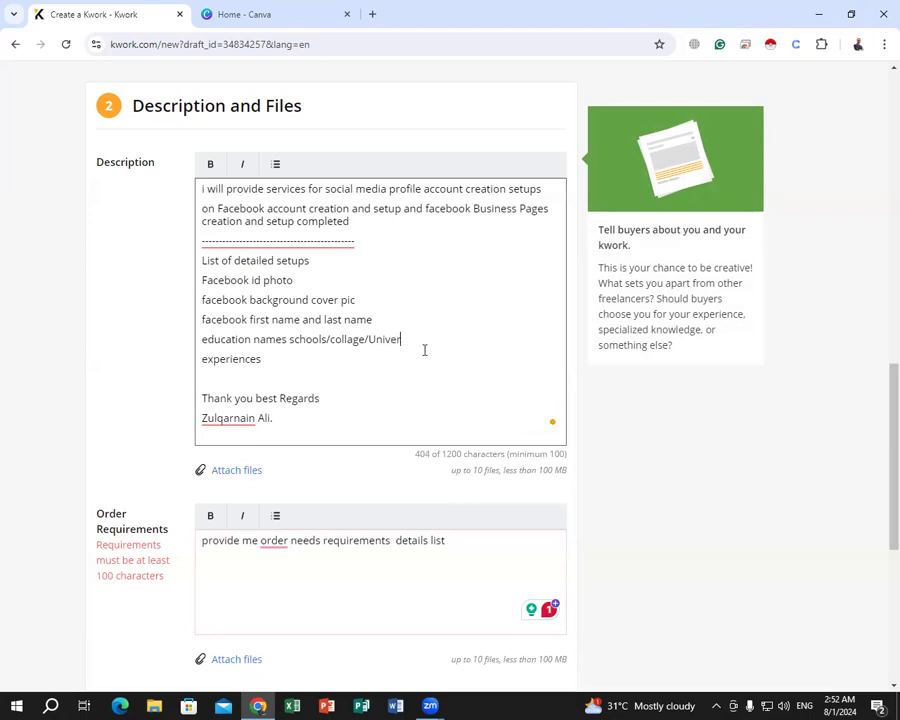
pyautogui.write('ty')
pyautogui.doubleClick(390, 340)
pyautogui.rightClick(390, 340)
pyautogui.click(397, 340)
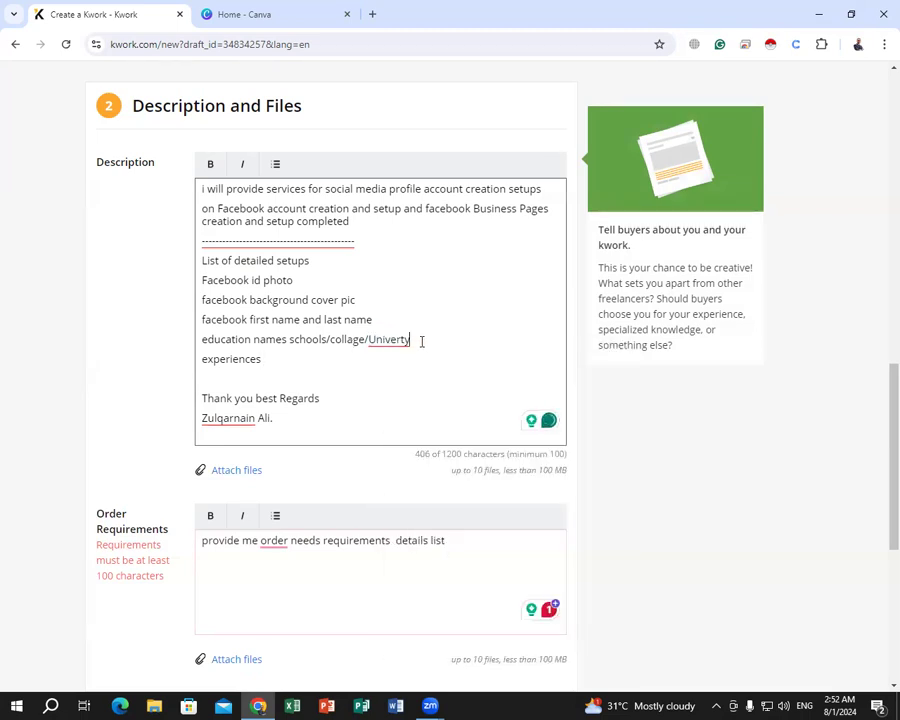
pyautogui.write('/')
pyautogui.click(402, 339)
pyautogui.write('s')
pyautogui.tripleClick(400, 340)
pyautogui.doubleClick(404, 339)
pyautogui.click(376, 337)
pyautogui.doubleClick(398, 340)
pyautogui.rightClick(398, 344)
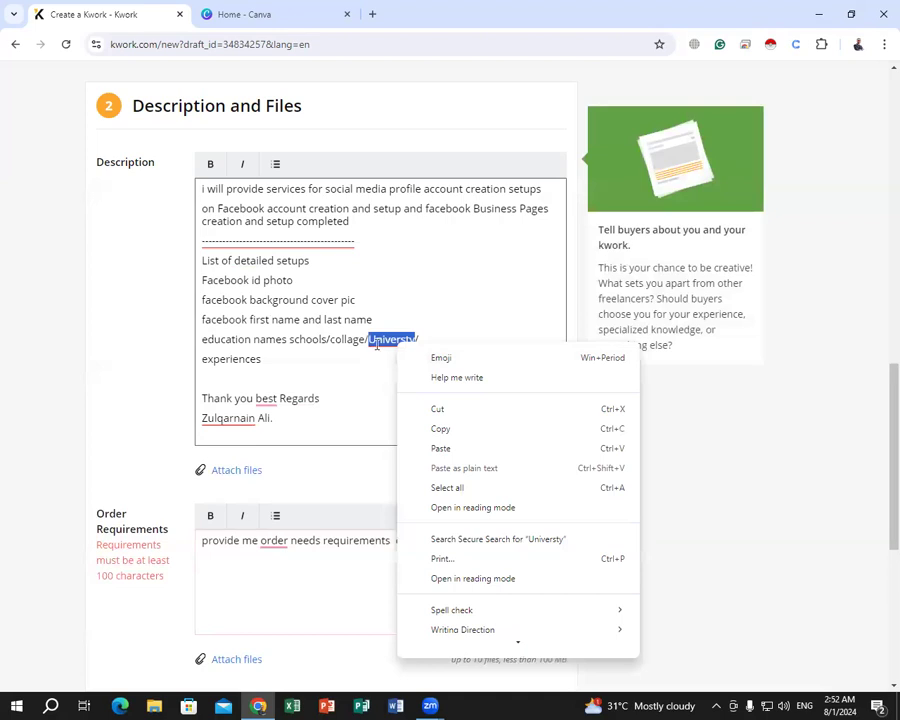
# Add a new line reading "Home Address" below the education names line.
pyautogui.click(420, 336)
pyautogui.press('Return')
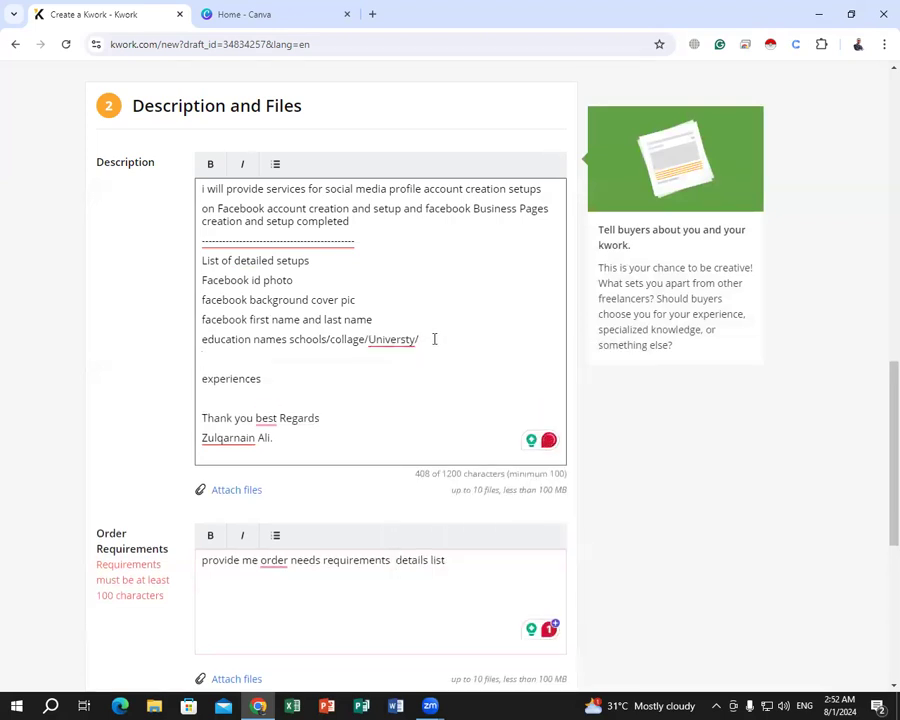
pyautogui.write('Home ')
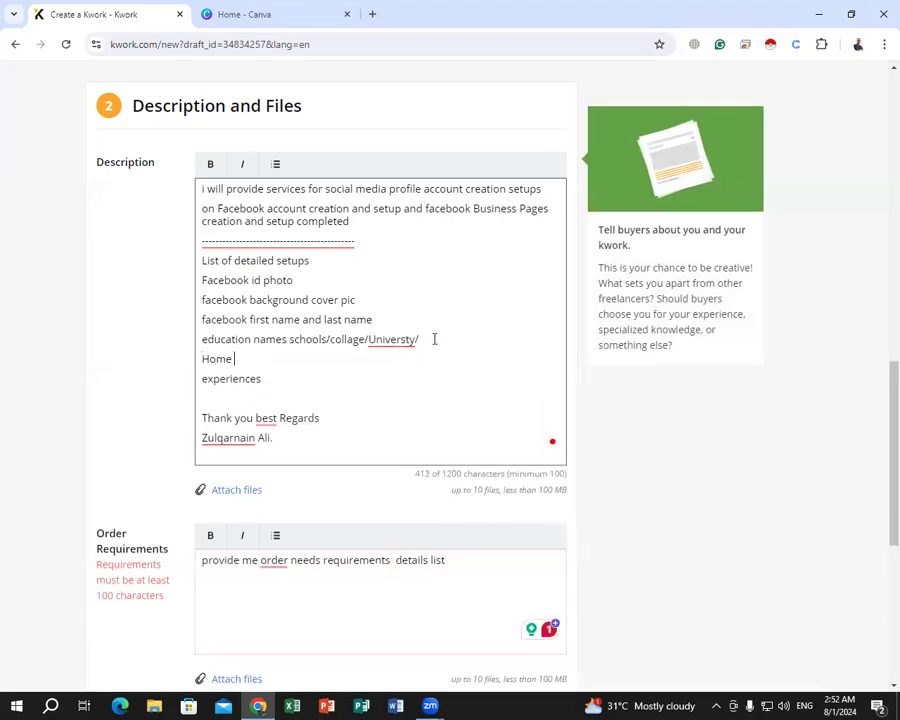
pyautogui.write('Address')
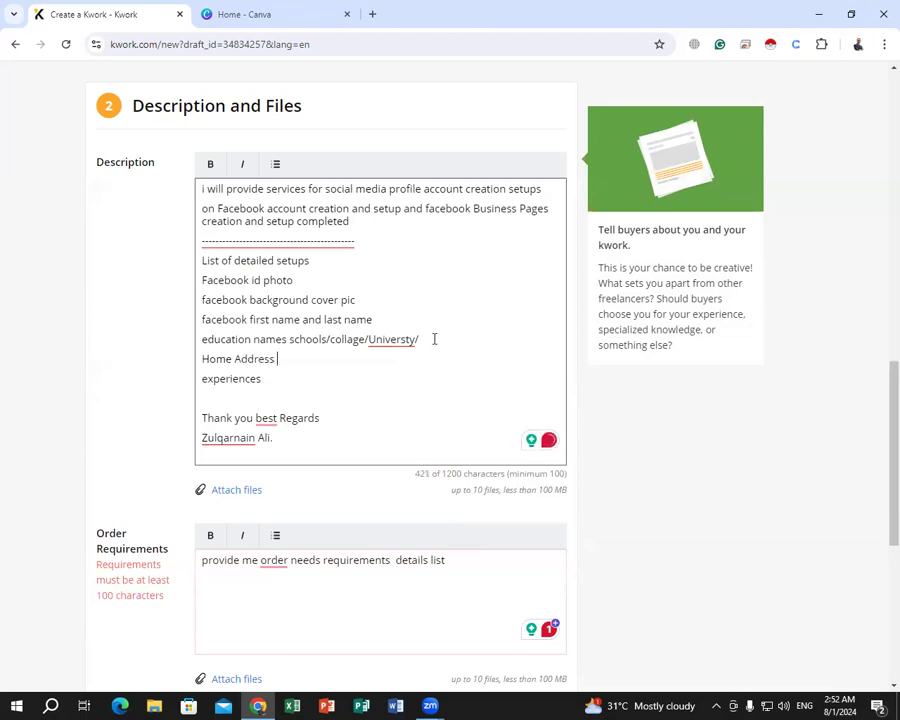
pyautogui.press('BackSpace')
pyautogui.press('BackSpace')
# Add a line reading "Country Name /city/" below the Home Address line.
pyautogui.press('Return')
pyautogui.write('city/')
pyautogui.press('Left')
pyautogui.press('Left')
pyautogui.press('Left')
pyautogui.press('Left')
pyautogui.press('Left')
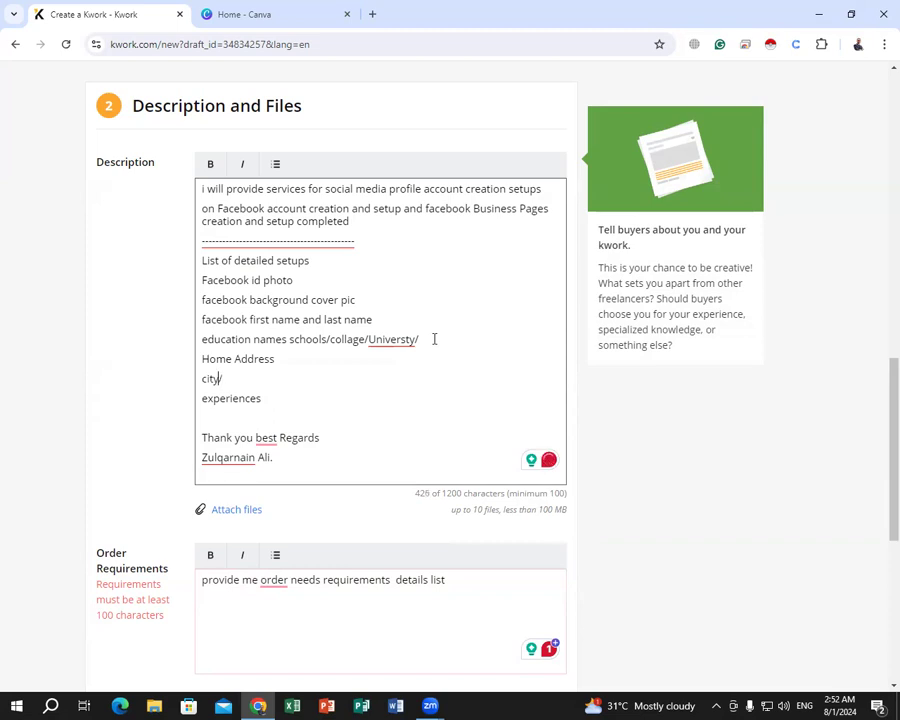
pyautogui.write('Country Name ')
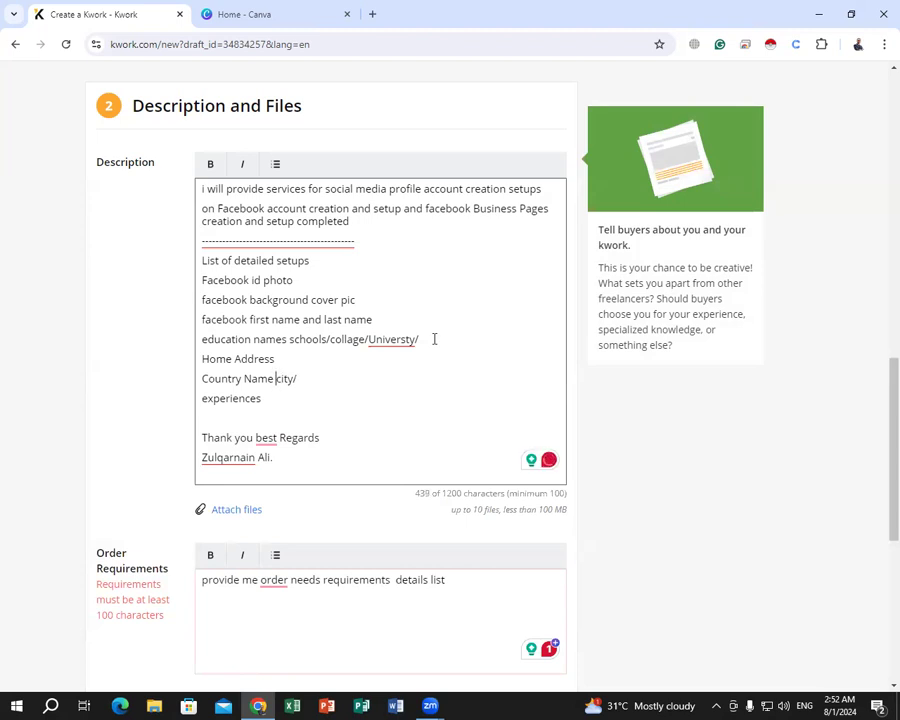
pyautogui.write('/')
# Extend the country and city line with "State/Area/street Name and No".
pyautogui.press('Down')
pyautogui.press('Home')
pyautogui.click(308, 376)
pyautogui.write('State')
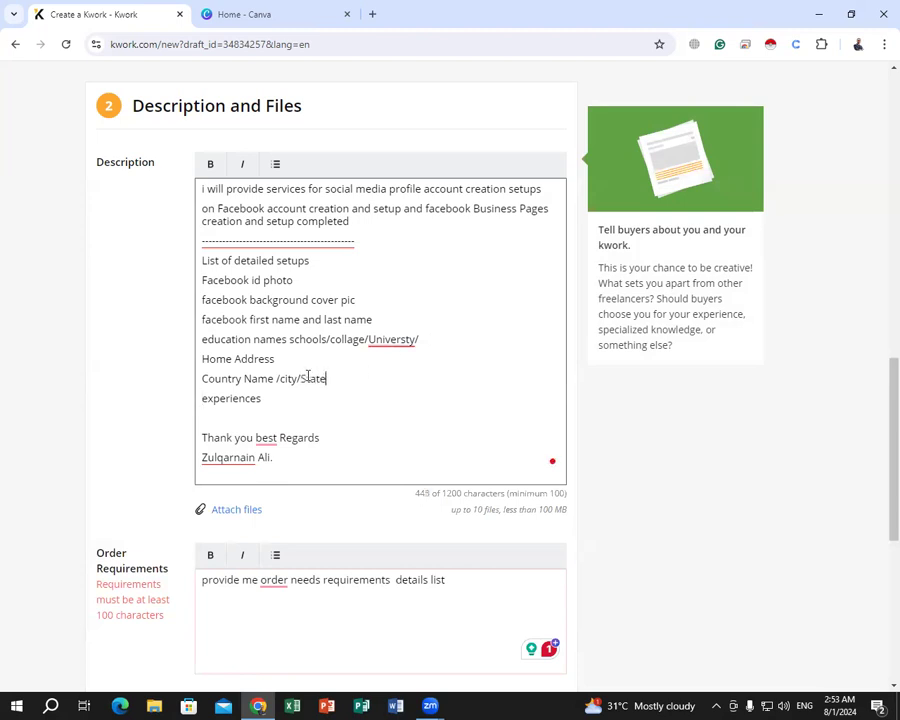
pyautogui.write('/Aera')
pyautogui.press('BackSpace')
pyautogui.press('BackSpace')
pyautogui.press('BackSpace')
pyautogui.write('rea/ street Name and ')
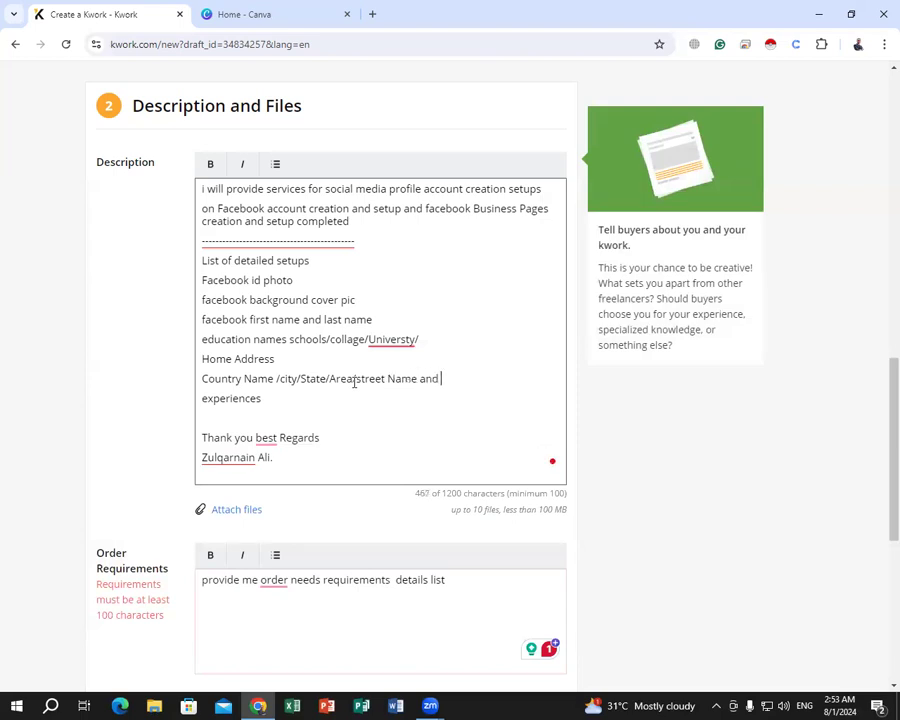
pyautogui.write('No')
# Correct "Universty" to "University" in the education line and remove the trailing slash.
pyautogui.moveTo(392, 338)
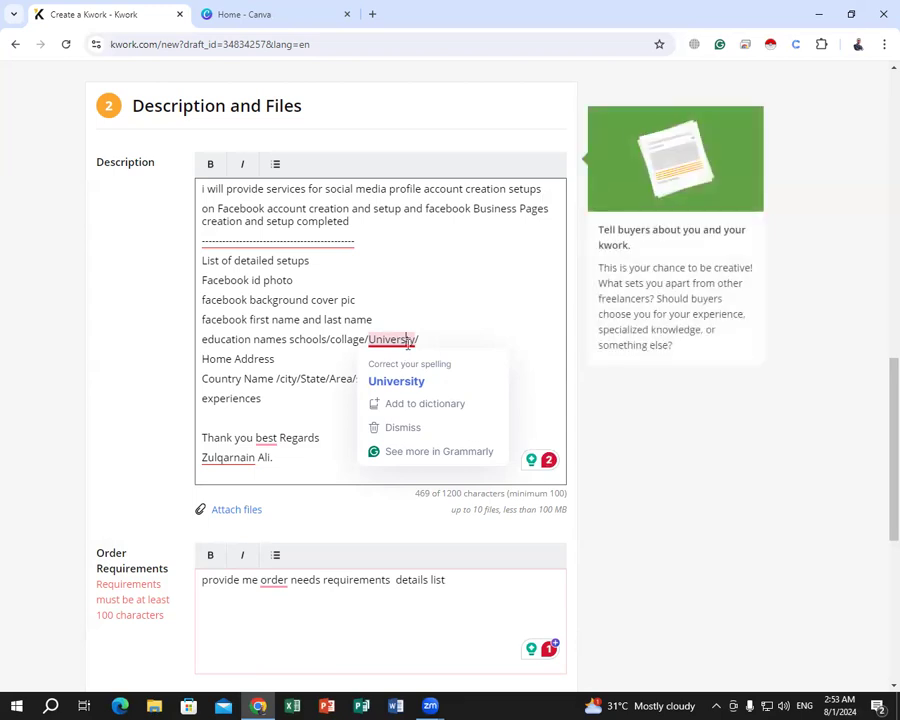
pyautogui.click(407, 341)
pyautogui.write('i')
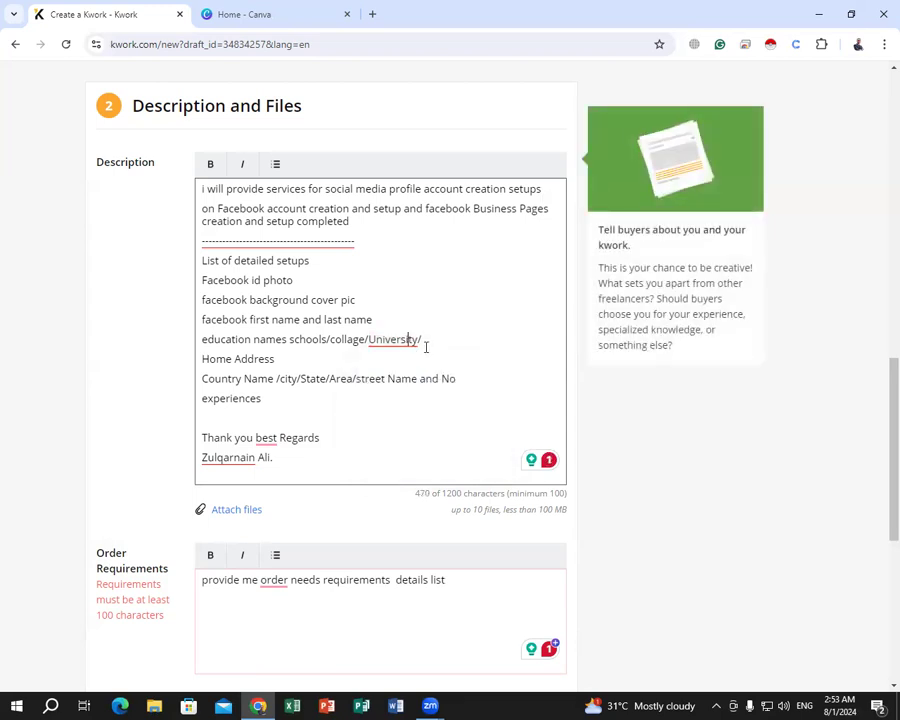
pyautogui.click(422, 339)
pyautogui.press('BackSpace')
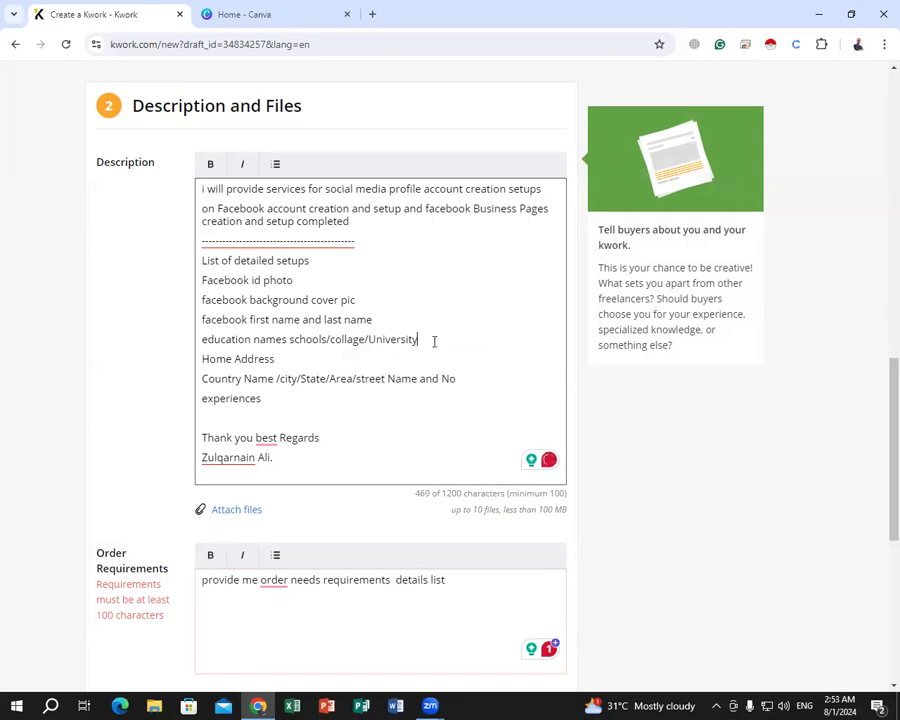
# Insert a line reading "About us" below the facebook first name and last name line.
pyautogui.click(303, 281)
pyautogui.click(304, 281)
pyautogui.click(389, 318)
pyautogui.press('Return')
pyautogui.write('About us')
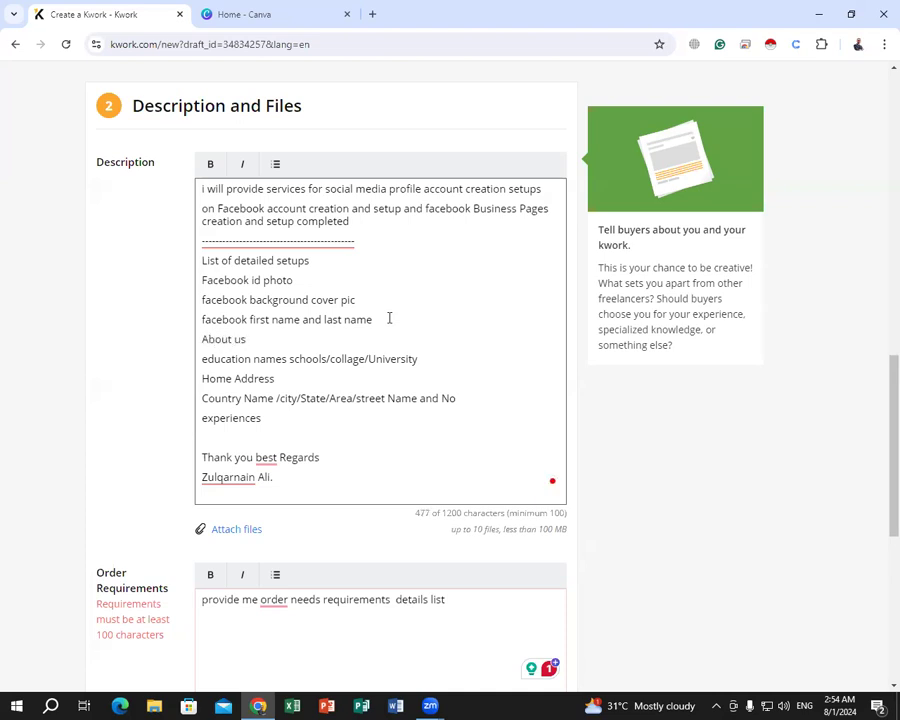
# Add a line reading "Call to action Botton" below the About us line.
pyautogui.press('Return')
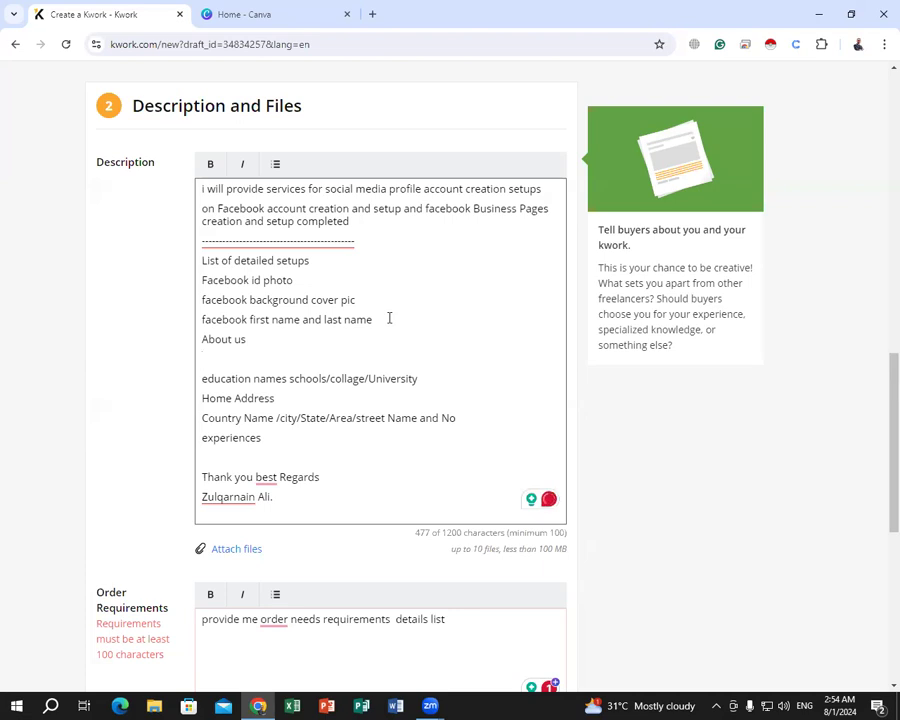
pyautogui.write('Call to action Bottion')
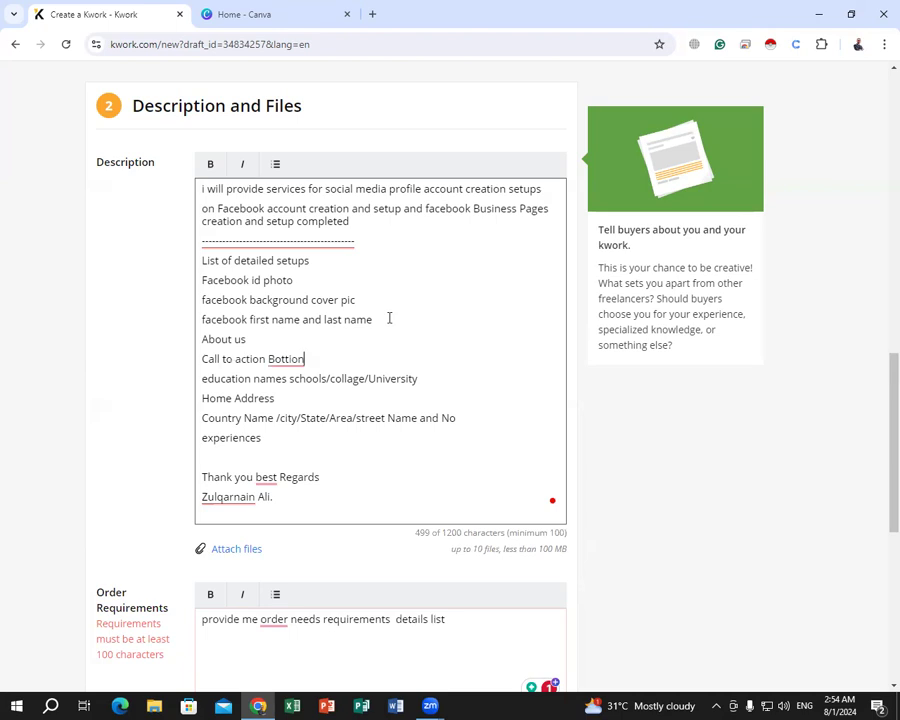
pyautogui.doubleClick(283, 359)
pyautogui.rightClick(305, 354)
pyautogui.click(292, 361)
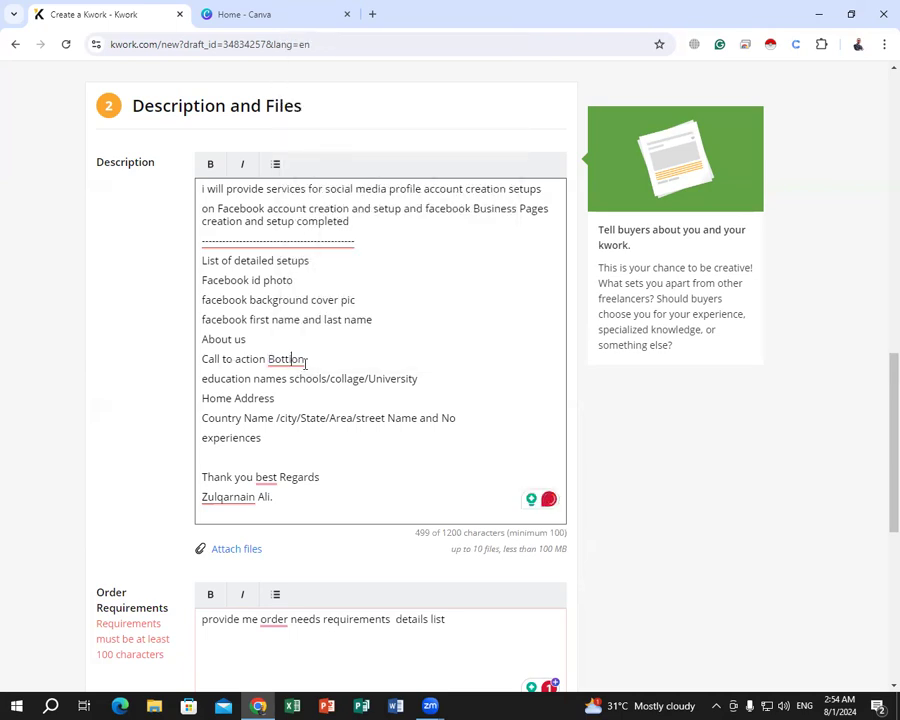
pyautogui.press('BackSpace')
pyautogui.press('BackSpace')
pyautogui.press('BackSpace')
pyautogui.press('BackSpace')
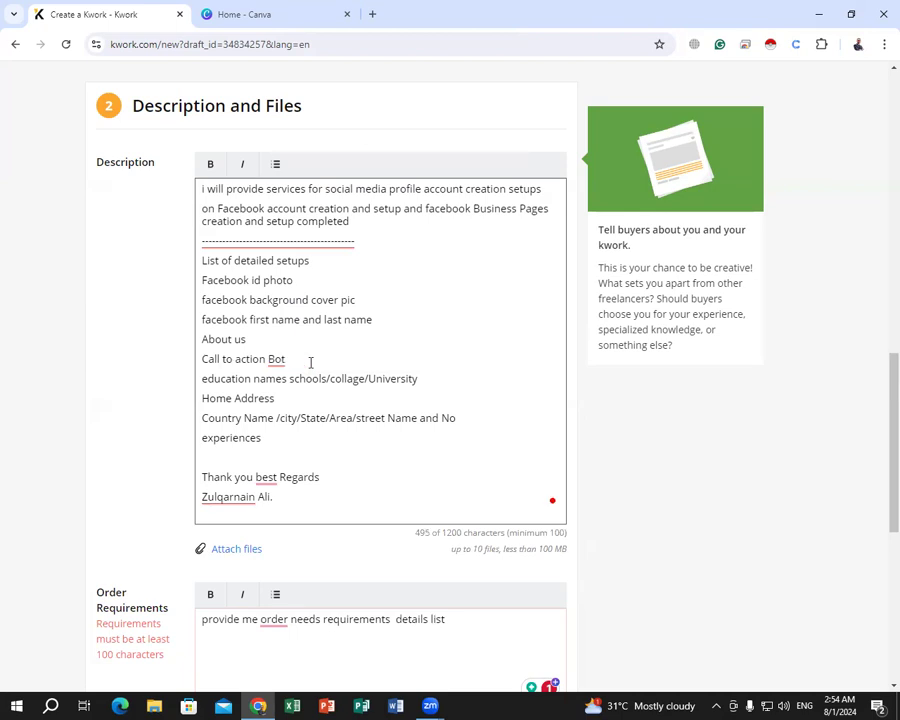
pyautogui.write('ton')
pyautogui.doubleClick(316, 355)
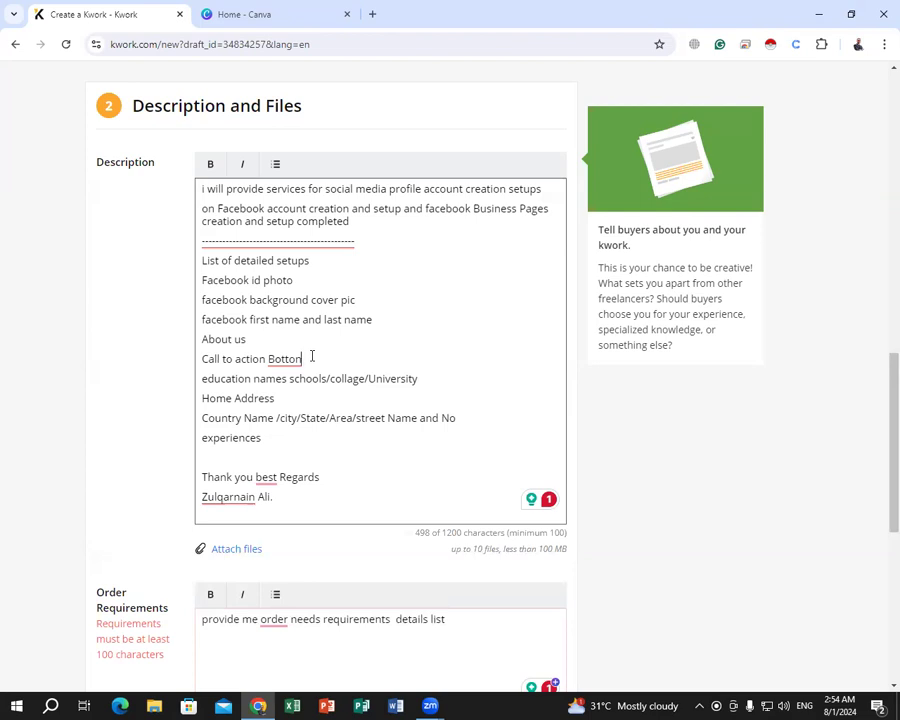
# Clear the writing suggestion on "best" in the closing line and extend the experiences line with "details /job section/company worked".
pyautogui.click(264, 476)
pyautogui.click(282, 490)
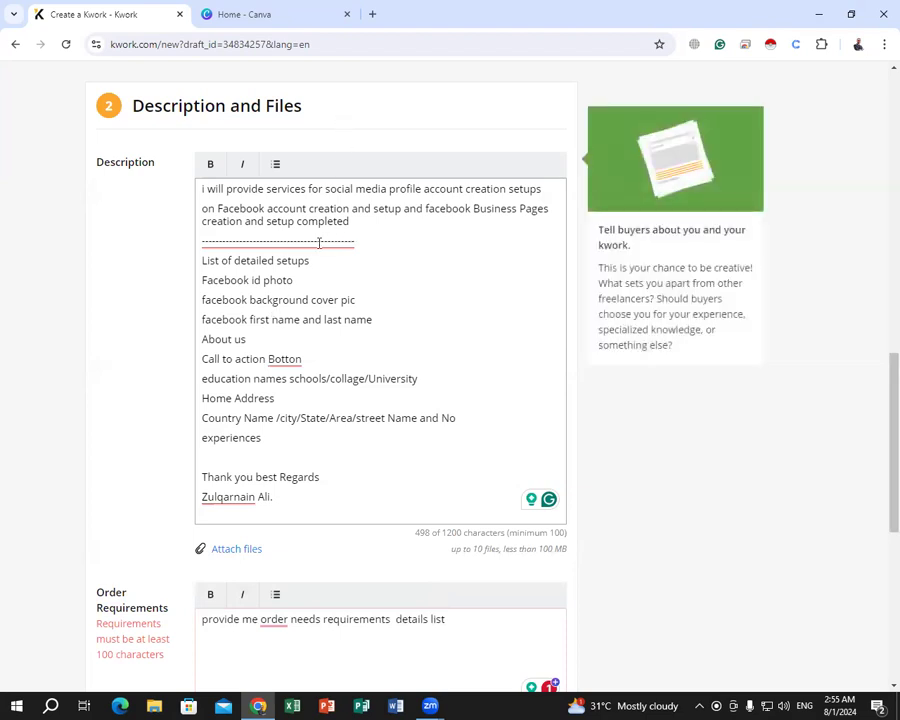
pyautogui.click(211, 457)
pyautogui.click(281, 438)
pyautogui.write('de')
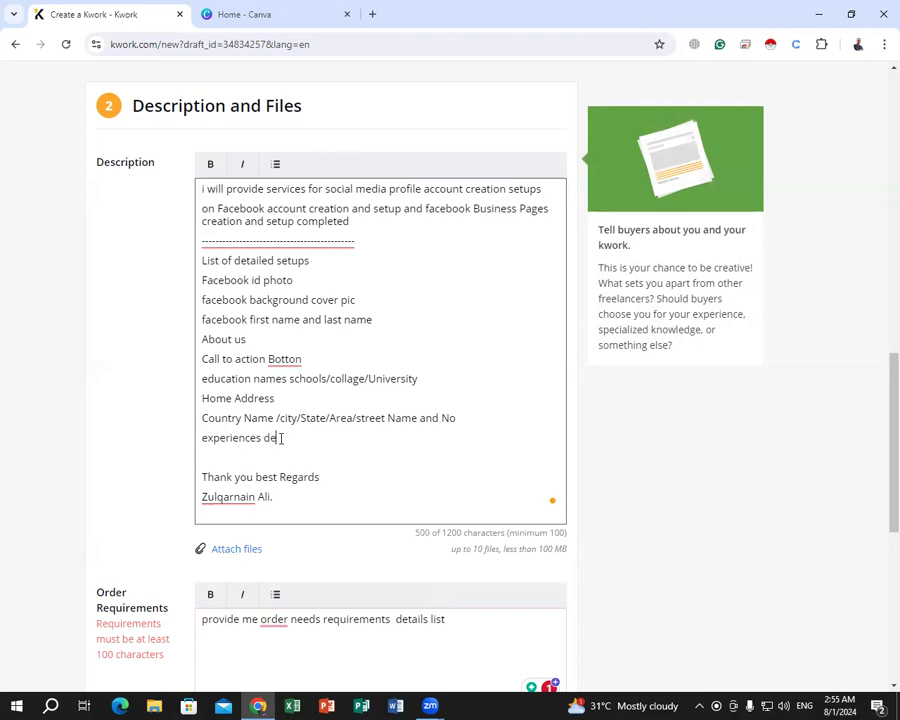
pyautogui.write('tails /')
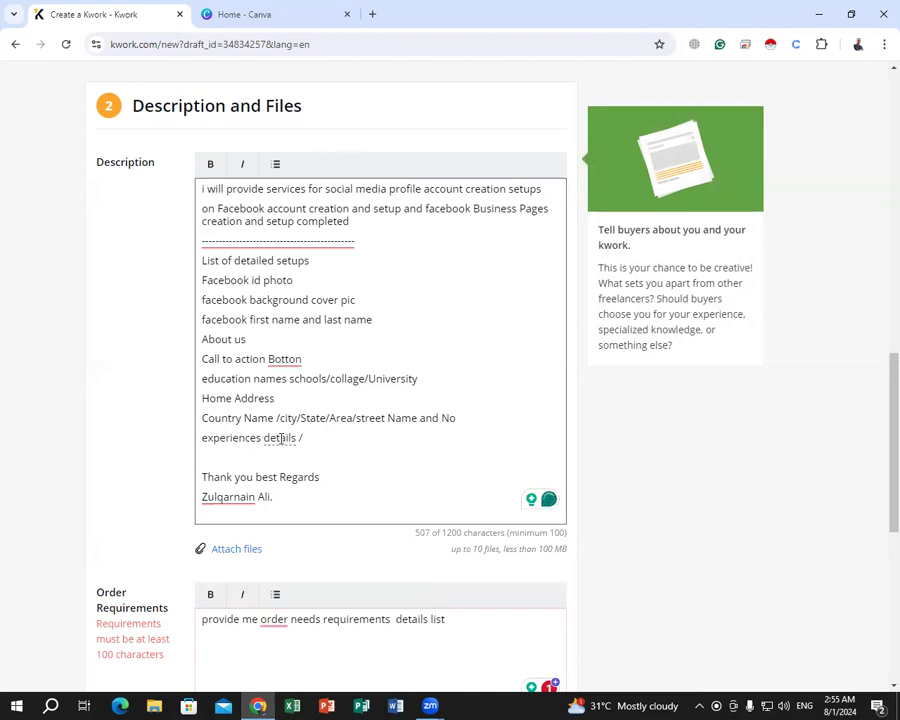
pyautogui.write('job section/copany worked')
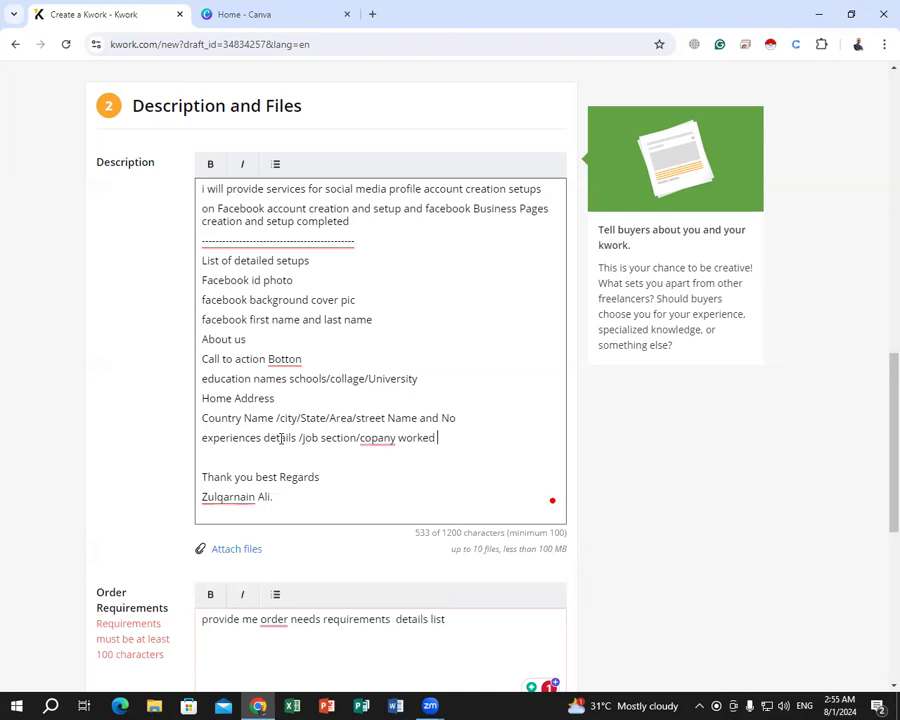
pyautogui.click(380, 443)
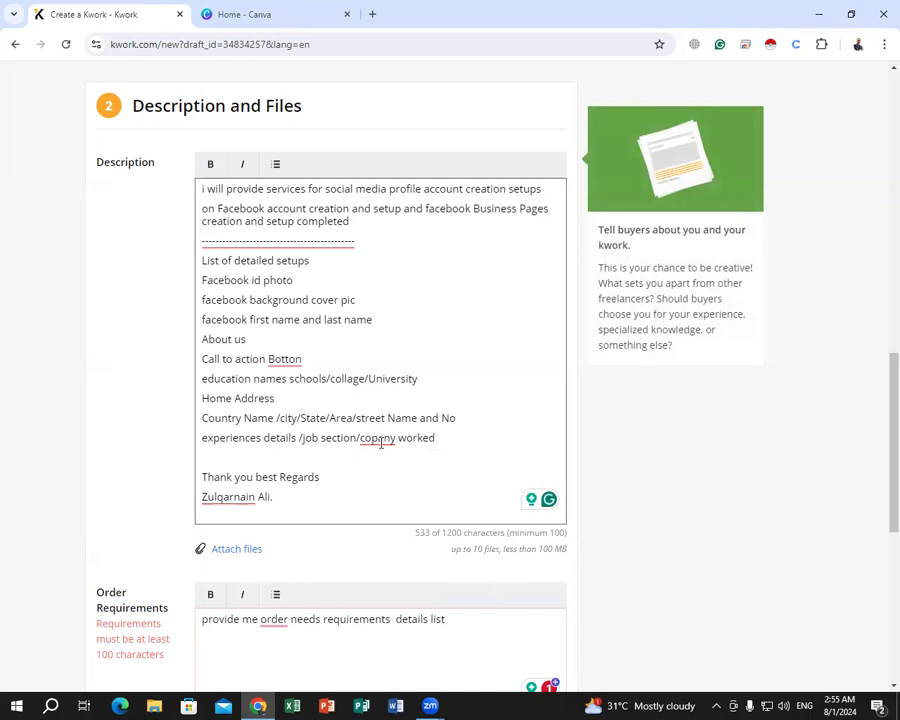
pyautogui.write('m')
pyautogui.click(358, 453)
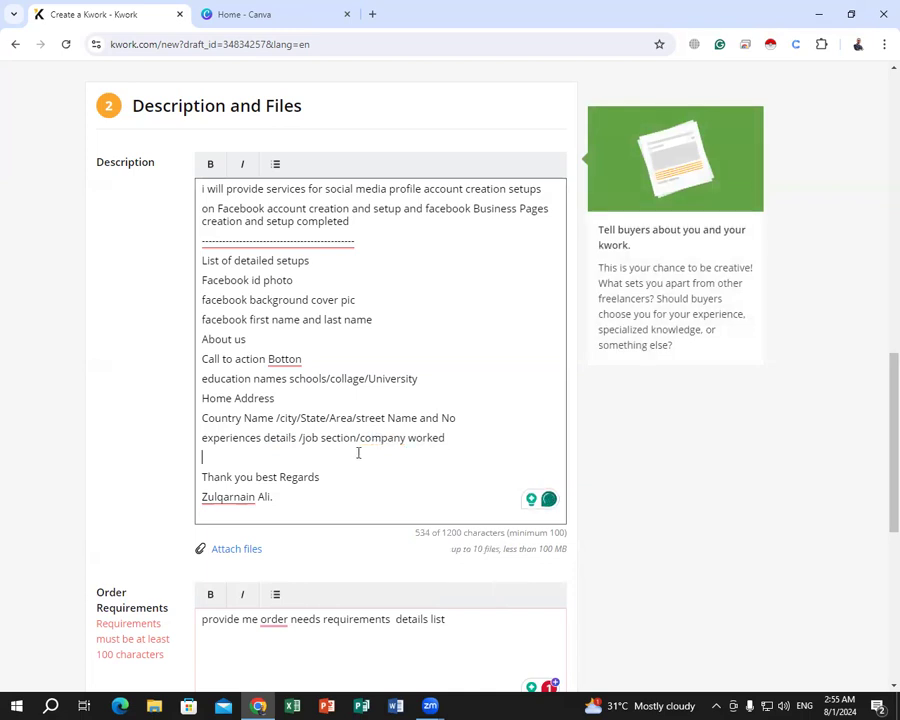
# Change "Botton" to "Batton" in the call to action line.
pyautogui.click(279, 359)
pyautogui.press('BackSpace')
pyautogui.write('atto')
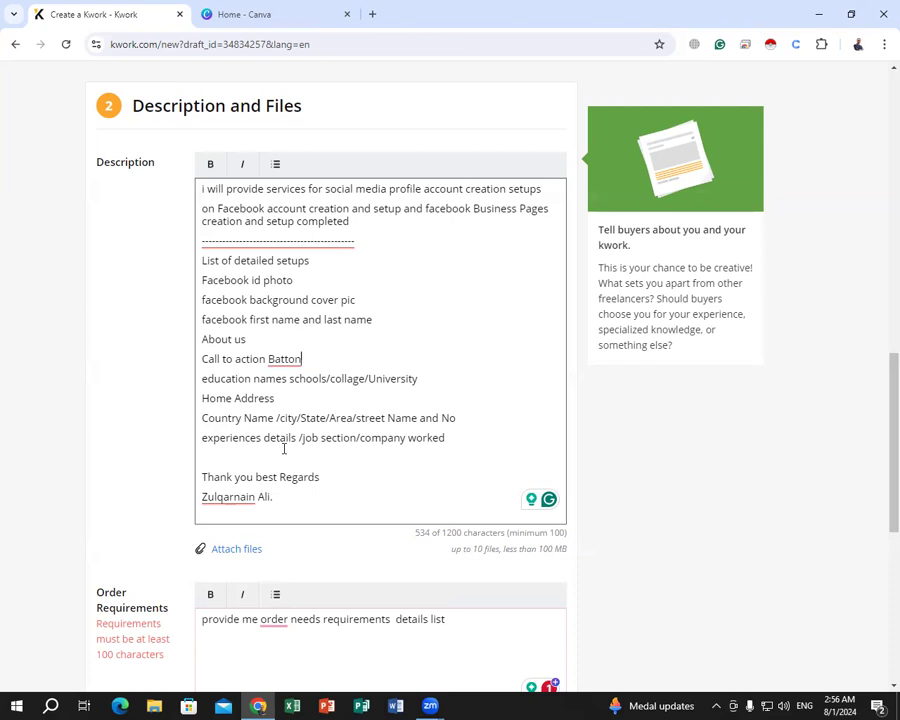
# Try to apply the suggested wording "provide me with order" in the Order Requirements text.
pyautogui.scroll(-3, 297, 418)
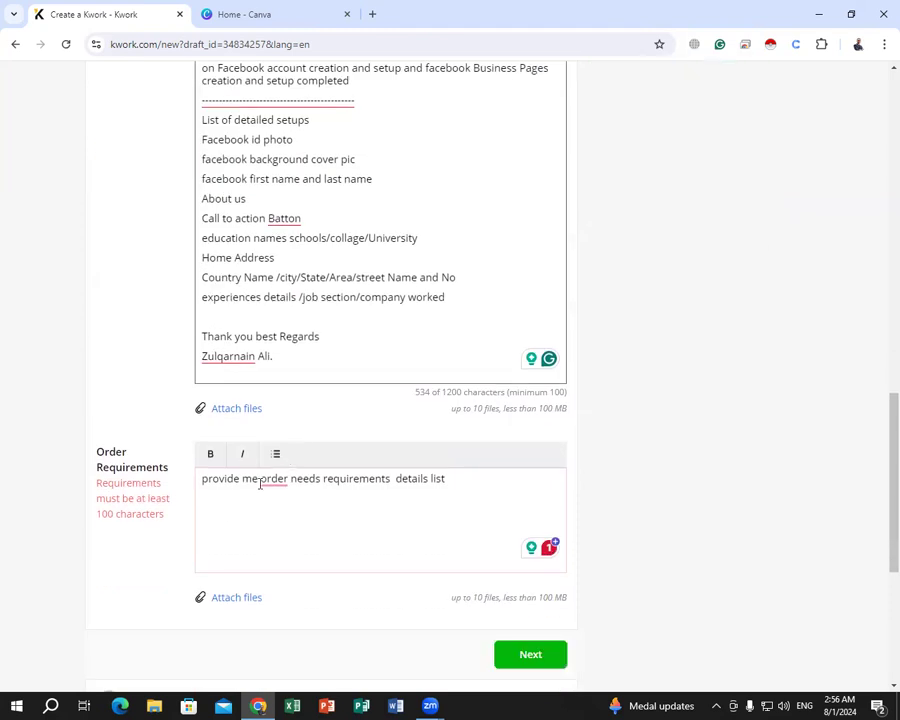
pyautogui.click(258, 488)
pyautogui.click(300, 519)
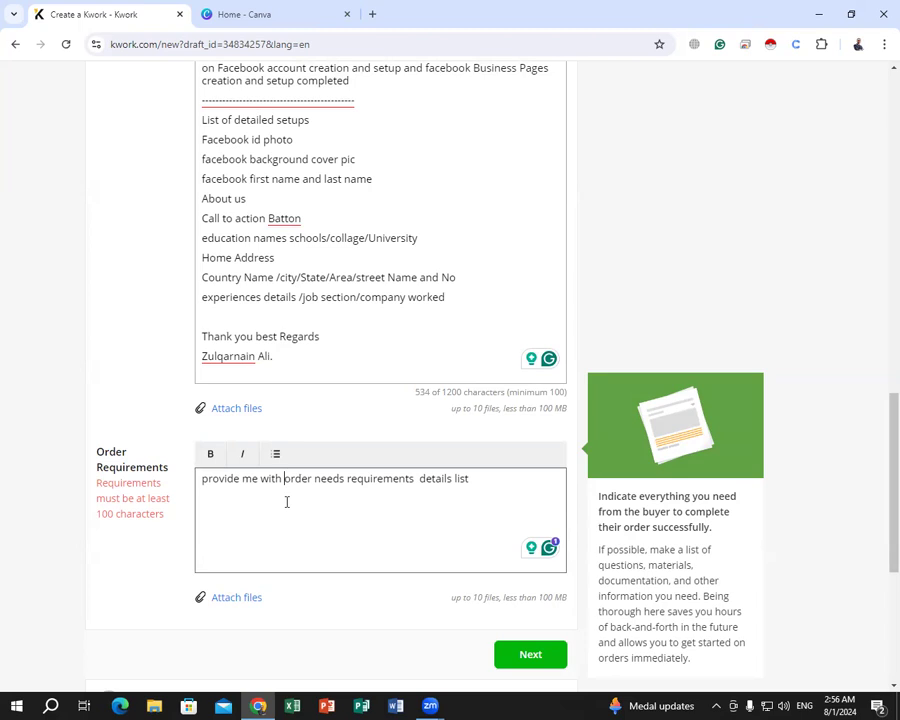
# Extend the call to action line with "for example" and start a new line below it.
pyautogui.click(303, 220)
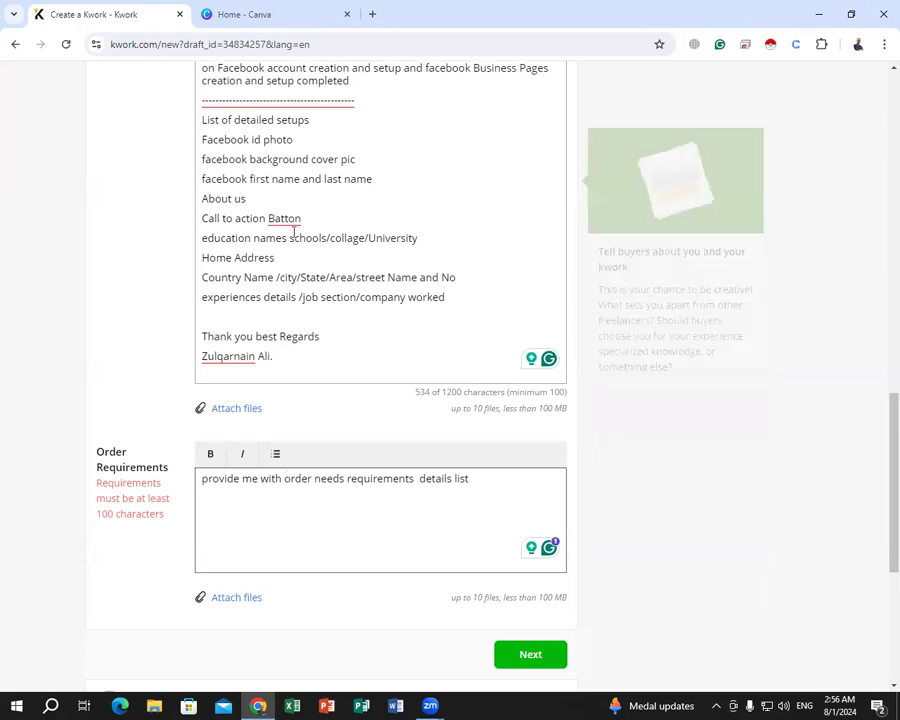
pyautogui.write('for')
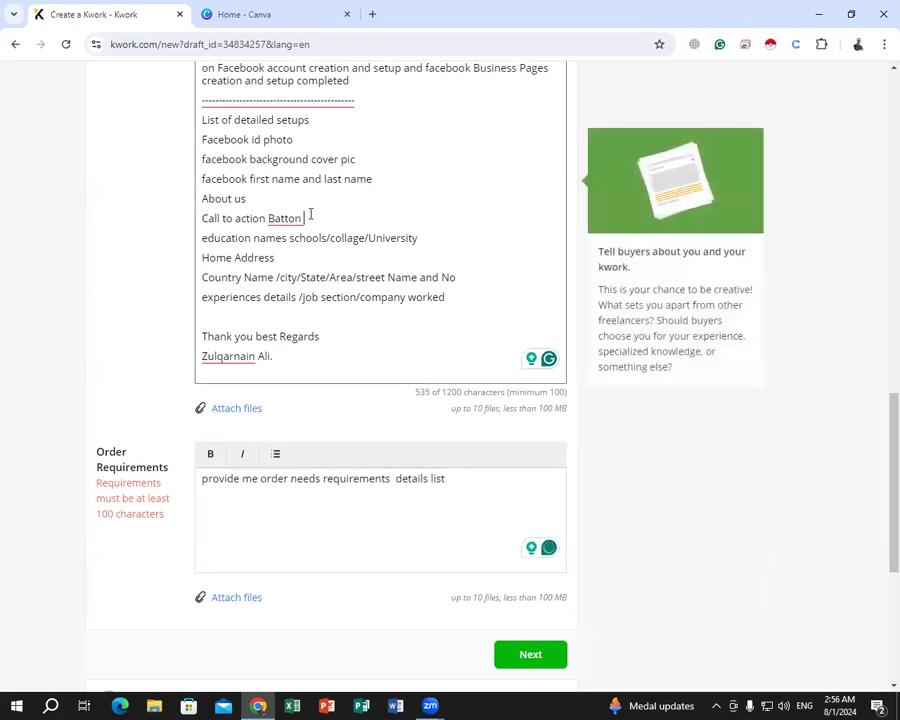
pyautogui.write(' ex')
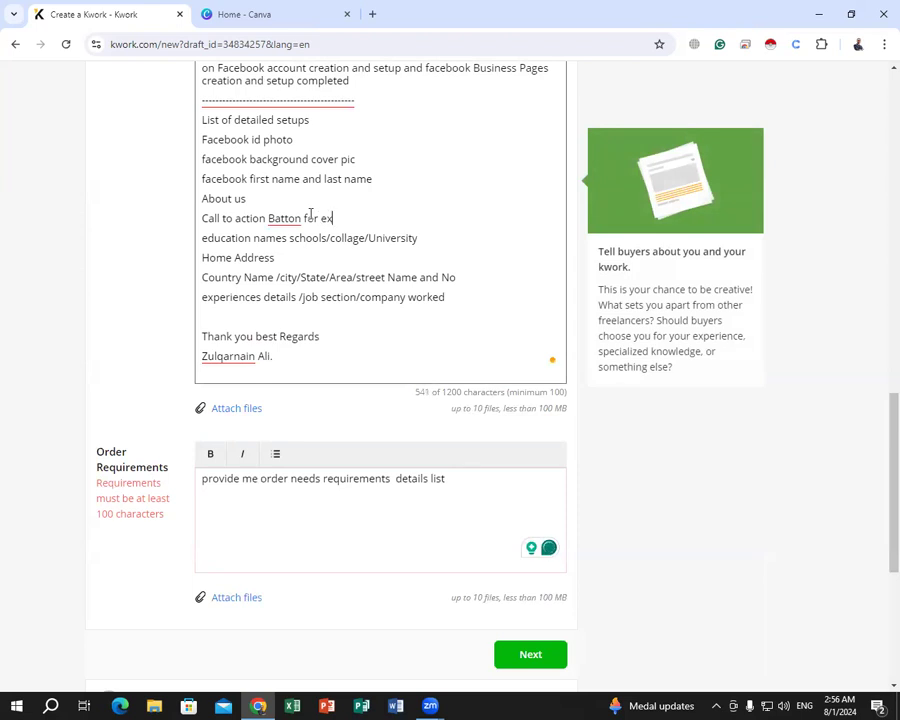
pyautogui.write('ample')
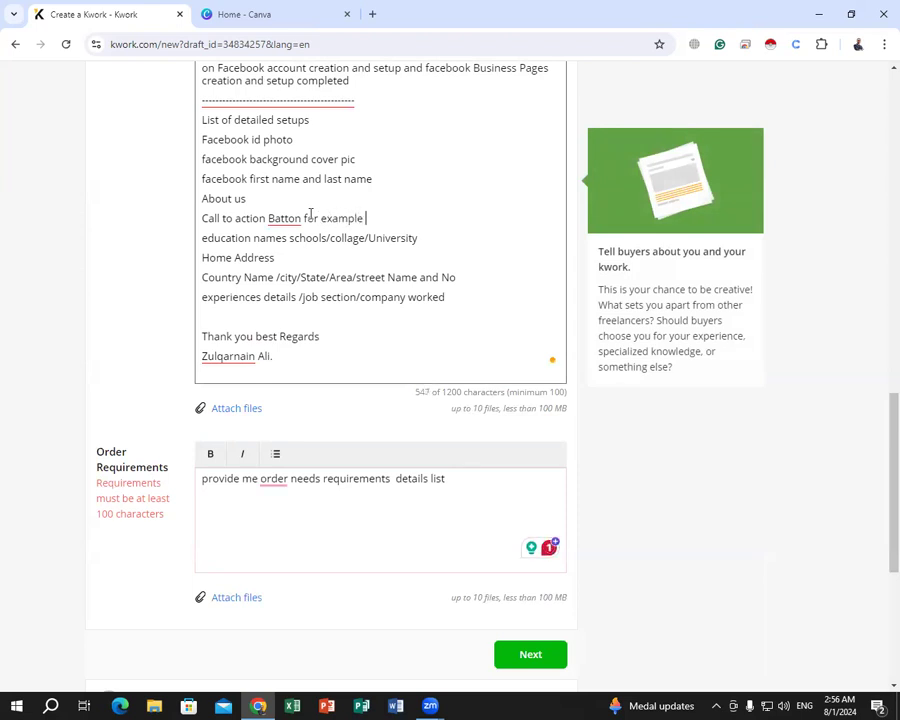
pyautogui.press('Return')
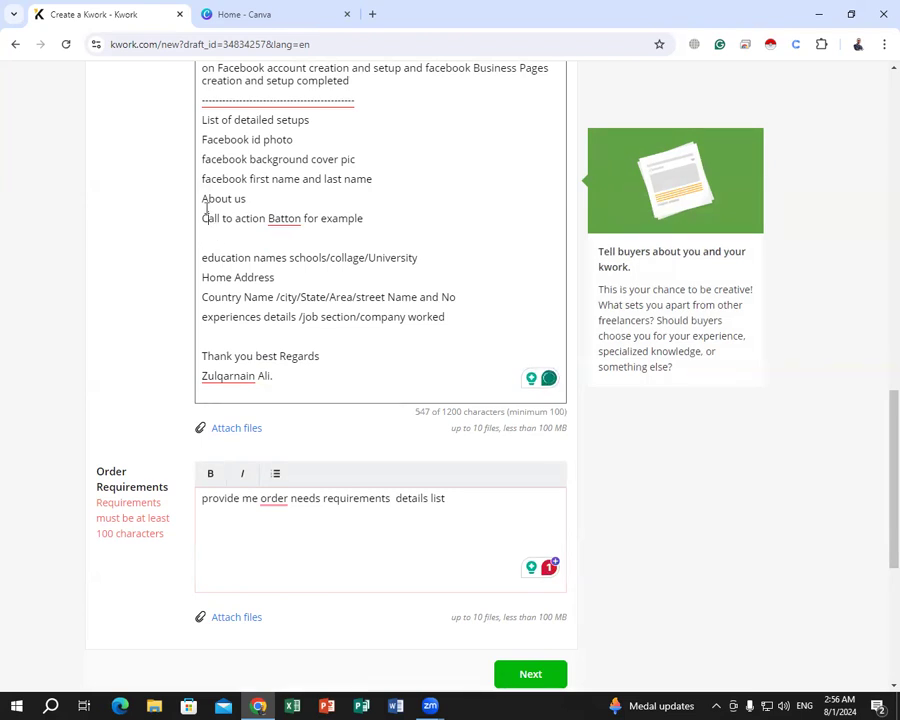
# Cut the "Call to action Batton for example" line from below About us and remove the leftover empty lines.
pyautogui.moveTo(203, 216); pyautogui.dragTo(364, 217)
pyautogui.hotkey('ctrl', 'c')
pyautogui.rightClick(357, 223)
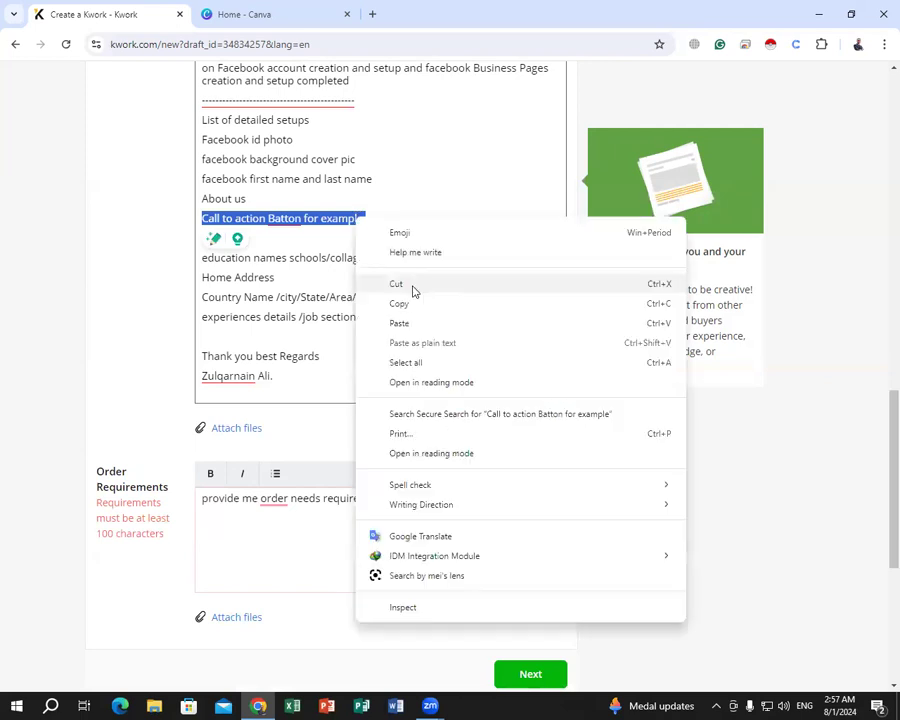
pyautogui.click(400, 283)
pyautogui.press('BackSpace')
pyautogui.press('BackSpace')
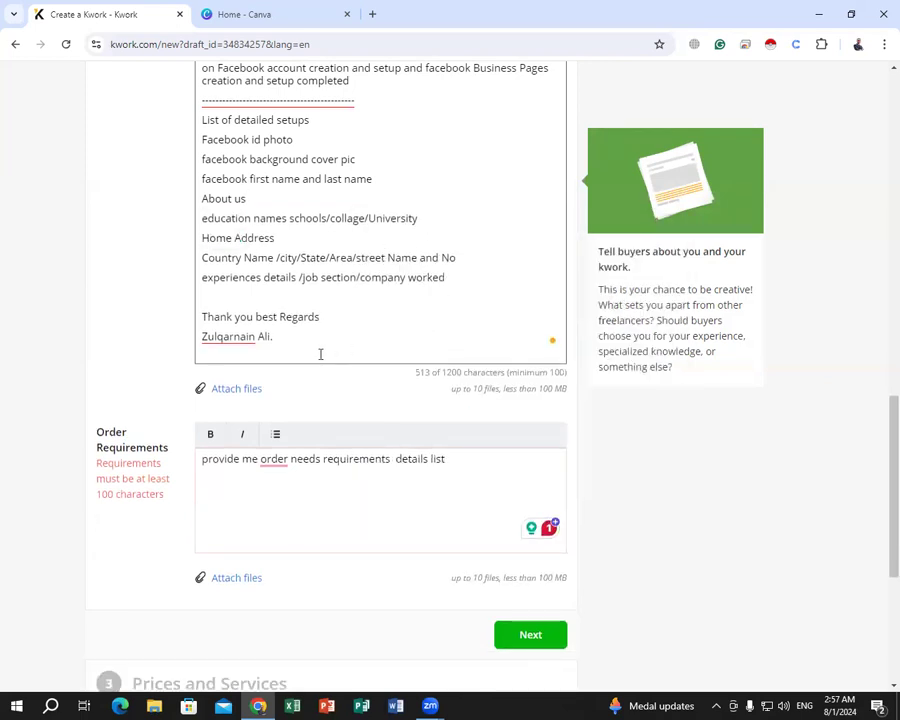
# Add a dashed separator below the experiences line and paste the cut call to action line beneath it.
pyautogui.click(213, 293)
pyautogui.write('---------------------')
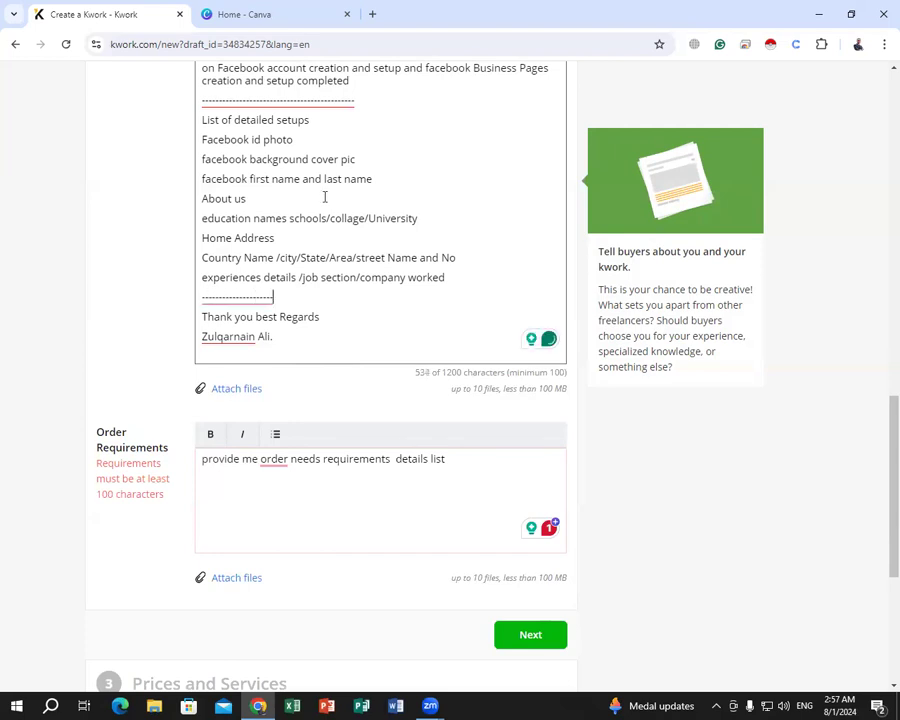
pyautogui.scroll(3, 319, 293)
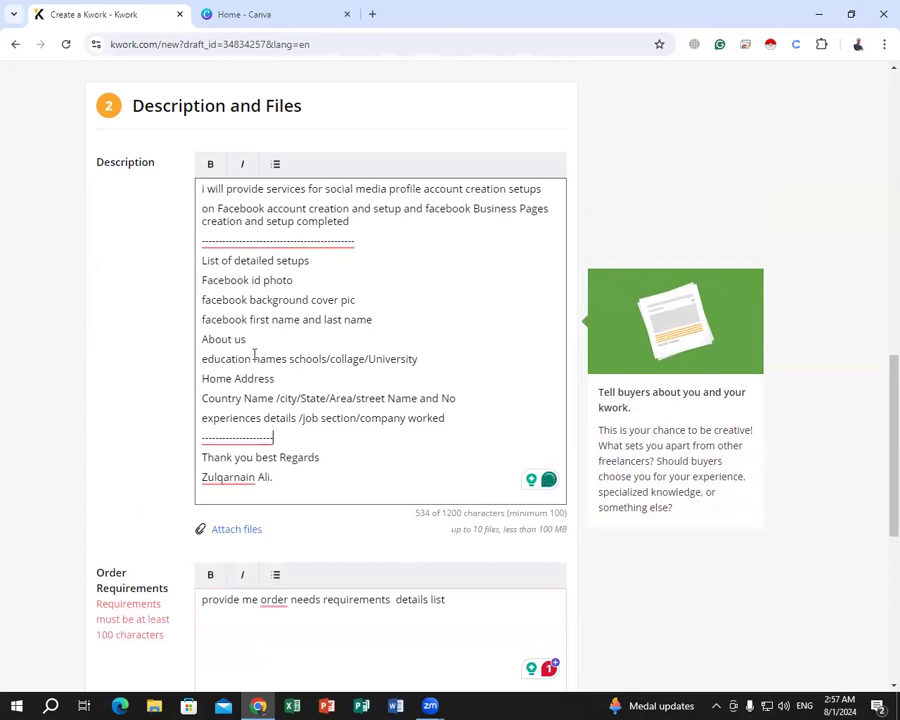
pyautogui.press('Return')
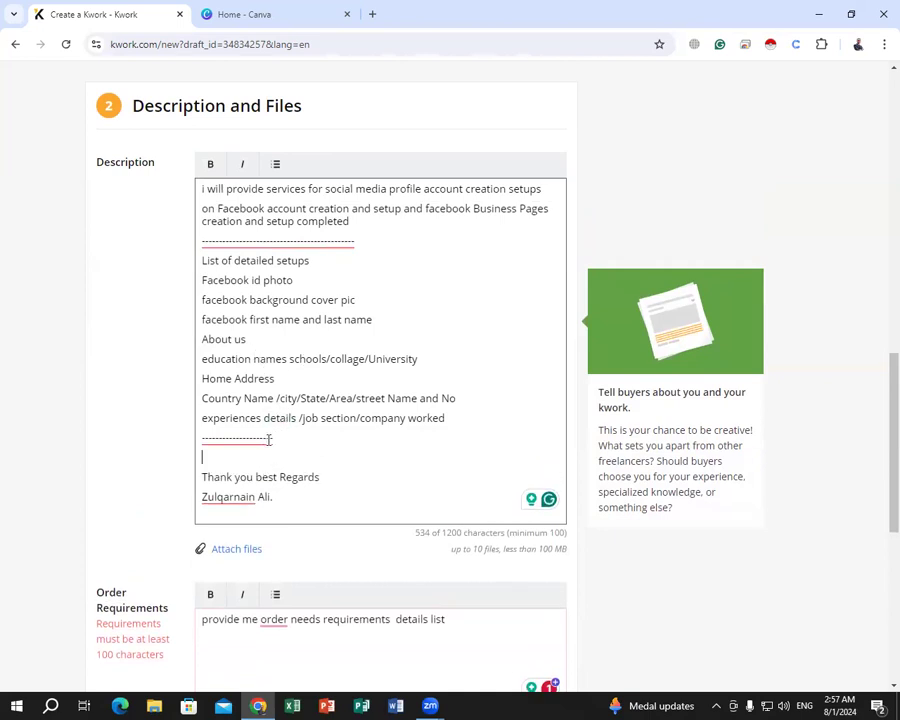
pyautogui.rightClick(211, 452)
pyautogui.click(272, 249)
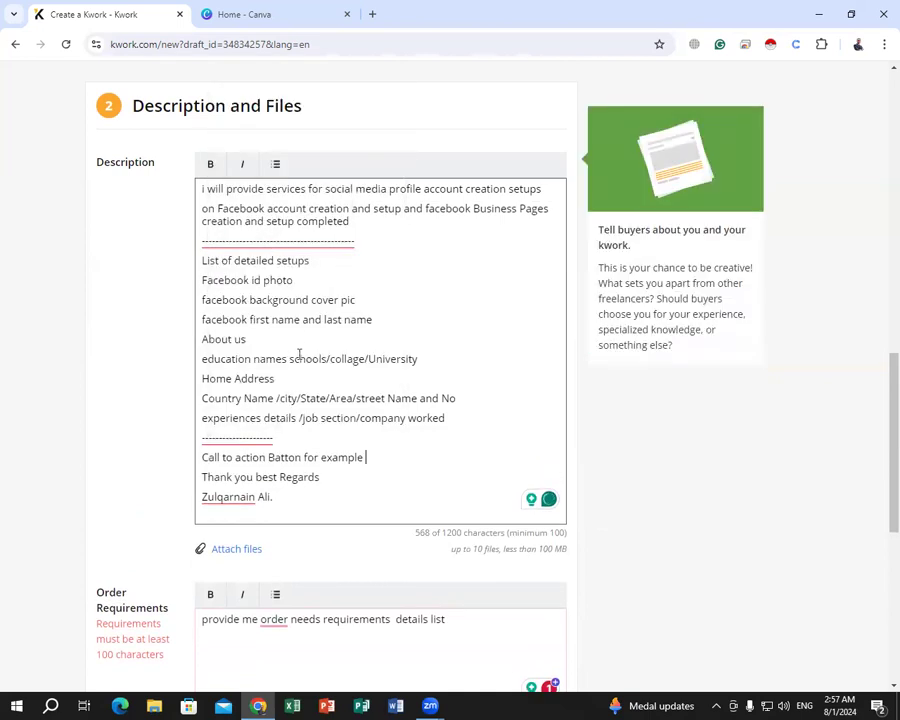
# Correct "Batton" to "Button" in the call to action line.
pyautogui.click(281, 457)
pyautogui.press('BackSpace')
pyautogui.write('u')
# List "Call Now", "Follow" and "Like" on separate lines below the call to action line.
pyautogui.click(372, 455)
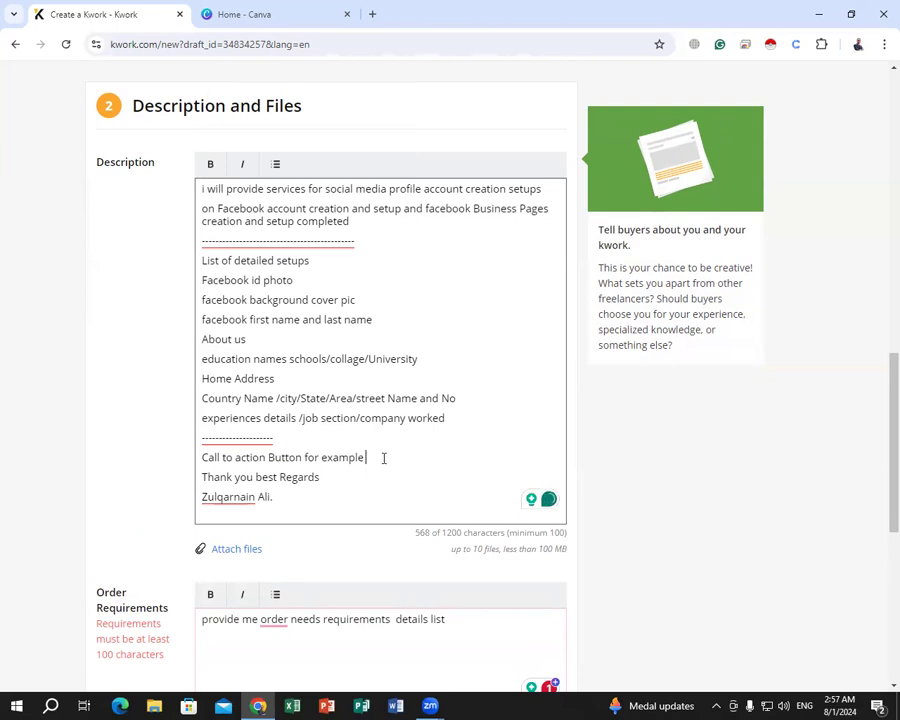
pyautogui.press('Return')
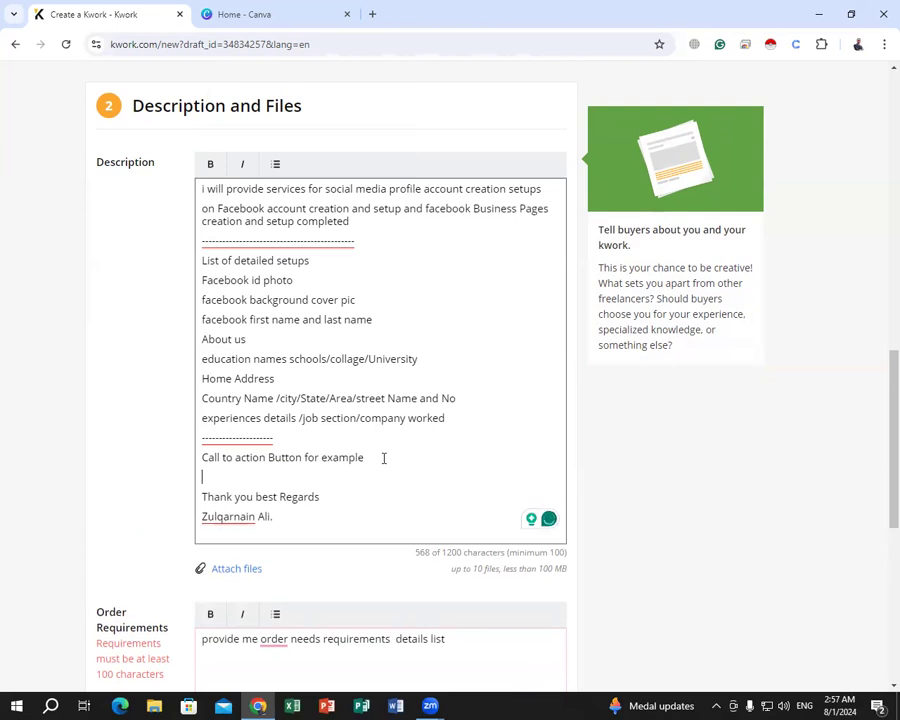
pyautogui.write('Call Now')
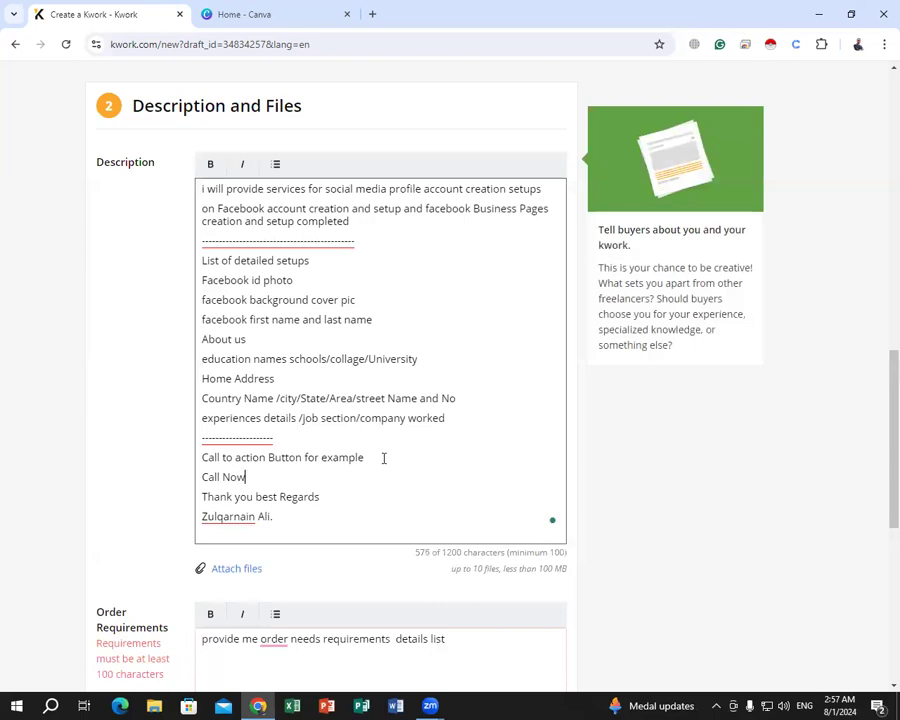
pyautogui.press('Return')
pyautogui.write('Follow')
pyautogui.press('Return')
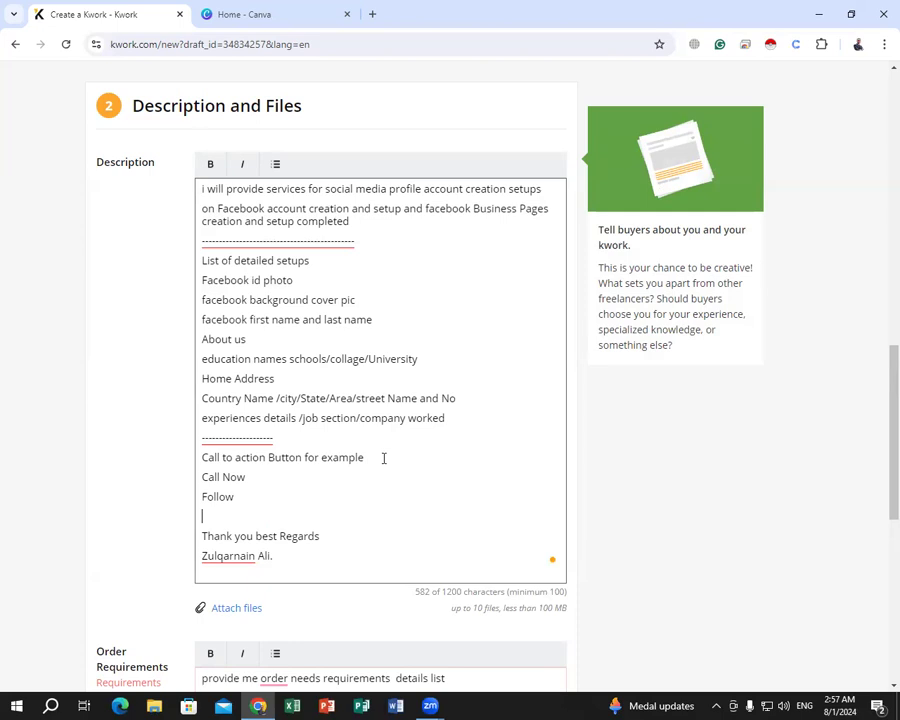
pyautogui.write('Like')
pyautogui.press('Return')
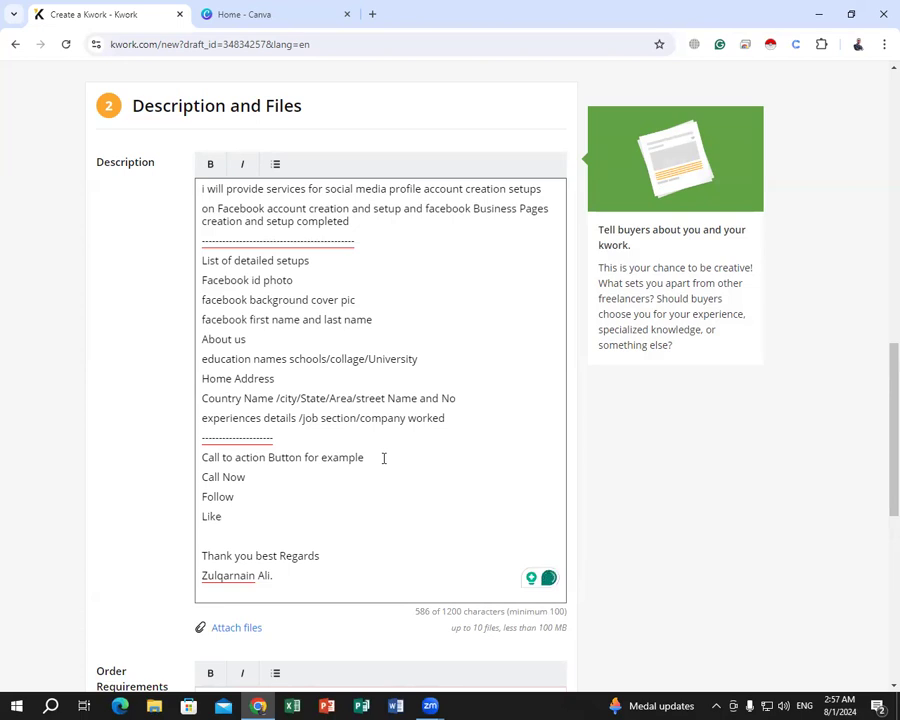
# Add a "Subscribe" line below Like, correcting its spelling.
pyautogui.write('Subcribe')
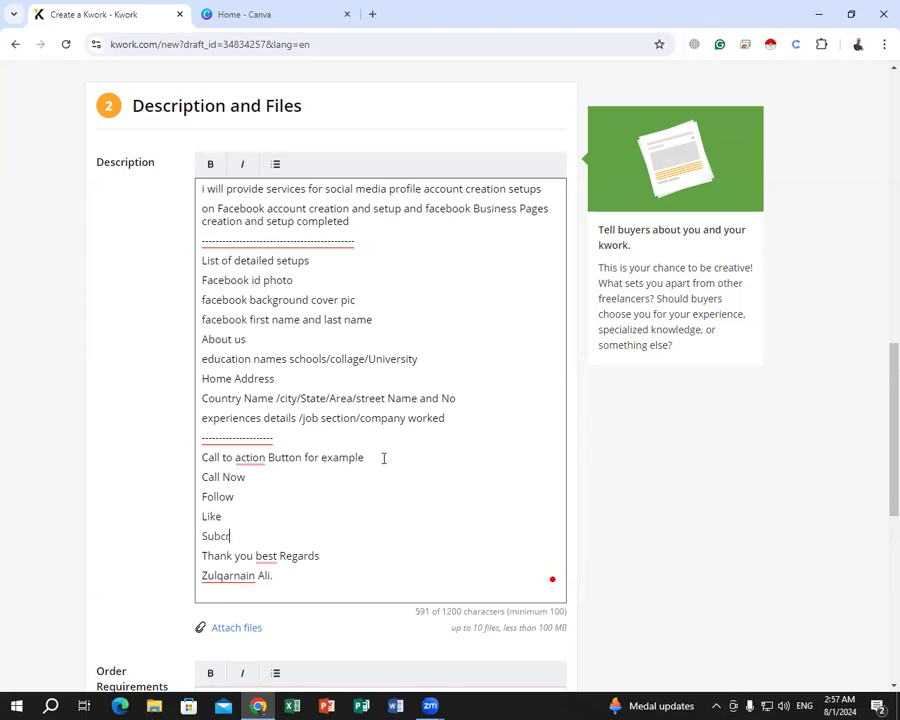
pyautogui.press('Return')
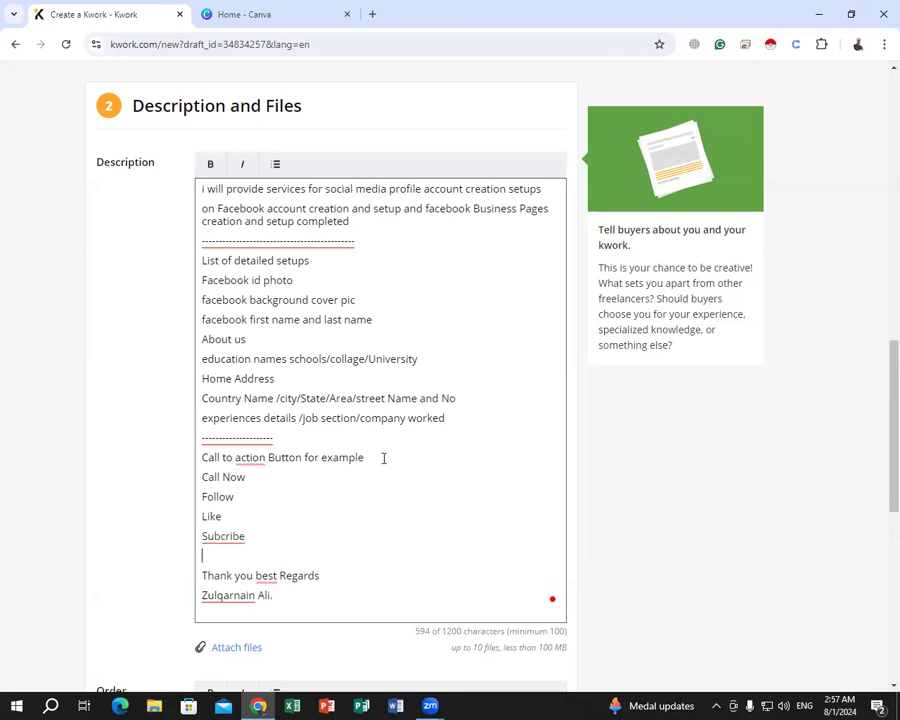
pyautogui.click(220, 537)
pyautogui.click(232, 538)
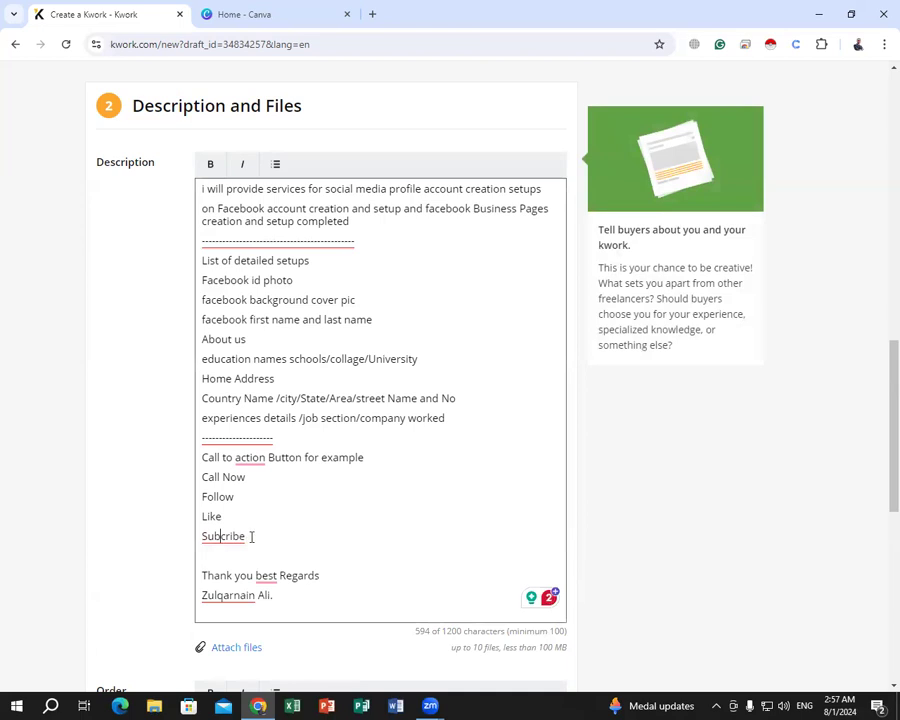
pyautogui.write('s')
# Add "Whatsapp" and "message" as separate lines below Subscribe.
pyautogui.click(212, 547)
pyautogui.write('Whatsapp')
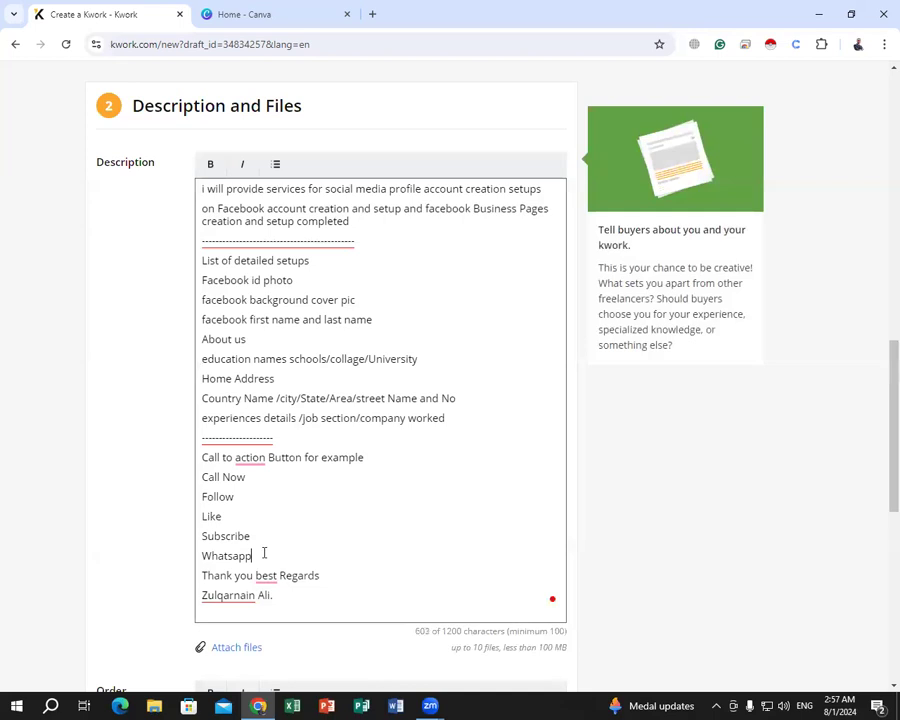
pyautogui.press('Return')
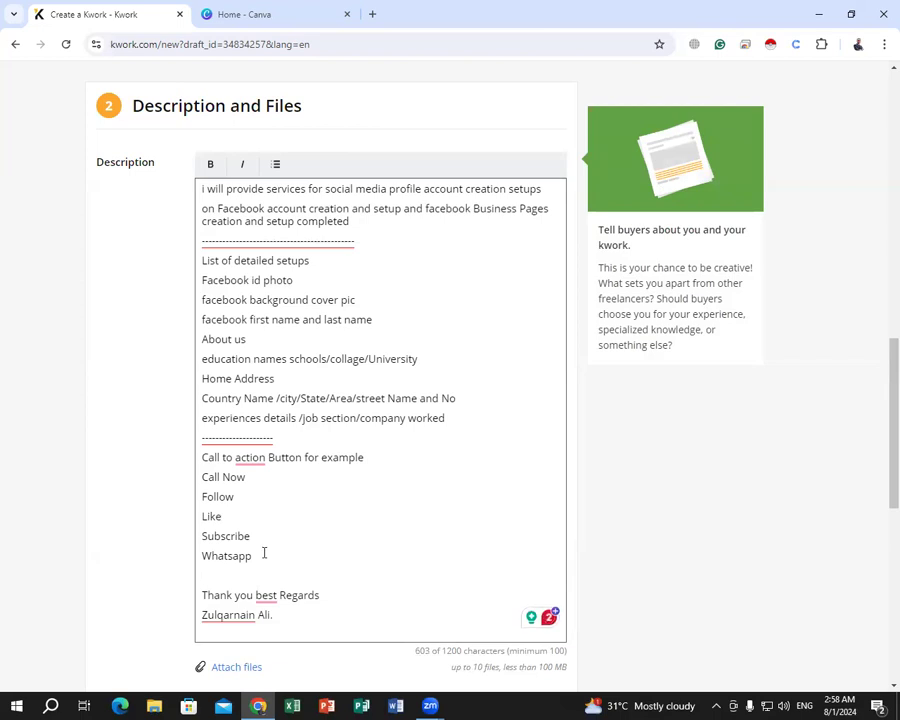
pyautogui.write('messagess')
pyautogui.press('BackSpace')
pyautogui.press('BackSpace')
pyautogui.press('Return')
# Add an "Appointment Booking" line below message.
pyautogui.write('App')
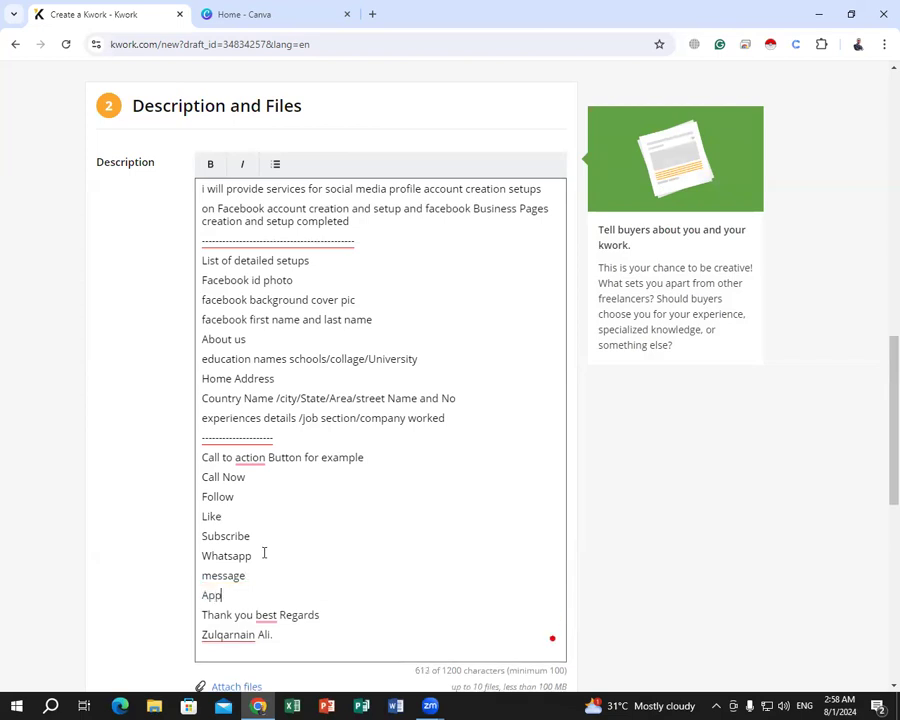
pyautogui.write('ointment B')
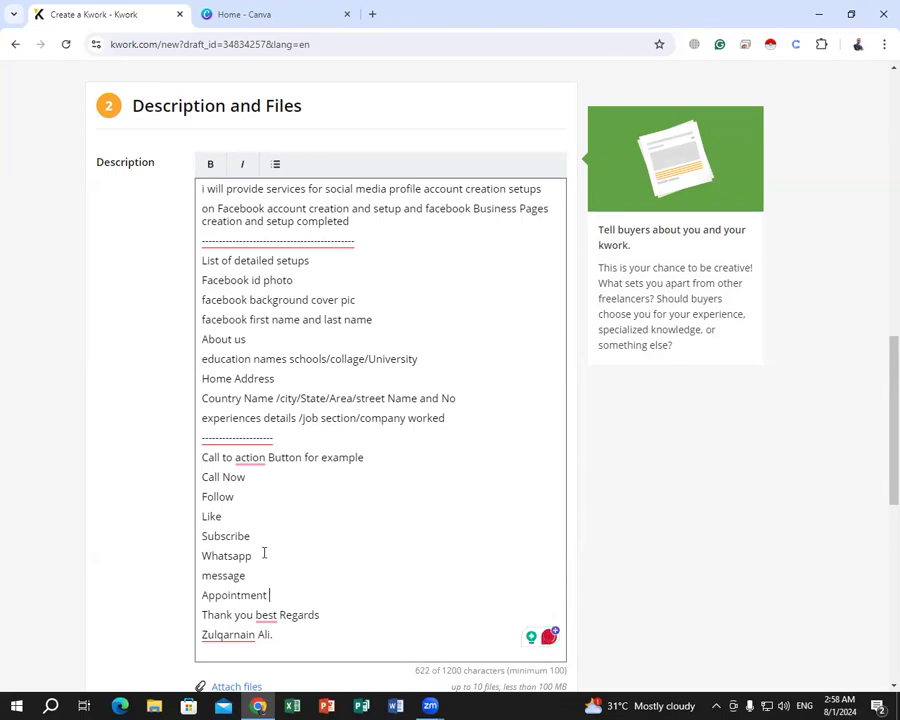
pyautogui.write('ookin')
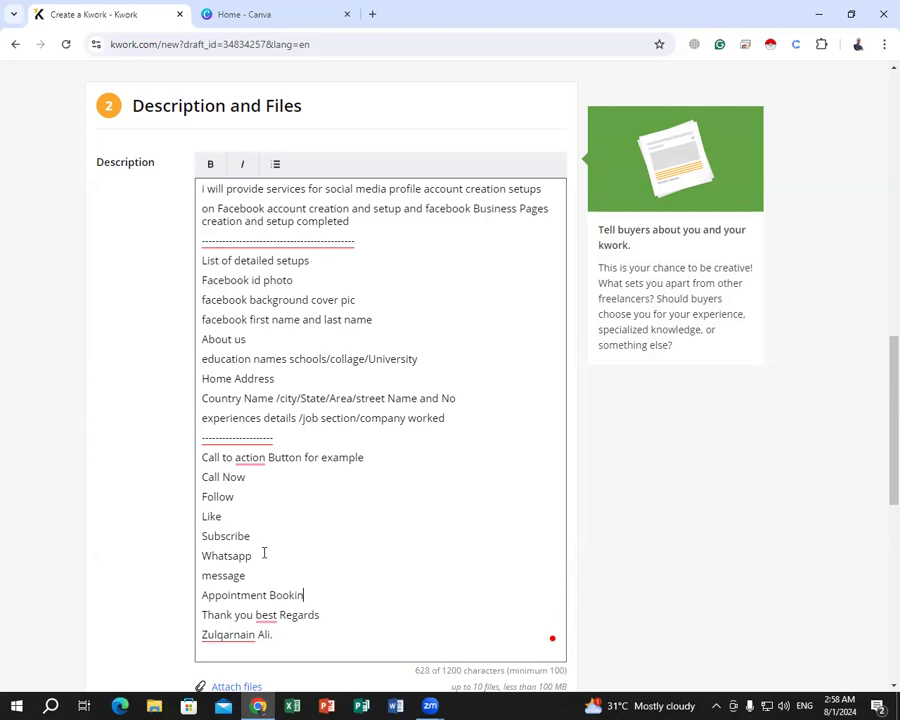
pyautogui.write('g Schhle')
pyautogui.scroll(-1, 323, 523)
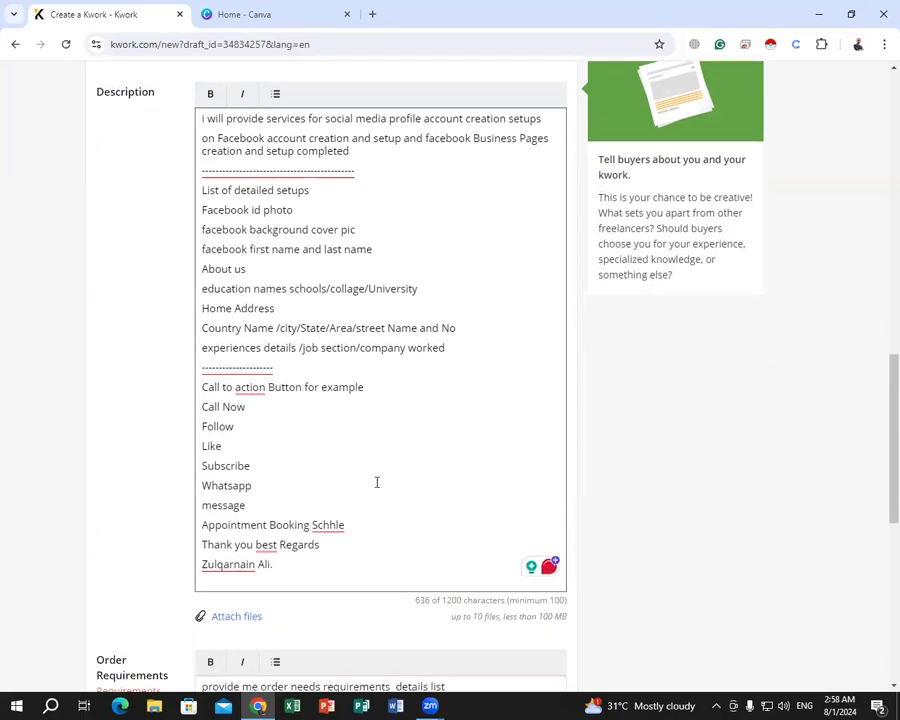
pyautogui.press('BackSpace')
pyautogui.press('BackSpace')
pyautogui.press('BackSpace')
pyautogui.press('BackSpace')
pyautogui.press('BackSpace')
pyautogui.press('BackSpace')
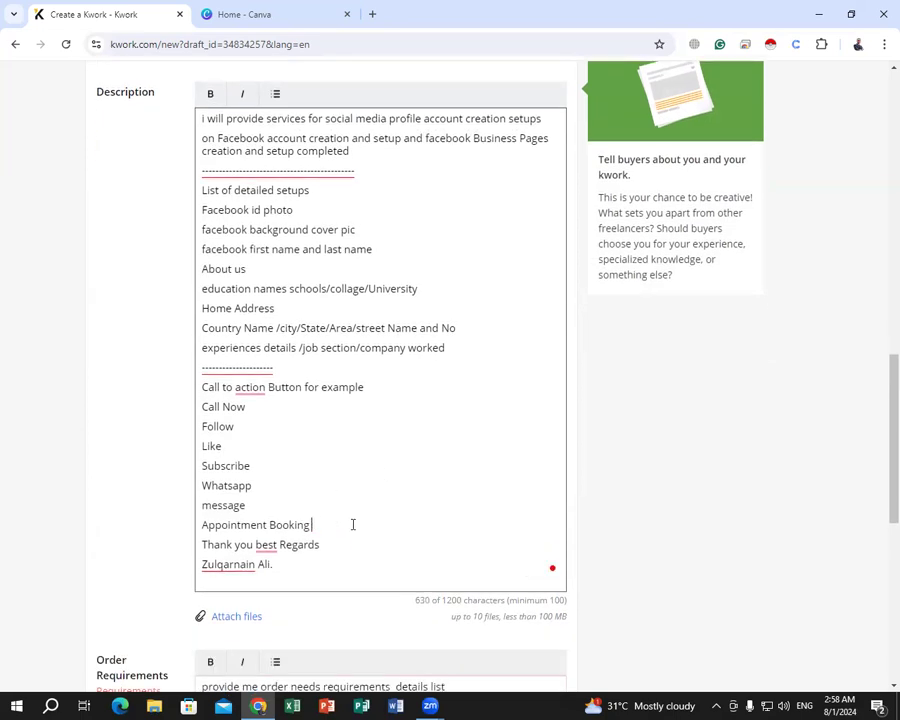
# Add "Buy Now" and "Order Now" as separate lines below Appointment Booking.
pyautogui.press('Return')
pyautogui.write('Buy Now')
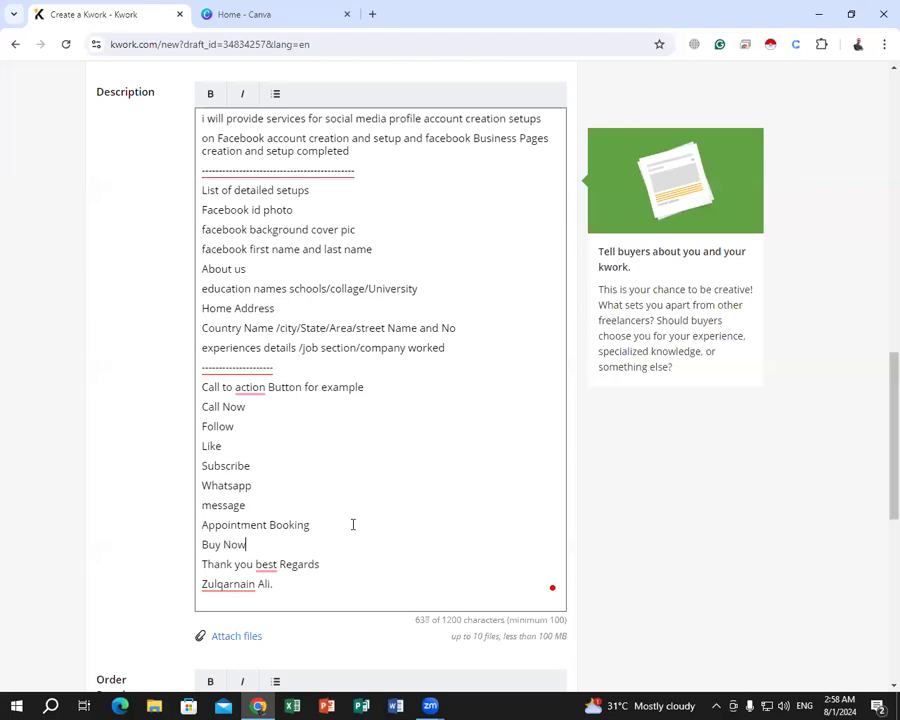
pyautogui.press('Return')
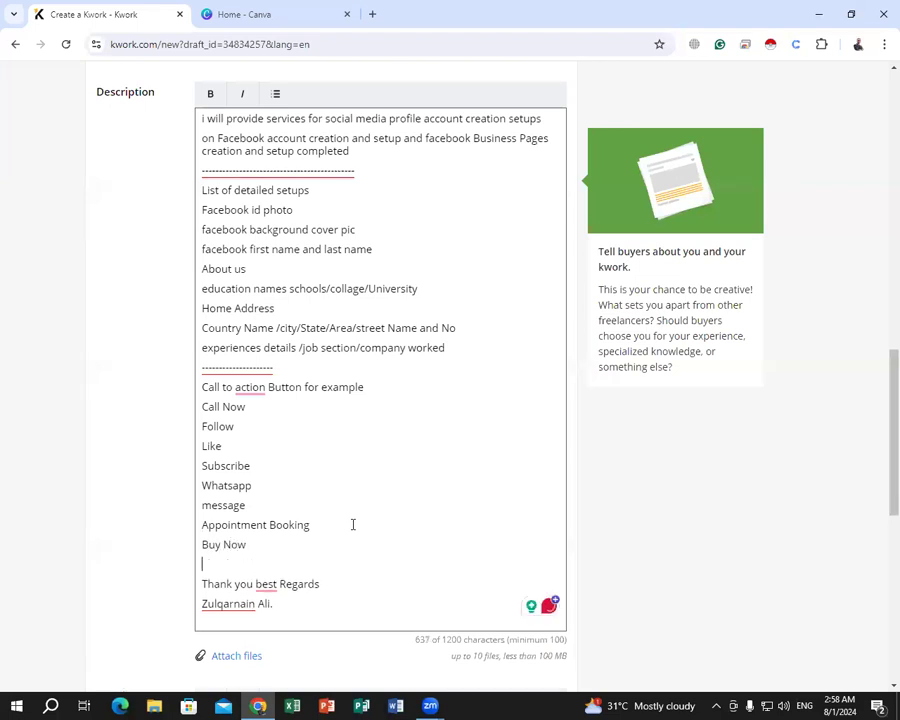
pyautogui.write('Order Noe')
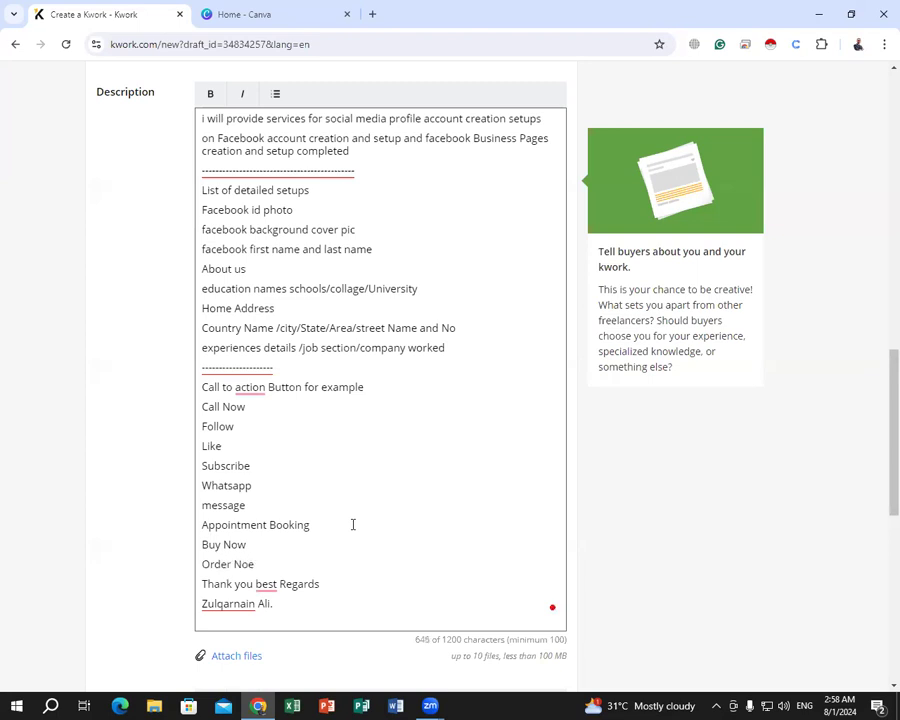
pyautogui.press('BackSpace')
pyautogui.write('w')
pyautogui.press('Return')
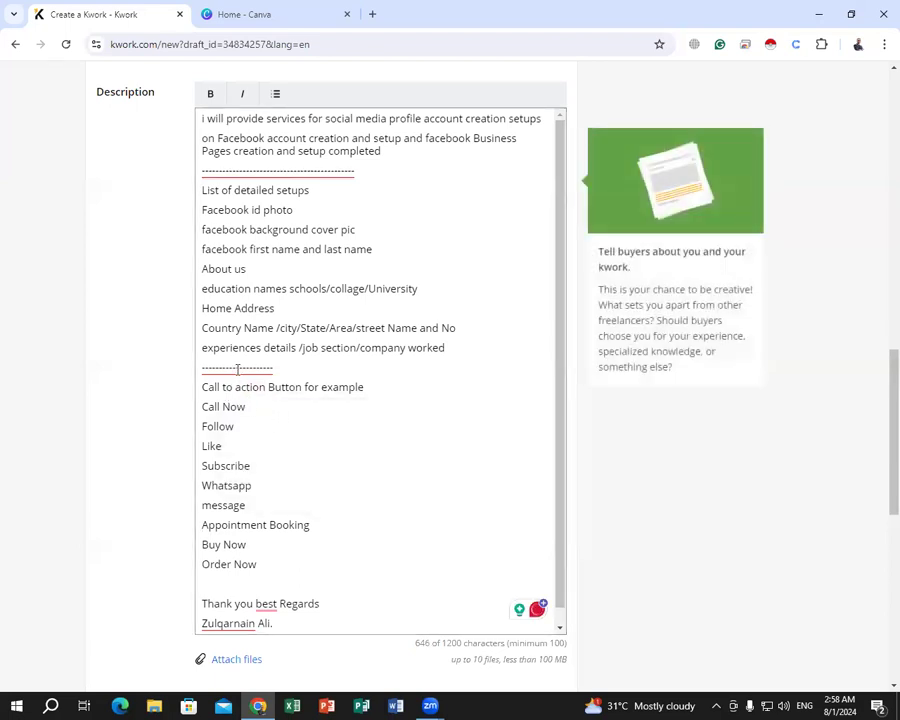
# Insert a dashed separator between the Order Now line and the closing thank-you line, shortening it to a moderate length.
pyautogui.scroll(-1, 237, 371)
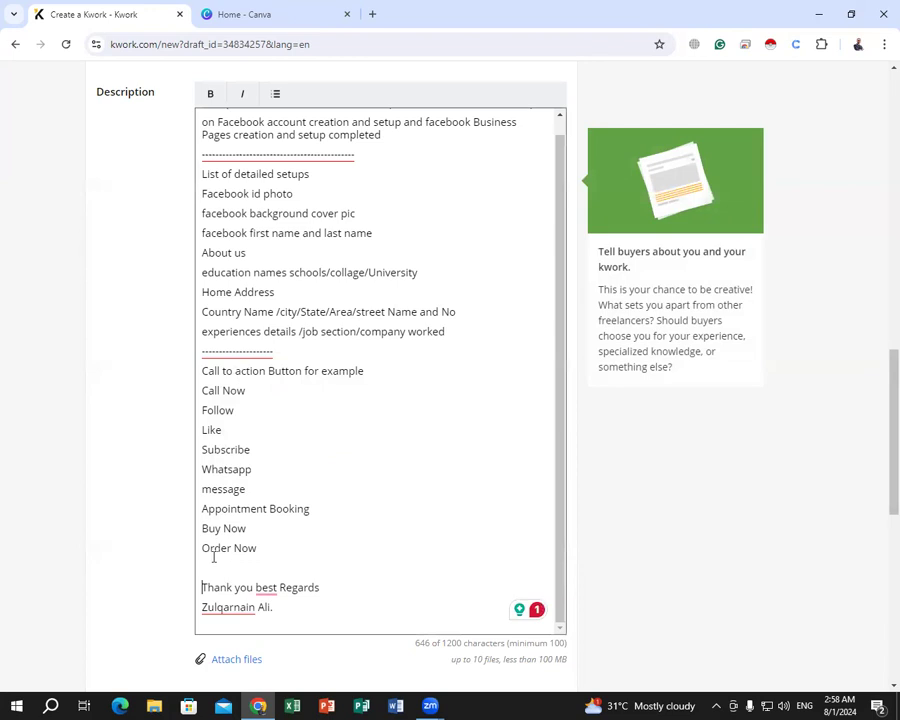
pyautogui.write('-----------------------------------------------')
pyautogui.press('BackSpace')
pyautogui.press('BackSpace')
pyautogui.press('BackSpace')
pyautogui.press('BackSpace')
pyautogui.press('BackSpace')
pyautogui.press('BackSpace')
pyautogui.press('BackSpace')
pyautogui.press('BackSpace')
pyautogui.press('BackSpace')
pyautogui.press('BackSpace')
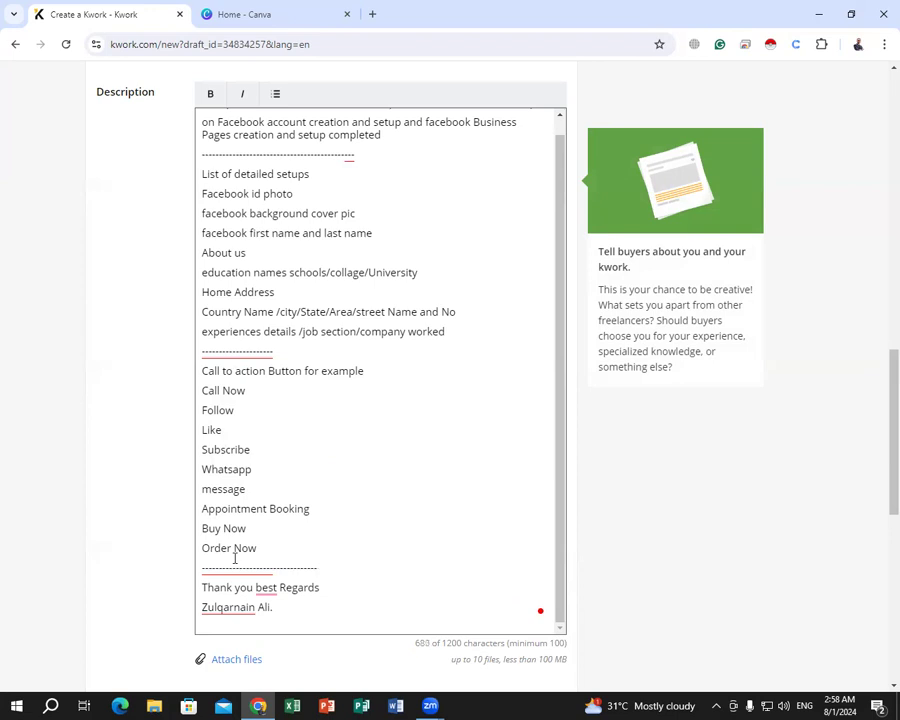
pyautogui.press('Return')
pyautogui.press('BackSpace')
# Clear the writing suggestion on "best" in the closing thank-you line.
pyautogui.click(266, 587)
pyautogui.click(288, 541)
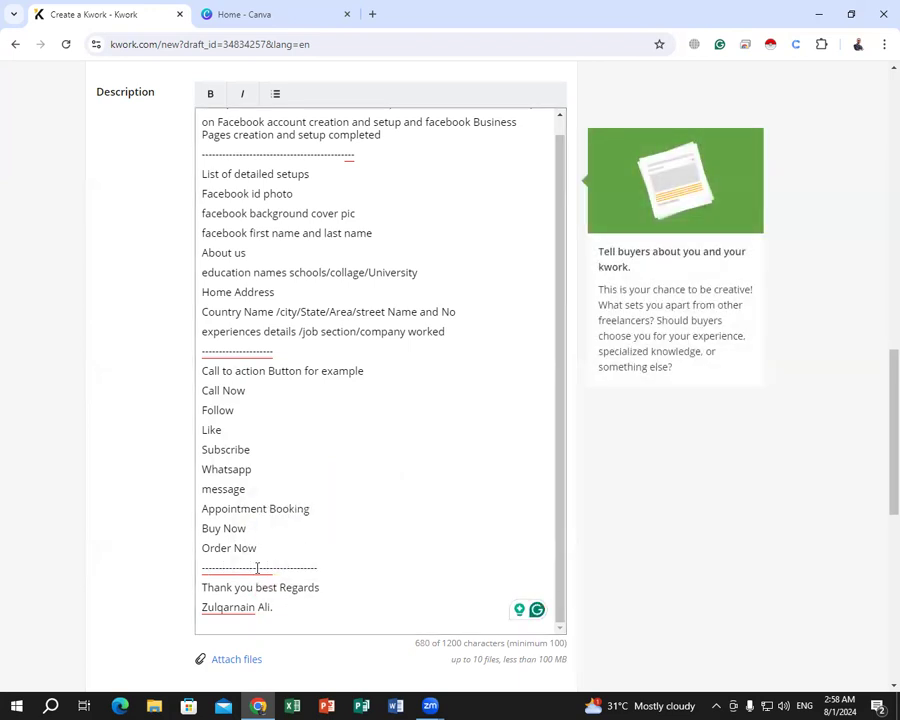
pyautogui.scroll(1, 257, 568)
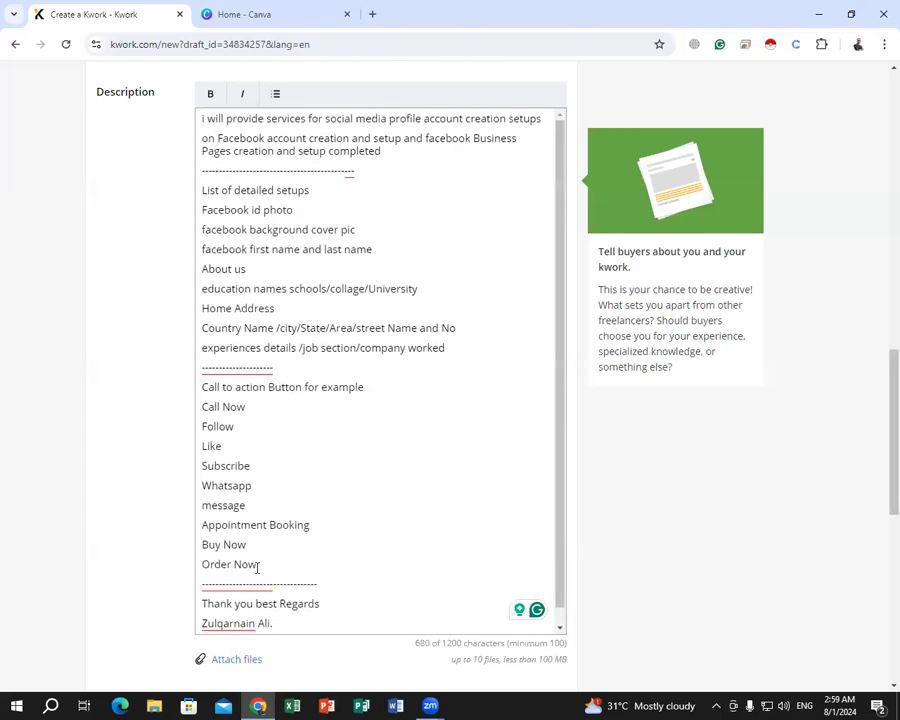
pyautogui.click(249, 229)
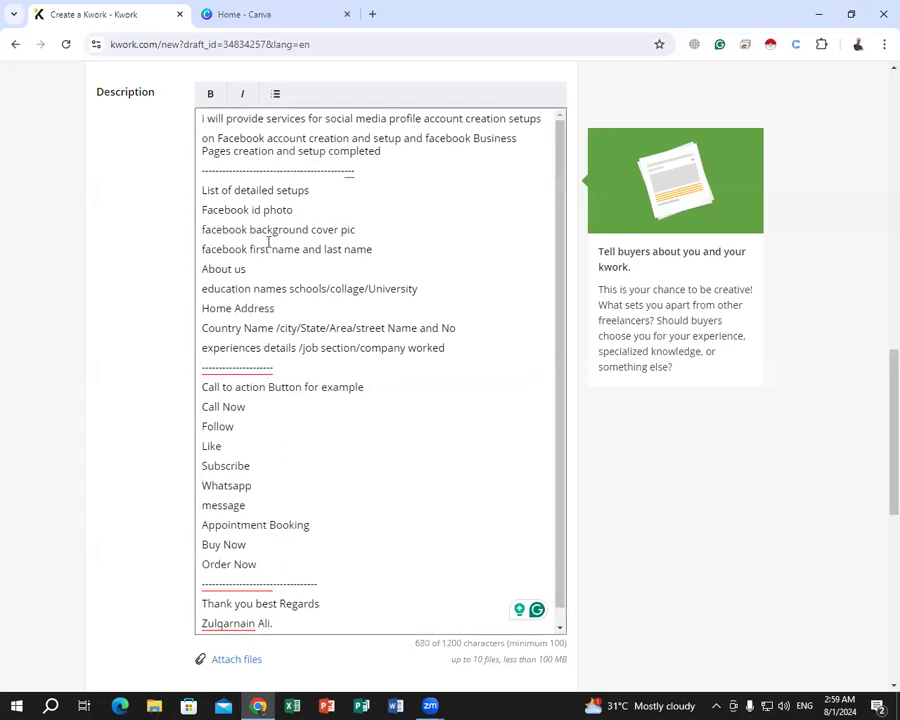
# Duplicate the "facebook background cover pic" line directly below itself in the description.
pyautogui.click(366, 226)
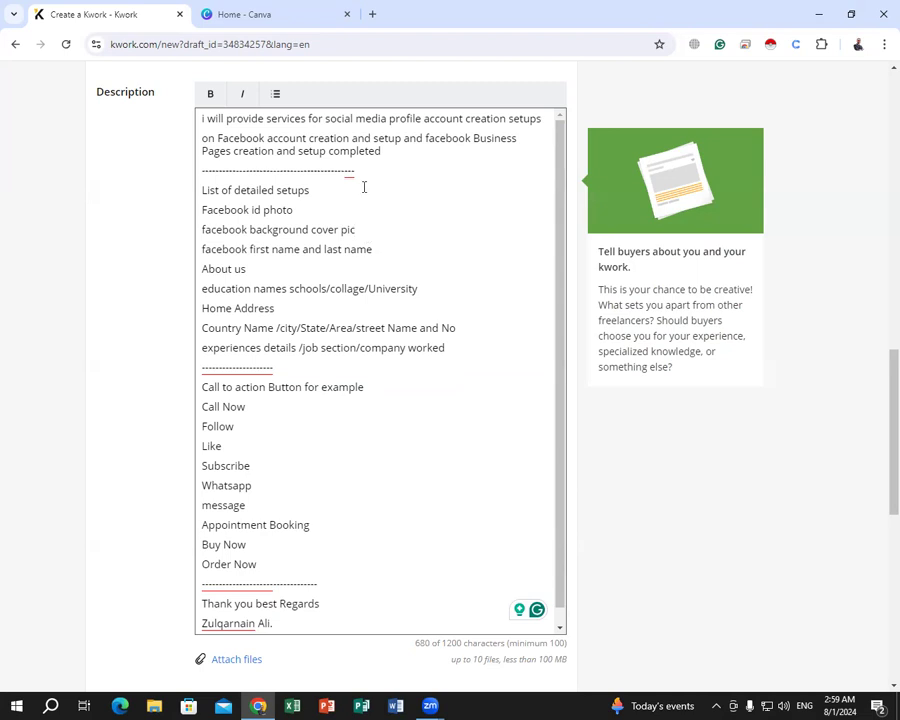
pyautogui.tripleClick(312, 229)
pyautogui.rightClick(313, 231)
pyautogui.click(373, 320)
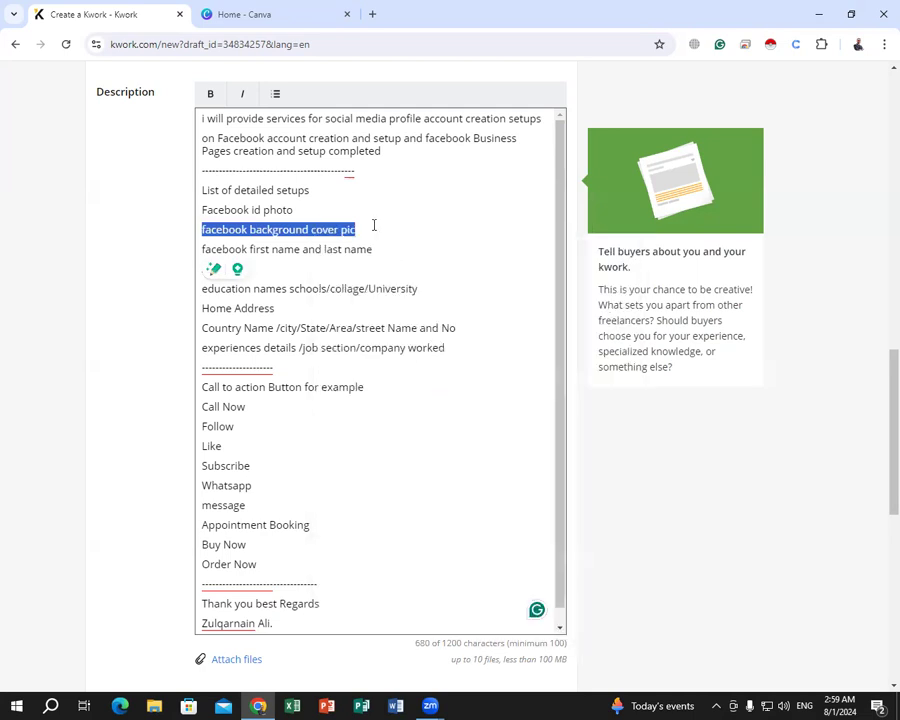
pyautogui.click(374, 225)
pyautogui.press('Return')
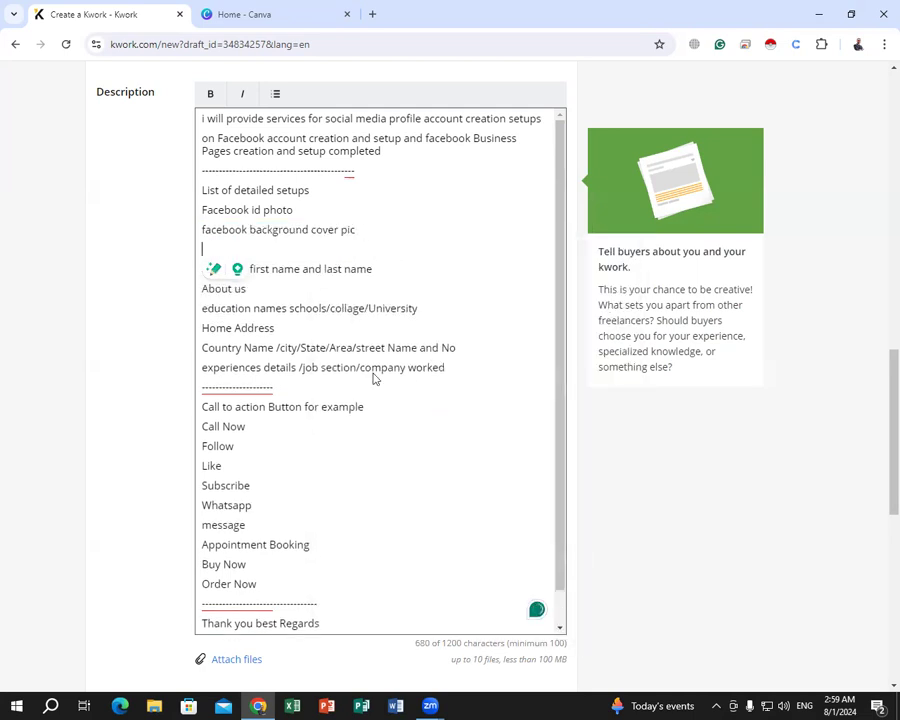
pyautogui.rightClick(311, 247)
pyautogui.click(376, 400)
pyautogui.scroll(1, 340, 238)
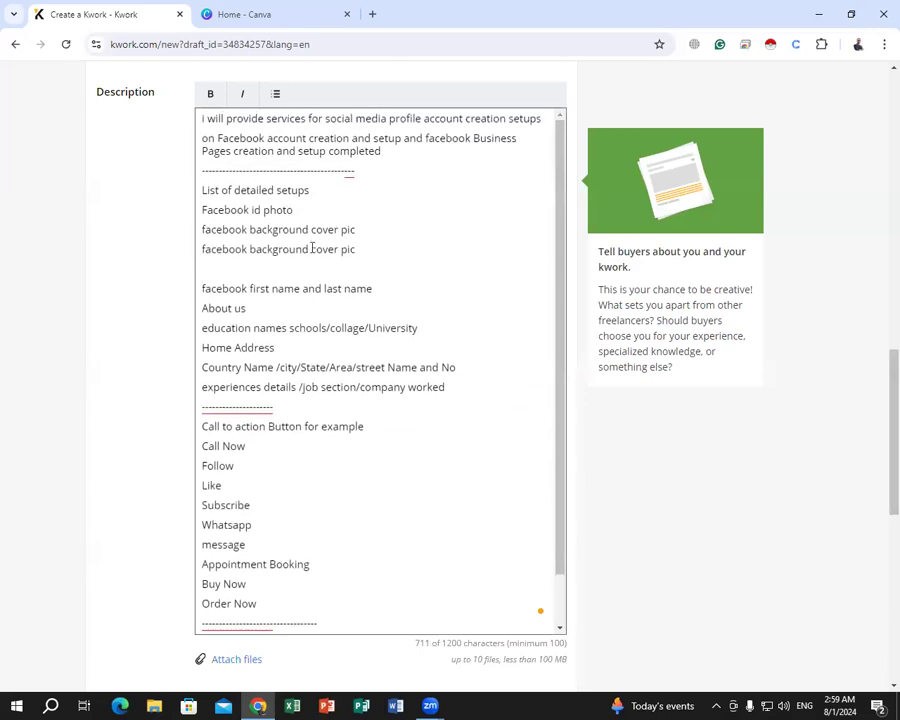
# Change the duplicated line to "facebook background Design cover pic" and remove the blank line below it.
pyautogui.click(250, 251)
pyautogui.write('Design')
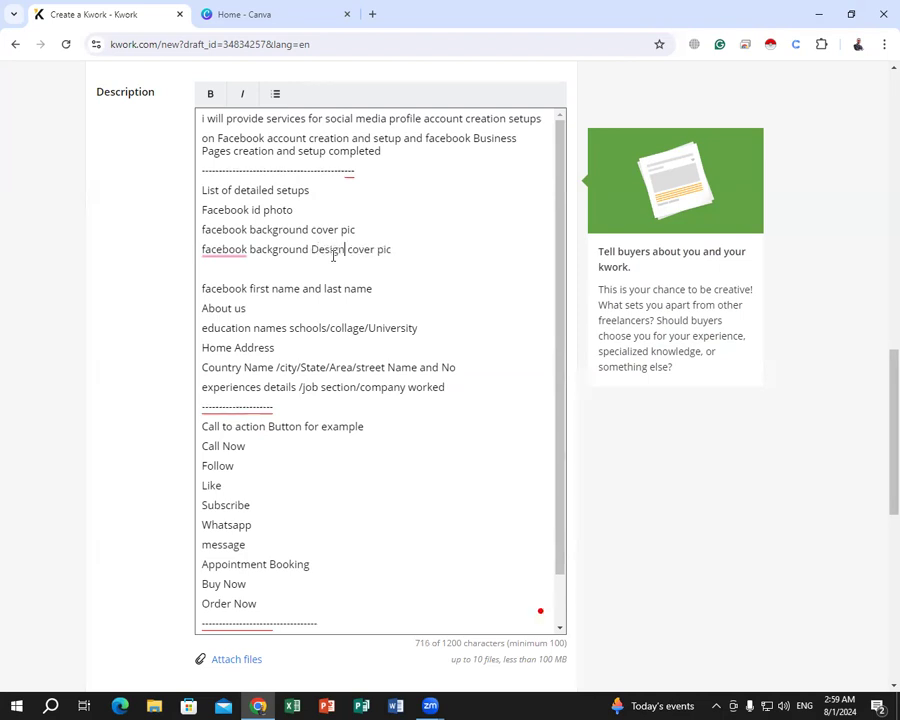
pyautogui.click(234, 312)
pyautogui.click(236, 268)
pyautogui.press('BackSpace')
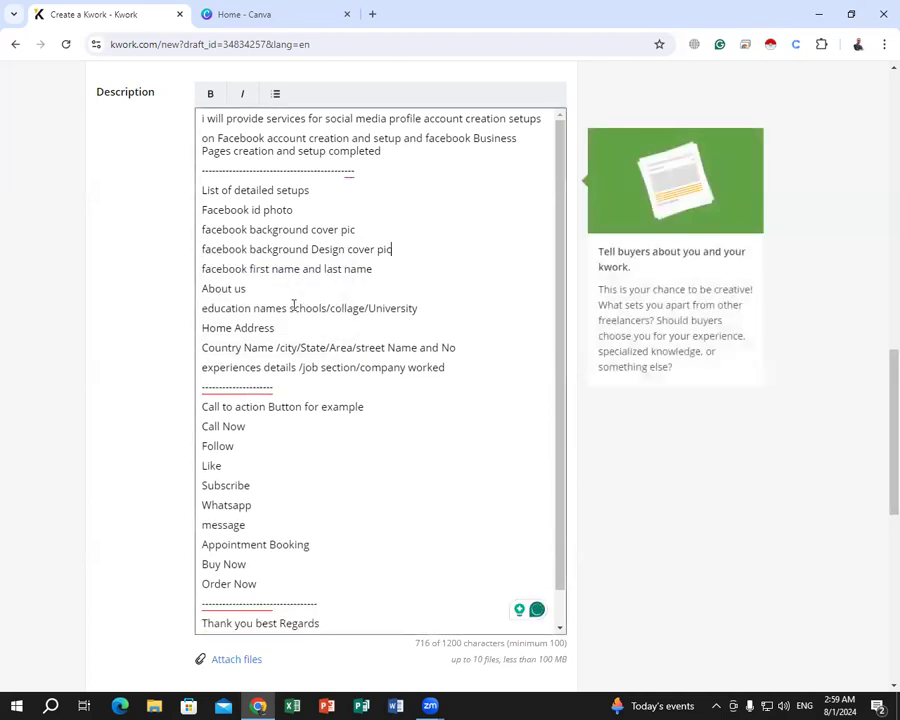
# Add a "Date of Birth" line below "facebook first name and last name".
pyautogui.click(409, 271)
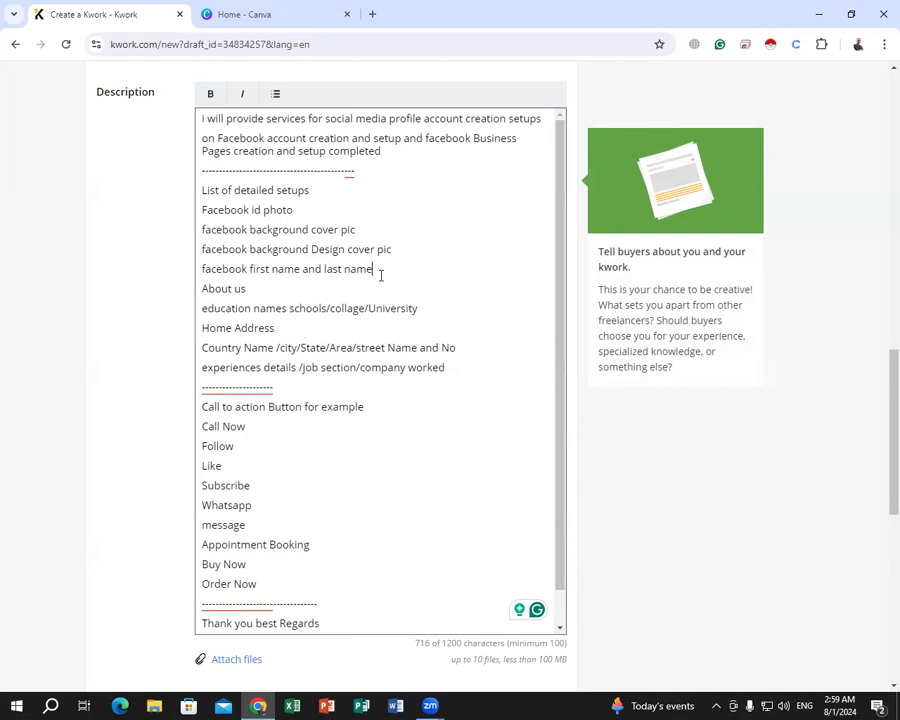
pyautogui.press('Return')
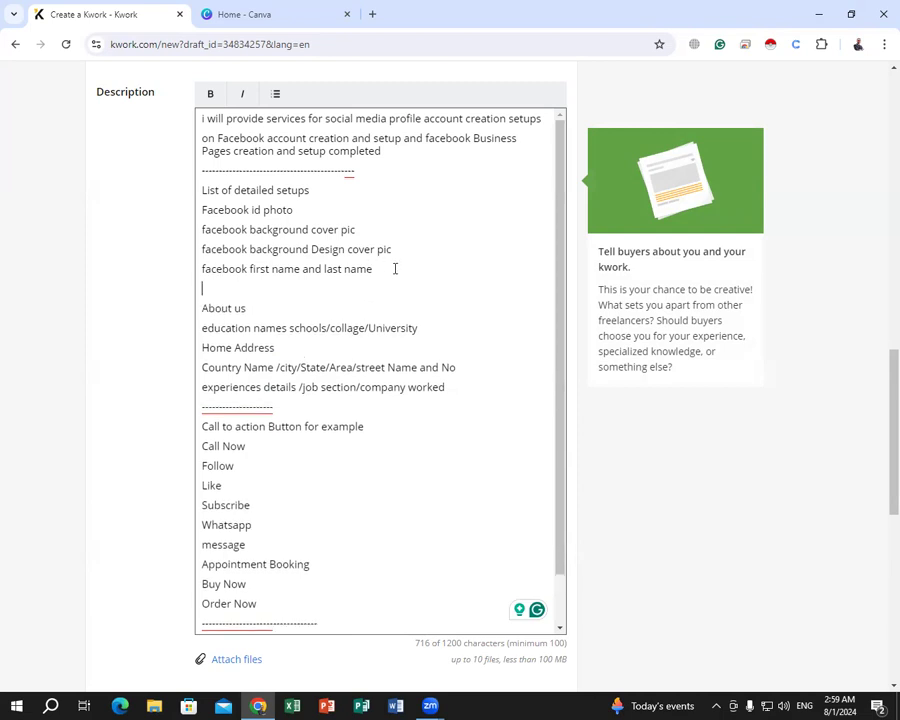
pyautogui.write('Dat')
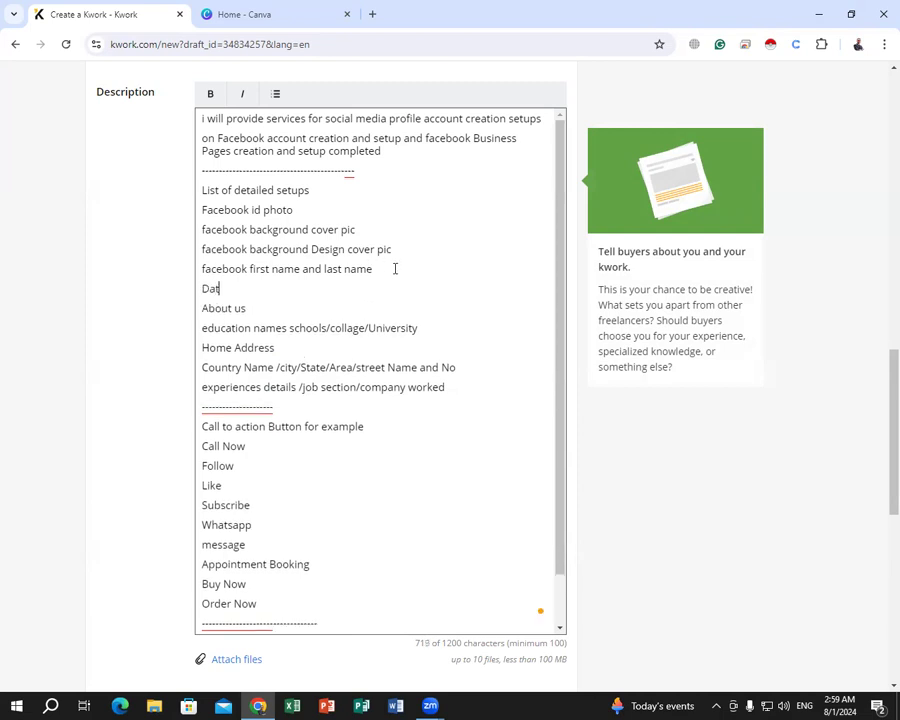
pyautogui.write('e of Birth')
# Add "Are you Gander" and "Male and Female" lines below Date of Birth and dismiss the comma suggestion on "Gander".
pyautogui.press('Return')
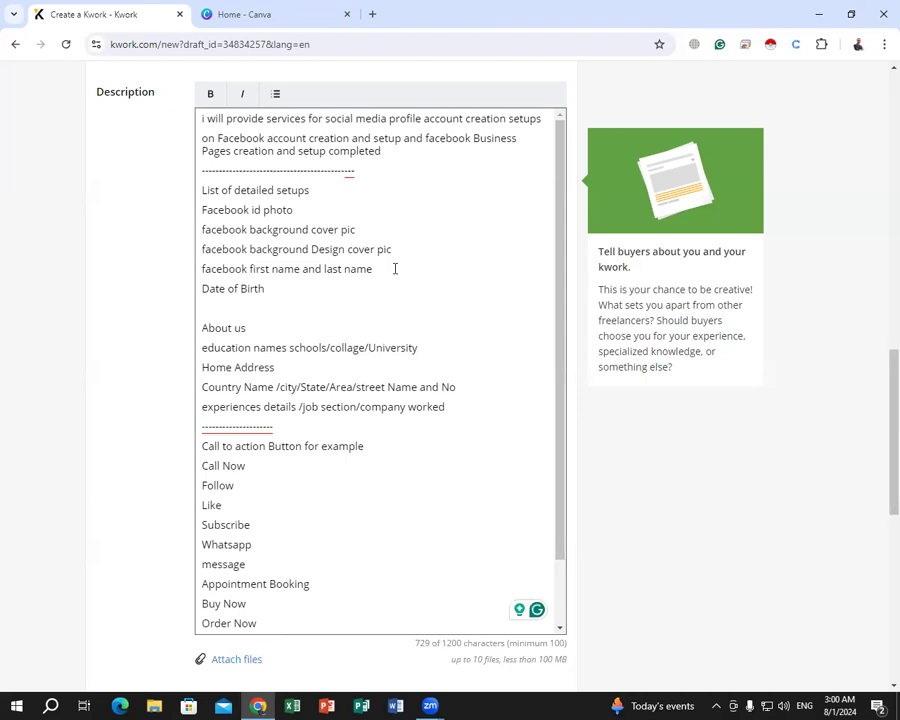
pyautogui.write('Are y')
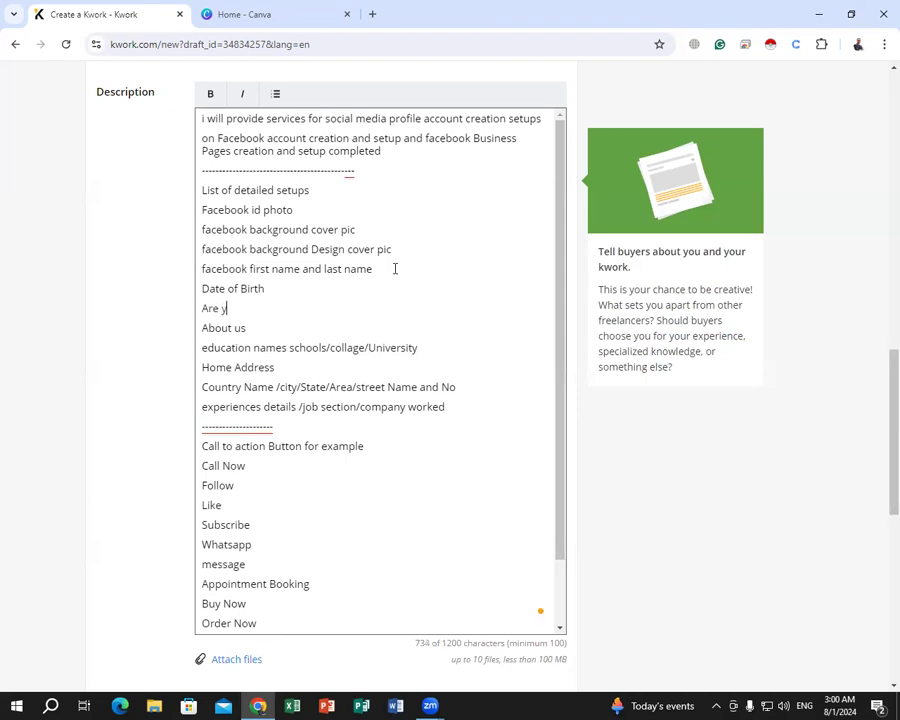
pyautogui.write('ou Gander')
pyautogui.press('Return')
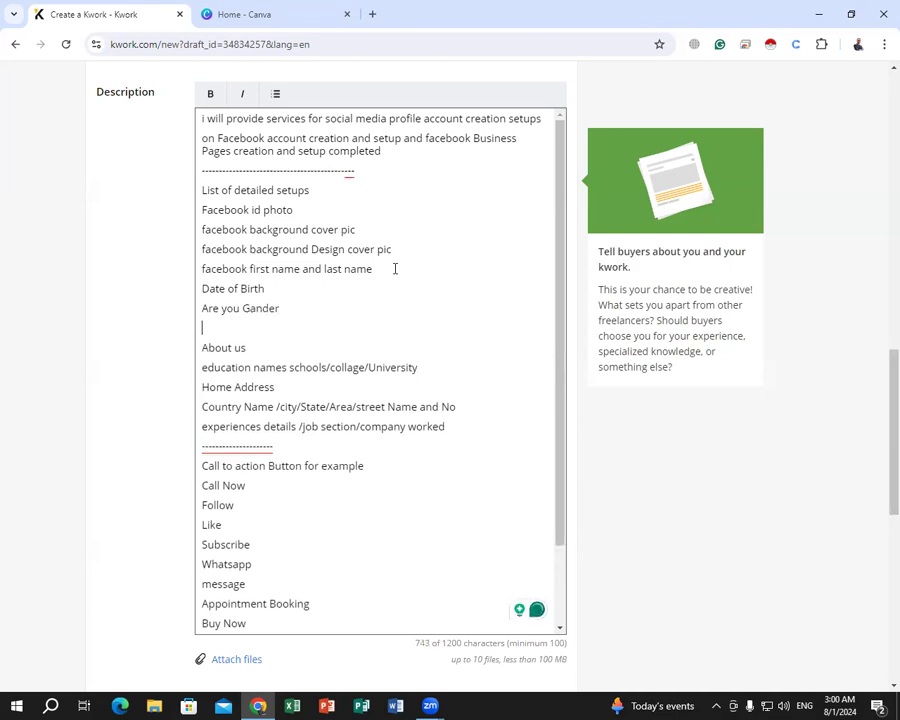
pyautogui.write('Male')
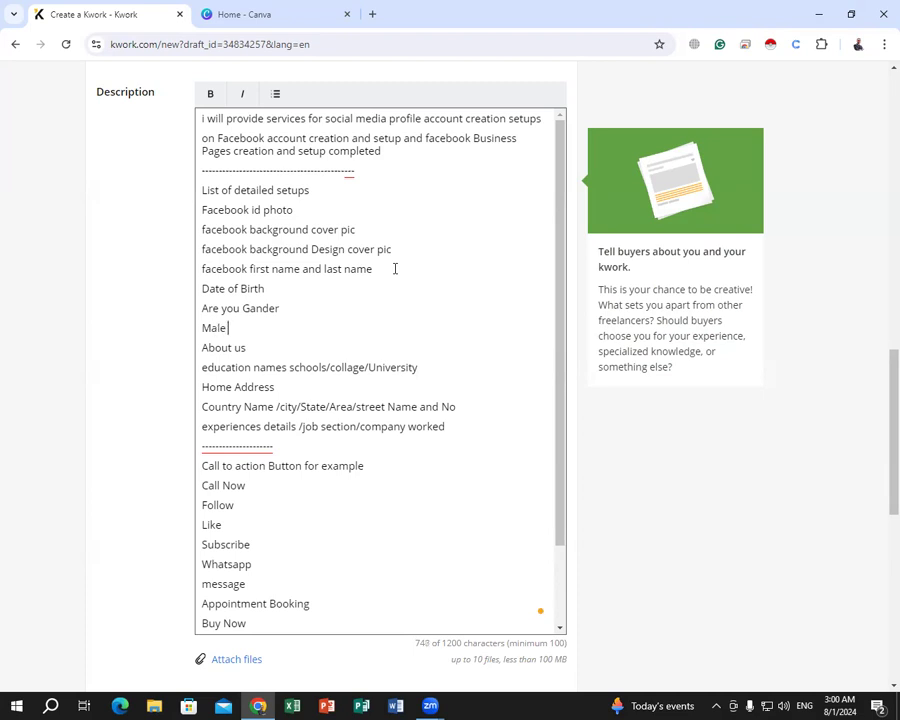
pyautogui.write(' and Female')
pyautogui.press('Return')
pyautogui.press('BackSpace')
pyautogui.click(279, 351)
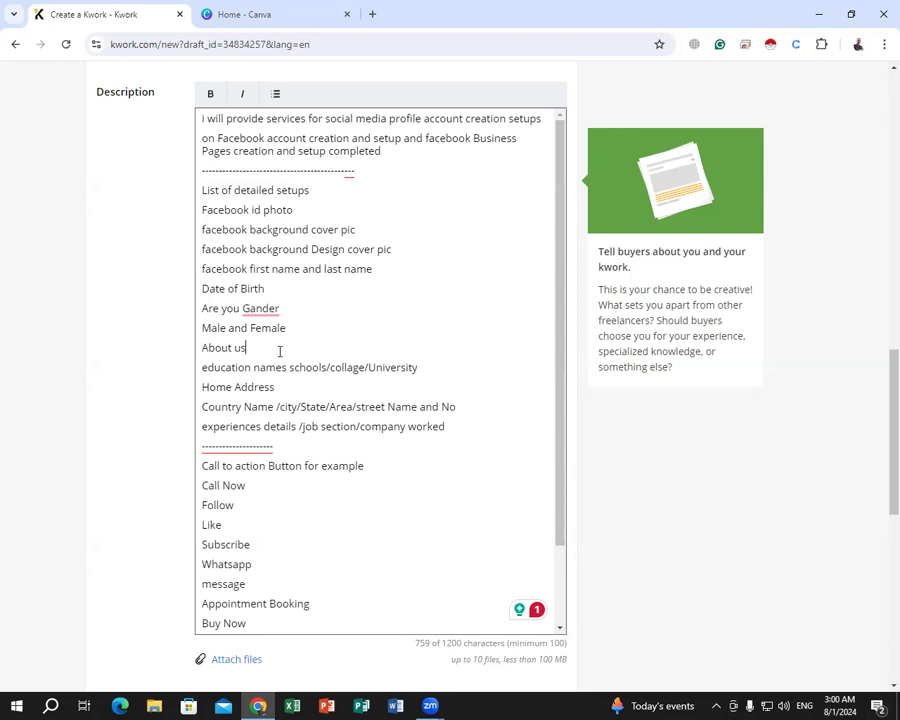
pyautogui.moveTo(265, 310)
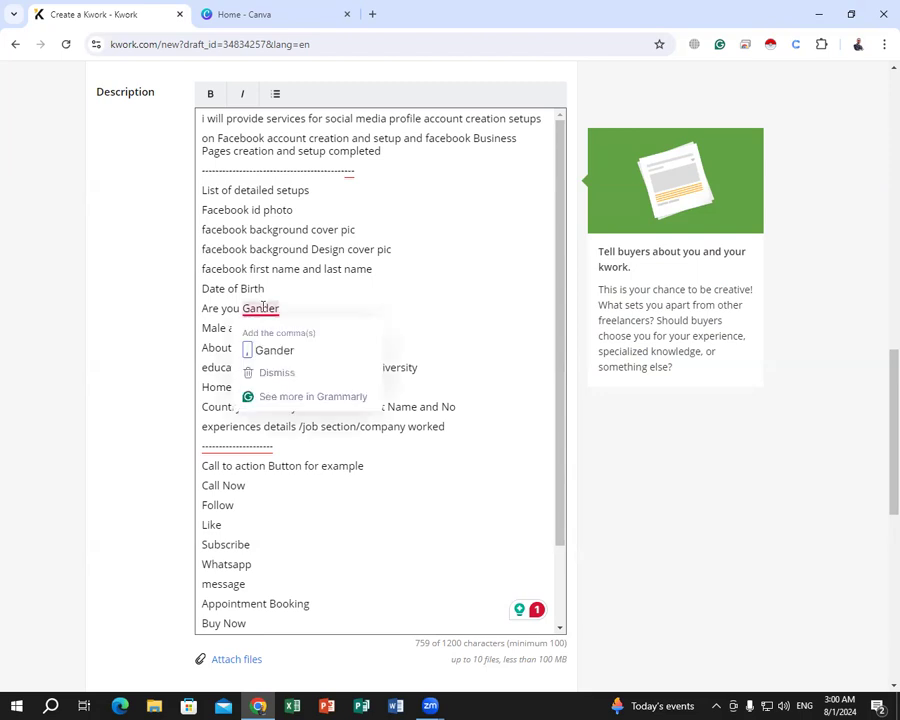
pyautogui.click(276, 372)
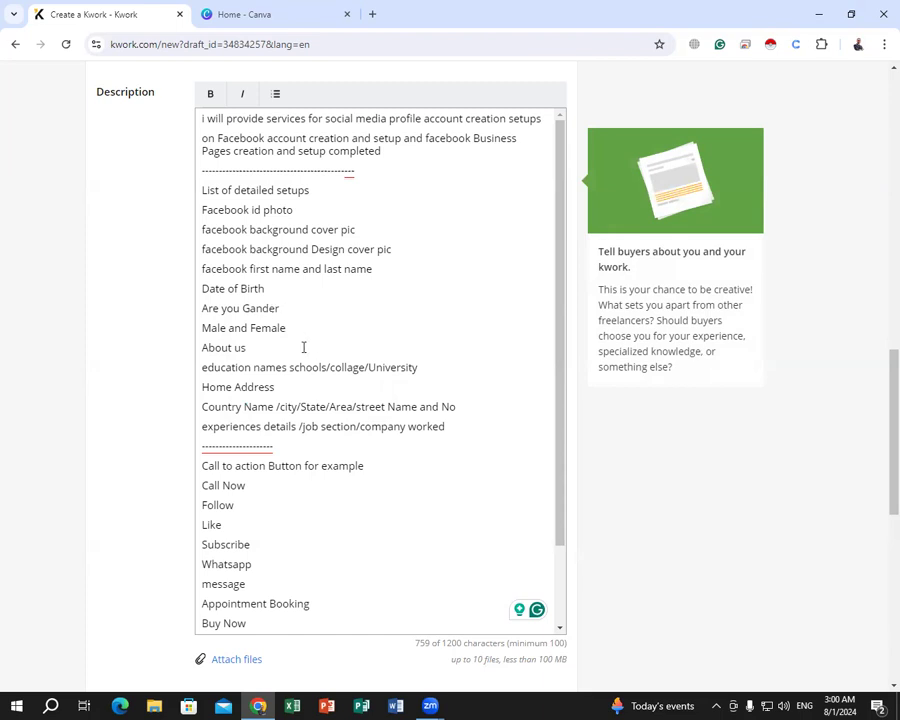
# Add an "Email Address" line between the first and last name line and Date of Birth.
pyautogui.scroll(1, 310, 340)
pyautogui.click(393, 340)
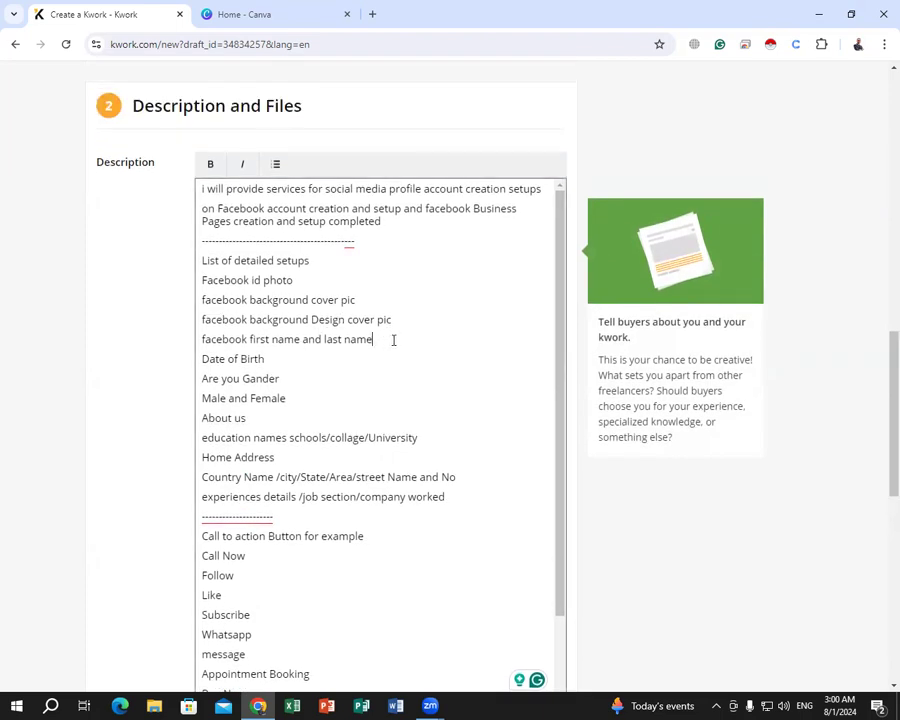
pyautogui.press('Return')
pyautogui.write('Email Address')
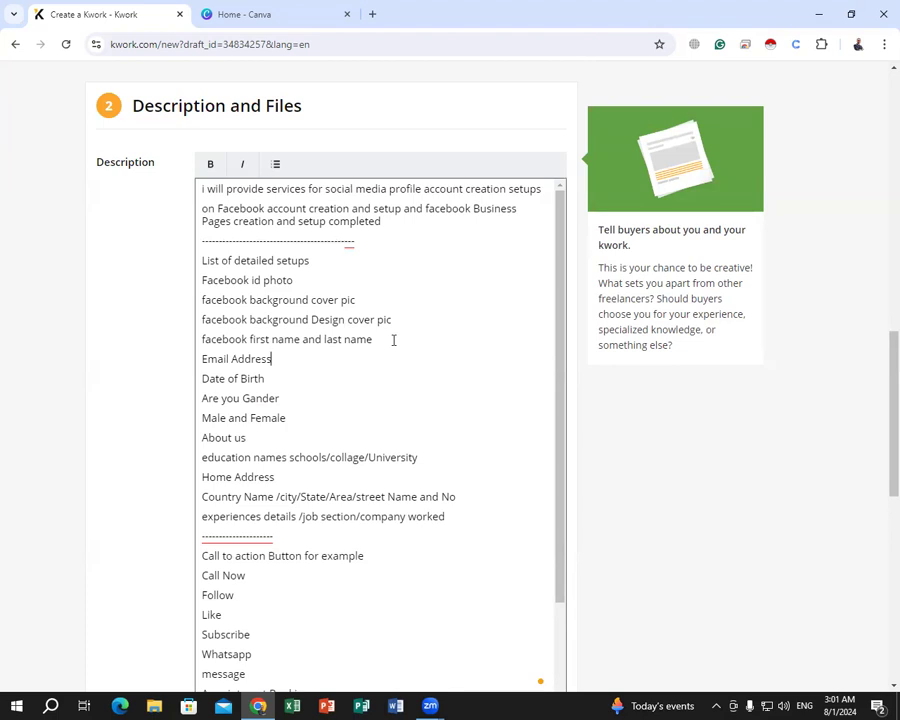
# Add a "Contact info" line below Email Address, correcting the spelling of "Contact".
pyautogui.press('Return')
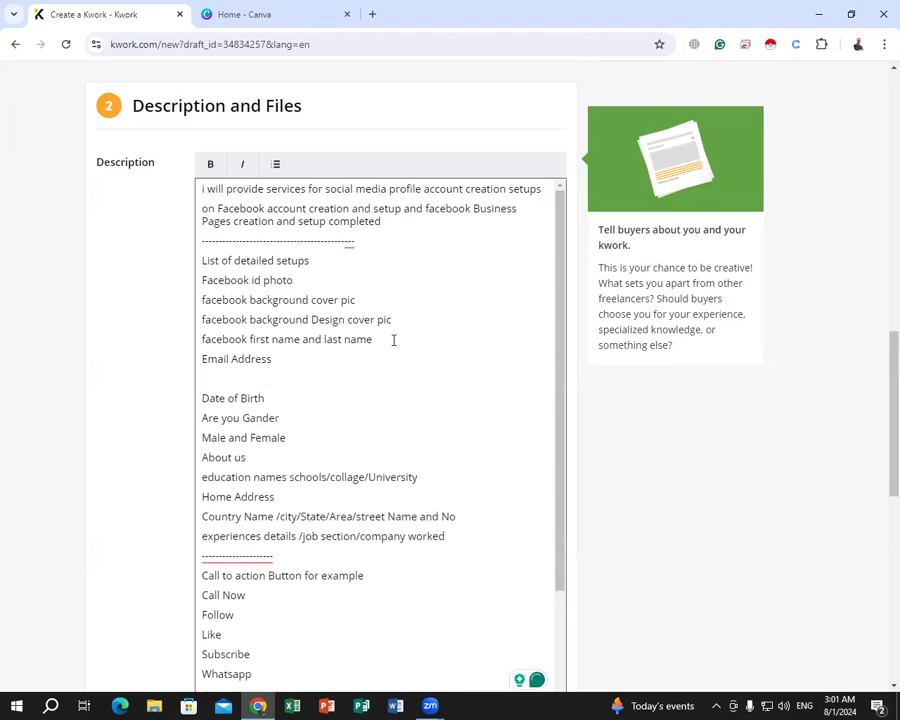
pyautogui.write('Contract')
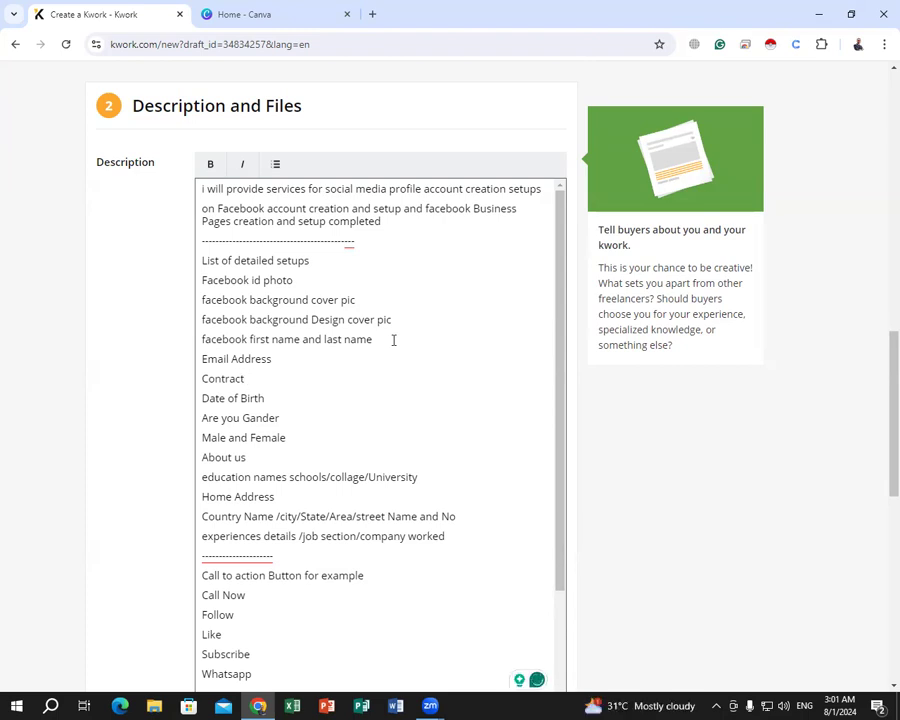
pyautogui.press('BackSpace')
pyautogui.press('BackSpace')
pyautogui.press('BackSpace')
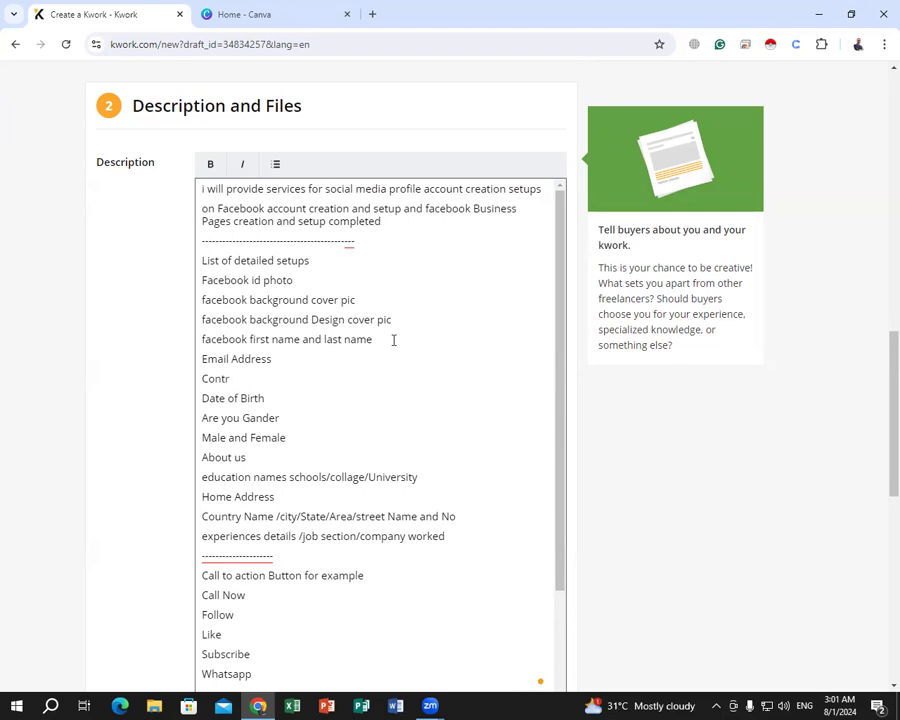
pyautogui.write('at info')
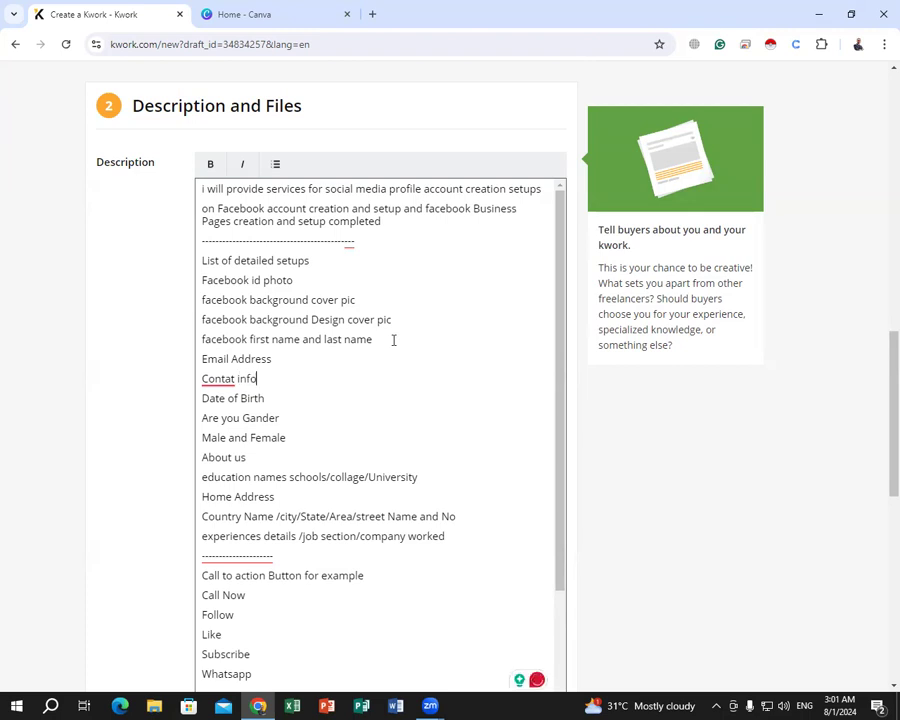
pyautogui.press('Return')
pyautogui.moveTo(218, 378)
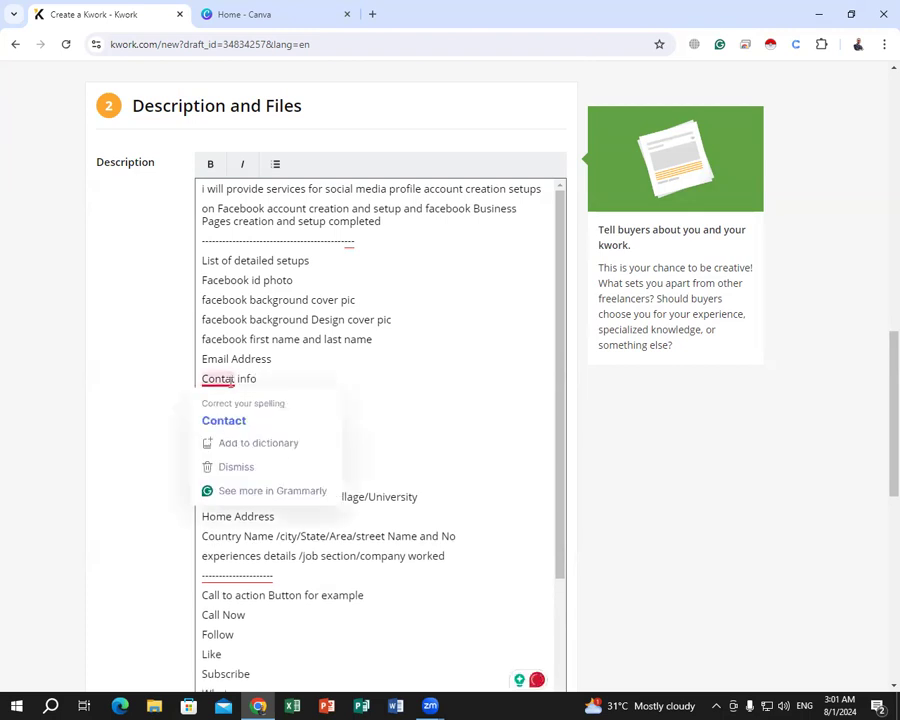
pyautogui.click(235, 380)
pyautogui.write('ct')
pyautogui.click(229, 395)
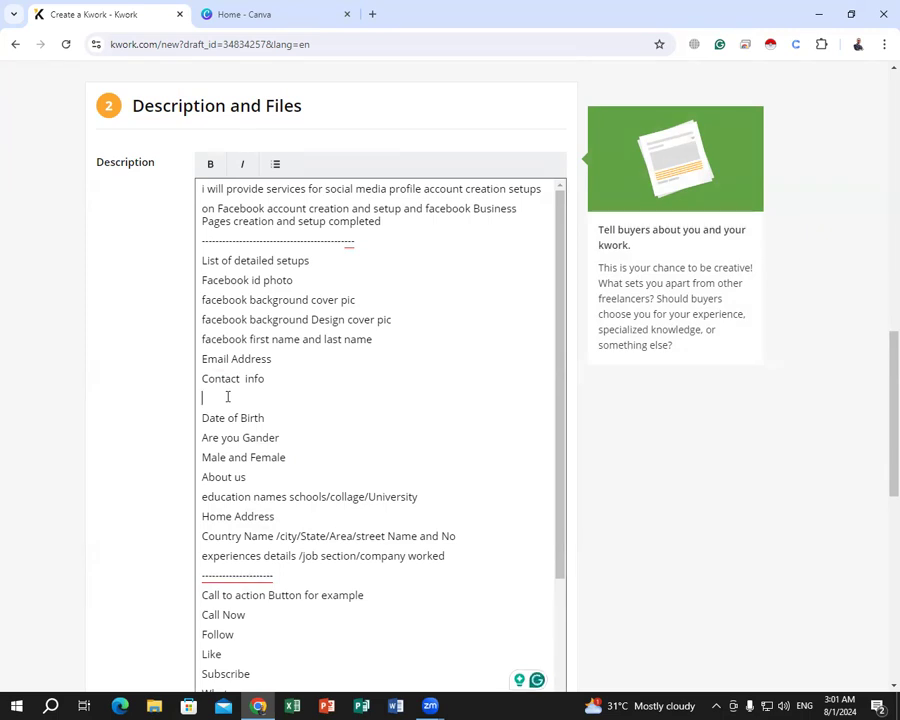
# Add a "Phone Numbers" line below Contact info, correcting the spelling of "Numbers".
pyautogui.write('Phone Nomber')
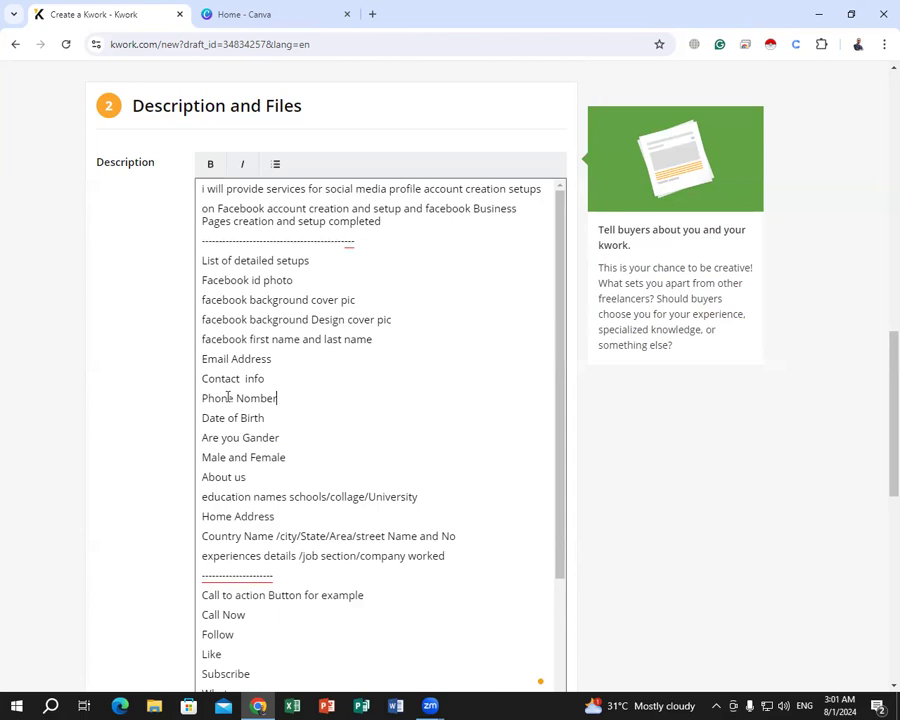
pyautogui.press('Return')
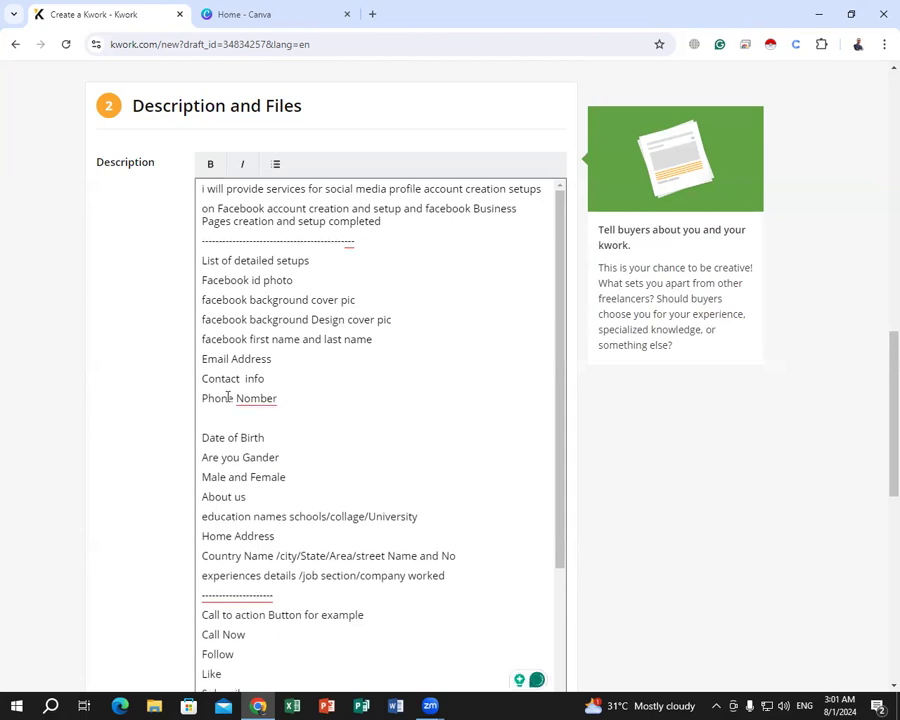
pyautogui.moveTo(250, 398)
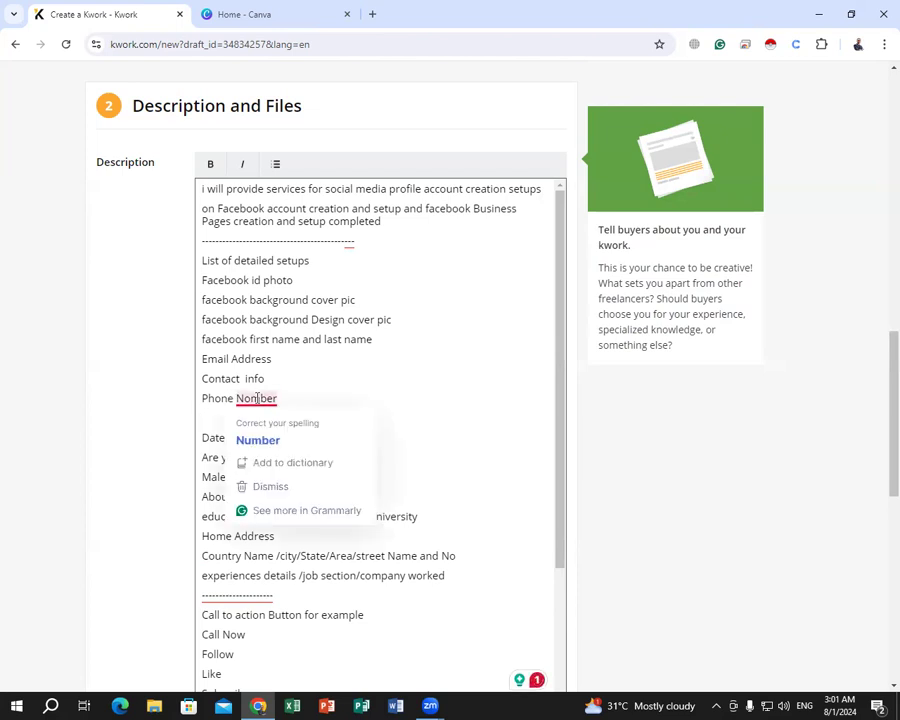
pyautogui.click(254, 434)
pyautogui.click(256, 409)
pyautogui.press('BackSpace')
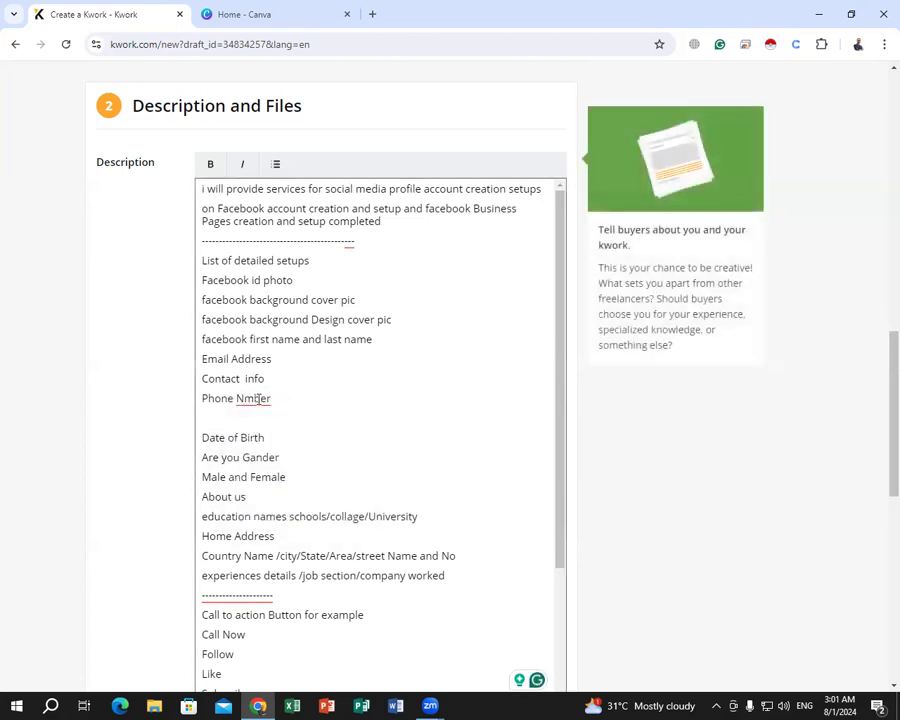
pyautogui.write('u')
pyautogui.click(283, 403)
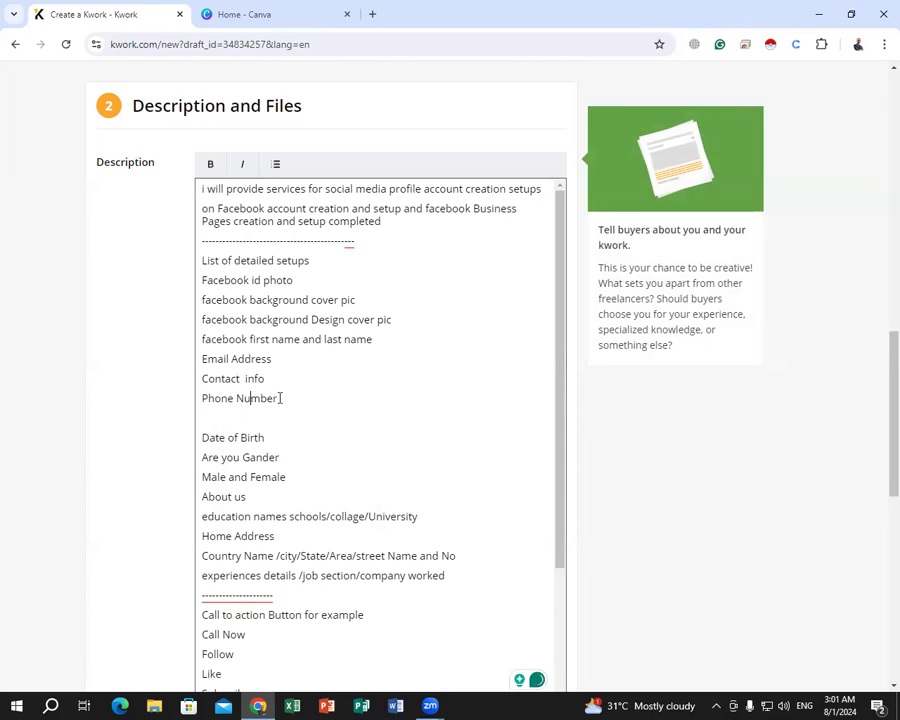
pyautogui.write('s')
# Add a "social Link" line below Phone Numbers.
pyautogui.press('Return')
pyautogui.write('social Link')
pyautogui.press('Return')
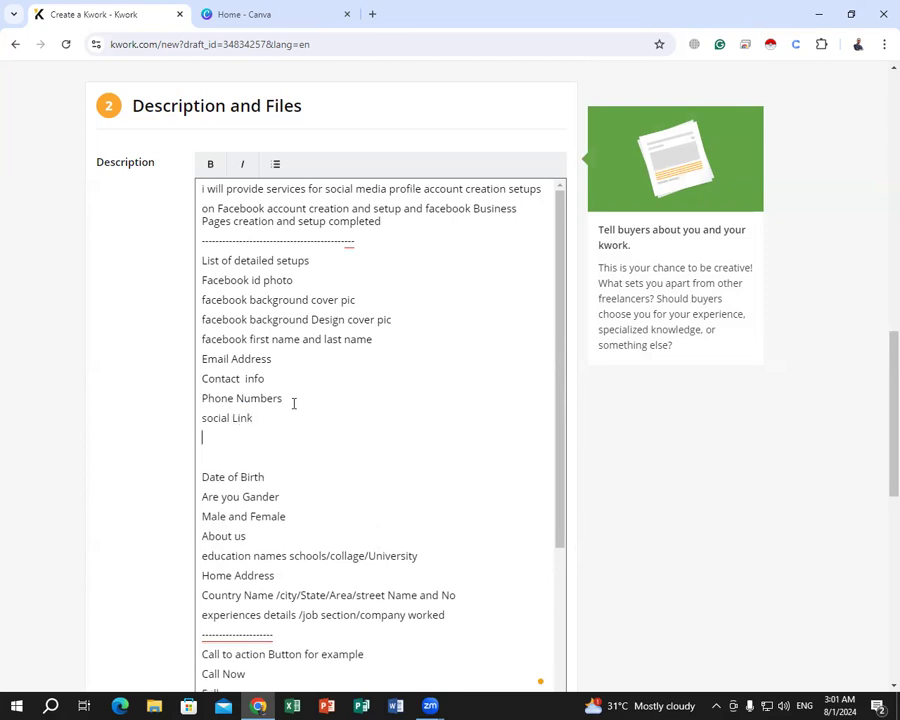
# Extend the social link line to "social Platforms Link", correcting the spelling of "Platforms".
pyautogui.click(233, 418)
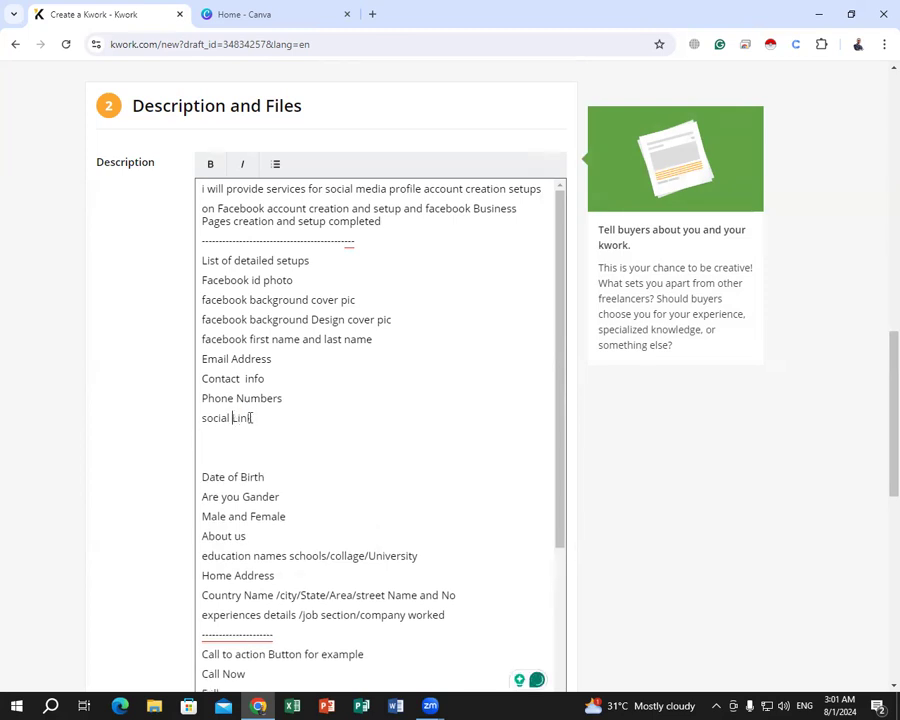
pyautogui.write('Palt')
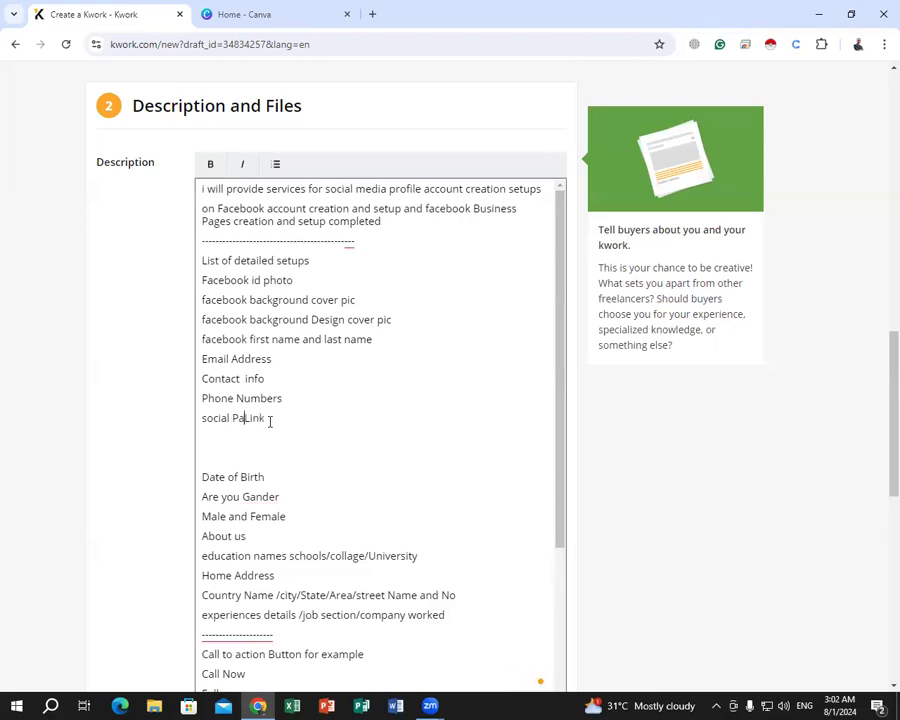
pyautogui.write('forms')
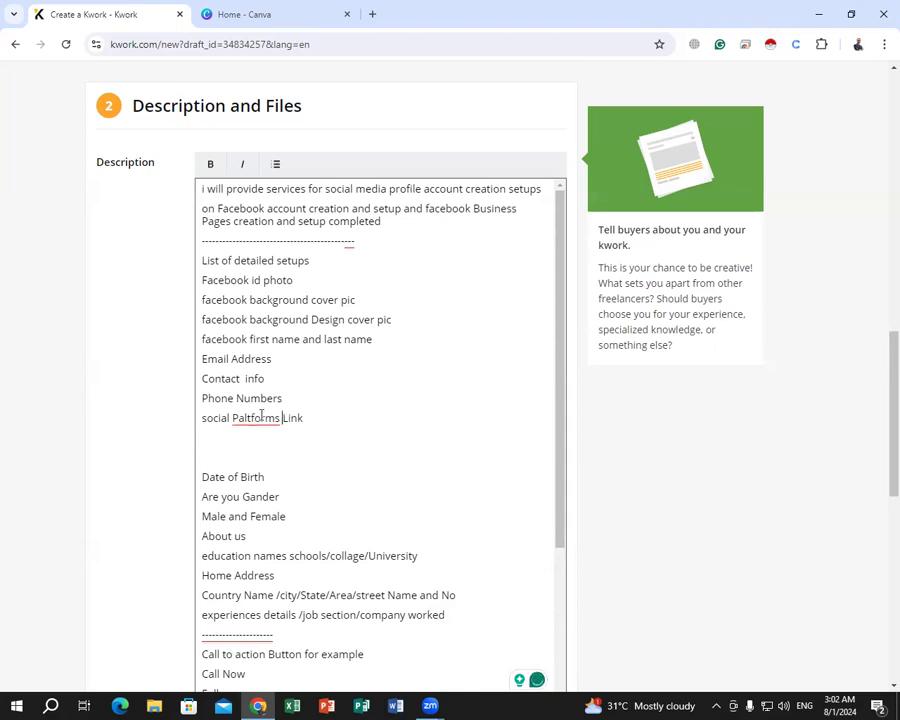
pyautogui.click(263, 418)
pyautogui.press('BackSpace')
pyautogui.write('r')
pyautogui.click(232, 436)
pyautogui.click(250, 418)
pyautogui.press('BackSpace')
pyautogui.press('BackSpace')
pyautogui.press('BackSpace')
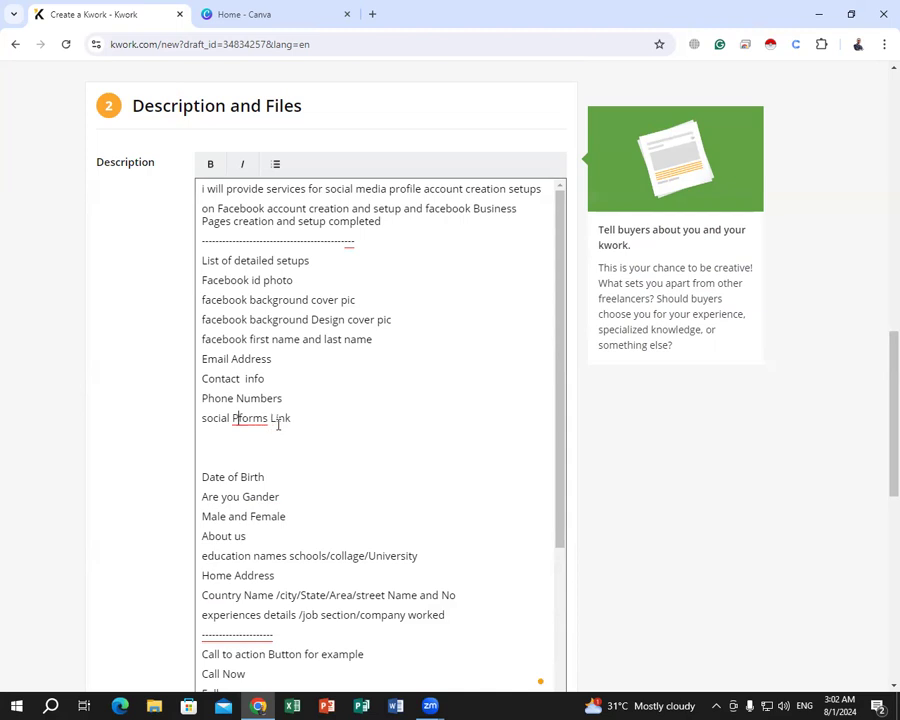
pyautogui.write('lat')
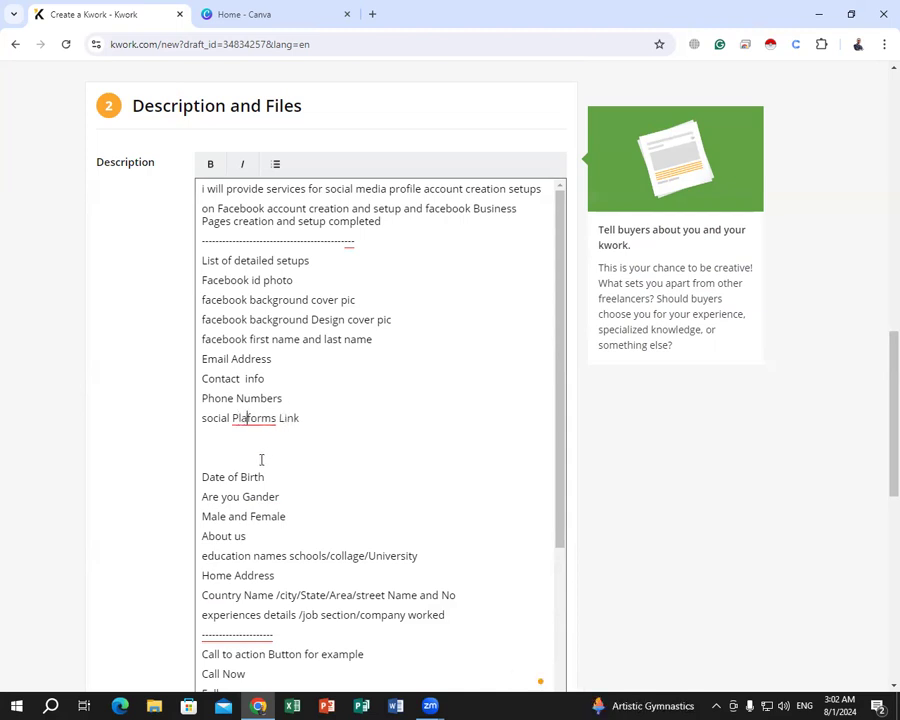
# Correct the spelling of "Platforms" and change "Link" to "Links" in the social platforms line.
pyautogui.write('t')
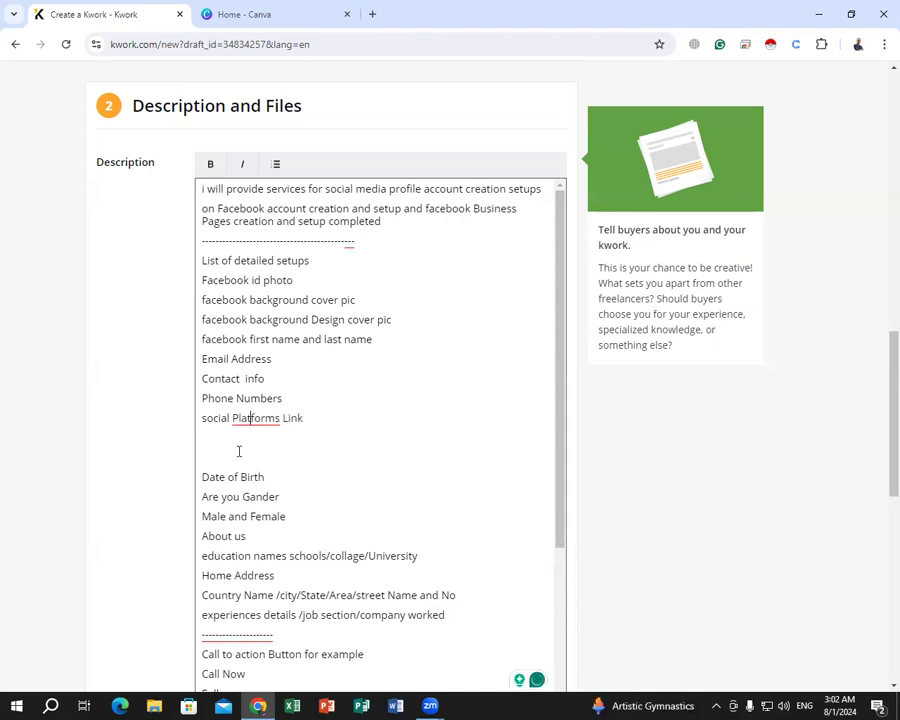
pyautogui.click(252, 437)
pyautogui.click(307, 417)
pyautogui.write('s')
pyautogui.click(223, 438)
pyautogui.write('for examples')
pyautogui.press('BackSpace')
pyautogui.press('BackSpace')
pyautogui.press('BackSpace')
pyautogui.press('BackSpace')
pyautogui.press('BackSpace')
pyautogui.press('BackSpace')
pyautogui.press('BackSpace')
pyautogui.press('BackSpace')
pyautogui.press('BackSpace')
pyautogui.press('BackSpace')
pyautogui.press('BackSpace')
pyautogui.press('BackSpace')
# Add a "website link" line below the social Platforms Links line.
pyautogui.write('website ')
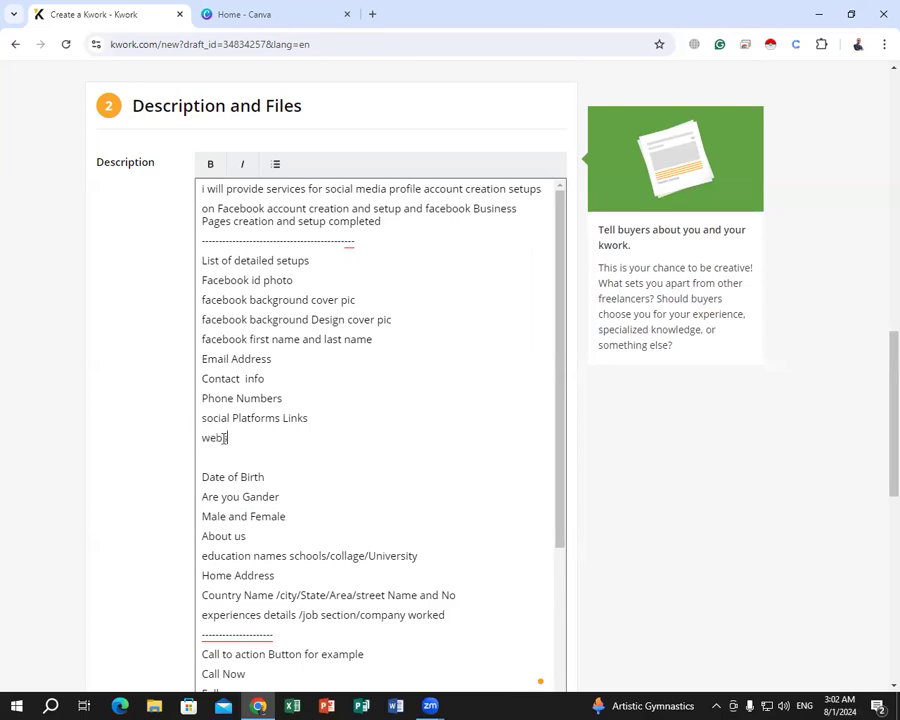
pyautogui.write('link')
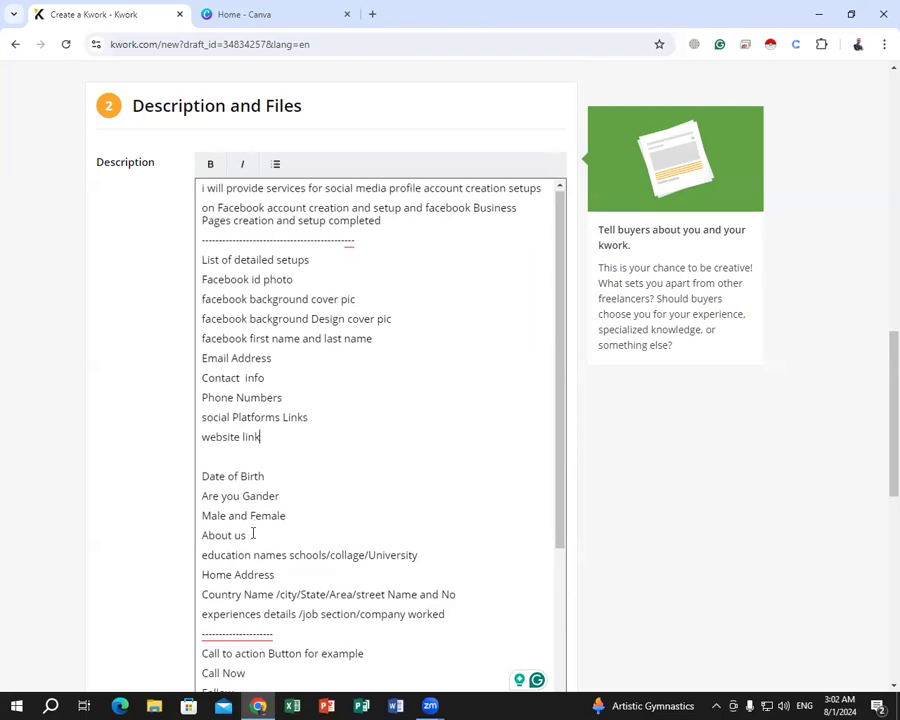
# Review the listing description from its introduction through the setup items to the call to action examples.
pyautogui.scroll(-1, 270, 525)
pyautogui.scroll(-2, 290, 515)
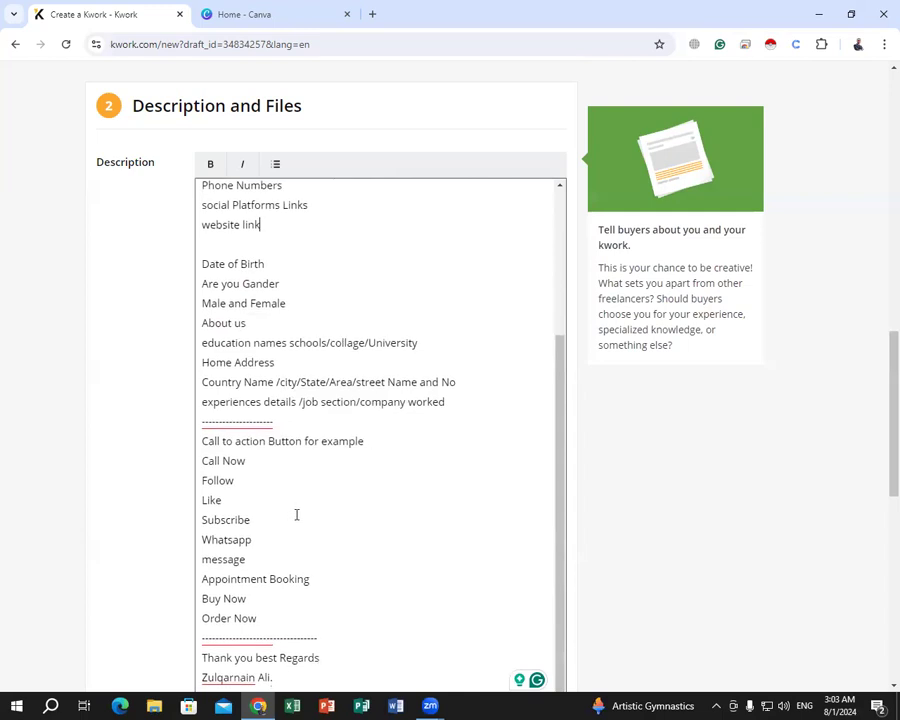
pyautogui.scroll(-3, 296, 515)
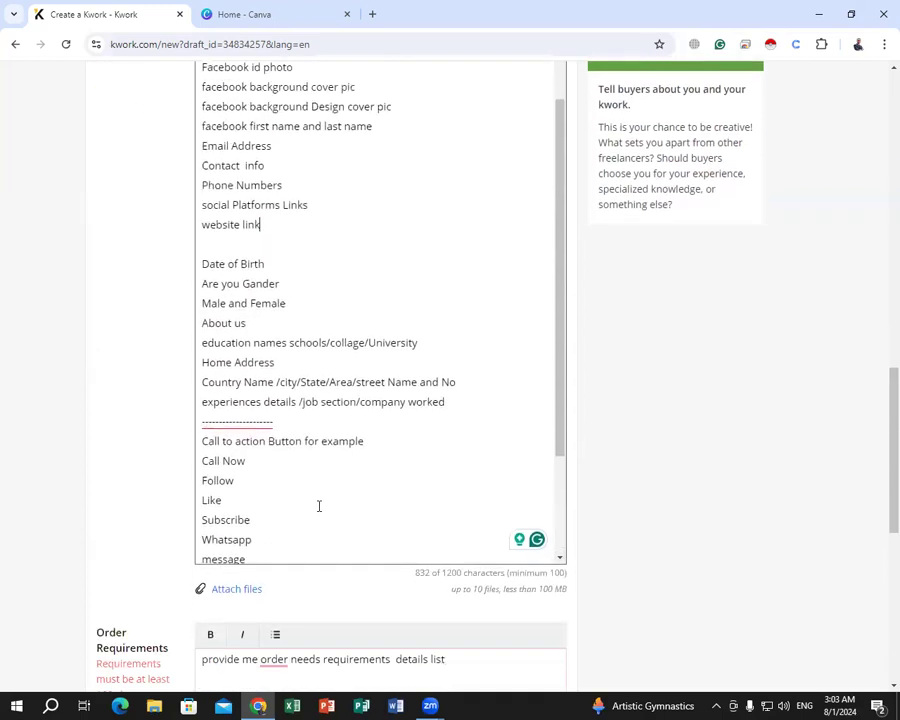
pyautogui.scroll(2, 386, 484)
pyautogui.scroll(1, 457, 472)
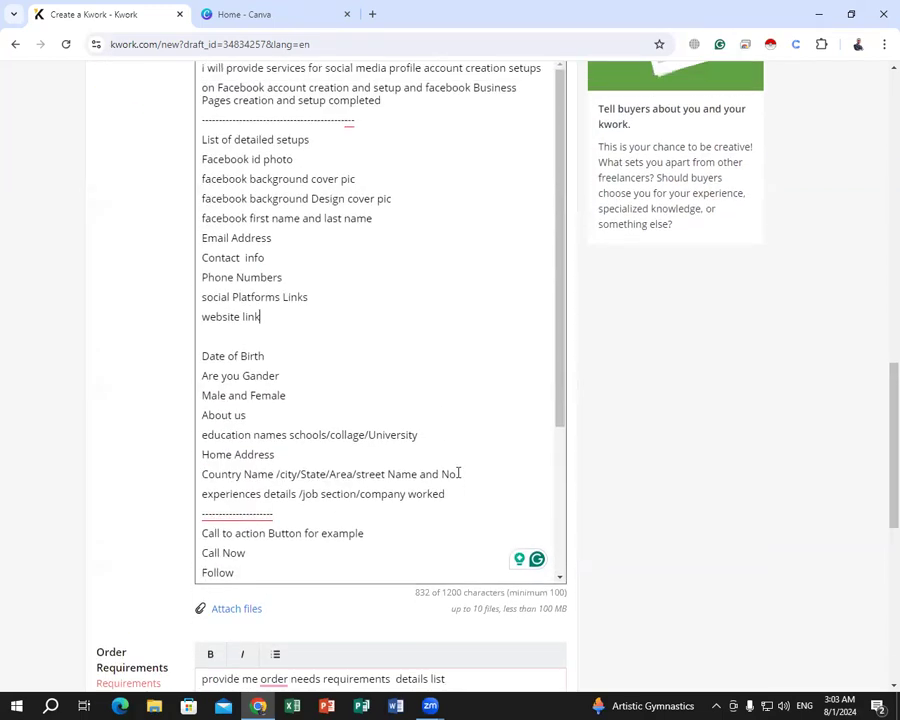
pyautogui.moveTo(281, 545)
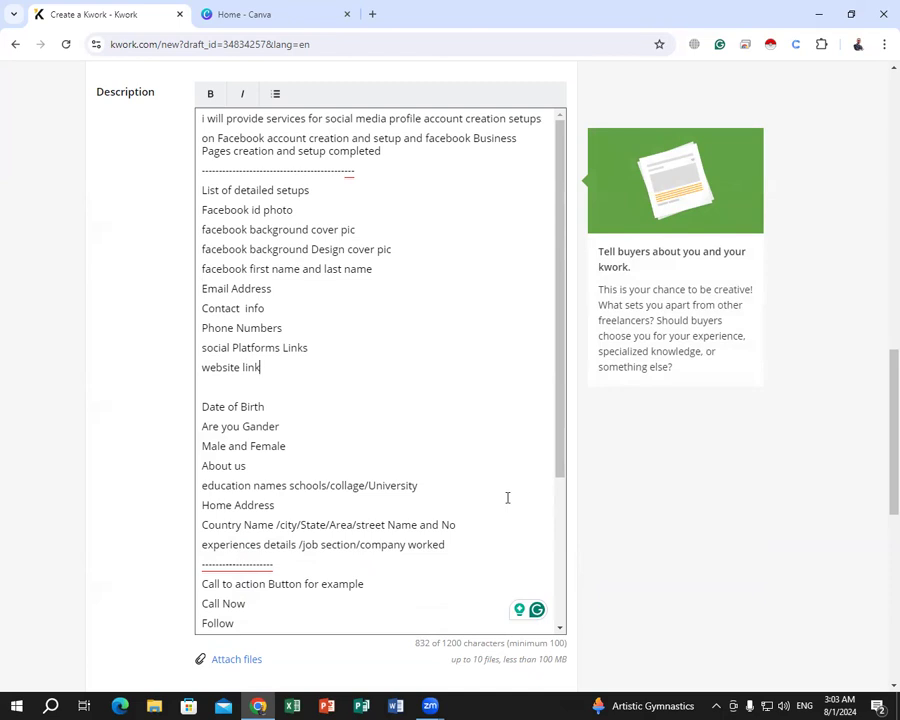
pyautogui.scroll(1, 362, 394)
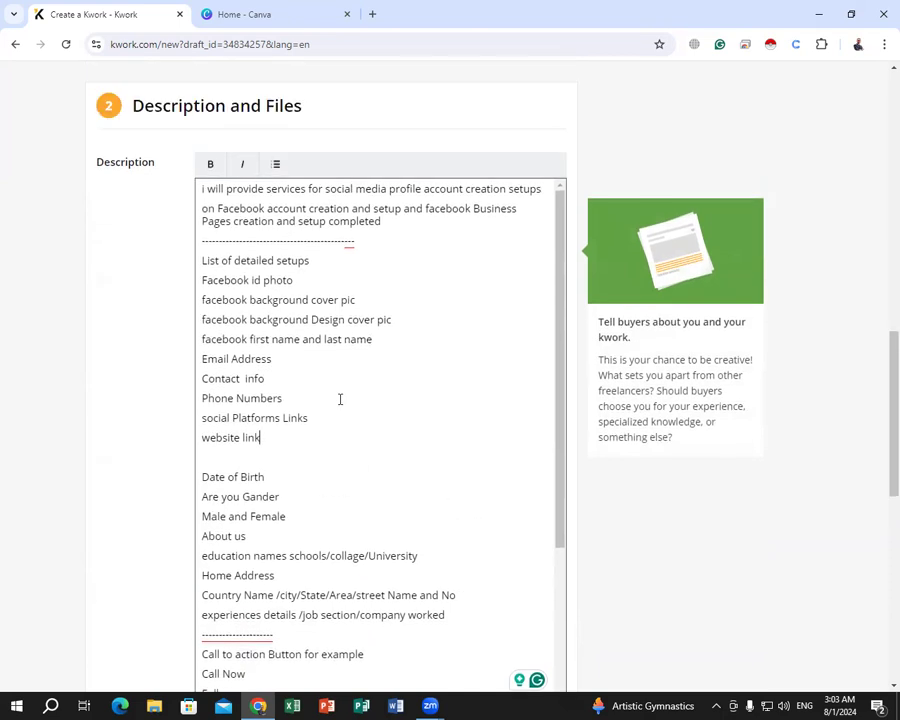
pyautogui.click(236, 452)
pyautogui.scroll(-1, 280, 442)
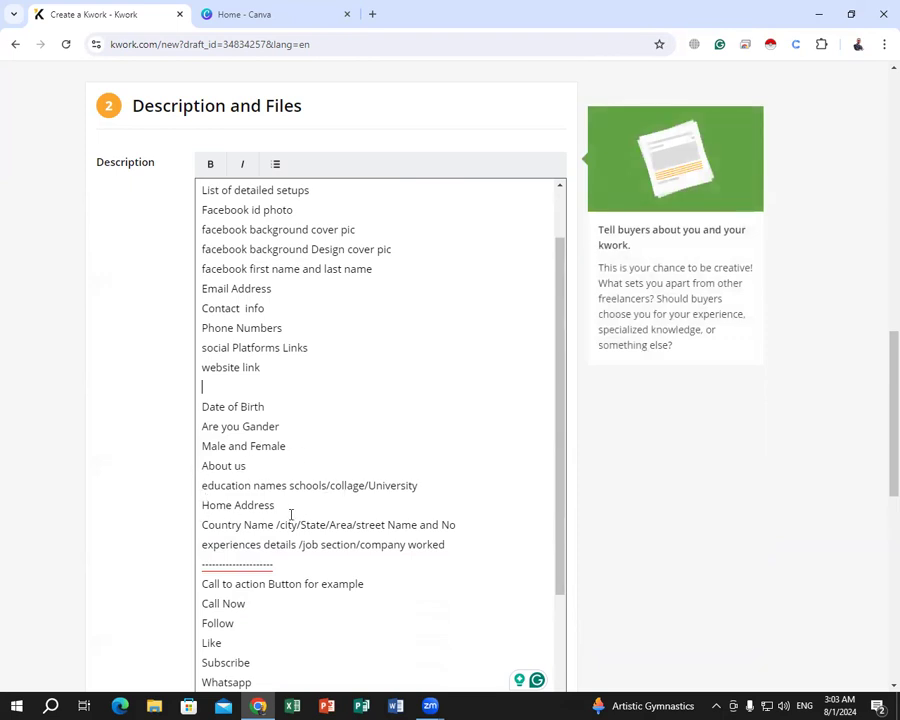
pyautogui.scroll(-3, 290, 530)
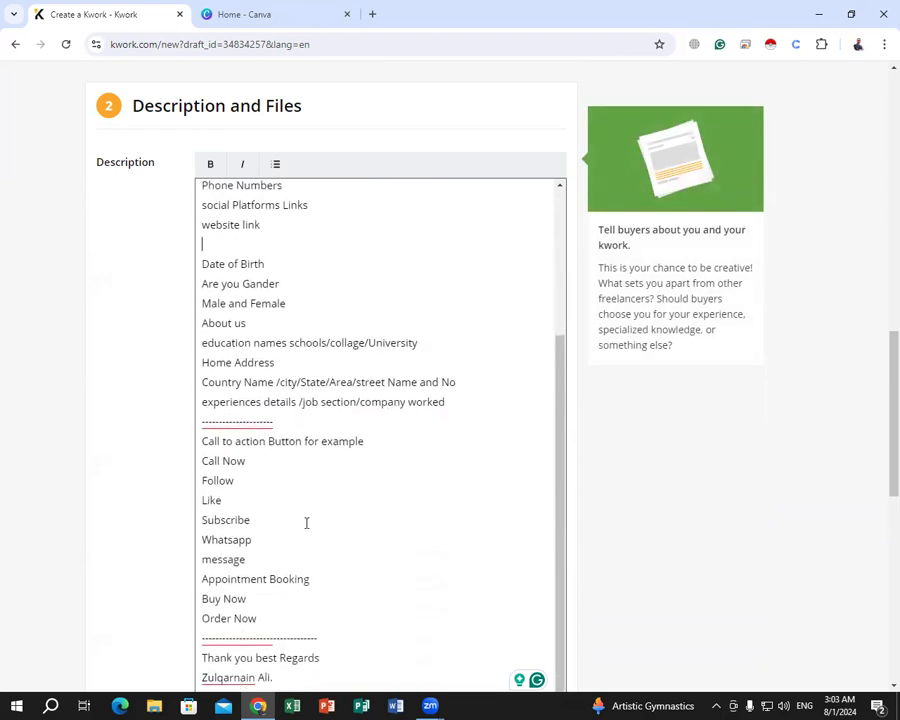
pyautogui.scroll(-3, 306, 522)
pyautogui.scroll(4, 356, 514)
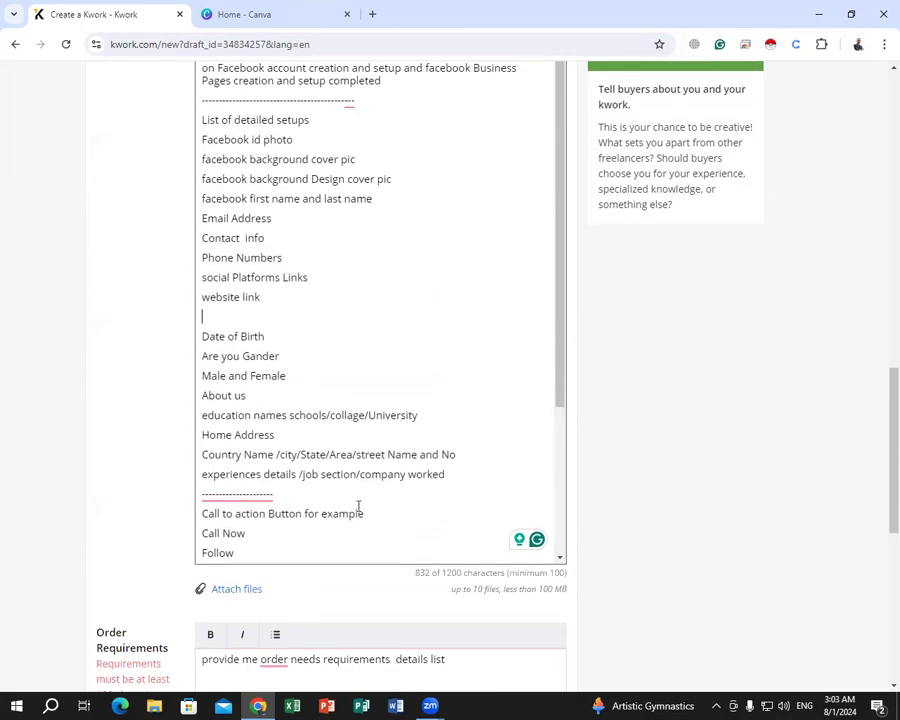
pyautogui.scroll(5, 458, 380)
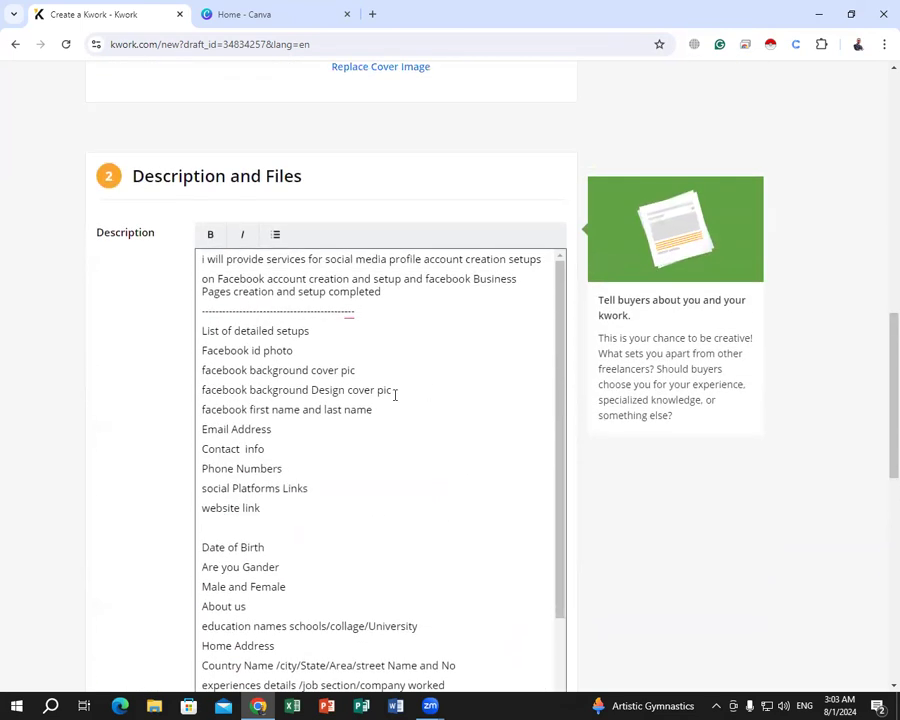
pyautogui.click(286, 511)
pyautogui.scroll(-2, 287, 510)
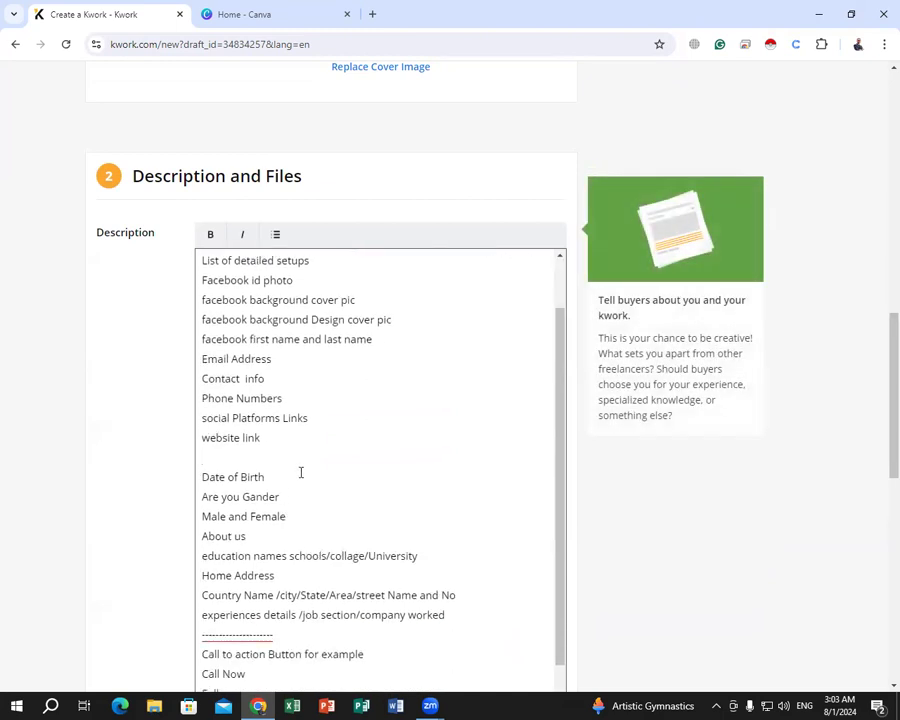
# Insert "Work" at the start of the "experiences details" line in the description.
pyautogui.scroll(-2, 300, 471)
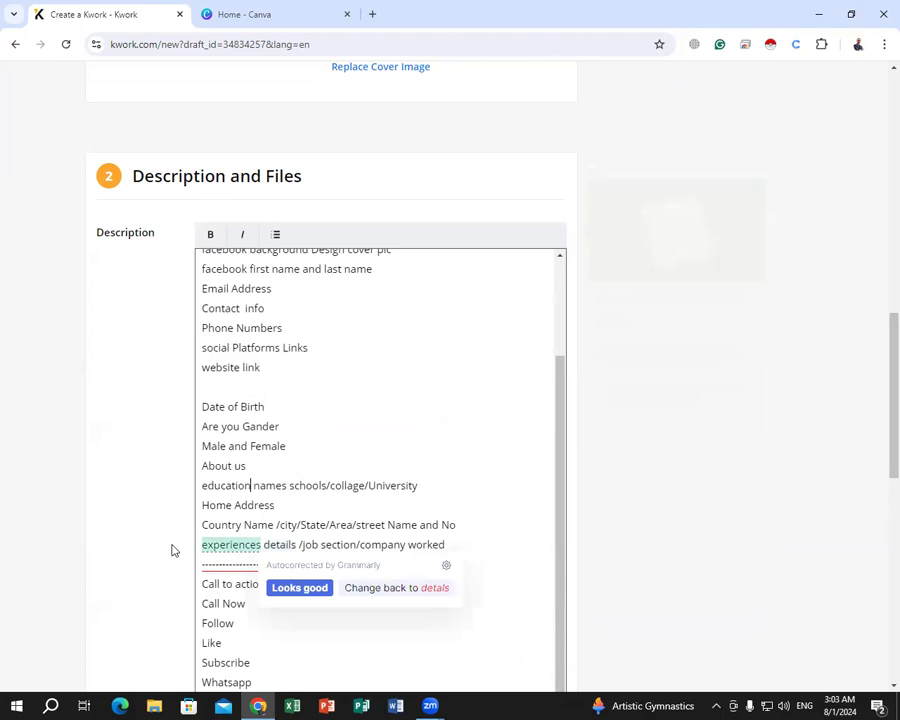
pyautogui.click(203, 544)
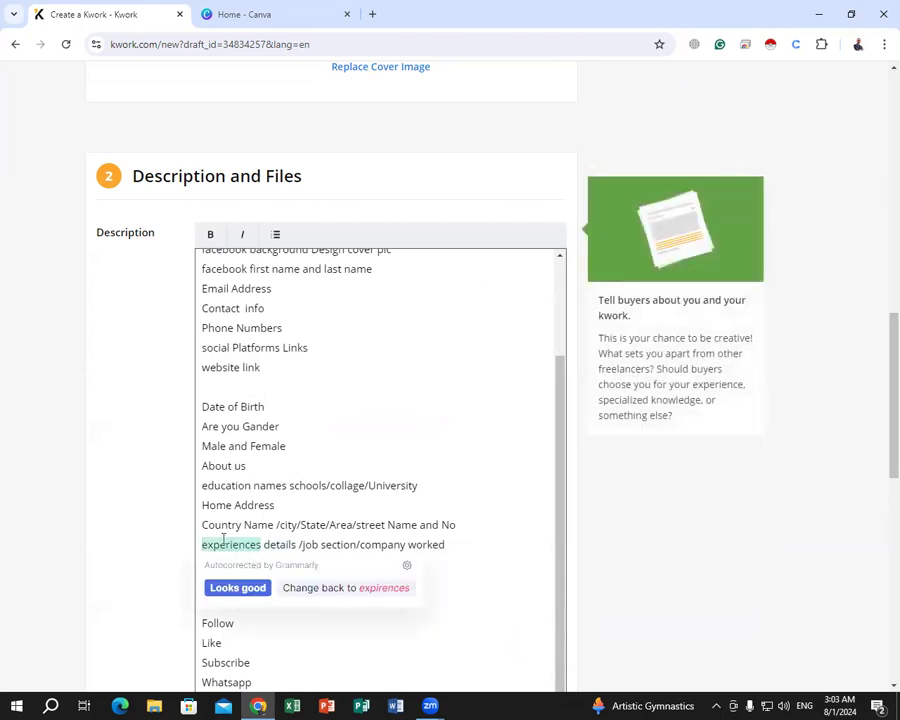
pyautogui.write('Work')
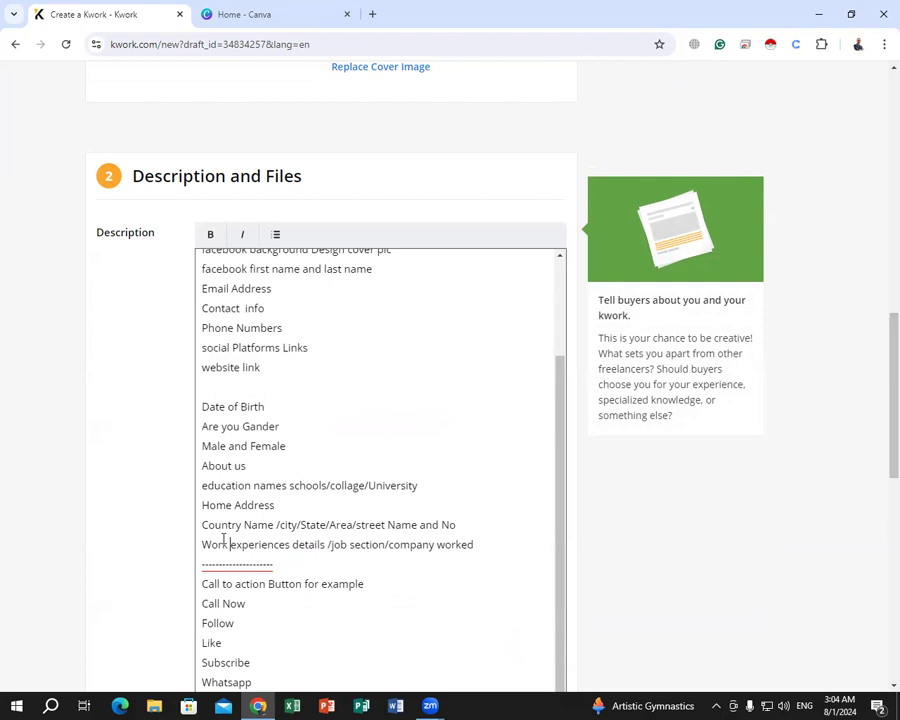
# Correct the order requirements sentence to begin "provide me with order needs".
pyautogui.scroll(-2, 243, 535)
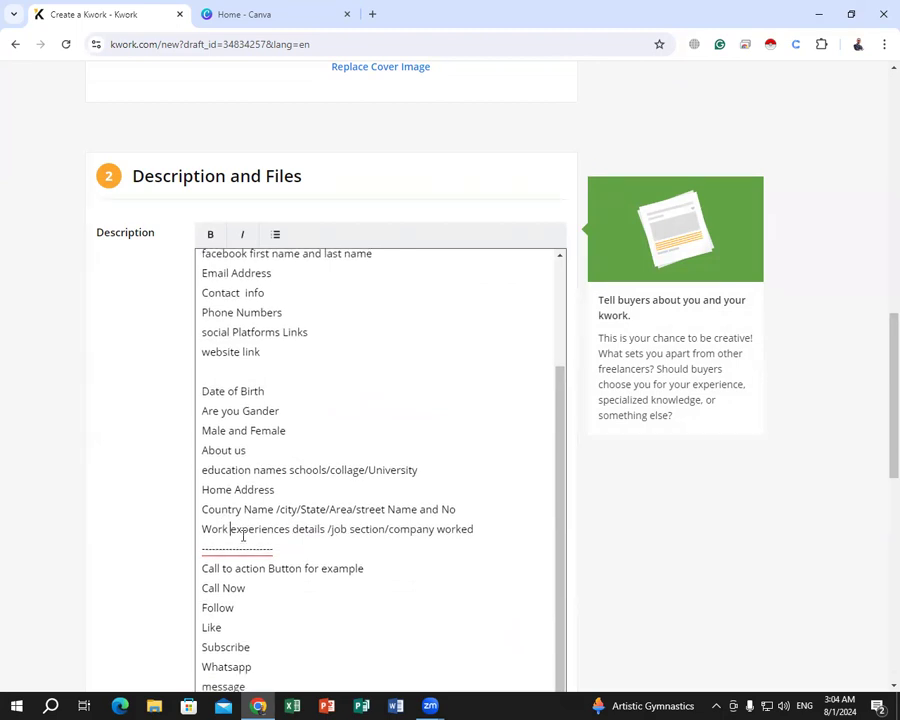
pyautogui.scroll(-8, 598, 500)
pyautogui.scroll(3, 598, 510)
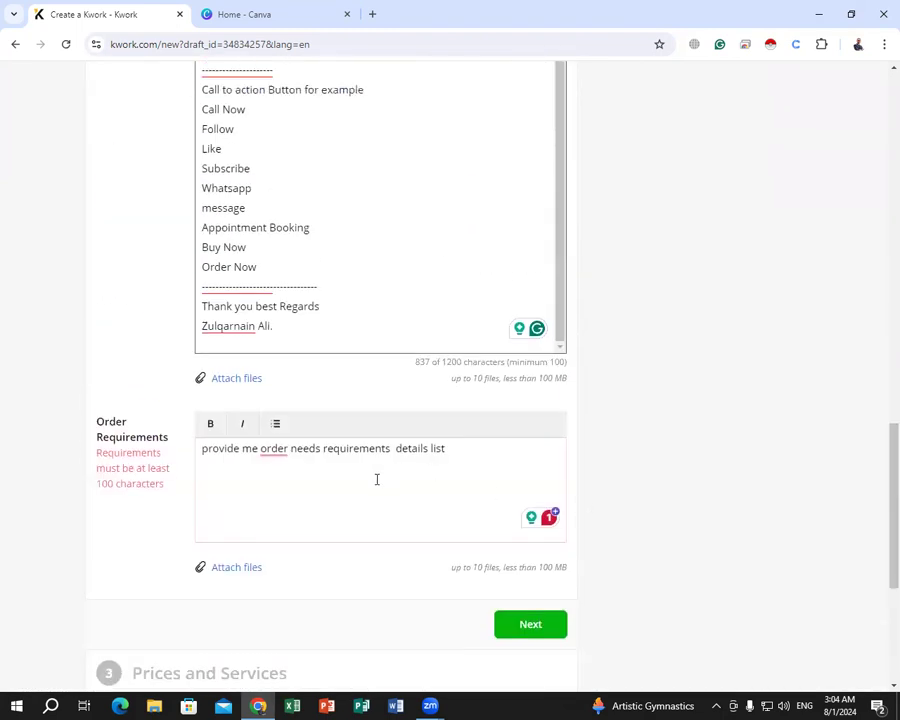
pyautogui.click(280, 450)
pyautogui.click(300, 490)
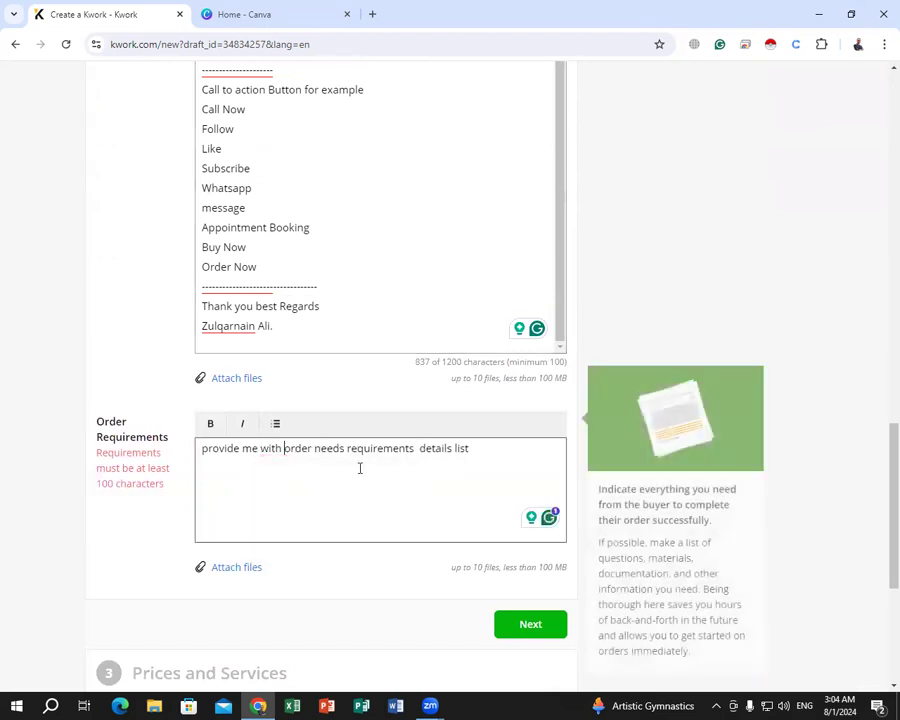
# Insert "Places Home and Primary" before "Country Name" in the description's location line, correcting the spelling of "Primary".
pyautogui.scroll(7, 576, 365)
pyautogui.scroll(-3, 414, 440)
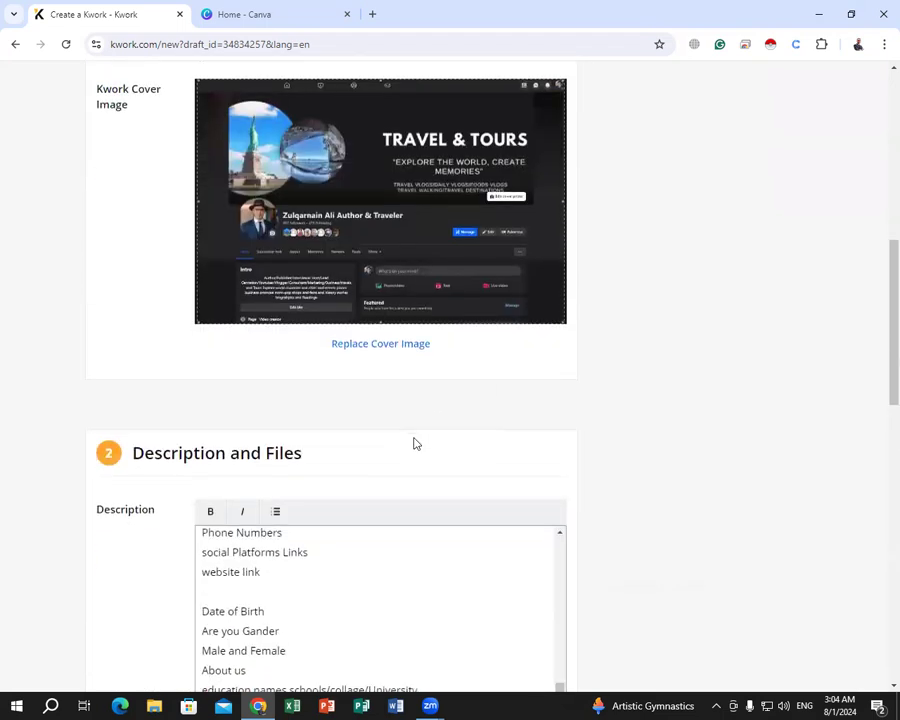
pyautogui.scroll(3, 340, 436)
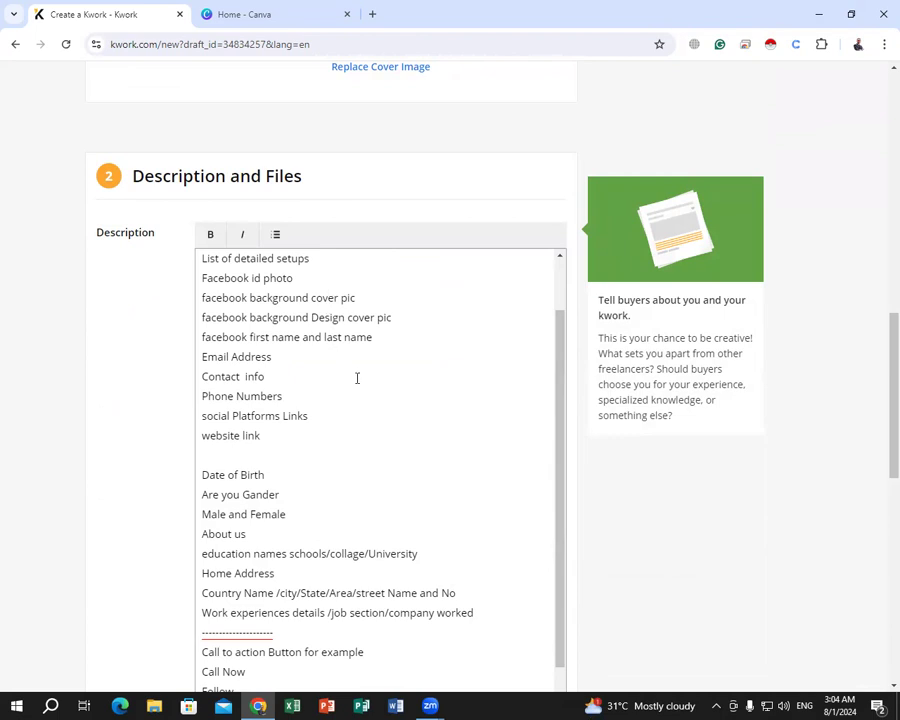
pyautogui.scroll(-3, 360, 380)
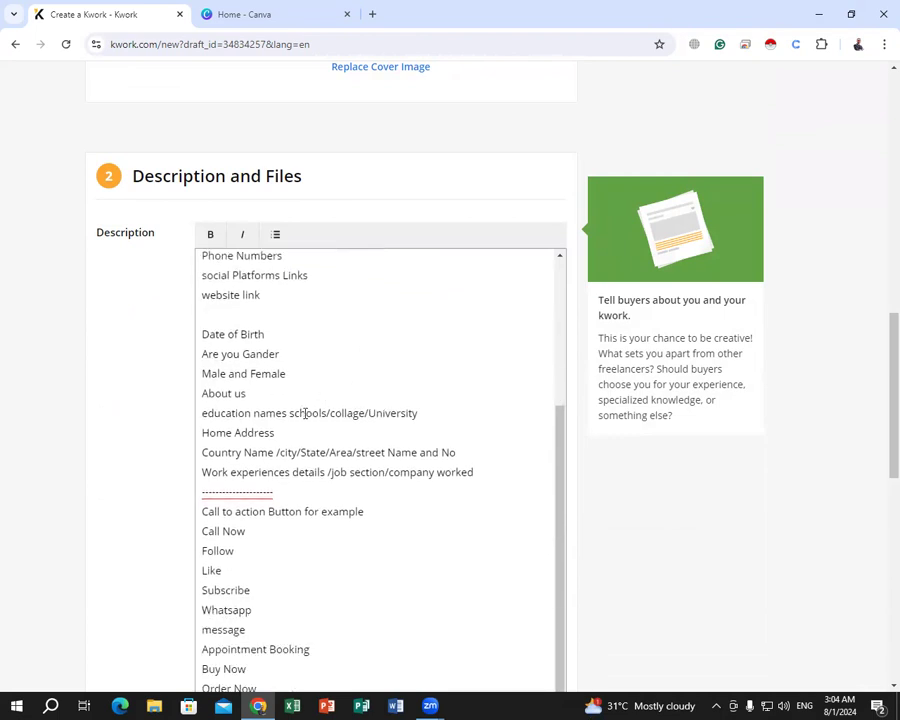
pyautogui.scroll(-1, 305, 413)
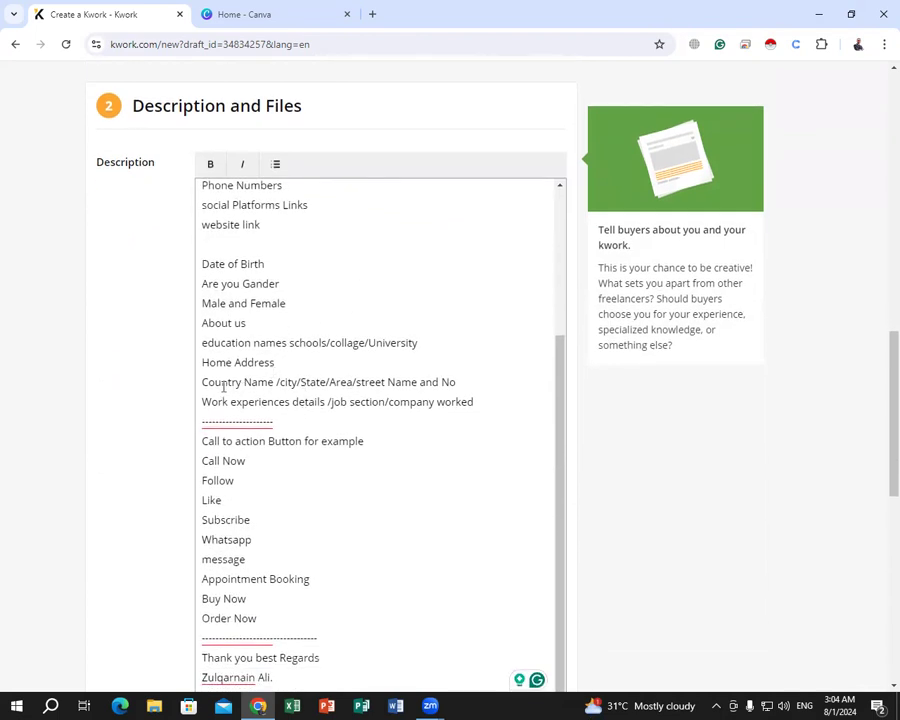
pyautogui.click(200, 384)
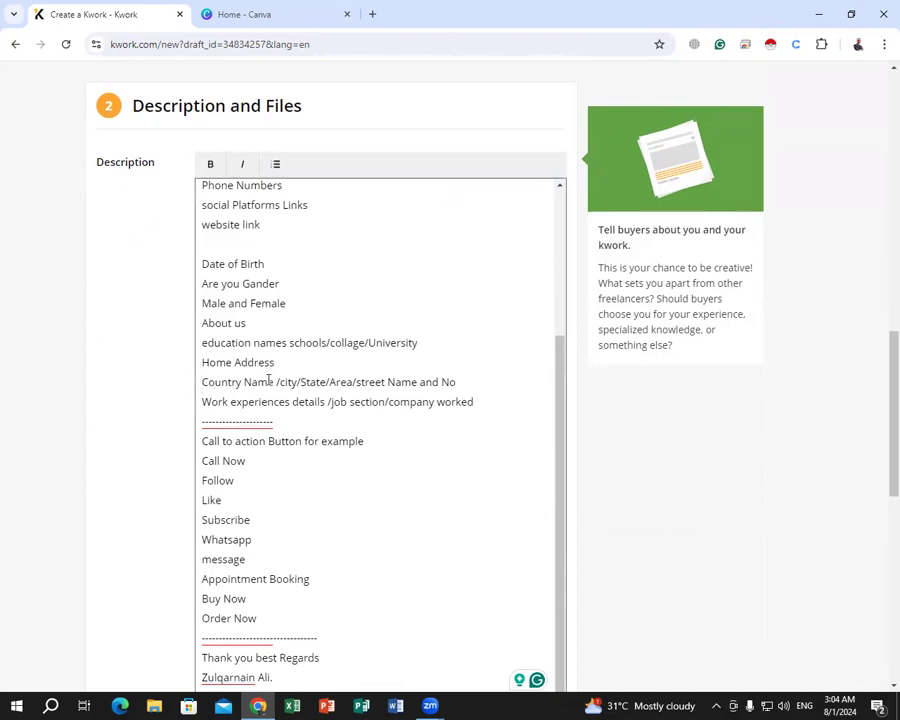
pyautogui.write('Home and')
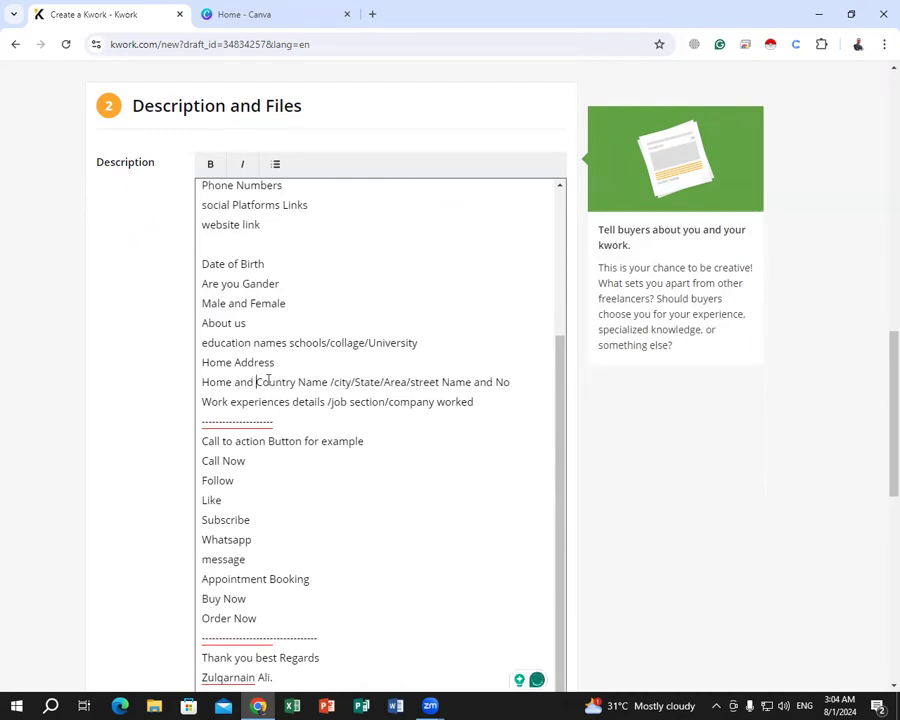
pyautogui.write(' Primary')
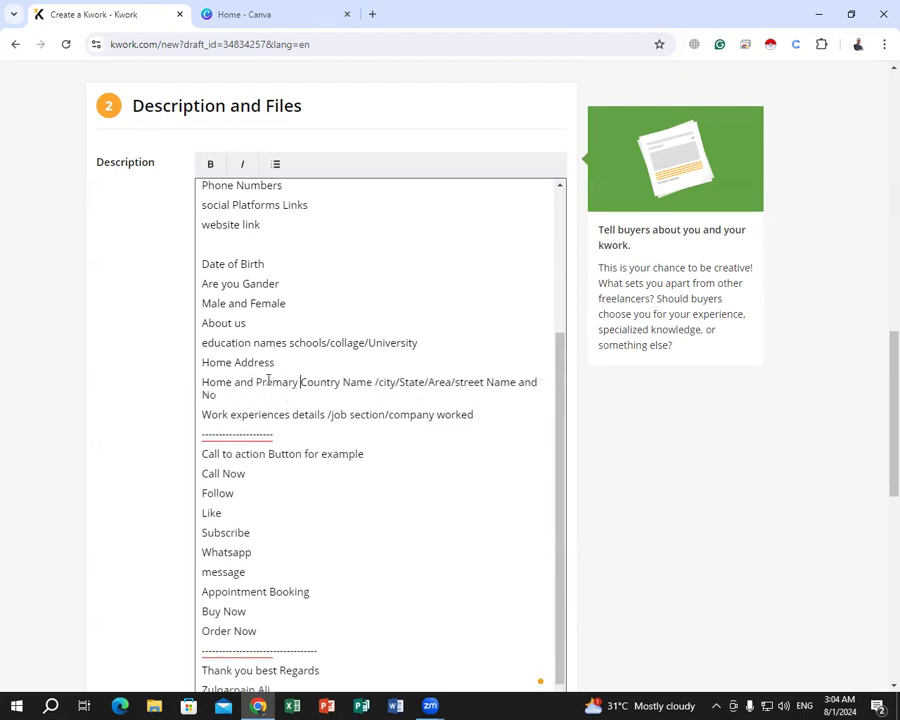
pyautogui.moveTo(278, 381)
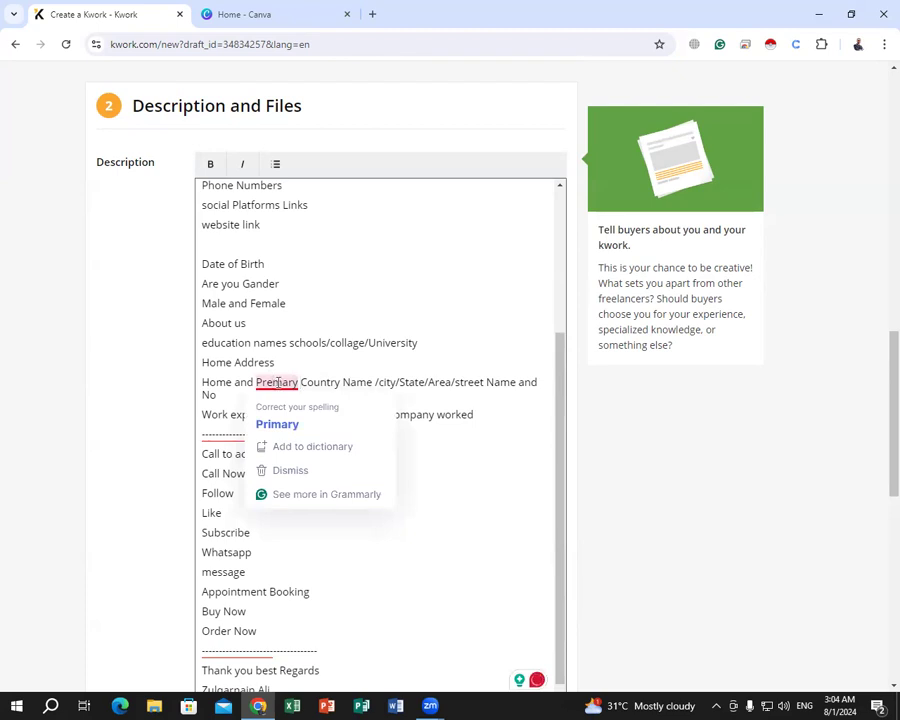
pyautogui.click(277, 424)
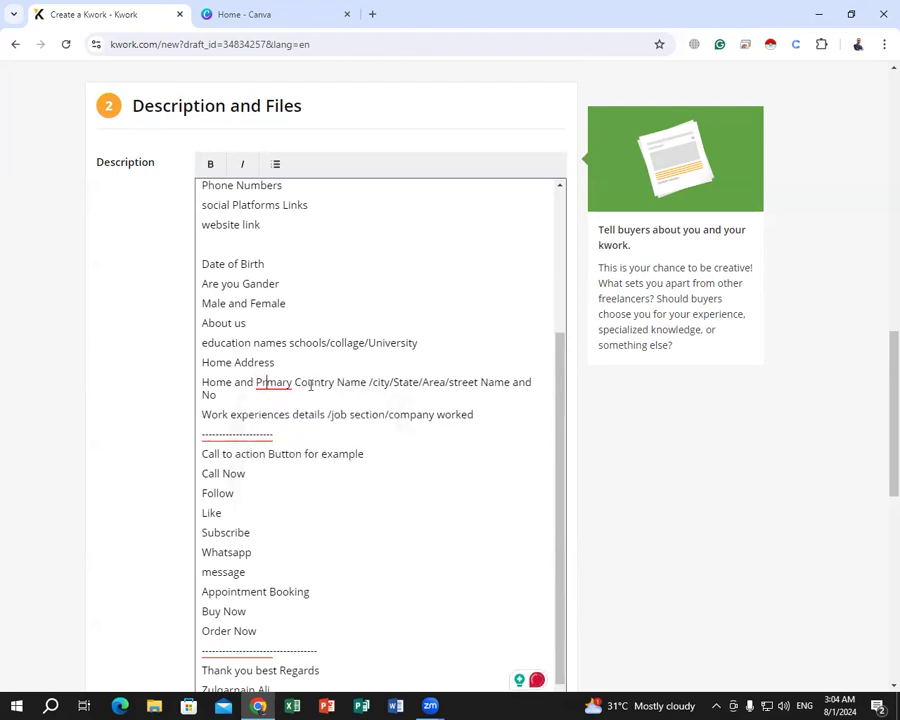
pyautogui.write('i')
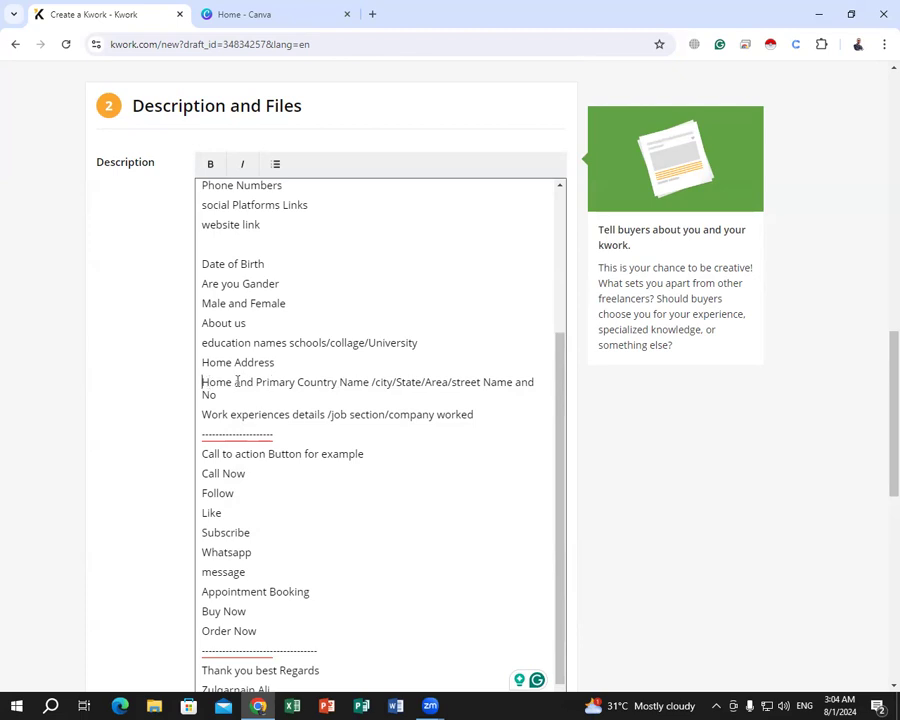
pyautogui.write('Places')
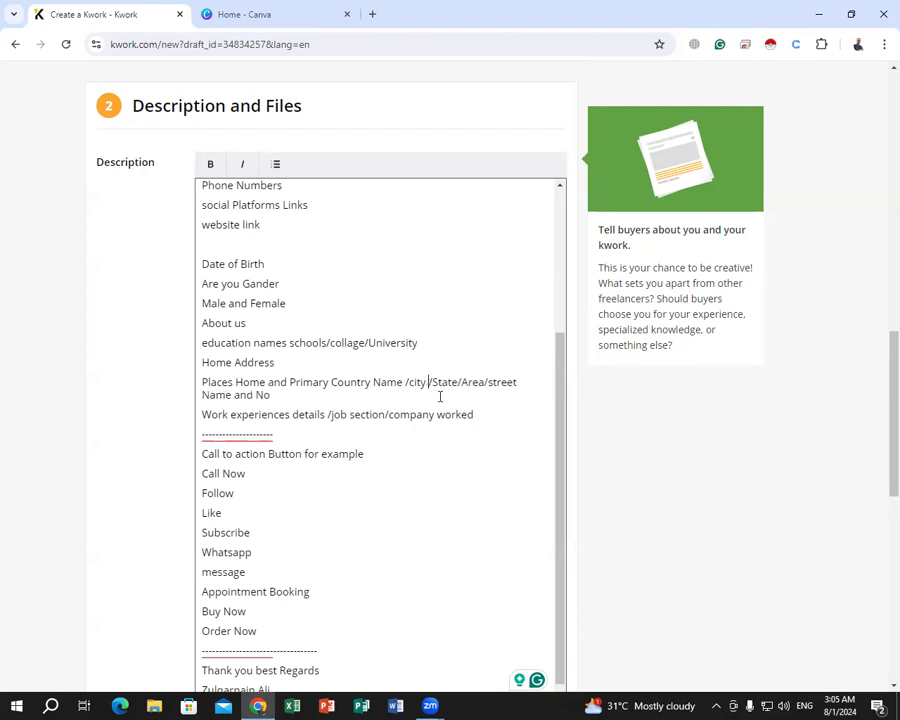
# Add "Name" after "city", "State" and "Area" in the location line.
pyautogui.write('Name')
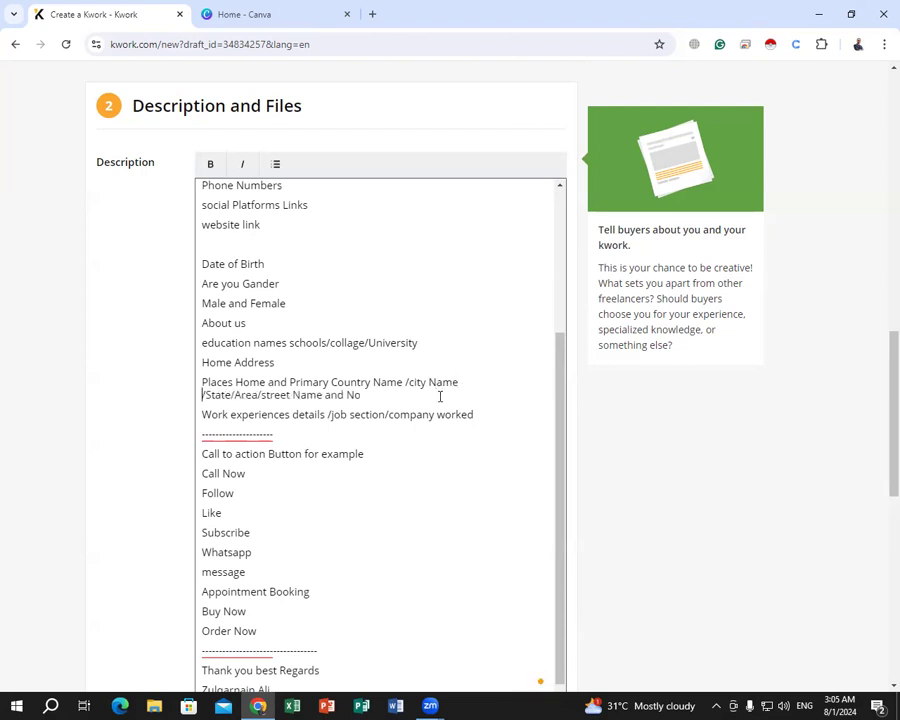
pyautogui.click(245, 399)
pyautogui.write('Name')
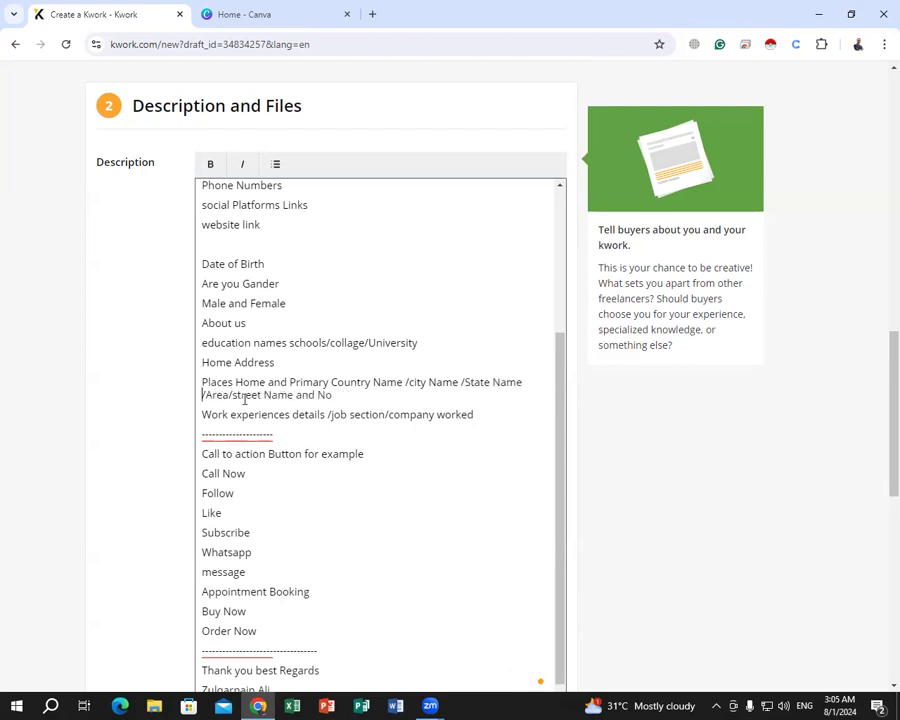
pyautogui.press('Right')
pyautogui.press('Right')
pyautogui.press('Right')
pyautogui.press('Right')
pyautogui.press('Right')
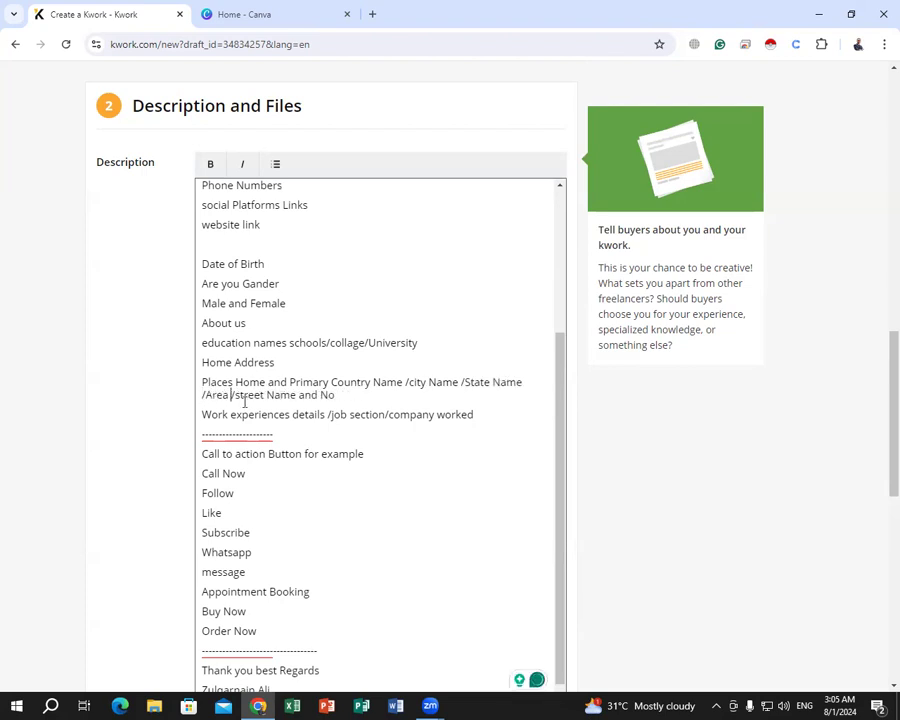
pyautogui.write('Name')
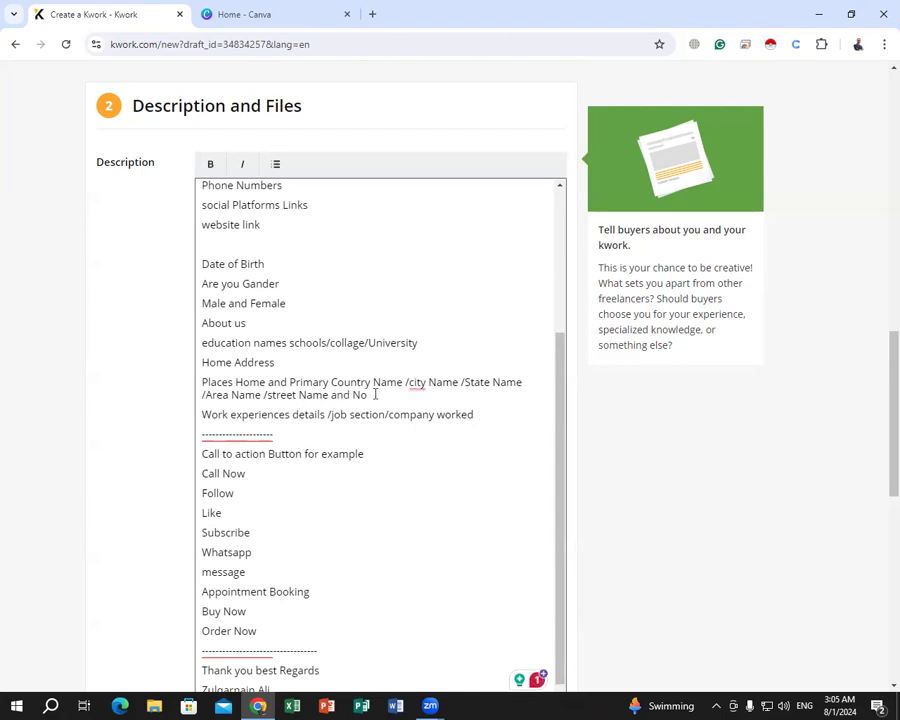
pyautogui.moveTo(418, 383)
pyautogui.click(442, 420)
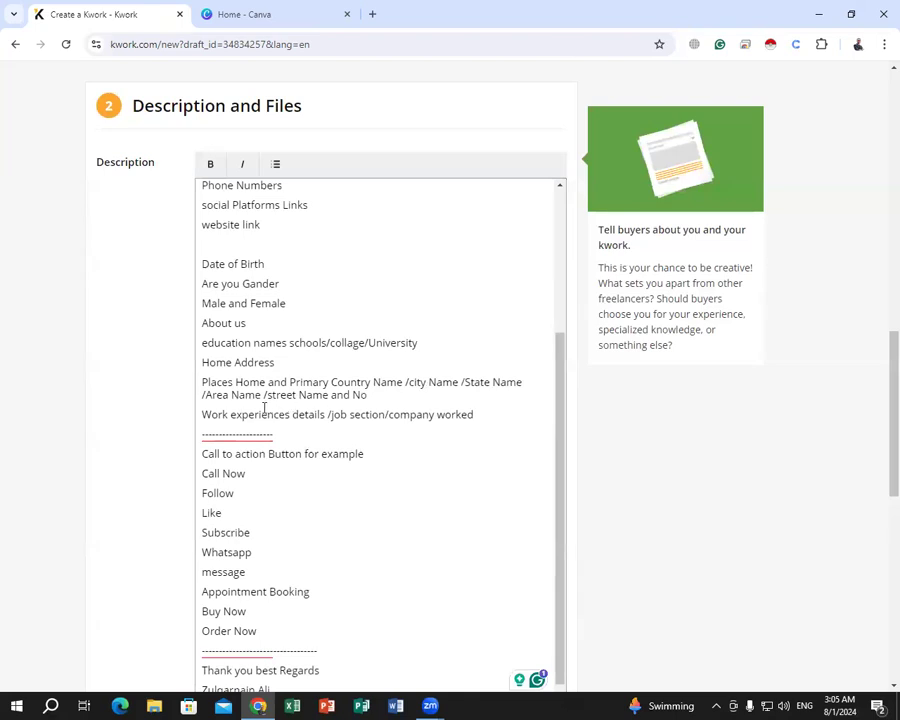
# Insert "House" before "No" at the end of the description's location line.
pyautogui.click(356, 395)
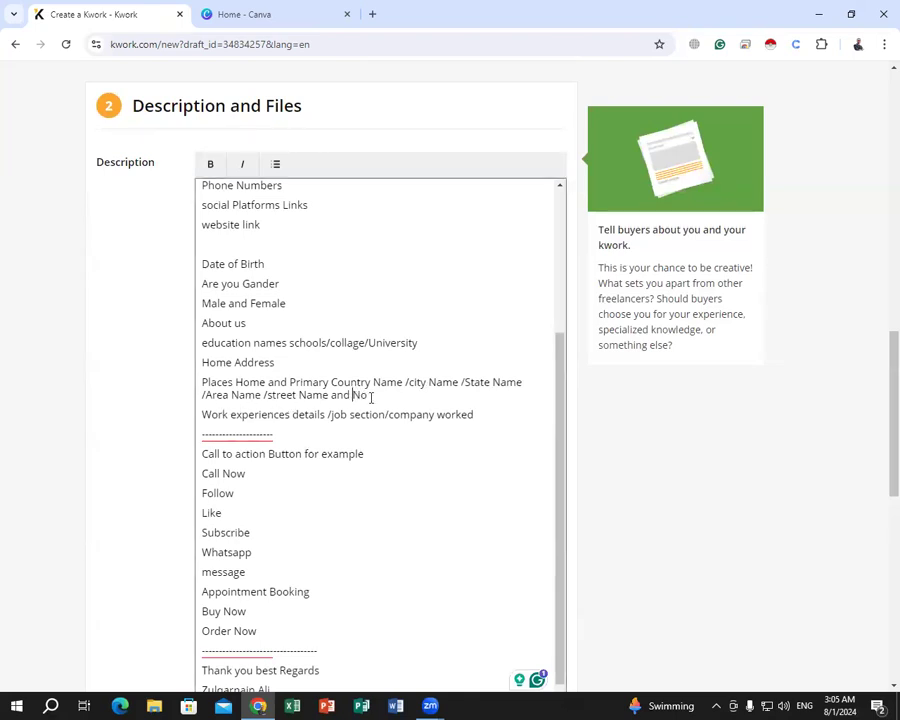
pyautogui.write('House')
pyautogui.click(273, 261)
# Replace the "Are you Gander" line in the description with "Basic info", keeping "Male and Female" on its own line.
pyautogui.tripleClick(229, 284)
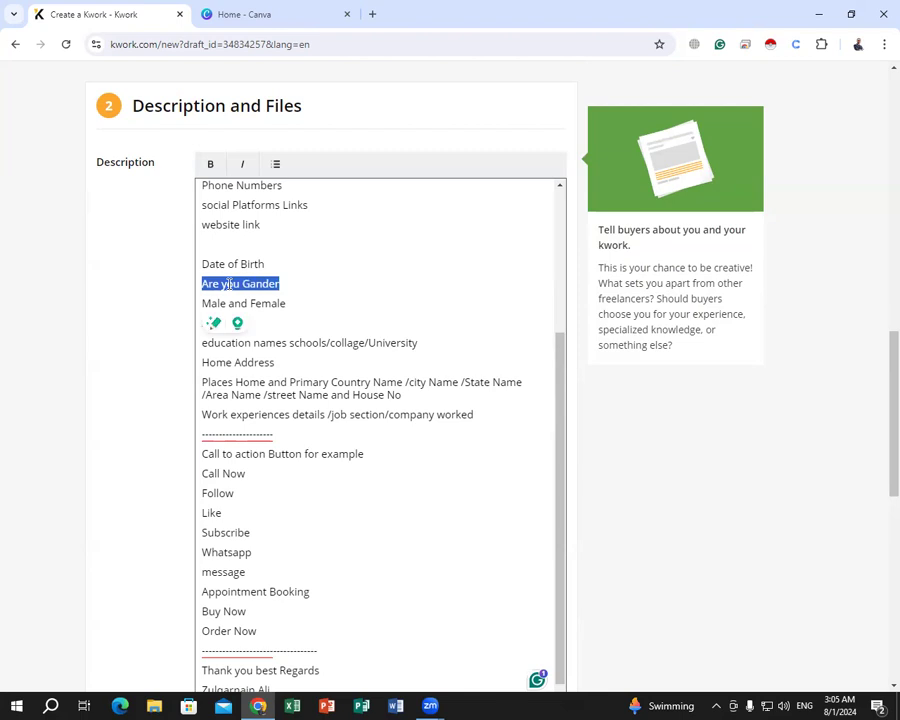
pyautogui.press('BackSpace')
pyautogui.write('Basic ')
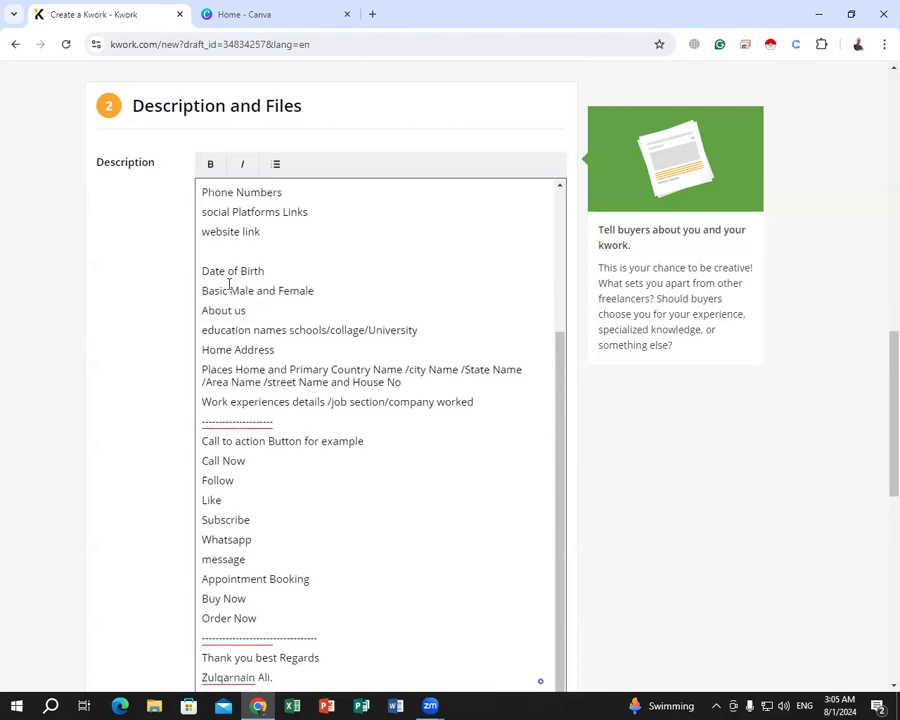
pyautogui.write('Info')
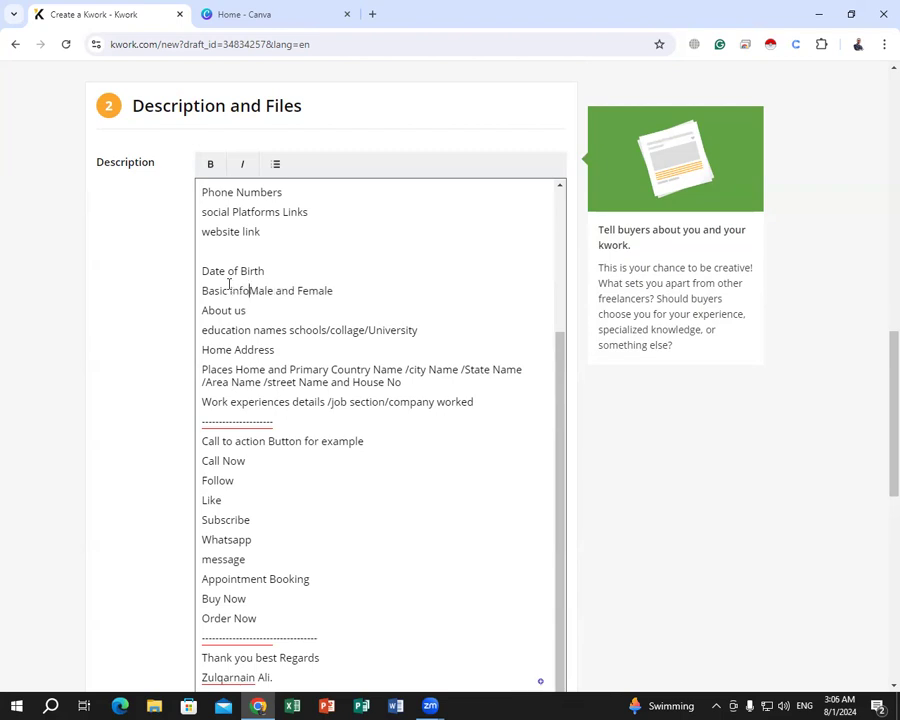
pyautogui.press('Return')
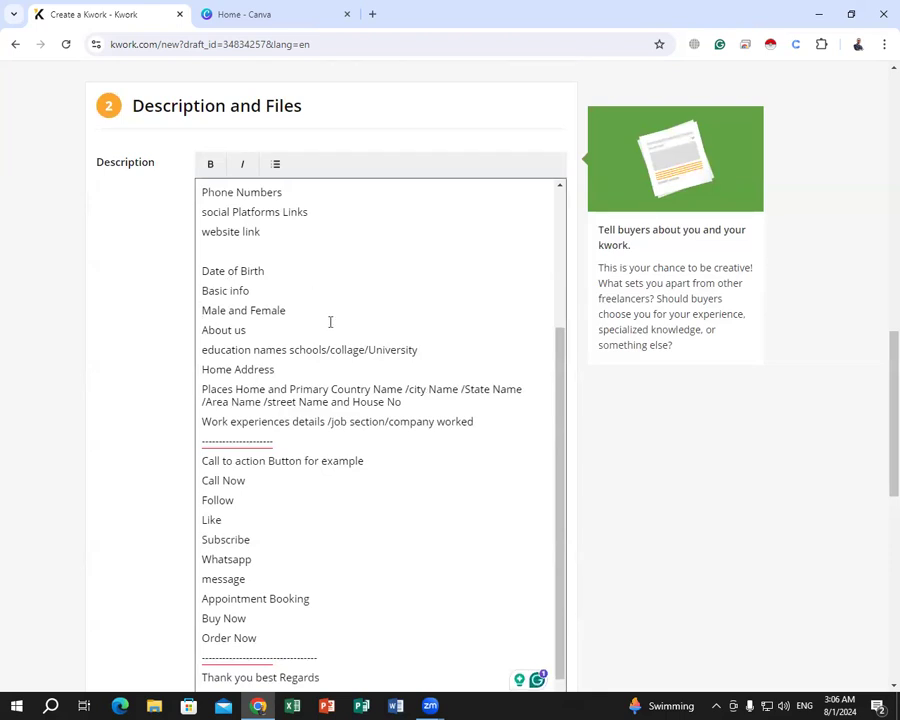
# Add the line "languages list" below "Basic info" in the description, with "languages" spelled correctly.
pyautogui.click(270, 291)
pyautogui.press('Return')
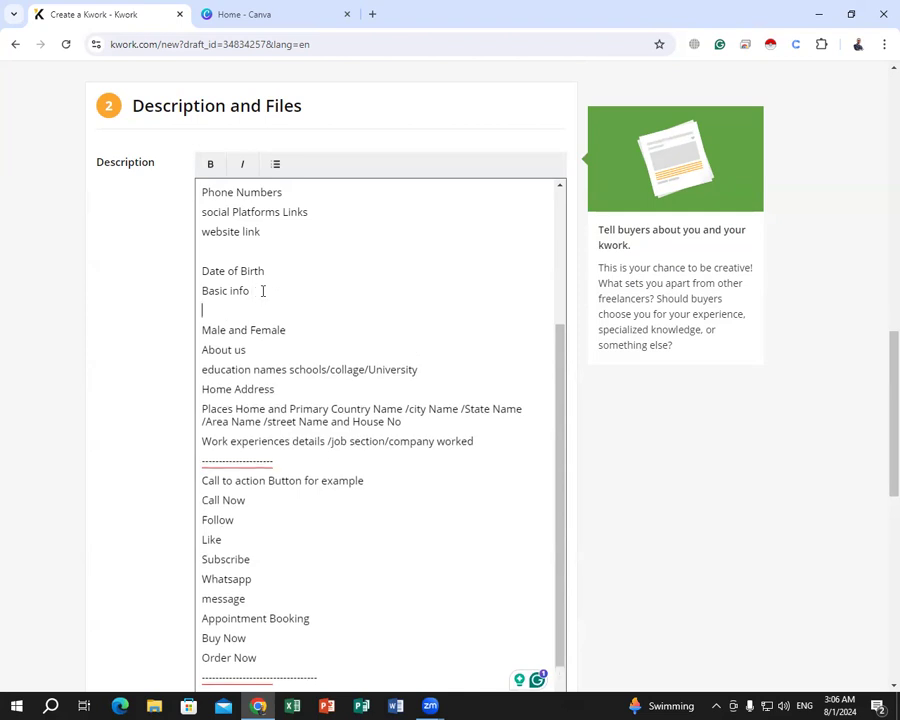
pyautogui.write('Langguages')
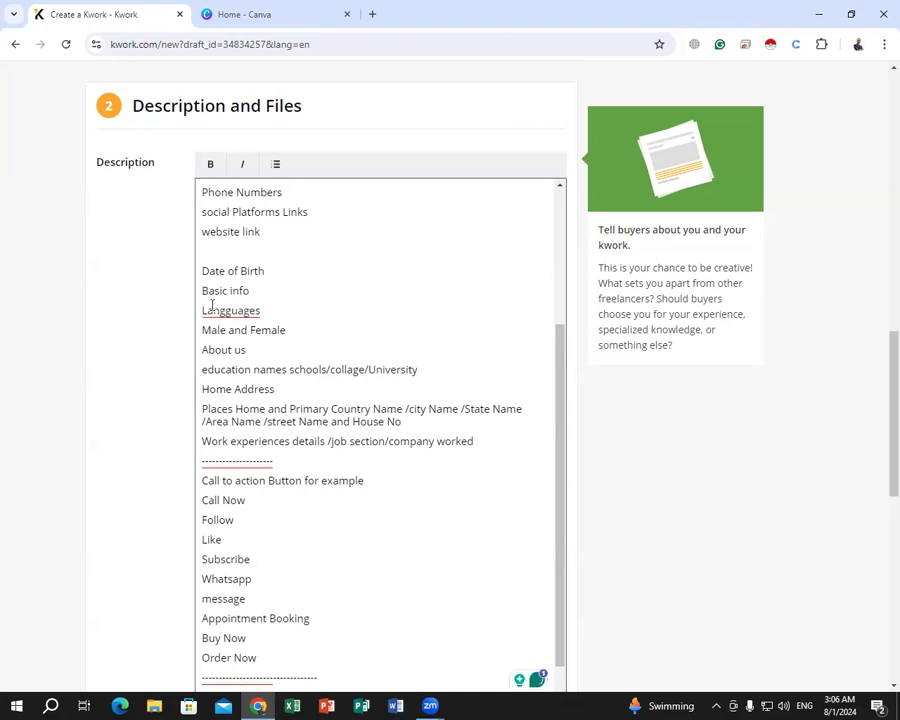
pyautogui.doubleClick(231, 310)
pyautogui.press('BackSpace')
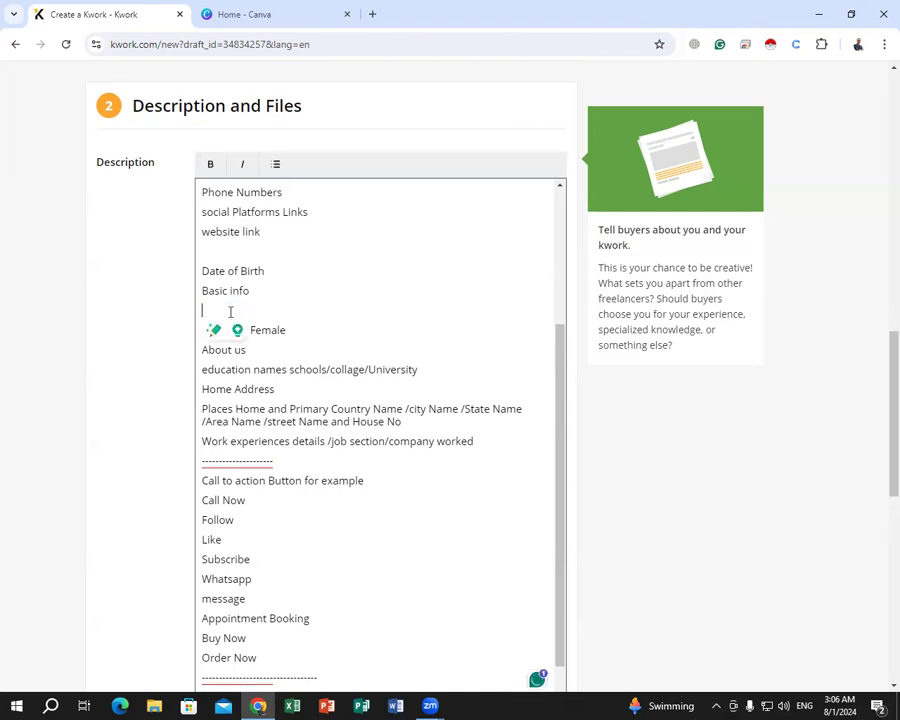
pyautogui.write('langu')
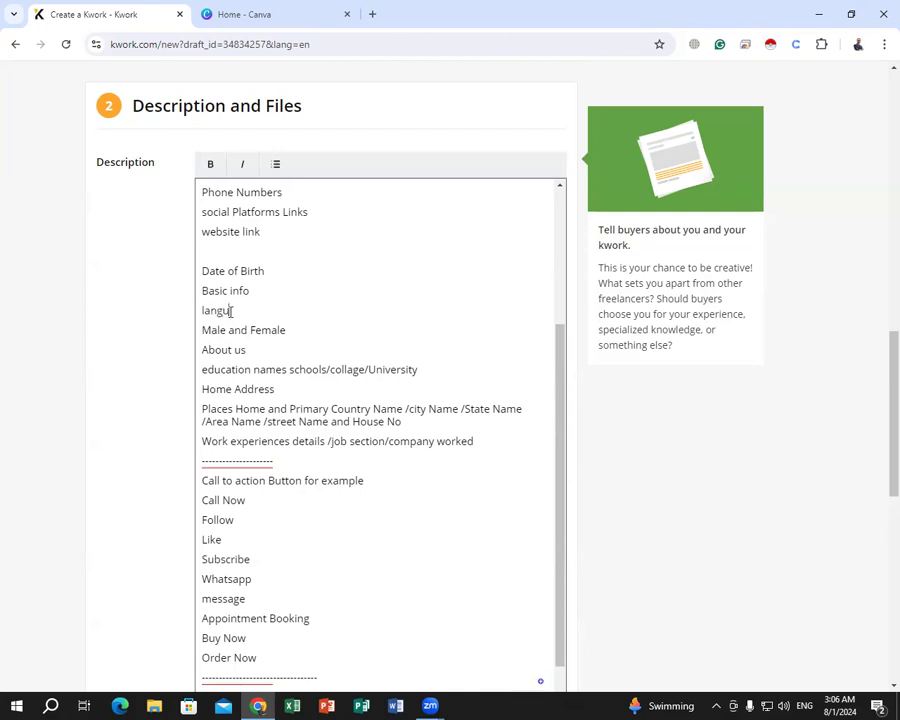
pyautogui.write('ages')
pyautogui.press('Return')
pyautogui.press('BackSpace')
pyautogui.write('list')
# Add the lines "family Members list" and "list of events attend" below "languages list".
pyautogui.press('Return')
pyautogui.write('family')
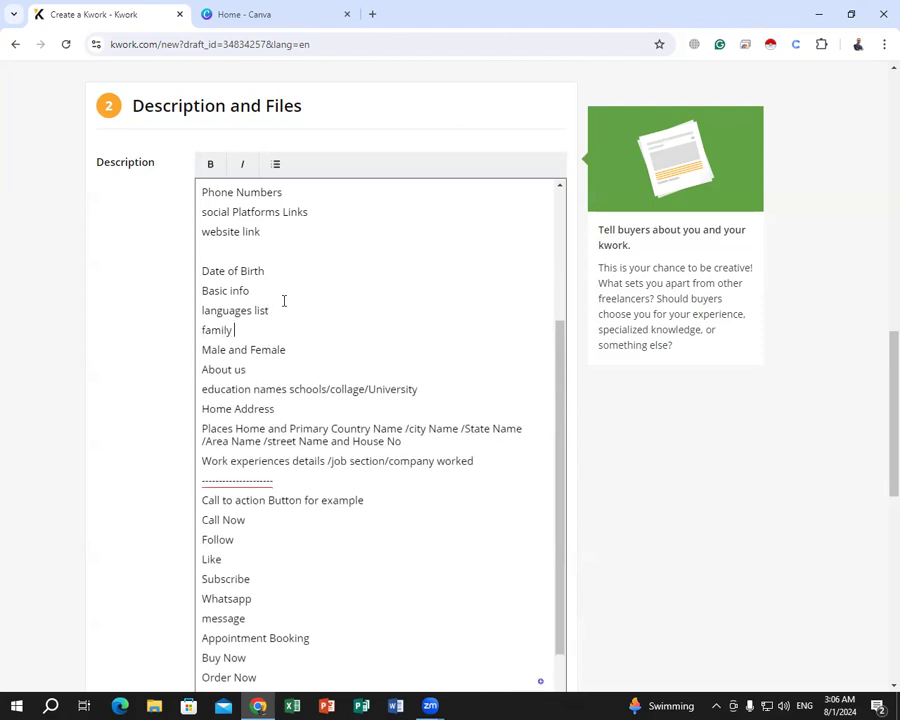
pyautogui.write(' Members list')
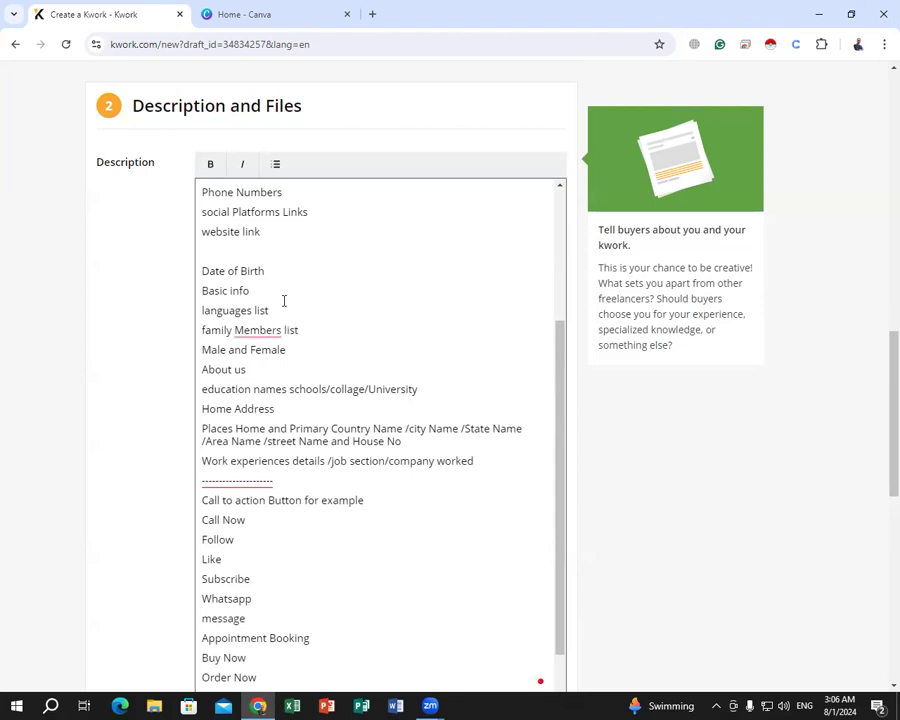
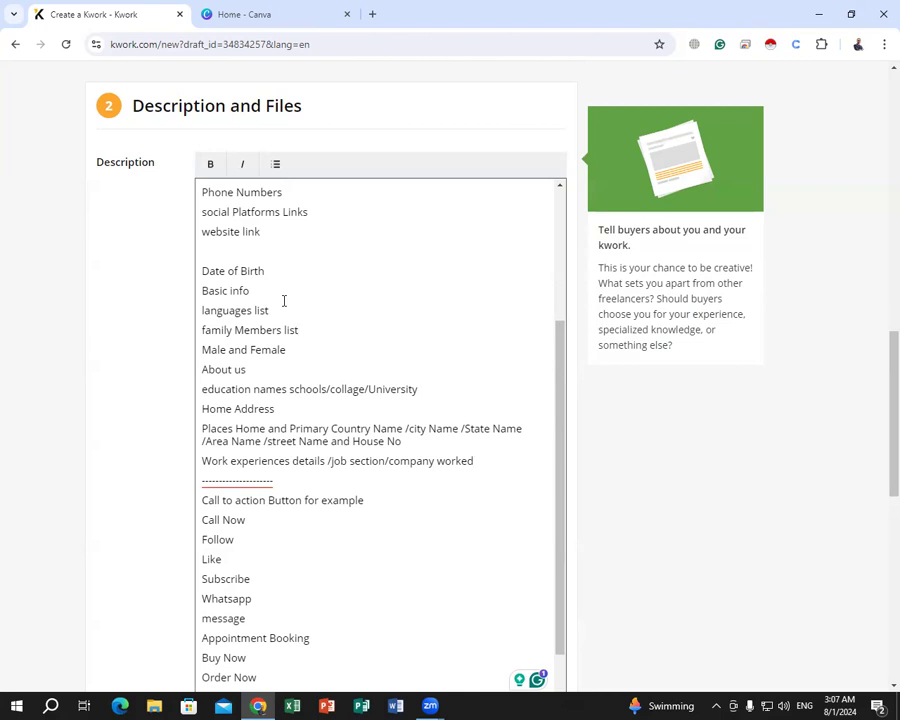
pyautogui.press('Return')
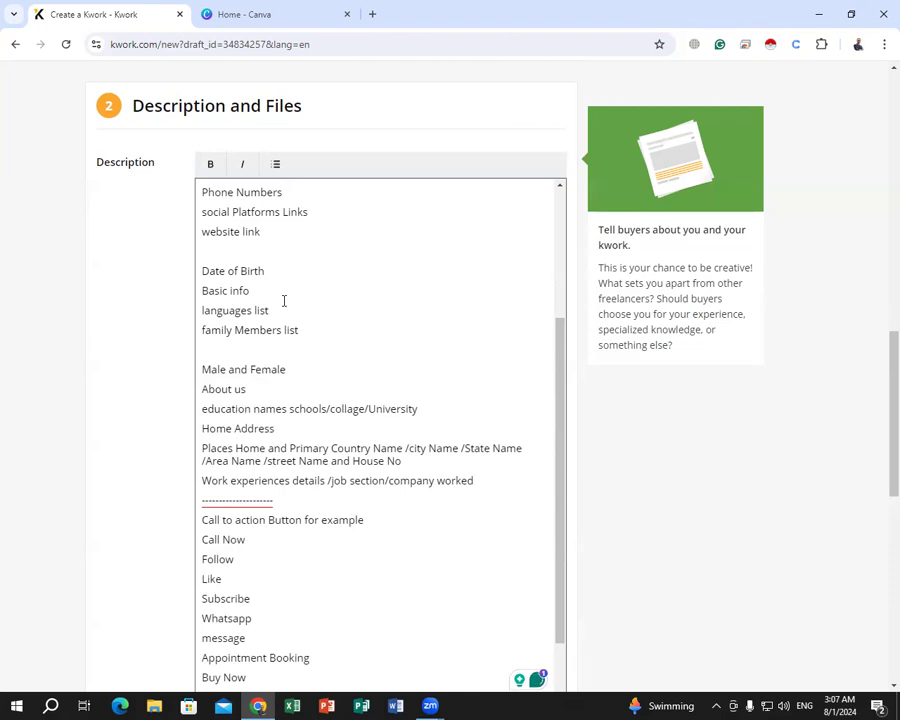
pyautogui.write('list of')
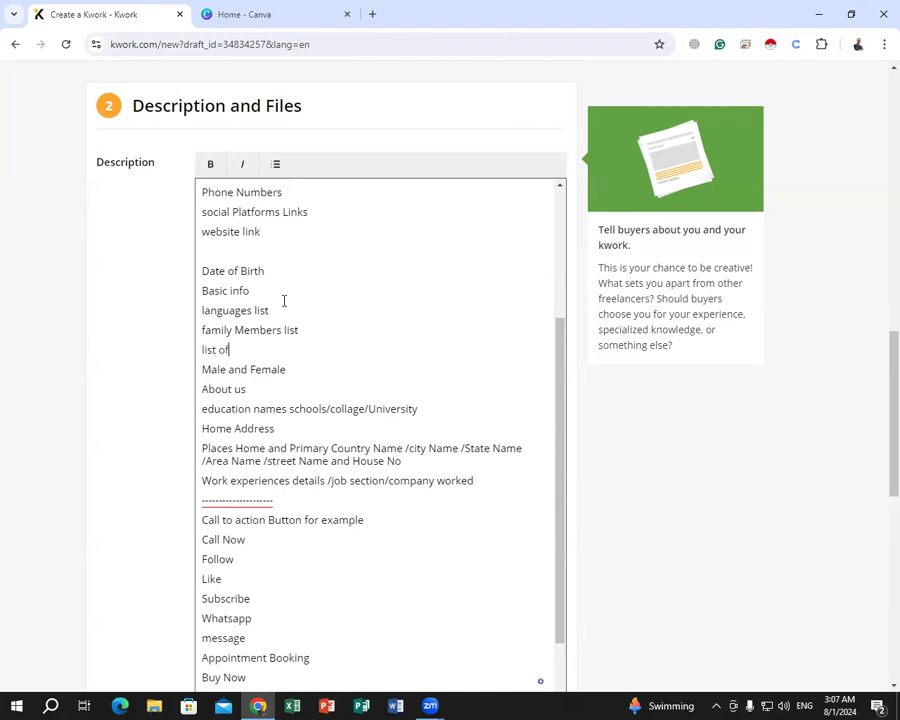
pyautogui.write(' ev')
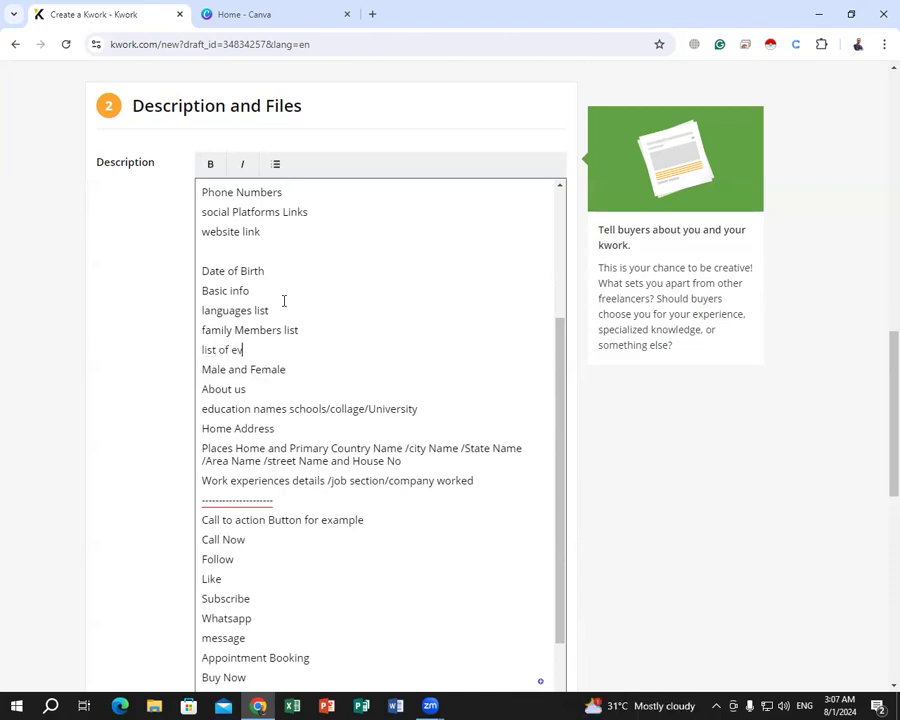
pyautogui.write('ents attend')
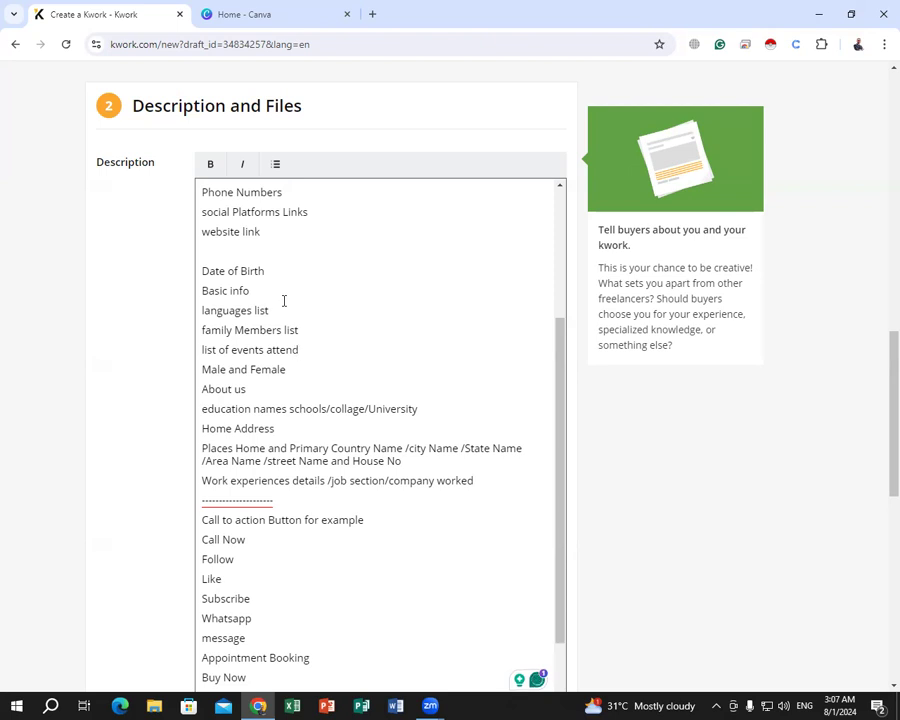
# Add the line "sports and movies and tv shows like" below "list of events attend".
pyautogui.press('Return')
pyautogui.write('sp')
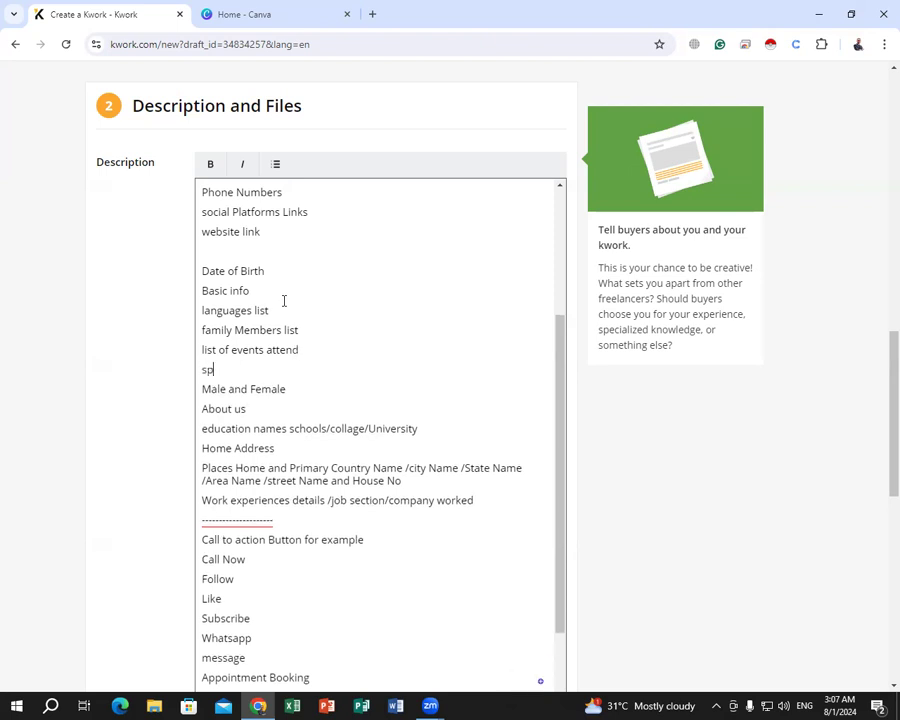
pyautogui.write('orts and')
pyautogui.write('movies and tv show s')
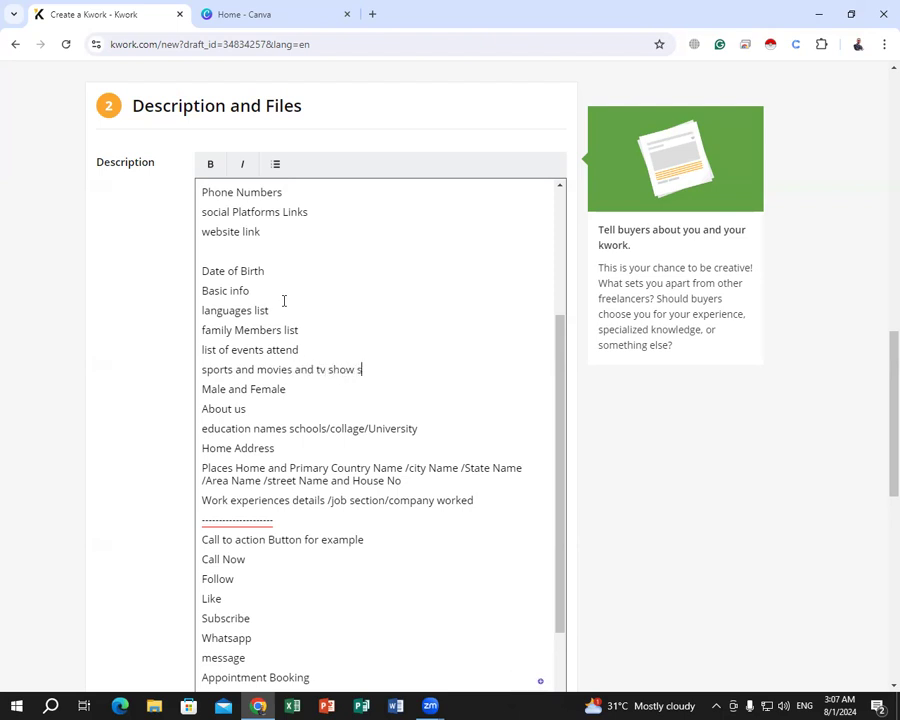
pyautogui.press('BackSpace')
pyautogui.press('BackSpace')
pyautogui.write('s like')
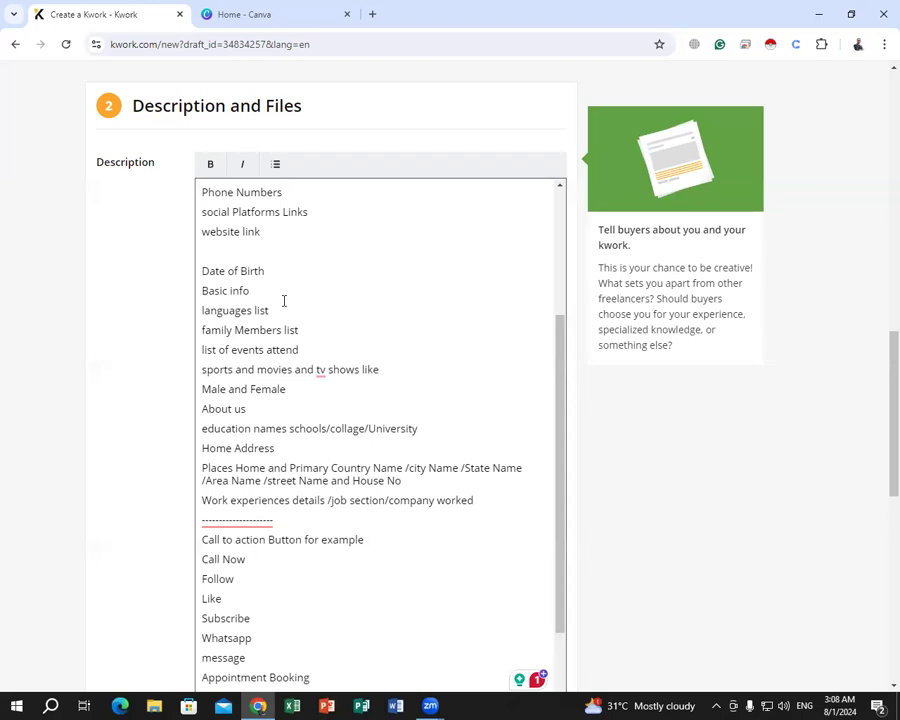
# Add the line "books reading liked" below the line about sports, movies and tv shows.
pyautogui.press('Return')
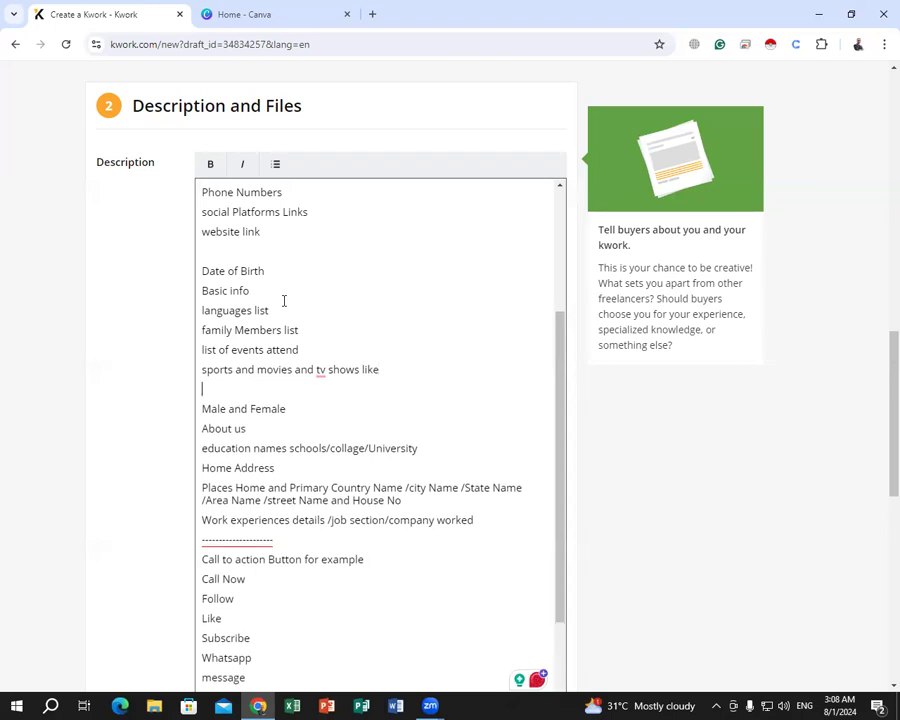
pyautogui.write('books re')
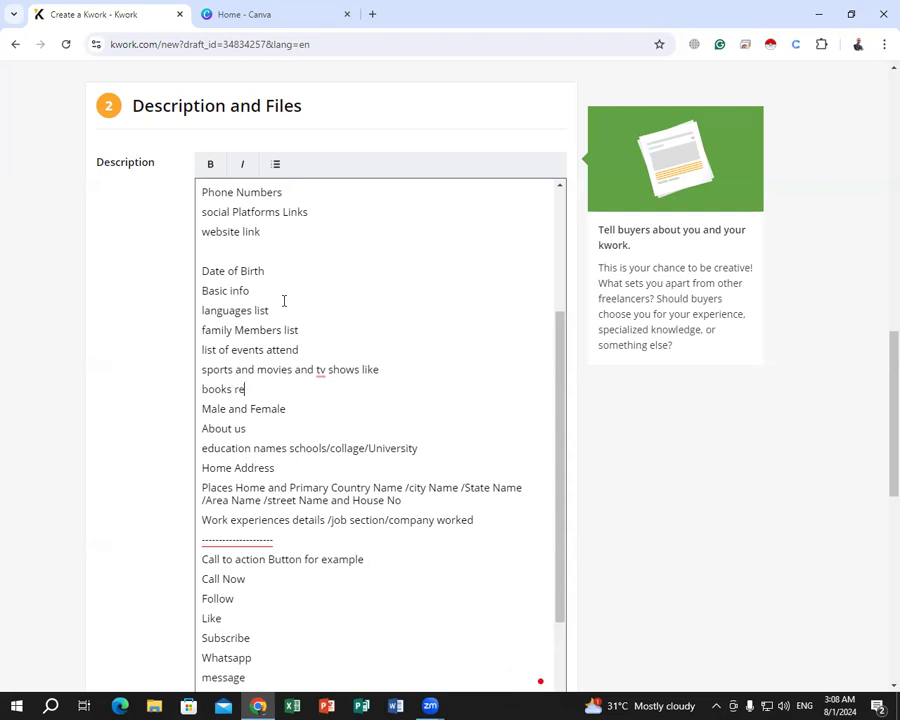
pyautogui.write('ading')
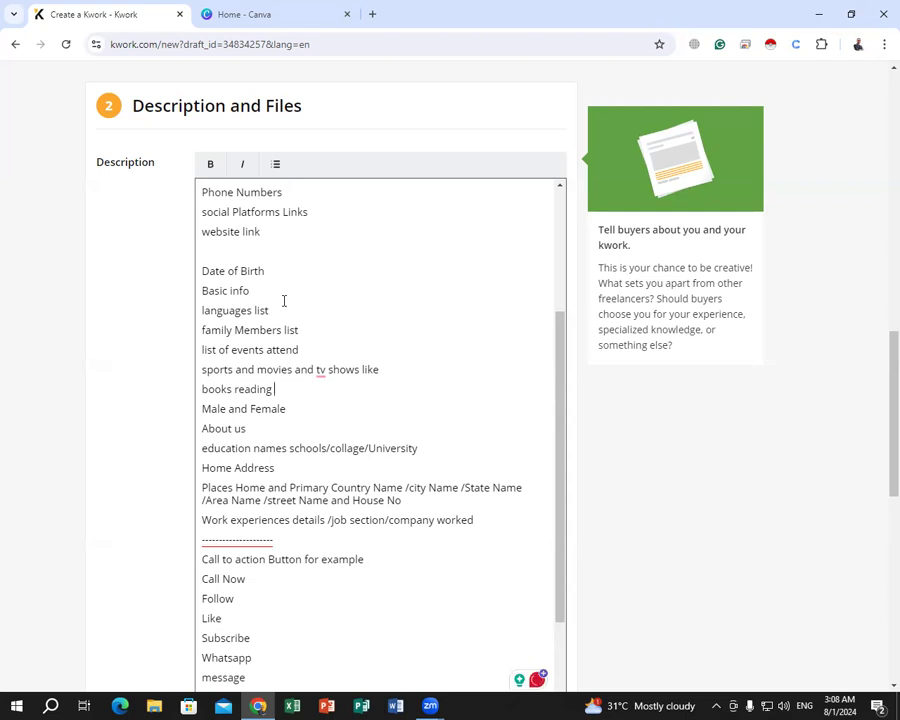
pyautogui.write(' liked')
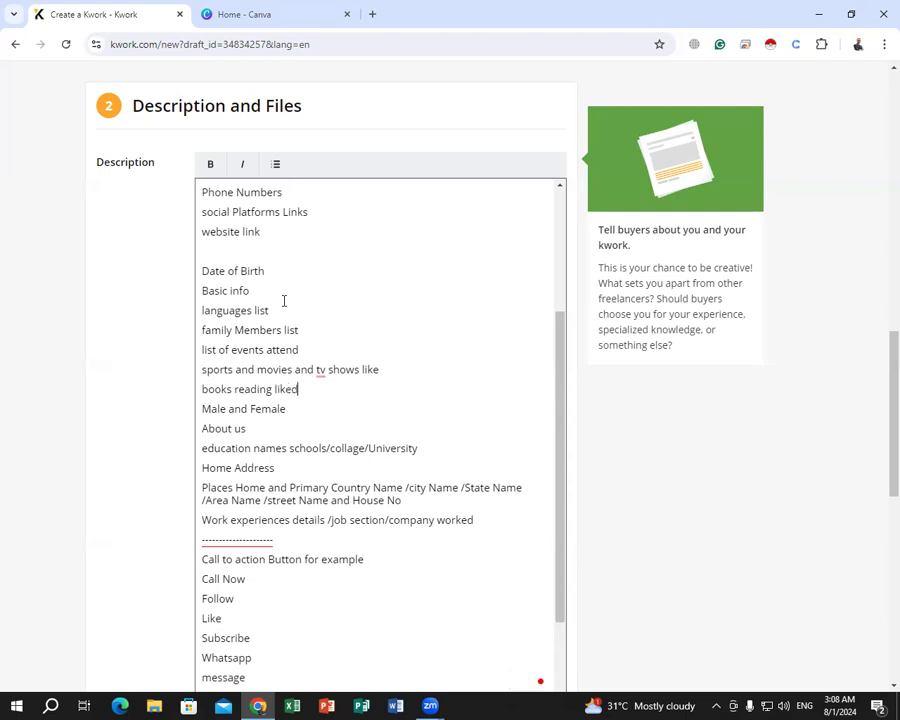
pyautogui.click(346, 398)
pyautogui.click(298, 380)
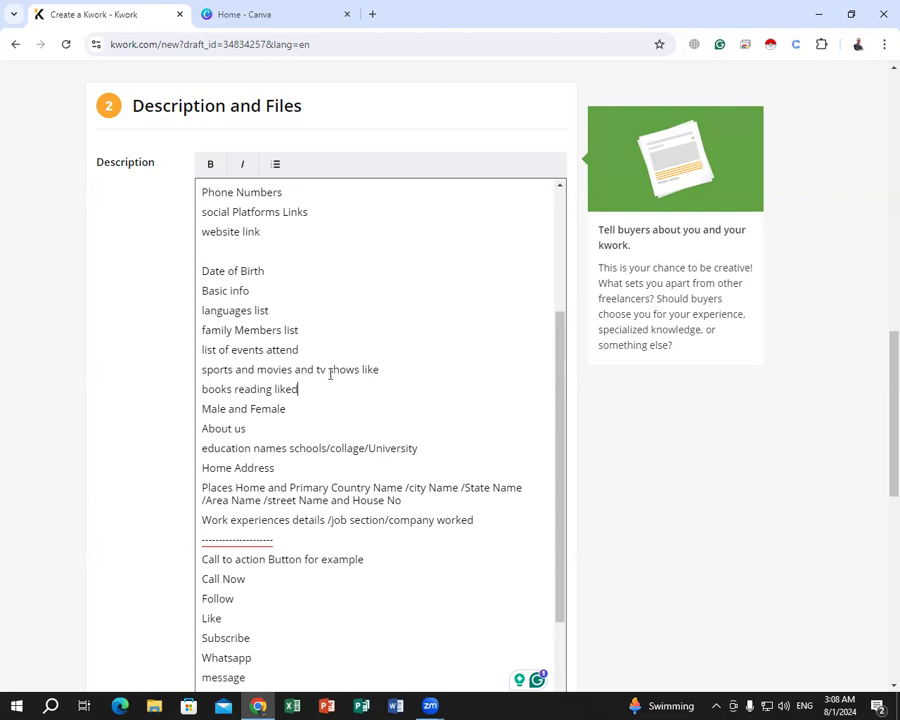
# Add the line "Travels destinations liked" below "books reading liked".
pyautogui.press('Return')
pyautogui.write('Travels ')
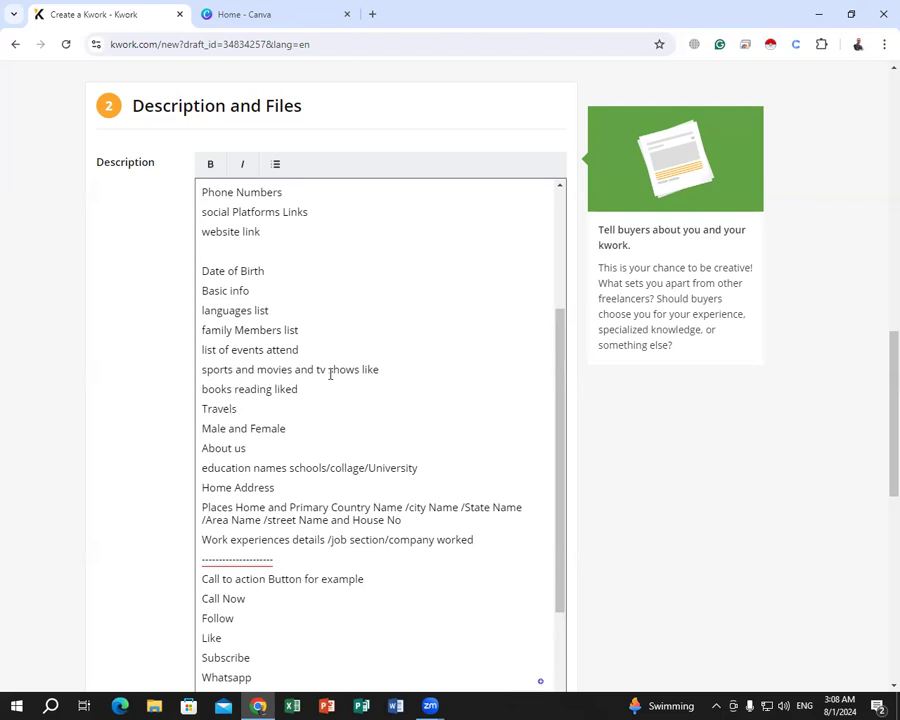
pyautogui.write('destinations liked')
pyautogui.hotkey('ctrl', 'Left')
pyautogui.hotkey('ctrl', 'Left')
# Add the line "Page and Business page Category" below "list of events attend", correcting the spelling of "Category".
pyautogui.click(312, 348)
pyautogui.press('Return')
pyautogui.write('Page and')
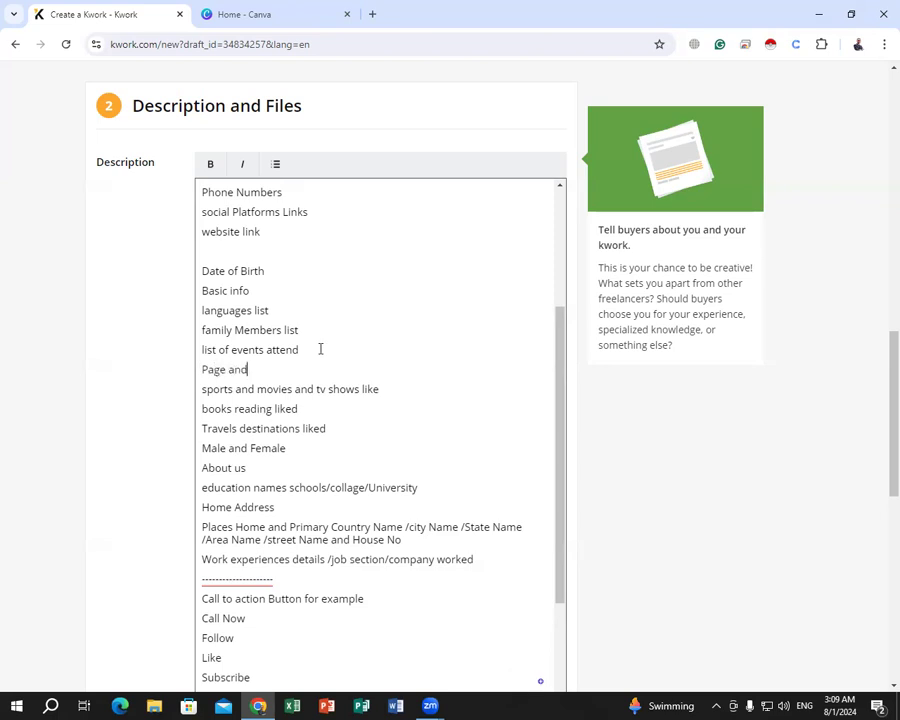
pyautogui.write(' Business page')
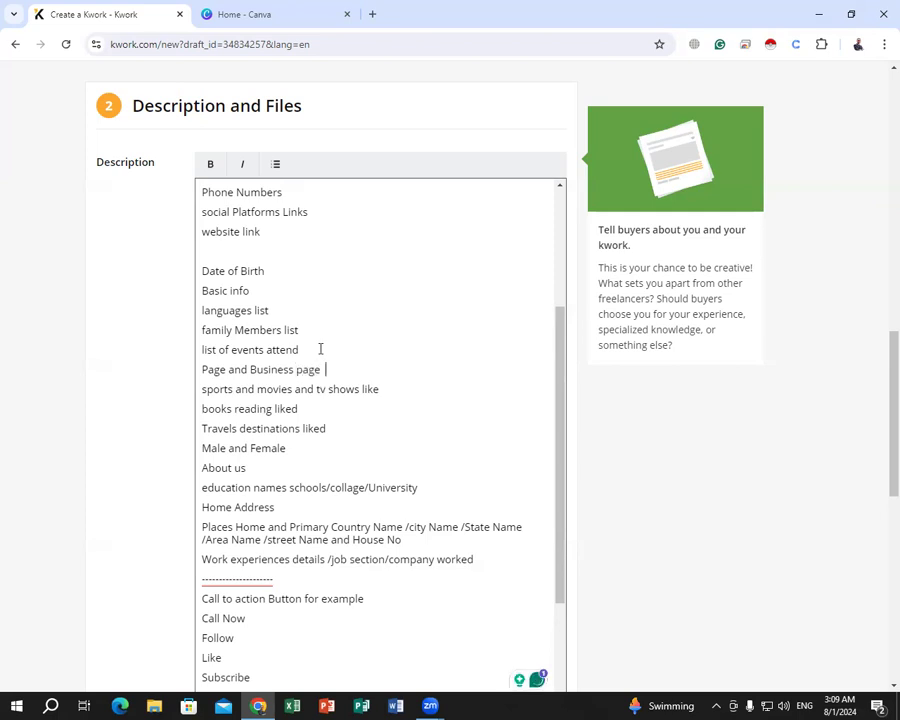
pyautogui.write('  Catagory')
pyautogui.click(349, 370)
pyautogui.press('BackSpace')
pyautogui.write('e')
pyautogui.click(388, 365)
# Insert "facebook Personal" at the start of the "Page and Business page Category" line, with a capital P in "Personal".
pyautogui.click(201, 370)
pyautogui.write('facebook per')
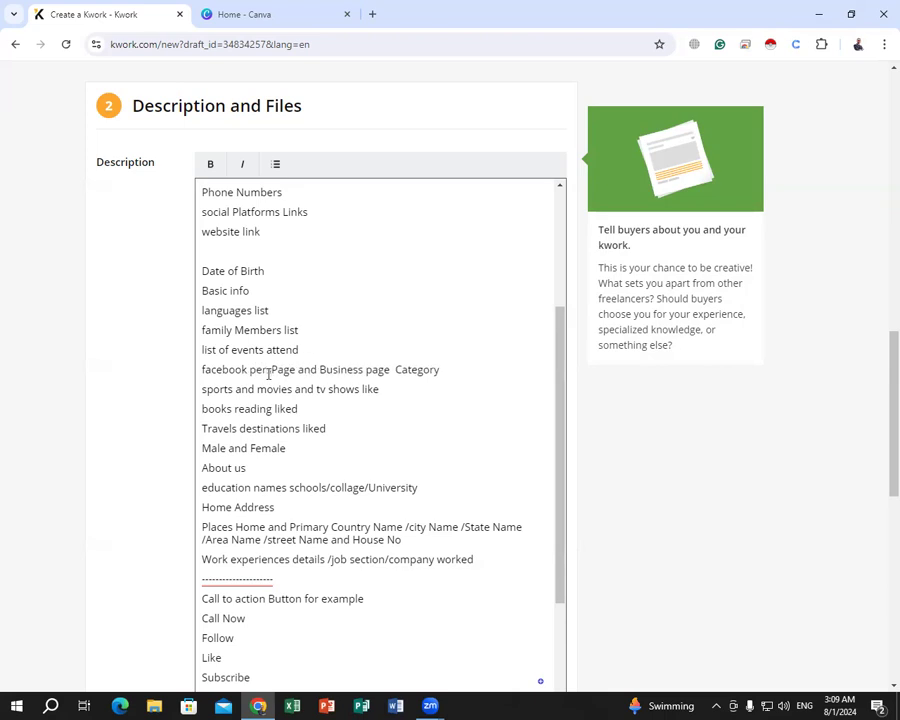
pyautogui.write('sonal')
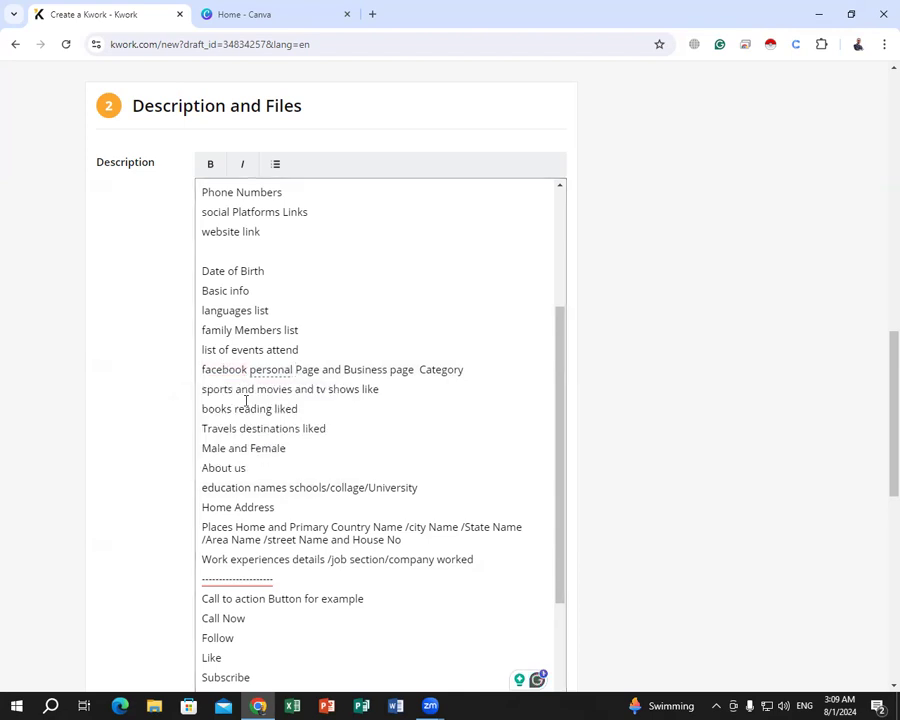
pyautogui.click(255, 372)
pyautogui.press('BackSpace')
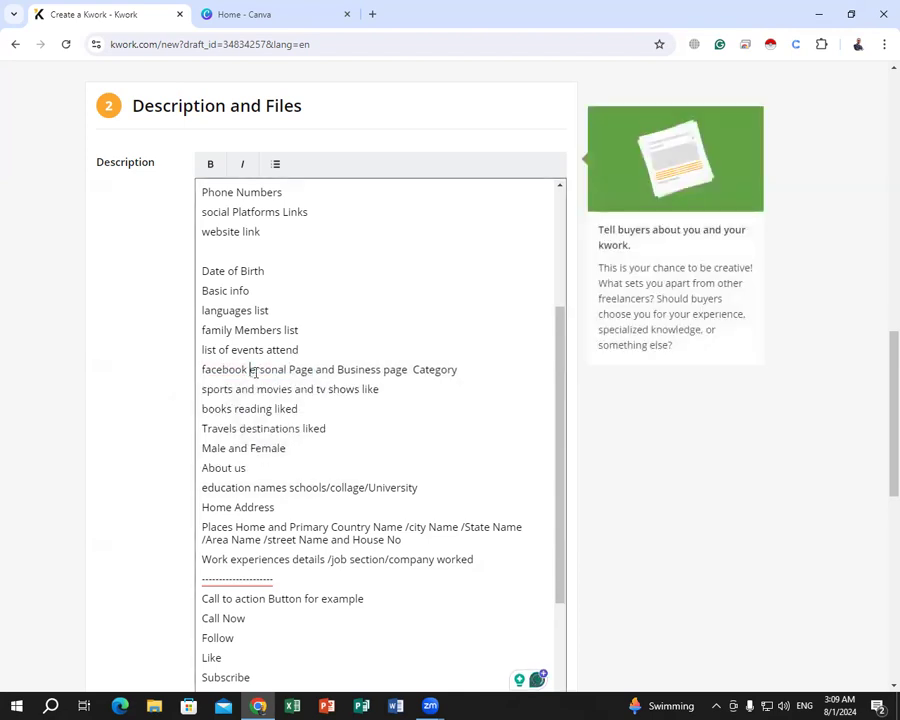
pyautogui.write('P')
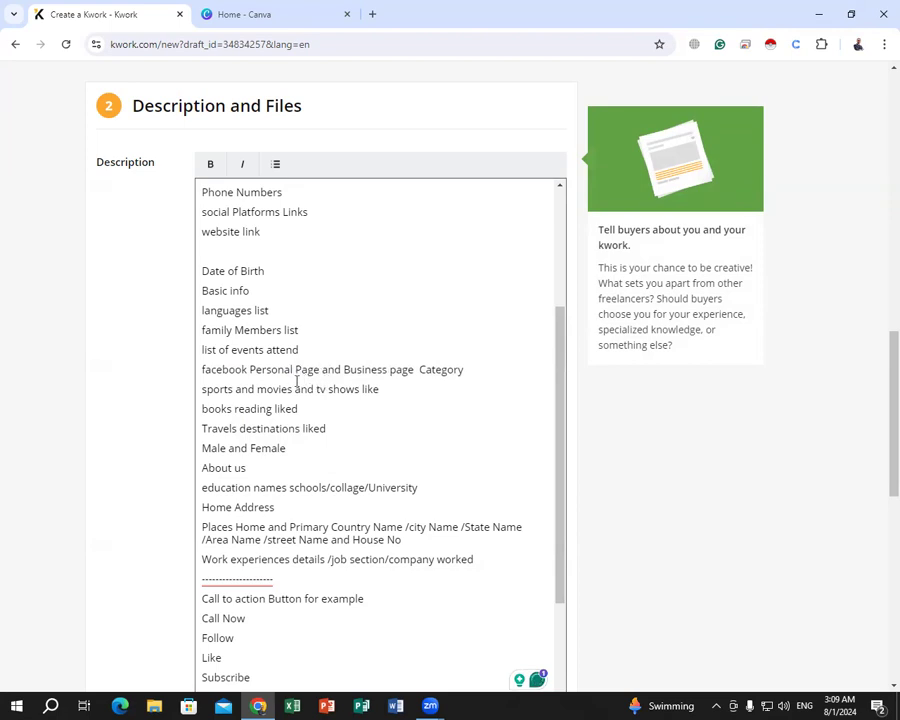
# Change "Personal Page" to "Personal Profile" in the category line and capitalise "Page" after "Business".
pyautogui.doubleClick(303, 368)
pyautogui.press('BackSpace')
pyautogui.write('Profil')
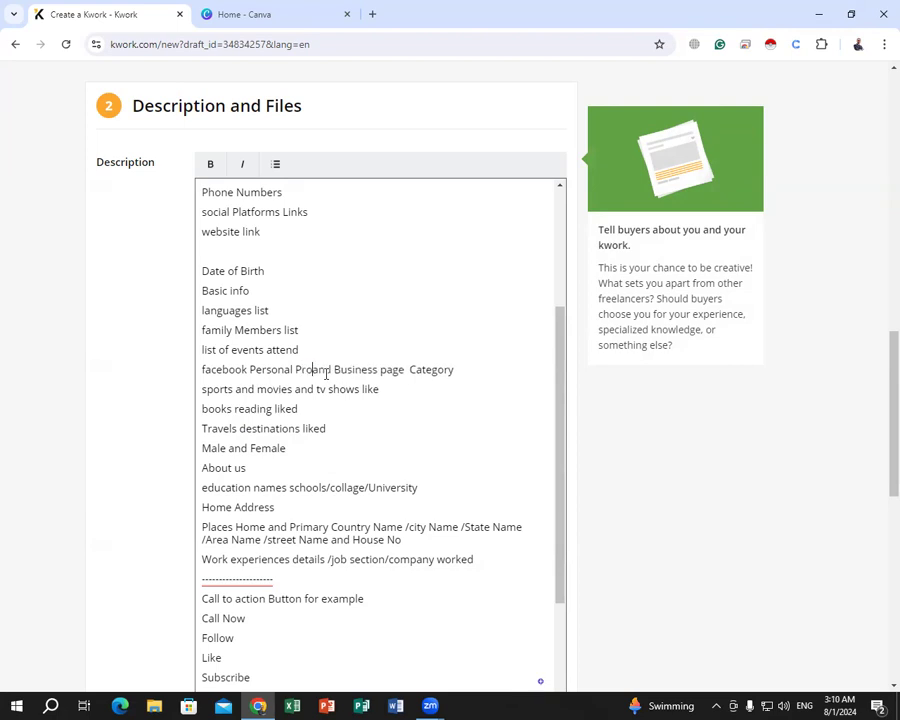
pyautogui.write('e')
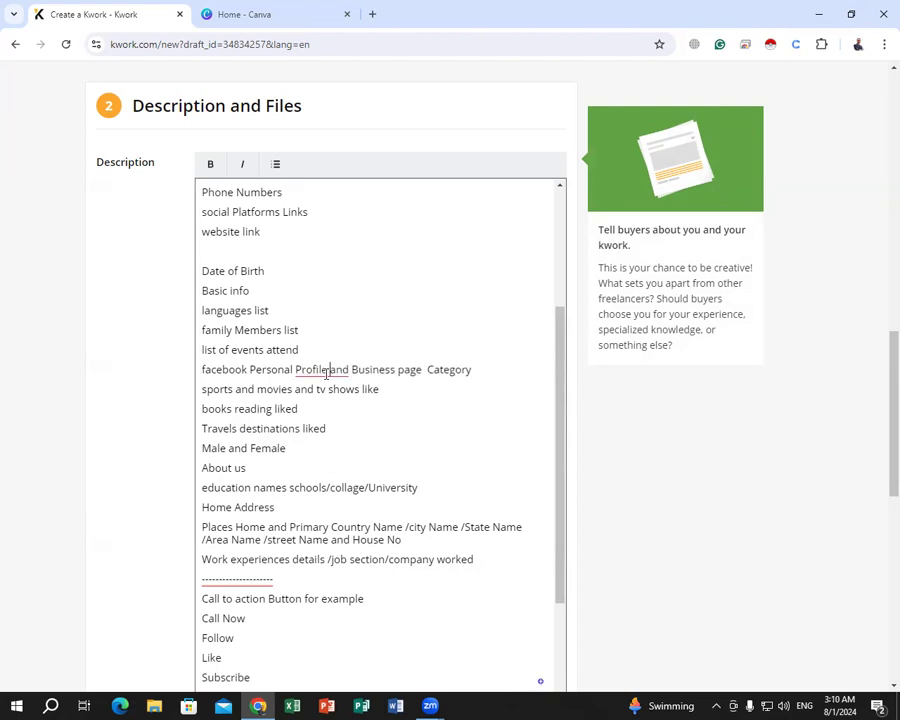
pyautogui.click(351, 369)
pyautogui.click(407, 369)
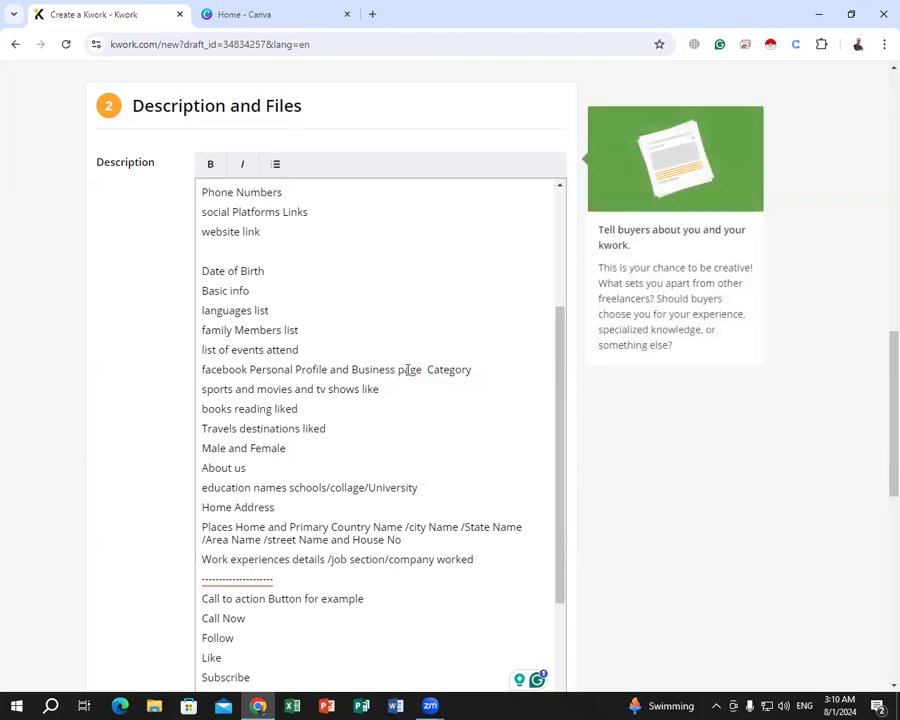
pyautogui.press('BackSpace')
pyautogui.write('P')
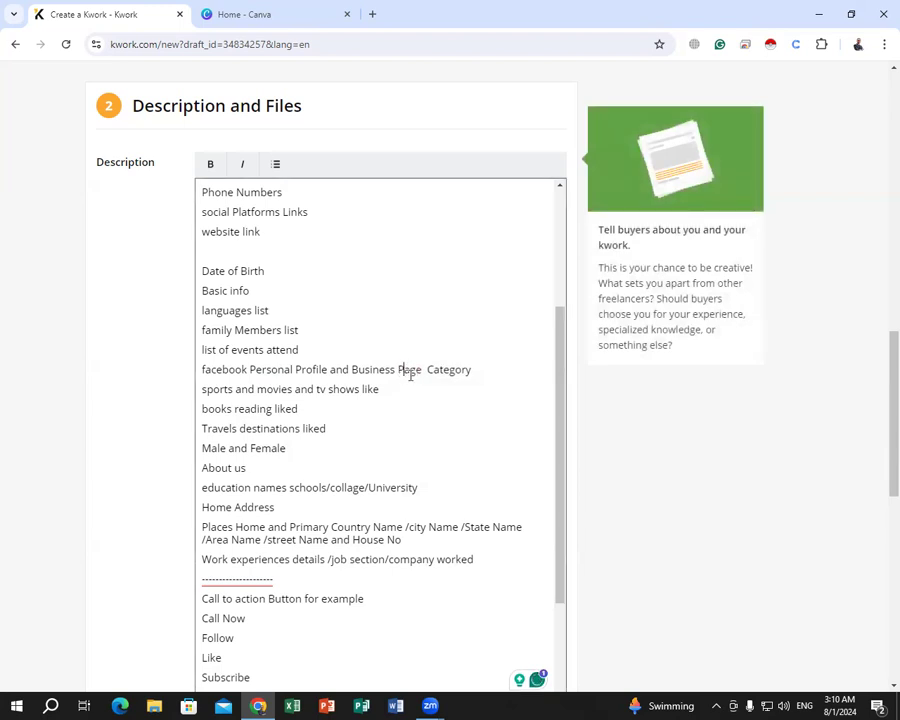
# Insert "Facebook" before "Business Page" in the category line and remove the extra space before "Category".
pyautogui.press('Left')
pyautogui.press('Left')
pyautogui.press('Left')
pyautogui.press('Left')
pyautogui.write('Facebo')
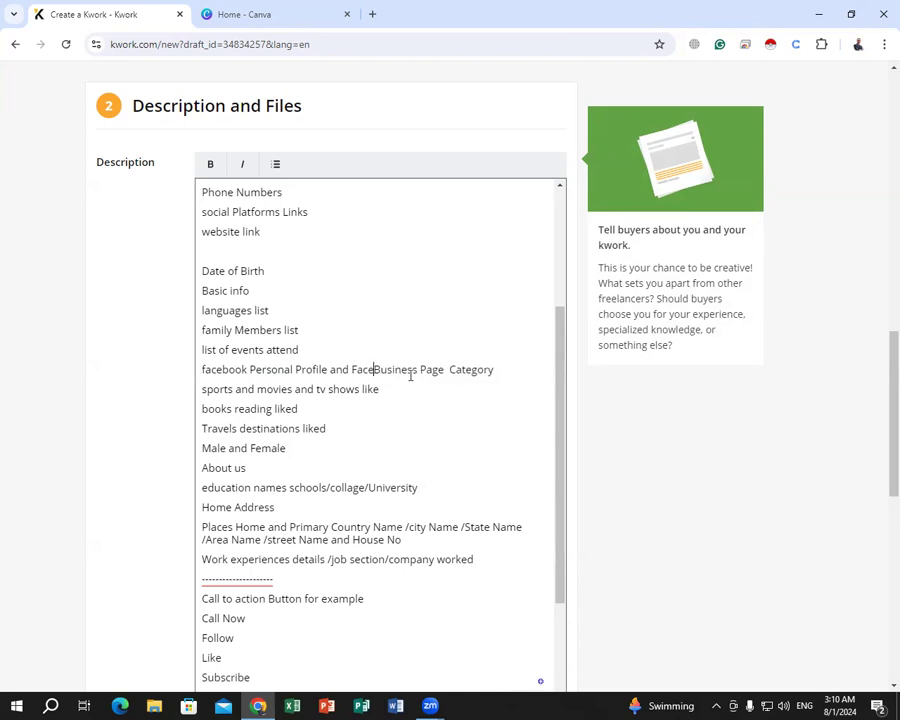
pyautogui.write('ok')
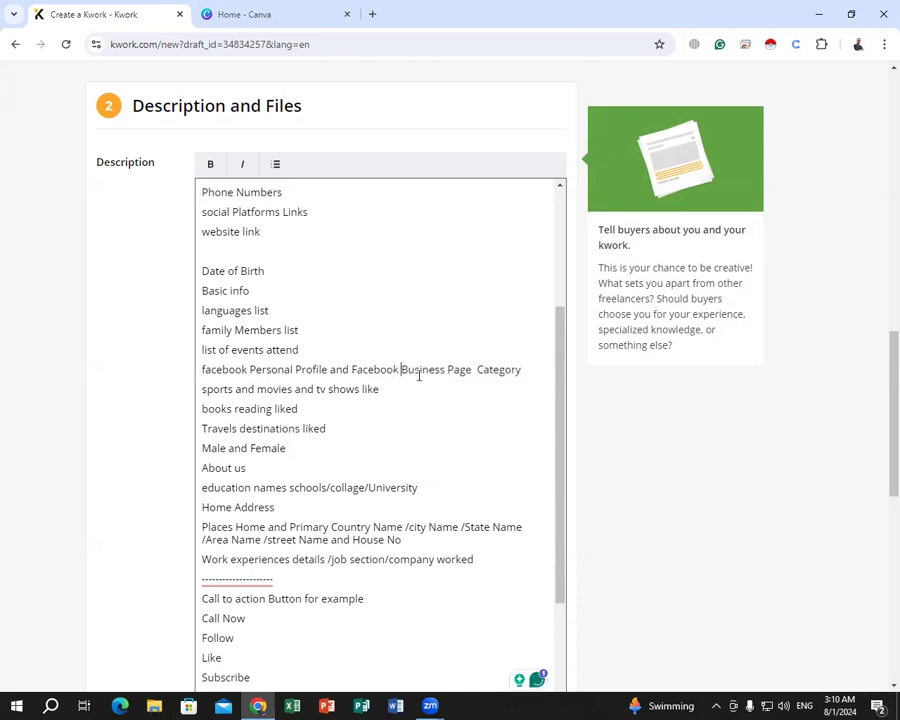
pyautogui.click(476, 369)
pyautogui.press('BackSpace')
# Delete the blank line between "website link" and "Date of Birth" in the description.
pyautogui.scroll(-1, 333, 408)
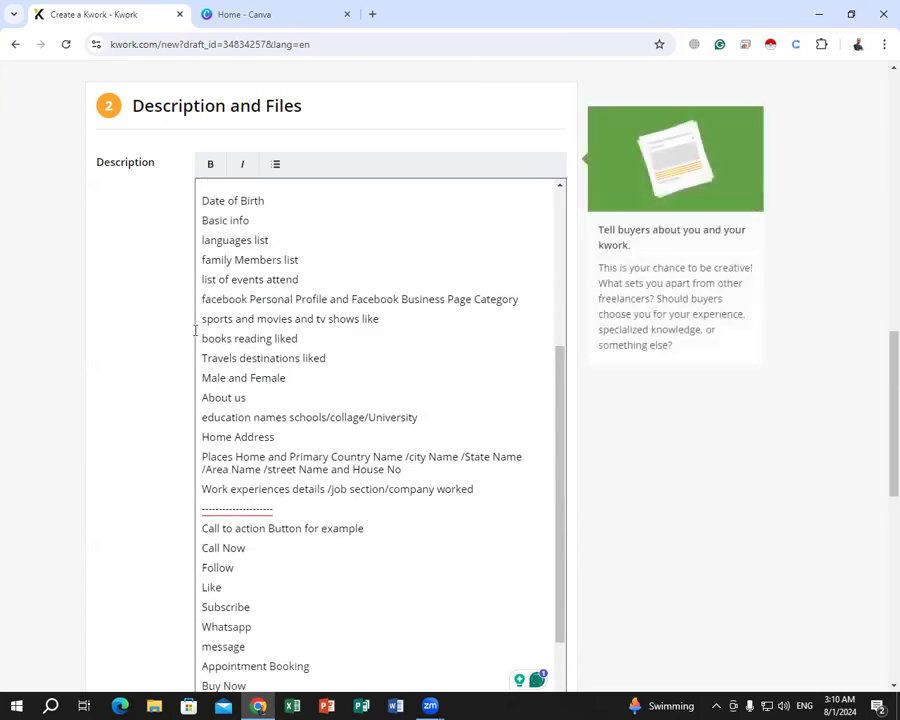
pyautogui.scroll(2, 196, 331)
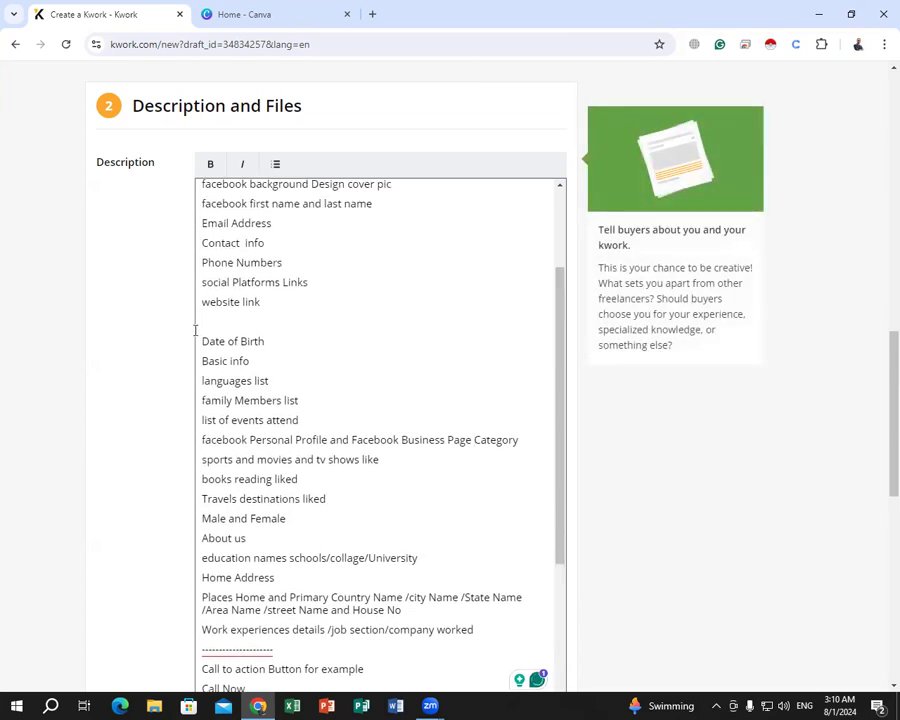
pyautogui.click(226, 320)
pyautogui.press('BackSpace')
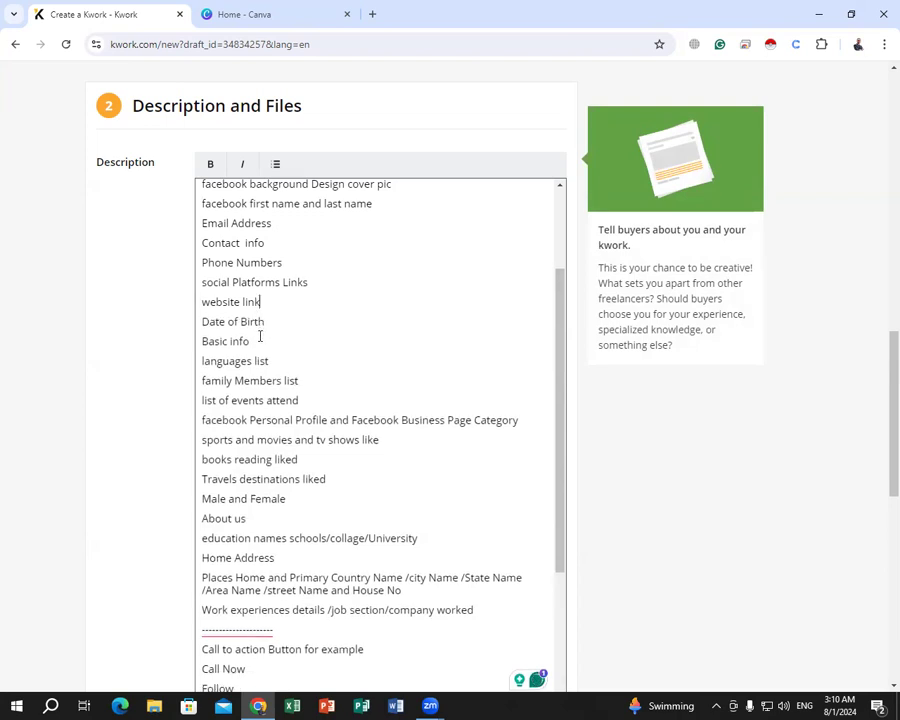
# Correct the order requirements text to "provide me with order needs requirements details list" and start a new line below it.
pyautogui.scroll(-5, 260, 337)
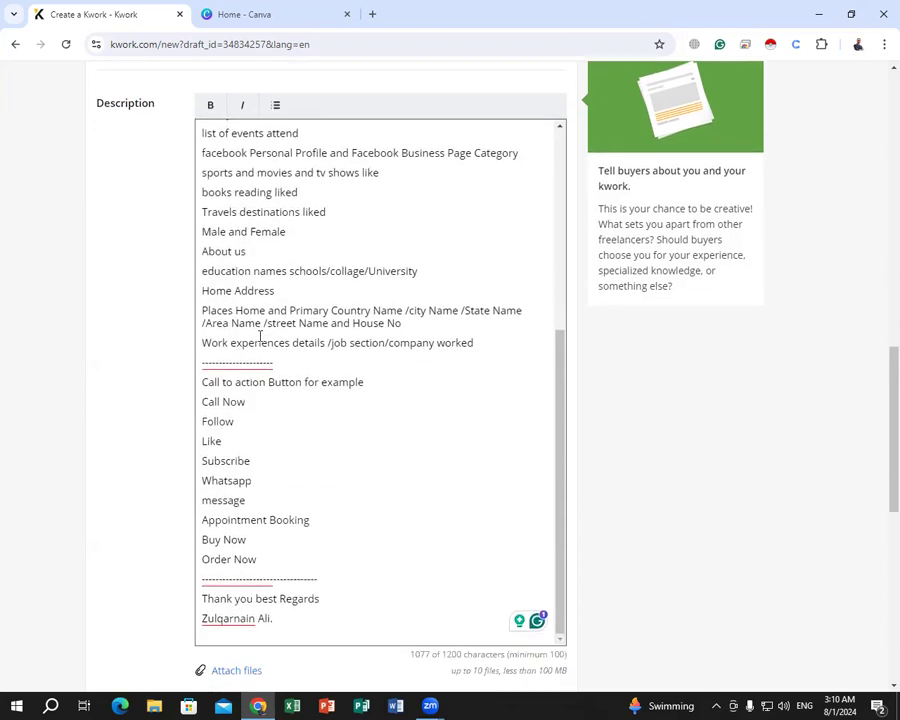
pyautogui.scroll(-2, 260, 337)
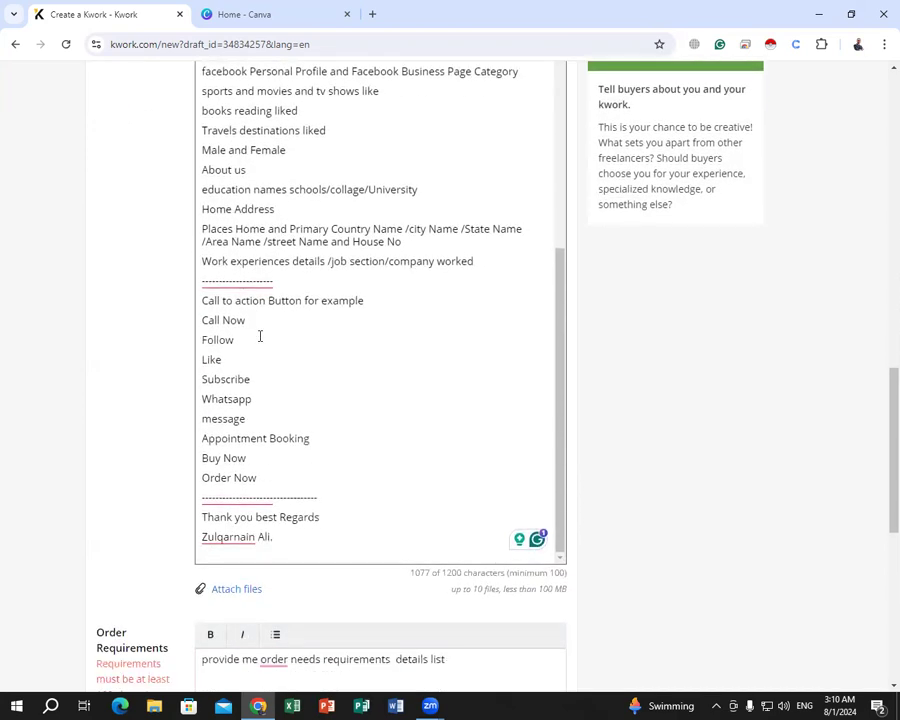
pyautogui.scroll(-3, 260, 337)
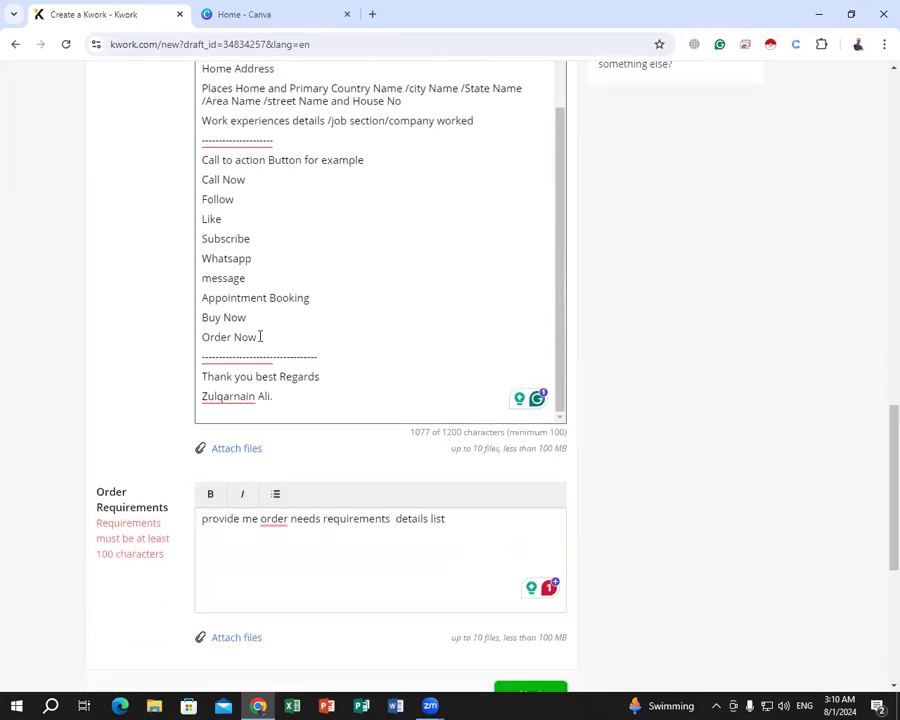
pyautogui.scroll(-2, 260, 337)
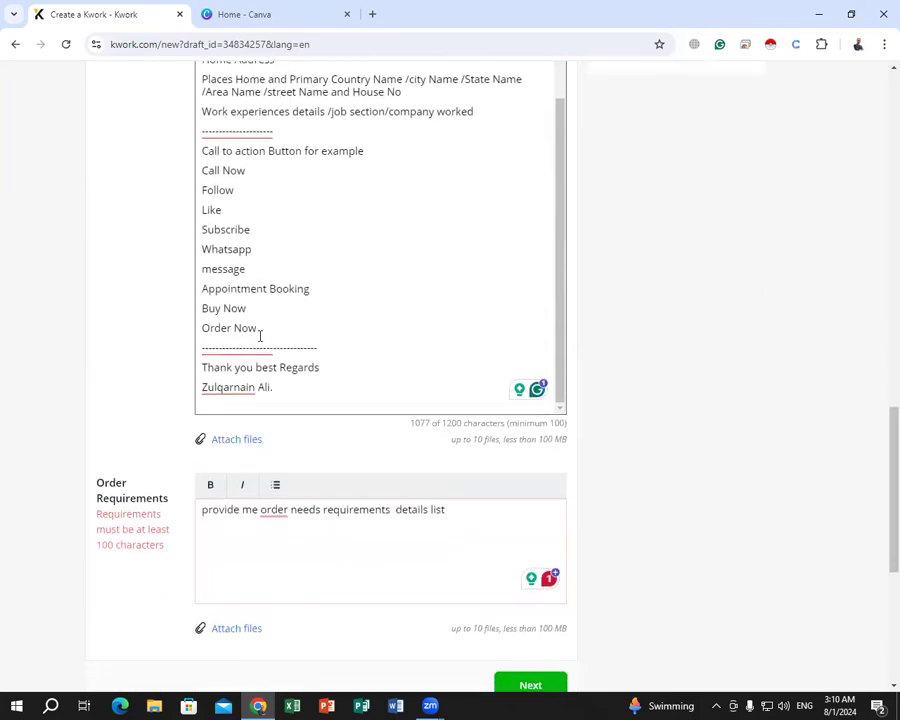
pyautogui.moveTo(274, 452)
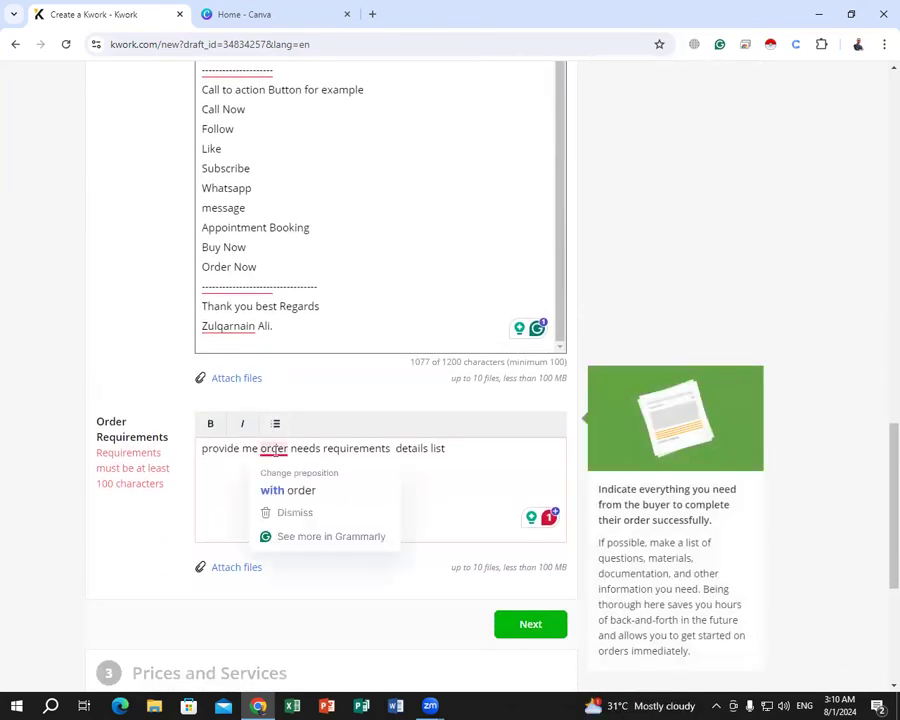
pyautogui.click(289, 490)
pyautogui.click(471, 452)
pyautogui.click(419, 448)
pyautogui.press('BackSpace')
pyautogui.click(472, 450)
pyautogui.press('Return')
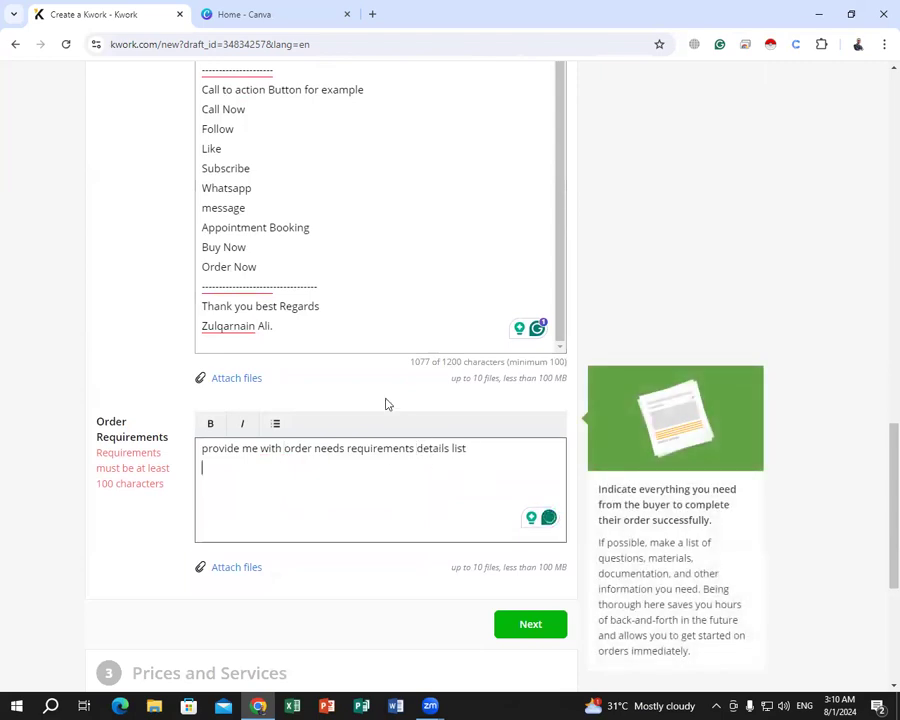
pyautogui.scroll(10, 292, 248)
pyautogui.scroll(2, 237, 285)
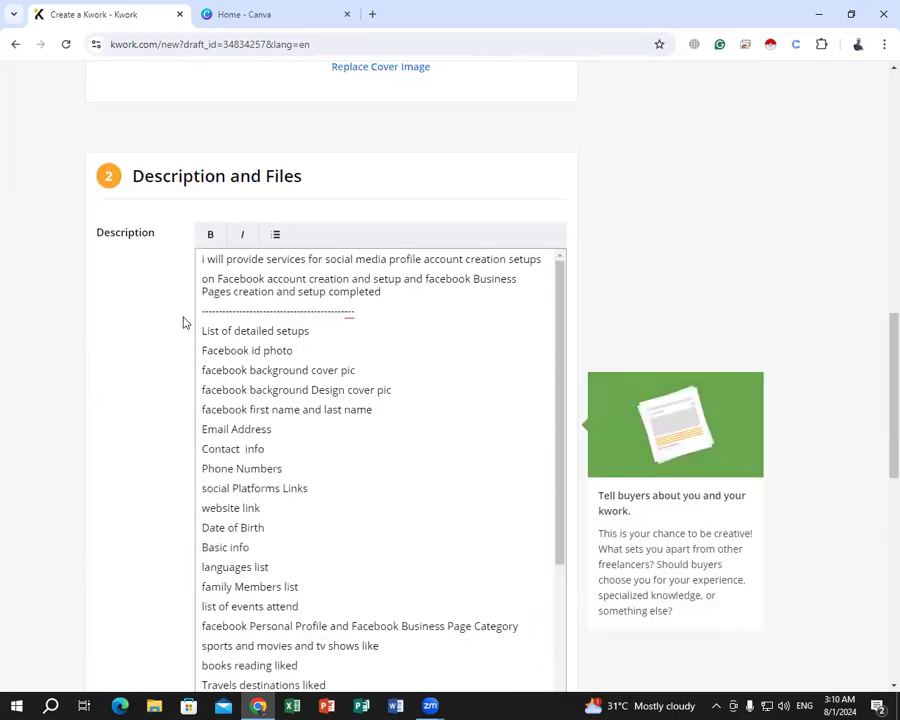
pyautogui.scroll(-1, 200, 310)
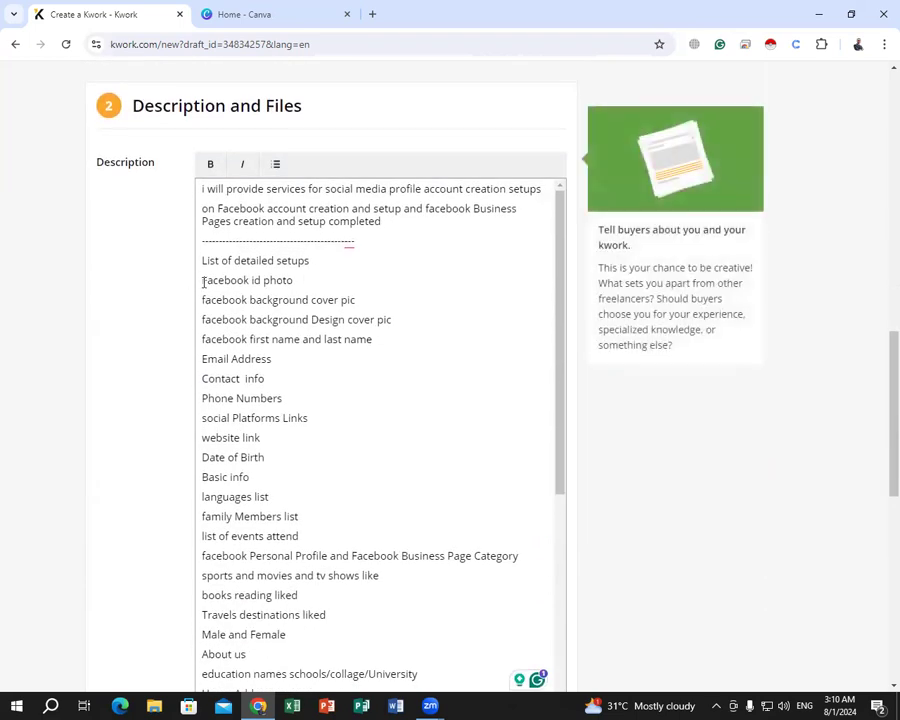
pyautogui.moveTo(202, 281); pyautogui.dragTo(414, 660)
pyautogui.click(414, 658)
pyautogui.click(314, 470)
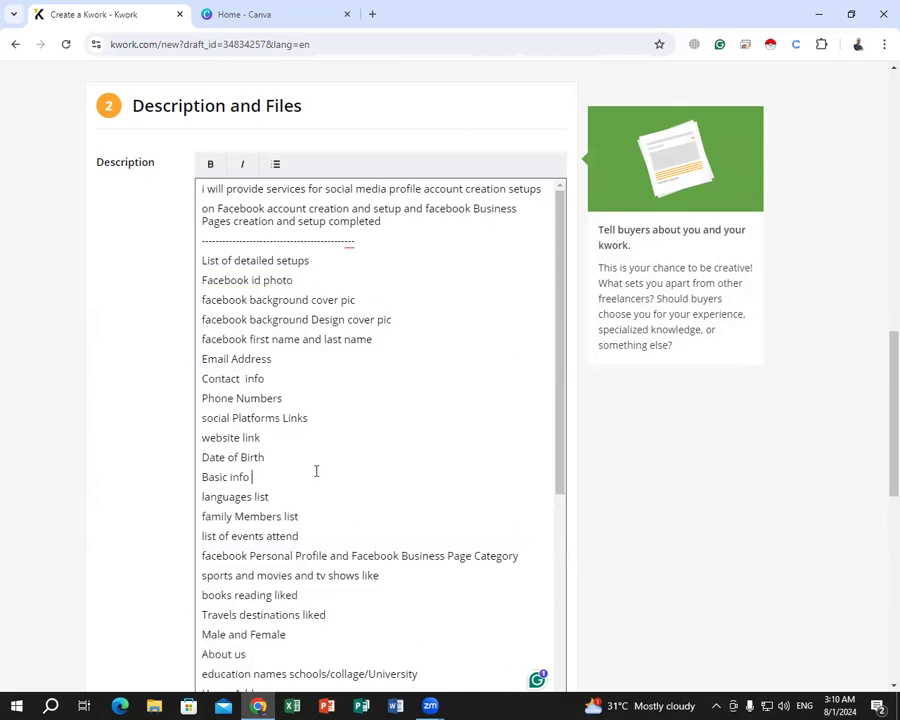
pyautogui.moveTo(201, 261); pyautogui.dragTo(292, 536)
pyautogui.scroll(-4, 322, 476)
pyautogui.scroll(-3, 339, 506)
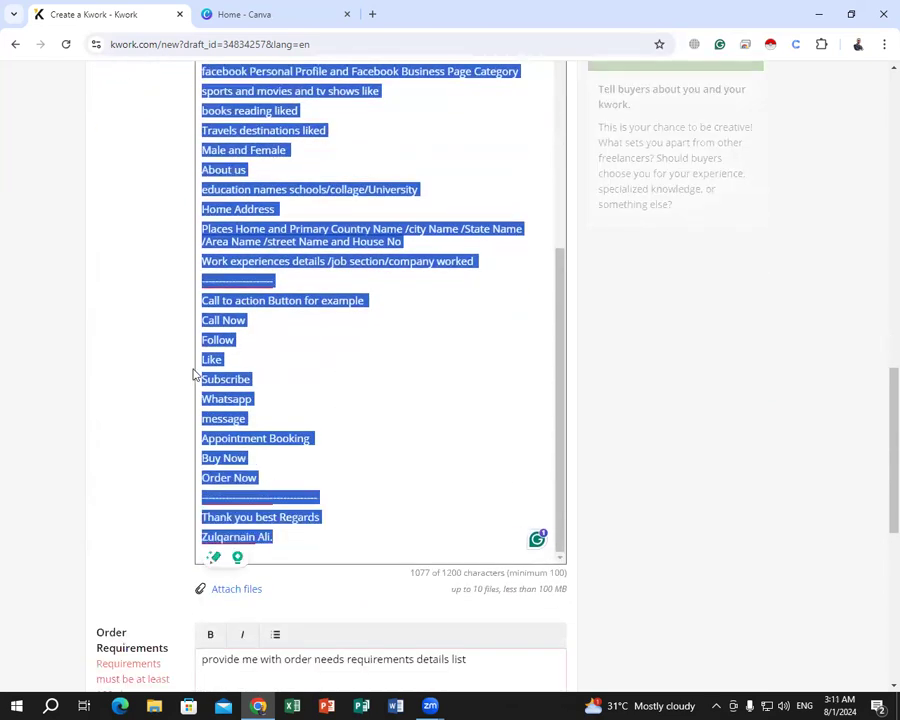
pyautogui.rightClick(196, 372)
pyautogui.click(288, 410)
pyautogui.scroll(3, 288, 410)
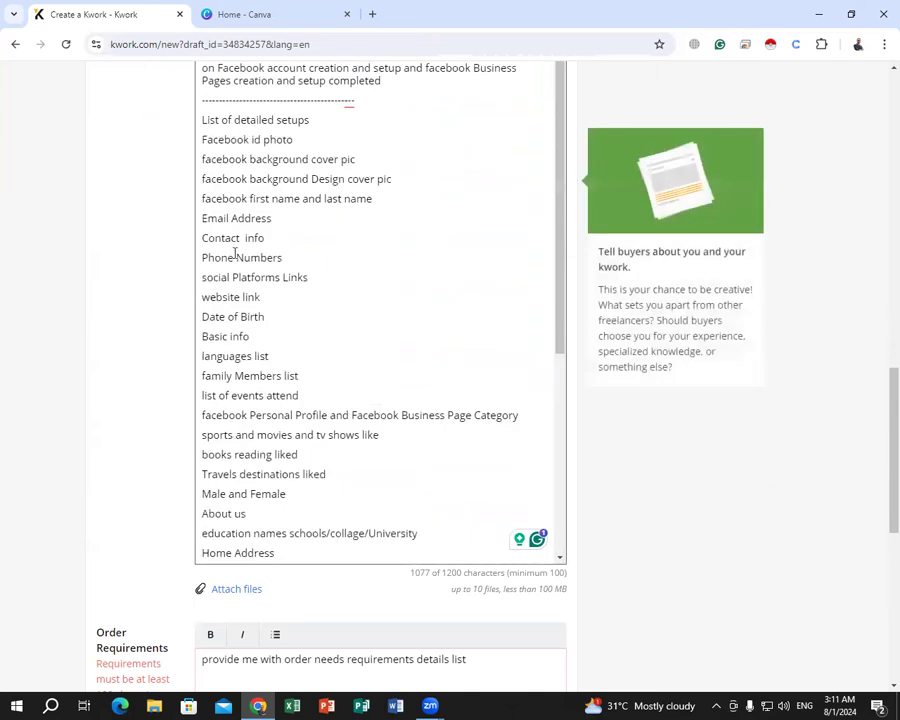
# Copy the description from "List of detailed setups" through the closing signature into the order requirements below the first line.
pyautogui.moveTo(201, 120); pyautogui.dragTo(322, 532)
pyautogui.rightClick(222, 380)
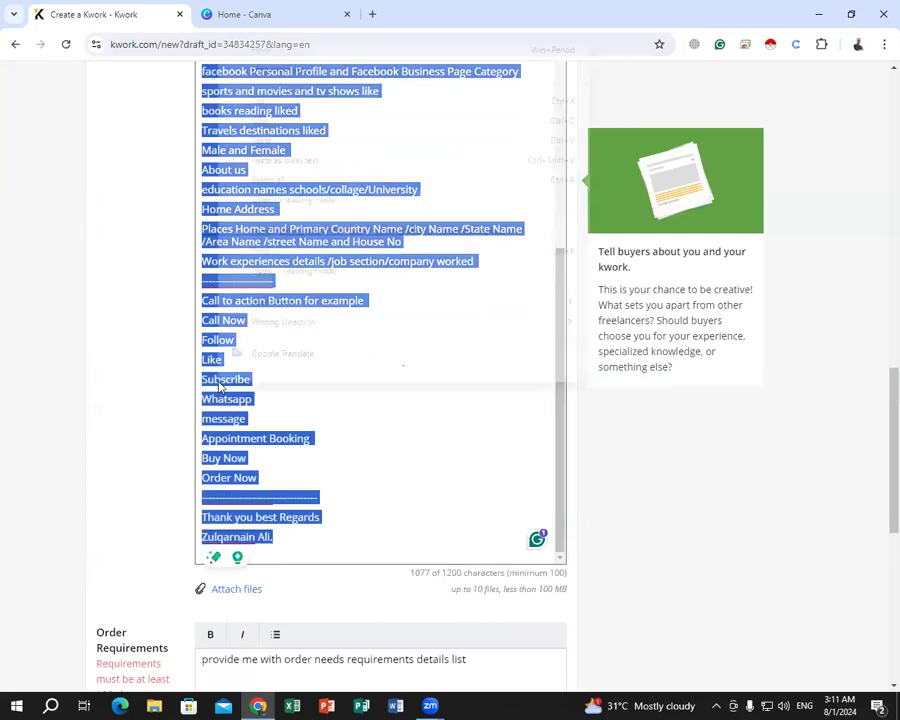
pyautogui.click(163, 175)
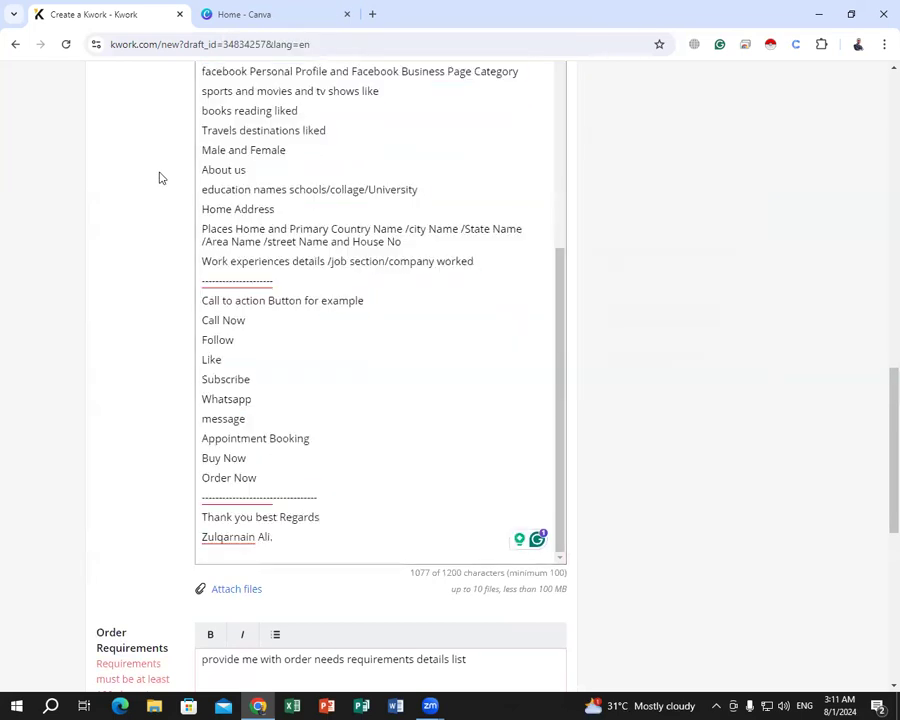
pyautogui.scroll(-5, 172, 182)
pyautogui.click(216, 183)
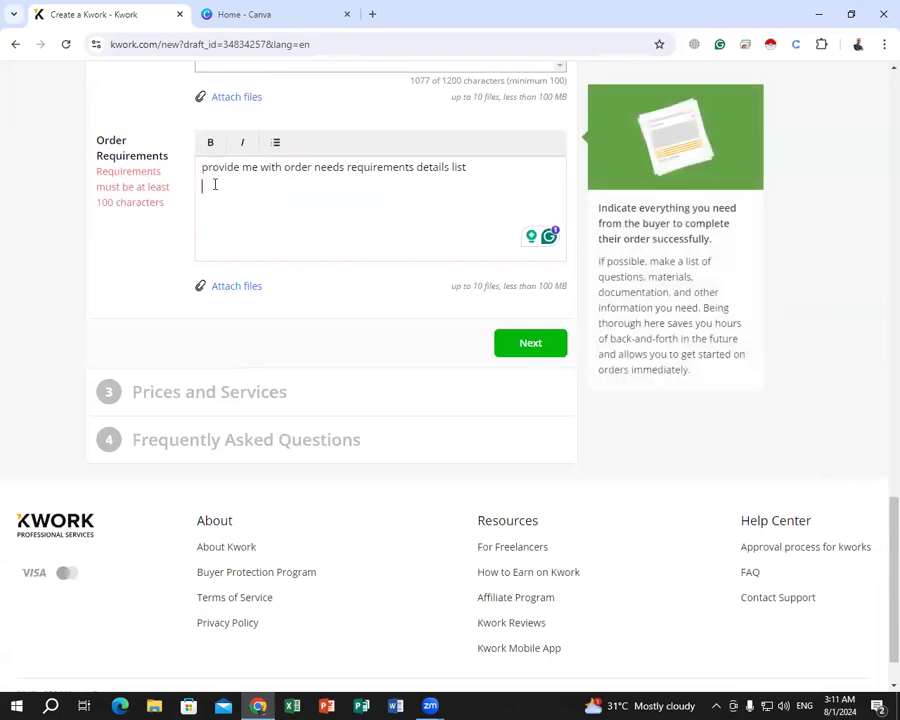
pyautogui.hotkey('shift', 'F10')
pyautogui.click(258, 342)
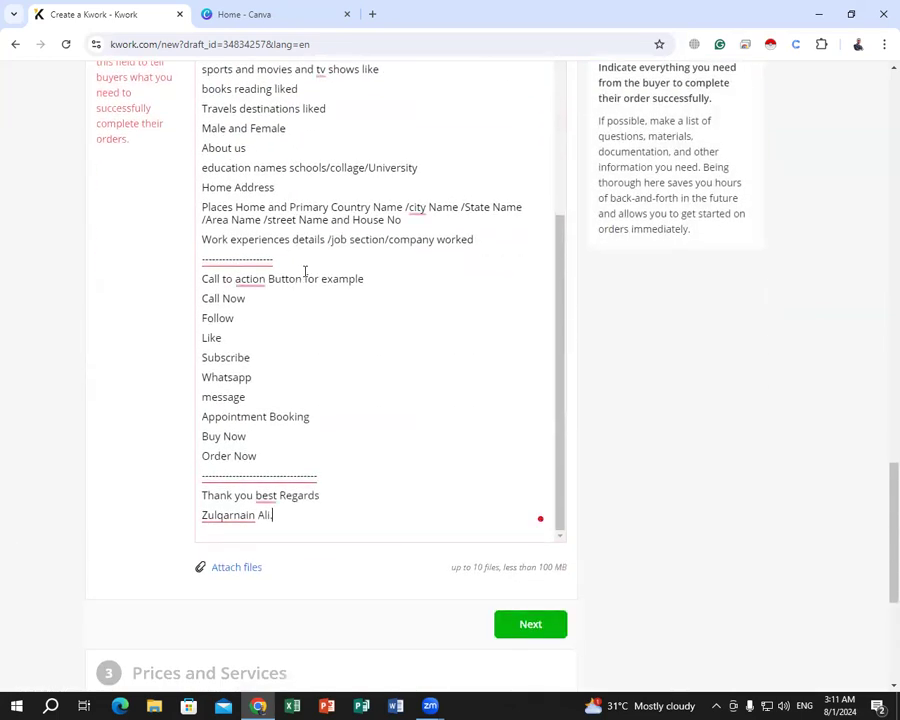
# Add the line "Please Request any Questions ask to me private" above "Thank you best Regards" in the order requirements.
pyautogui.click(285, 511)
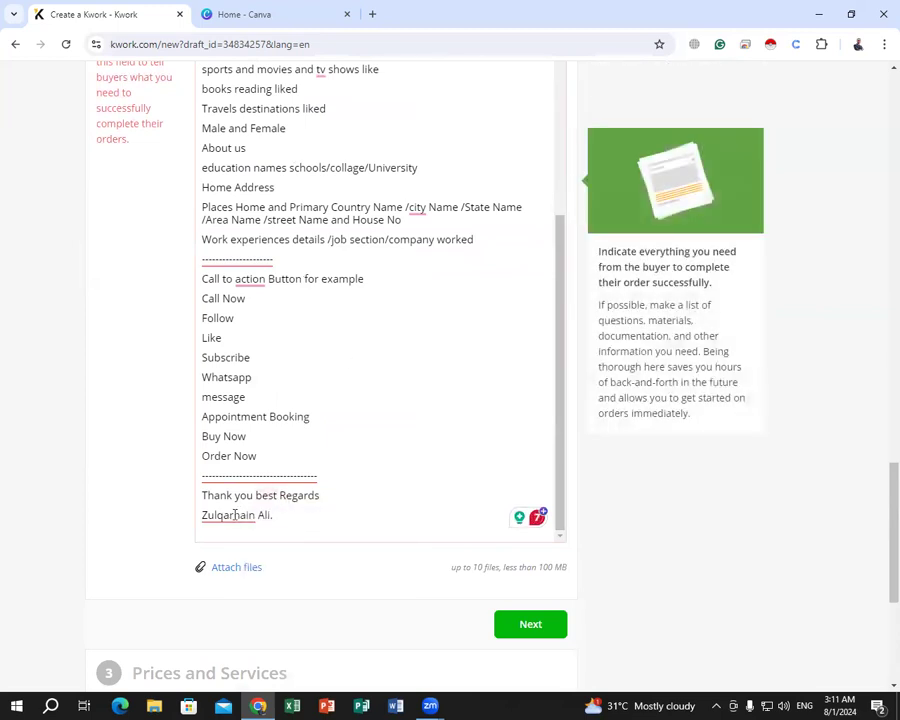
pyautogui.click(347, 484)
pyautogui.press('Return')
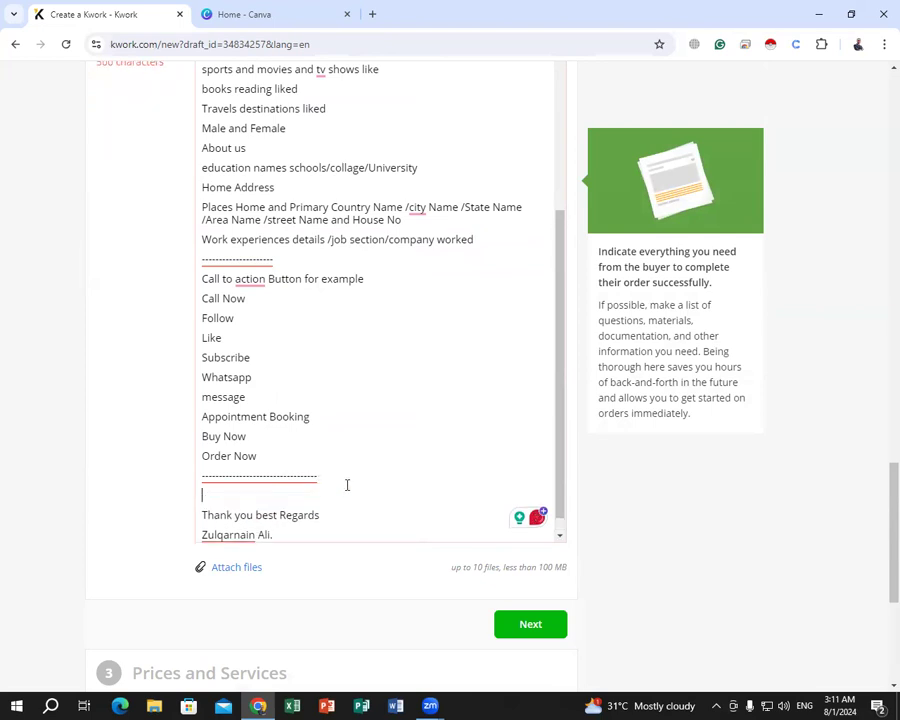
pyautogui.write('Please Req')
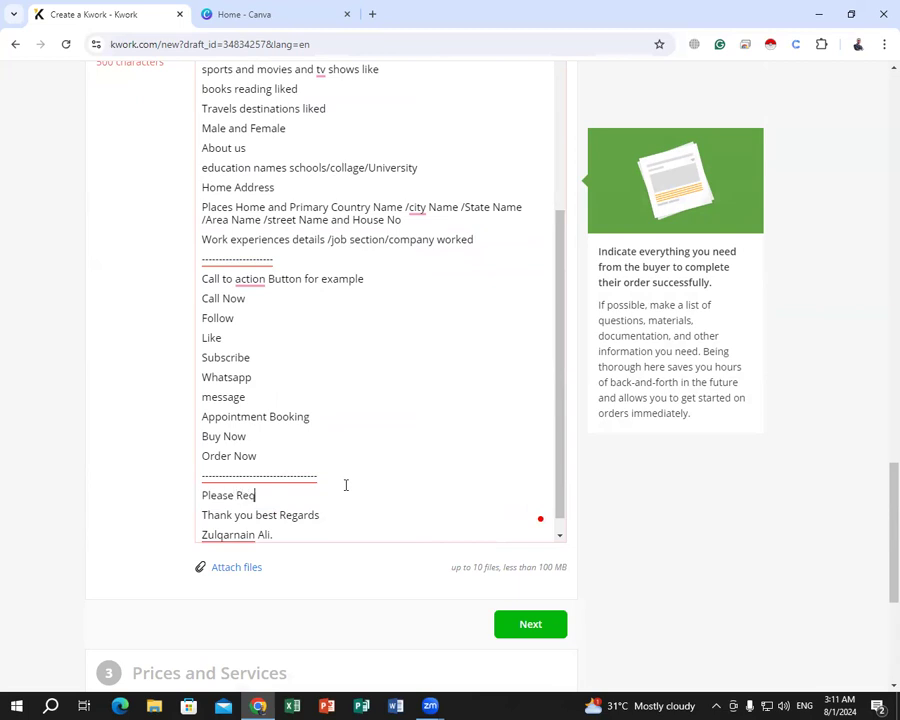
pyautogui.write('uest any Questions ask to me pr')
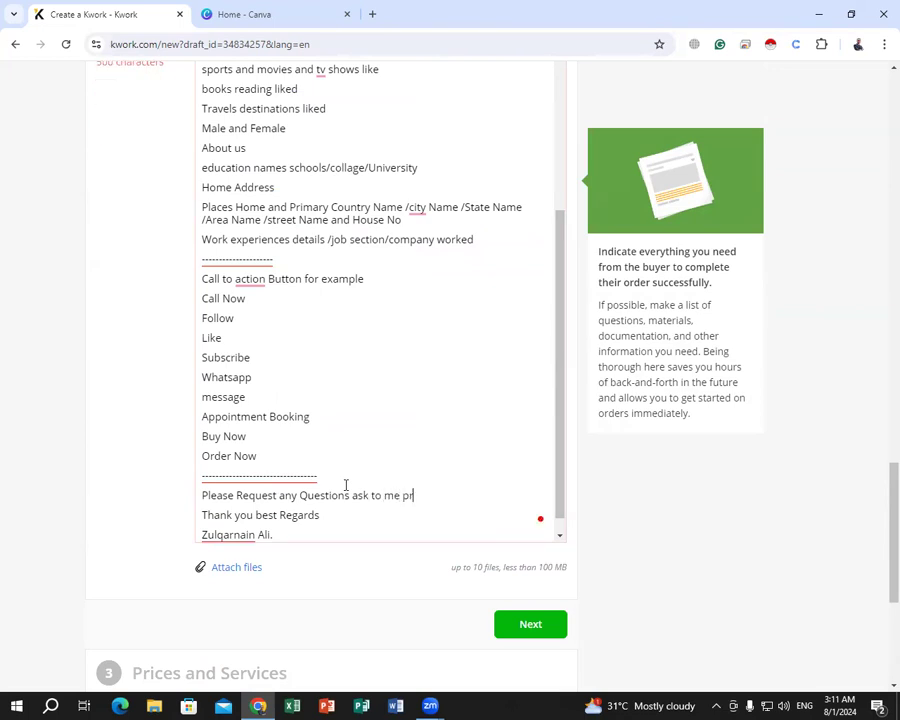
pyautogui.write('ivate')
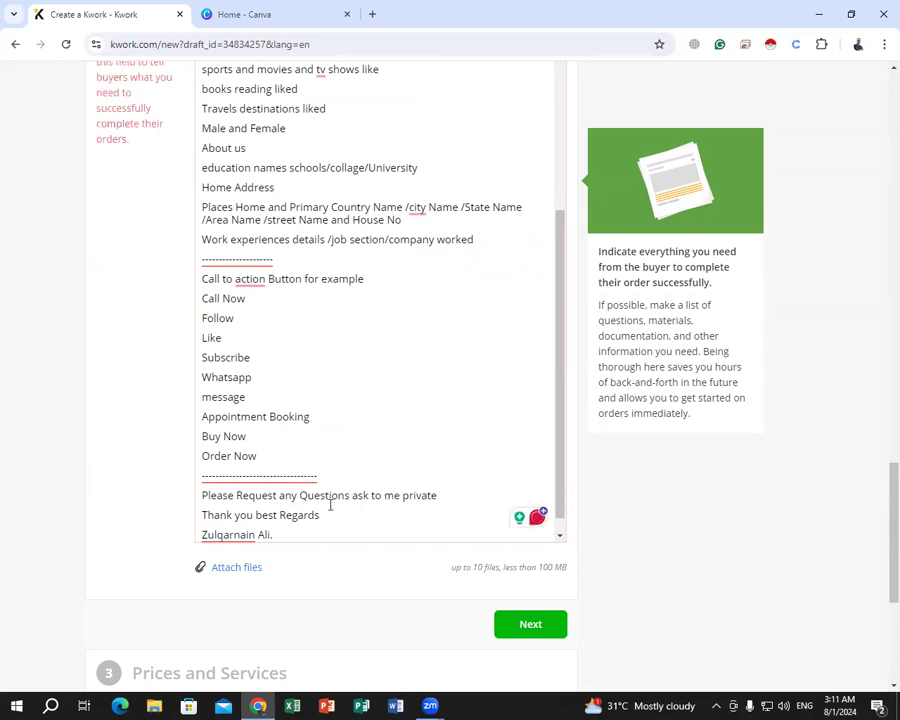
# Replace "ask to me" with "type in" in the questions line and add "chat" after "private".
pyautogui.moveTo(368, 497)
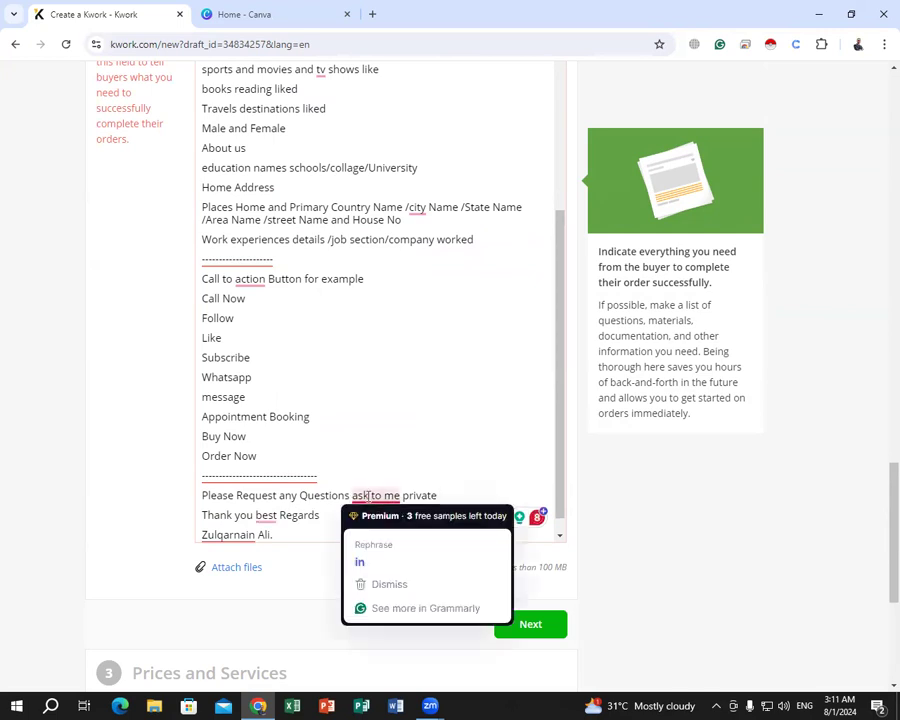
pyautogui.click(405, 554)
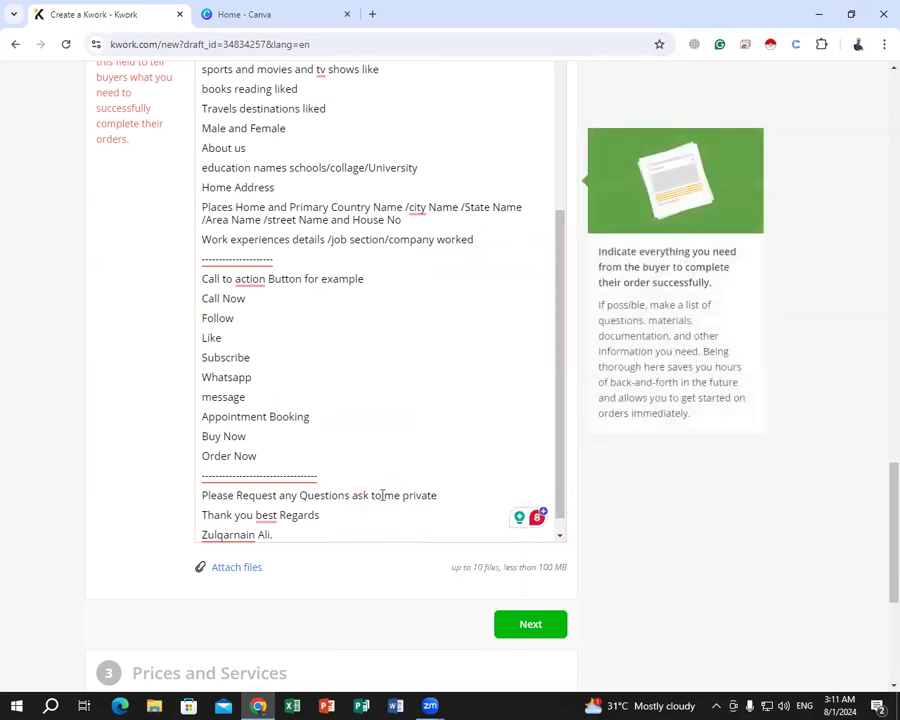
pyautogui.moveTo(400, 500); pyautogui.dragTo(357, 496)
pyautogui.press('BackSpace')
pyautogui.write('typin')
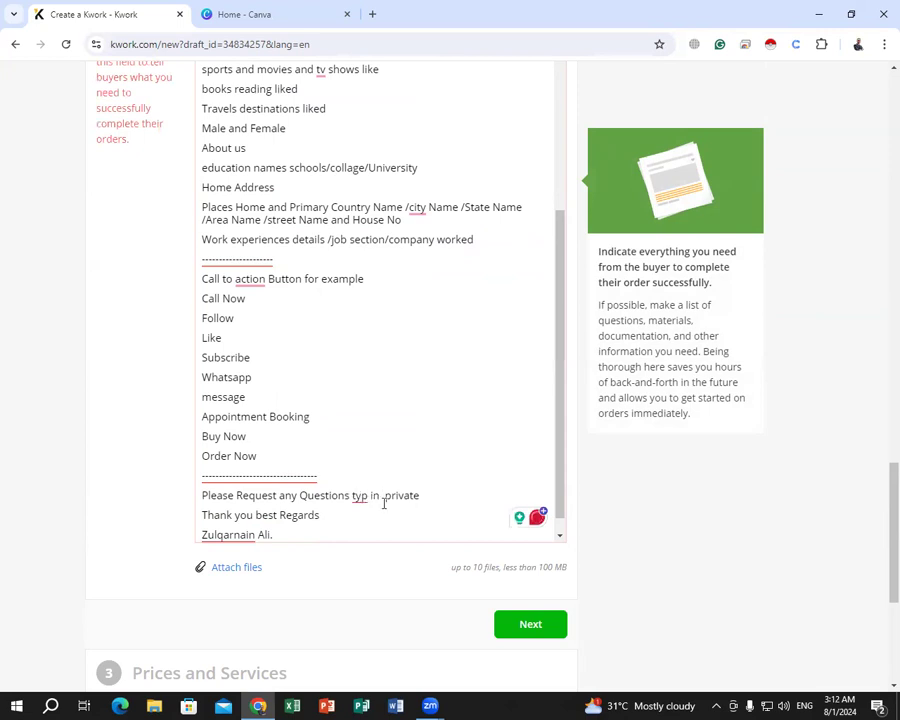
pyautogui.write('e')
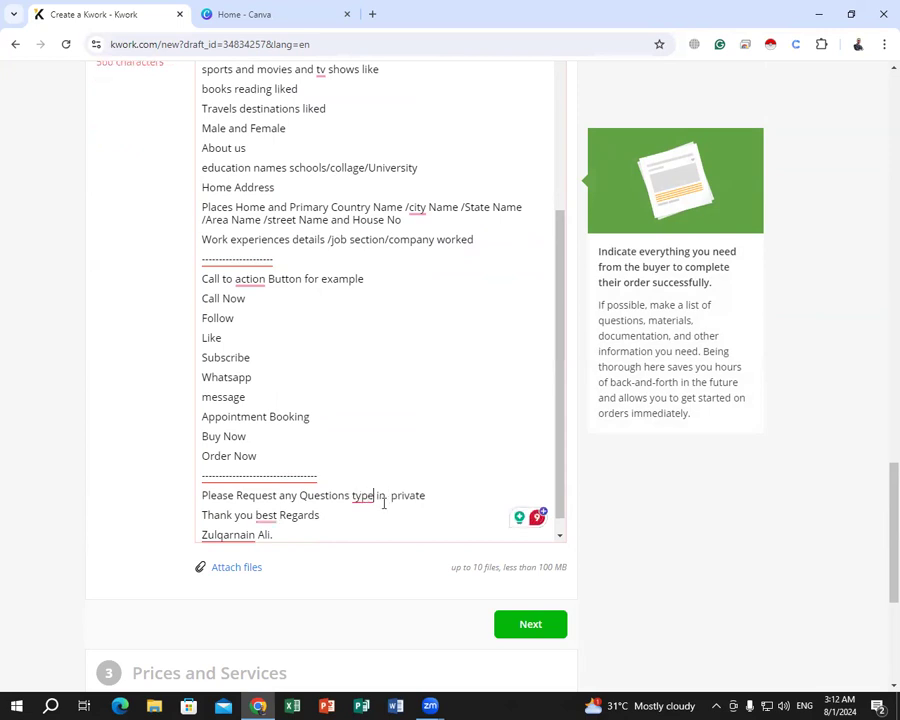
pyautogui.click(428, 496)
pyautogui.write('chat')
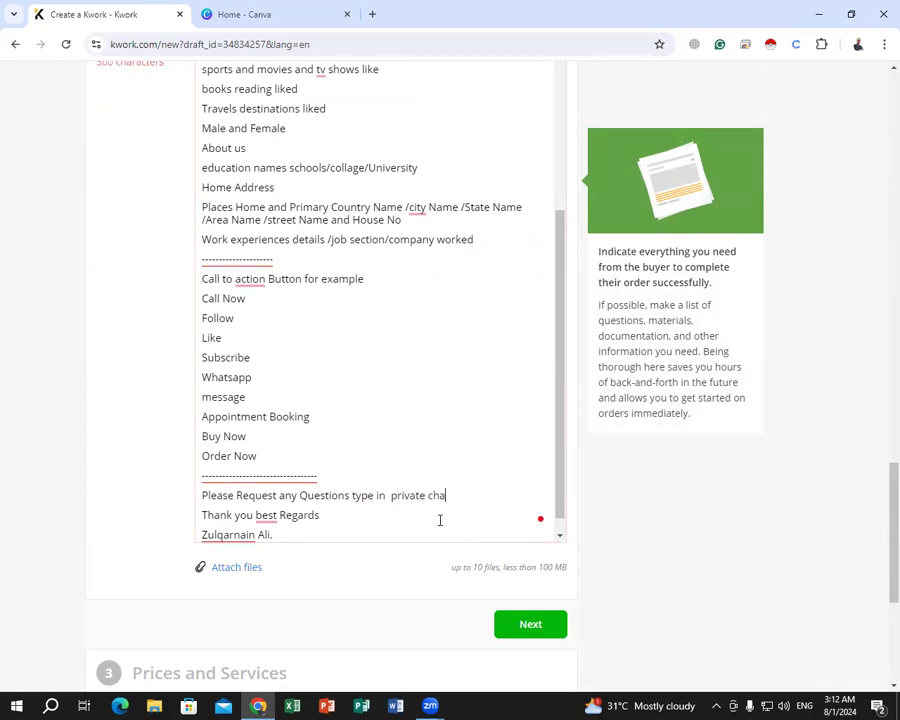
# Capitalise "Private" in the questions line and remove the extra space before it.
pyautogui.click(266, 515)
pyautogui.click(245, 280)
pyautogui.click(252, 320)
pyautogui.click(410, 496)
pyautogui.hotkey('ctrl', 'z')
pyautogui.click(397, 495)
pyautogui.press('Delete')
pyautogui.write('P')
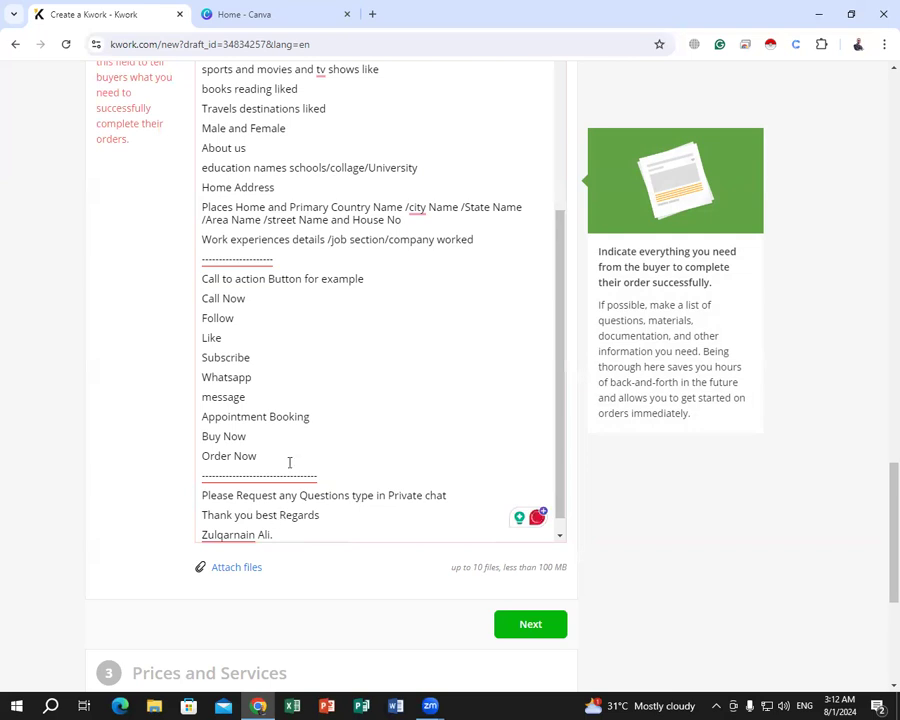
# Capitalise "City" in the "Places Home and Primary Country Name" line of the order requirements.
pyautogui.scroll(1, 385, 320)
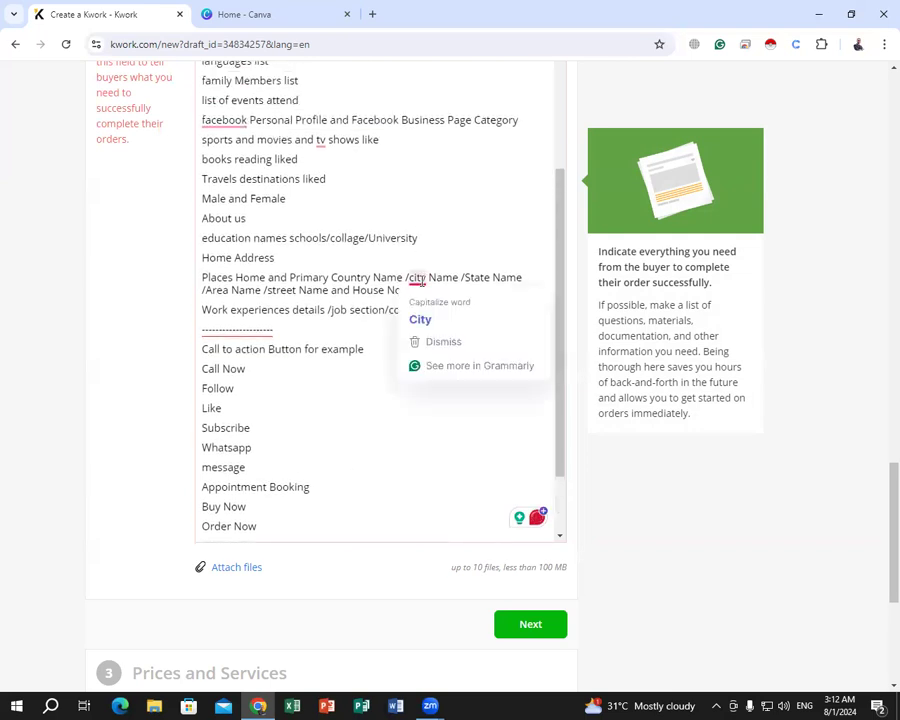
pyautogui.click(413, 277)
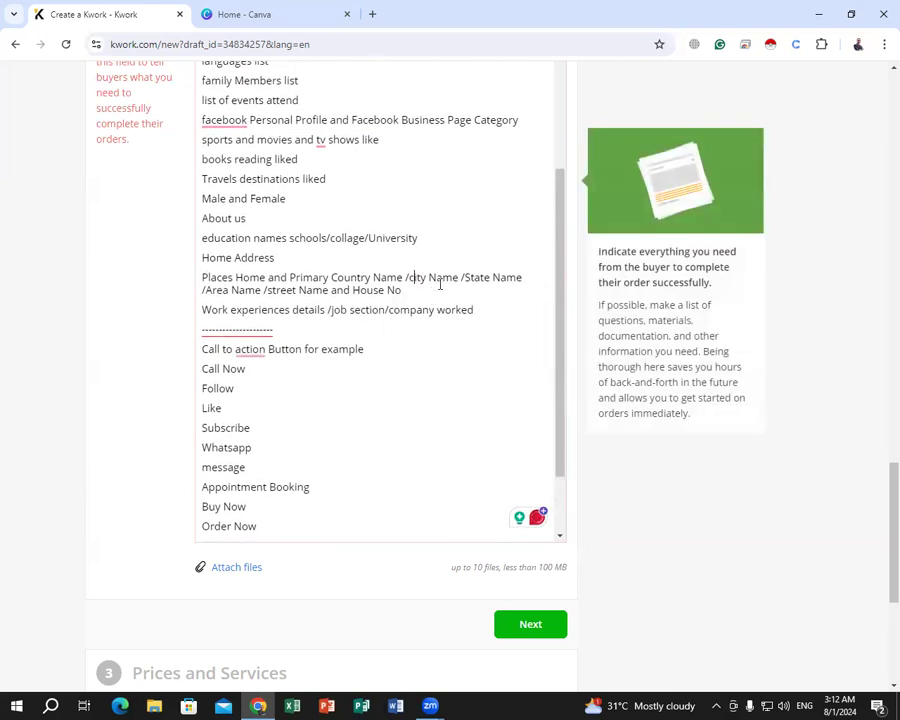
pyautogui.press('BackSpace')
pyautogui.write('C')
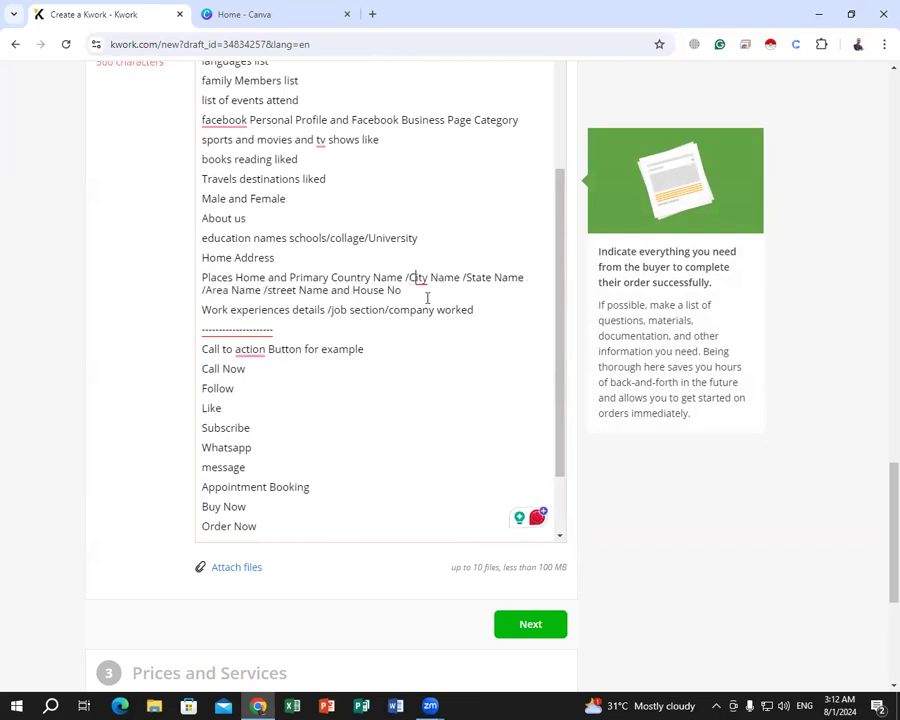
pyautogui.click(410, 349)
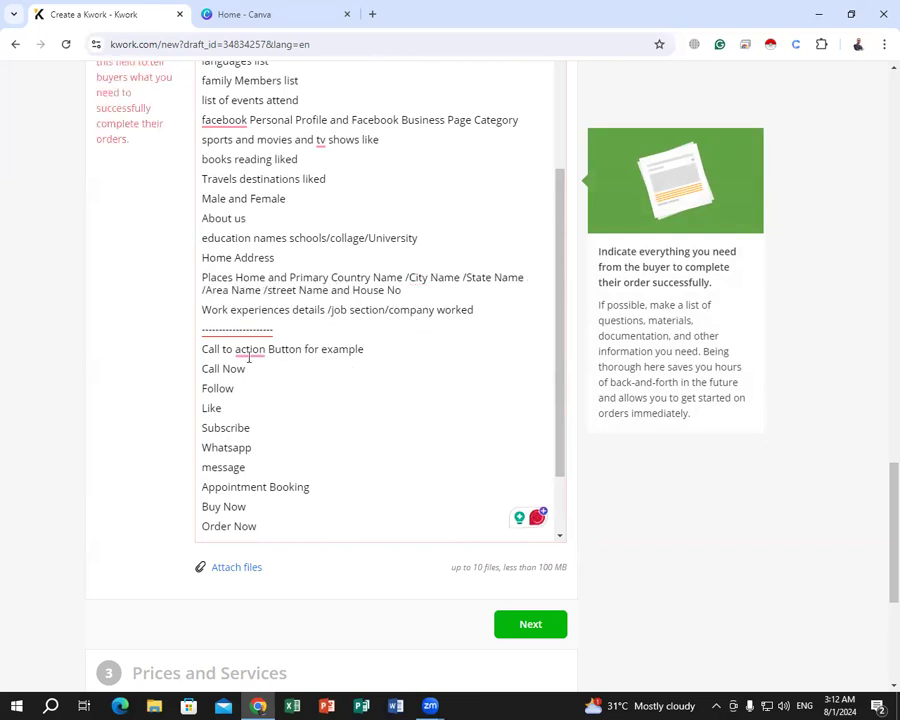
# Change "Button" to "Buttons" in the "Call to action" line of the order requirements.
pyautogui.click(256, 410)
pyautogui.write('s')
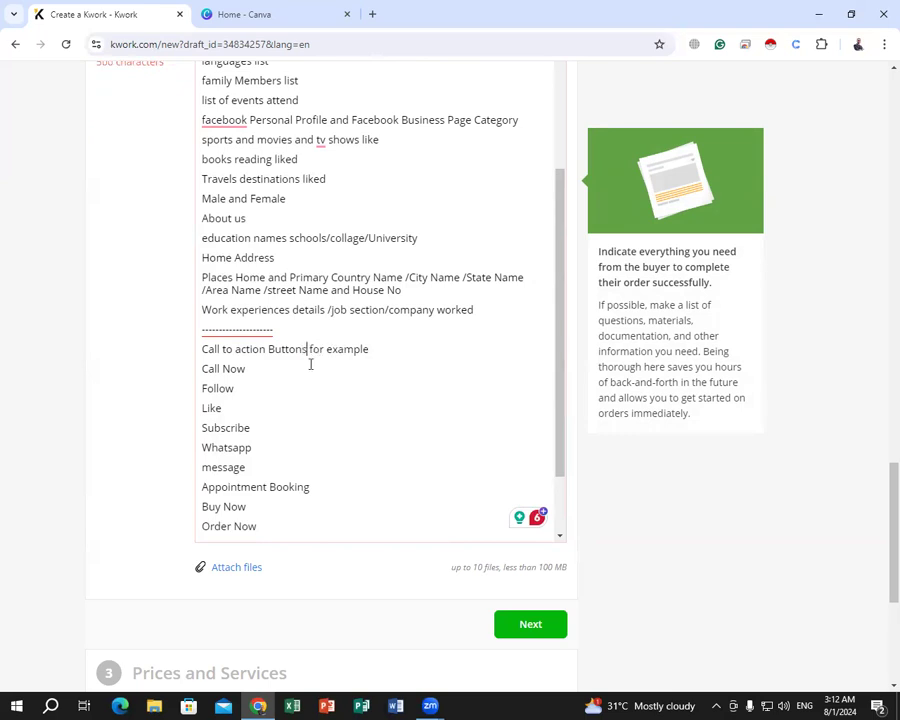
# Try to capitalise the lowercase "facebook" entries in the order requirements list with the suggested corrections.
pyautogui.scroll(1, 228, 193)
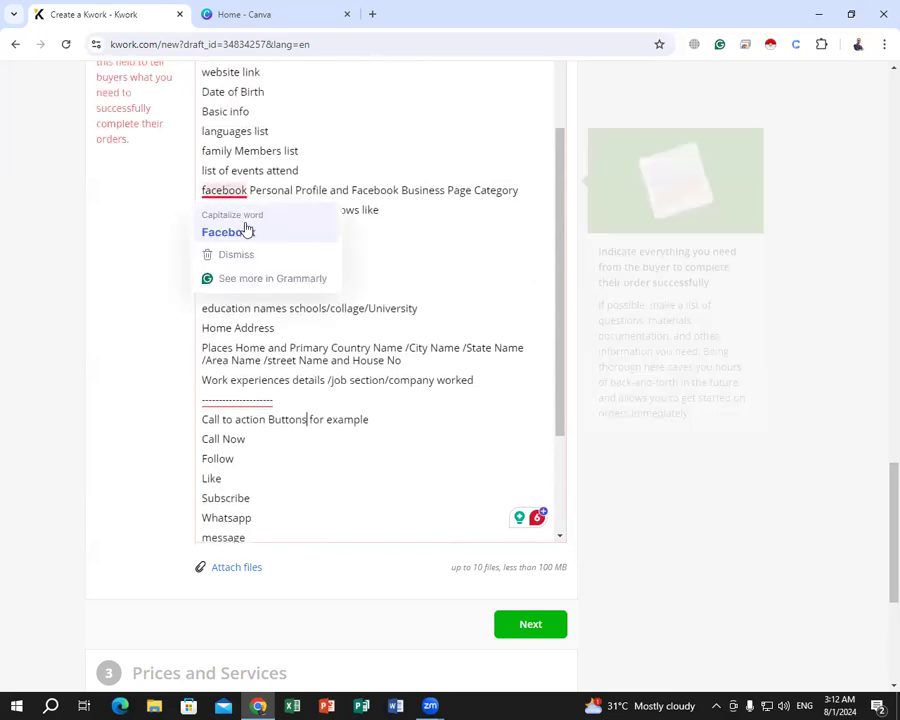
pyautogui.scroll(3, 240, 228)
pyautogui.moveTo(236, 146)
pyautogui.click(240, 185)
pyautogui.scroll(1, 249, 178)
pyautogui.scroll(1, 249, 178)
pyautogui.hotkey('ctrl', 'z')
pyautogui.moveTo(230, 268)
pyautogui.click(236, 303)
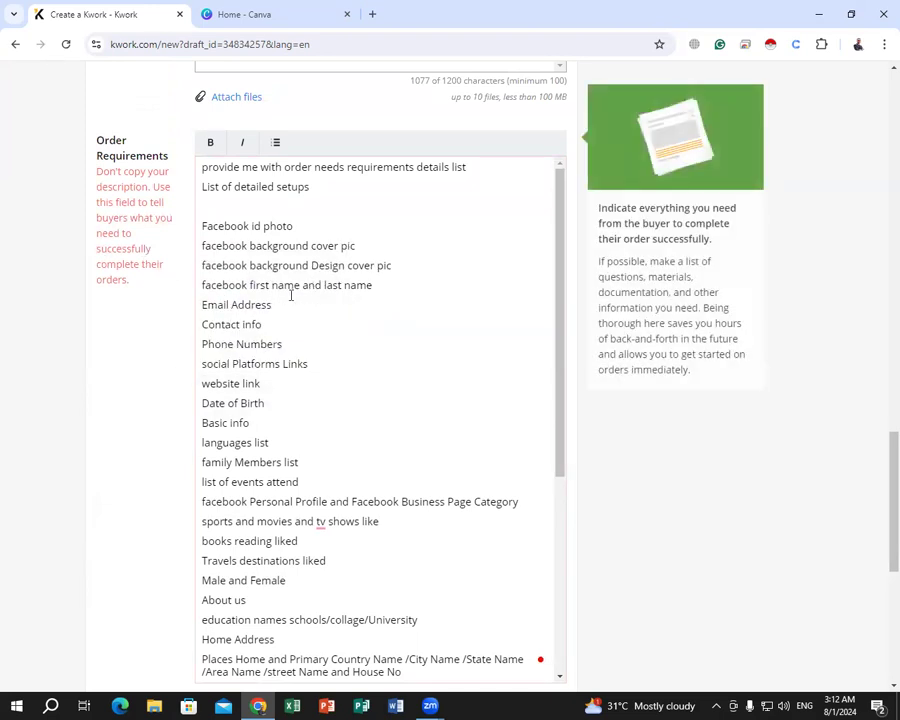
# Insert "The" before "Private chat" in the questions line and remove "best Regards" after "Thank you" in the order requirements.
pyautogui.scroll(-5, 291, 295)
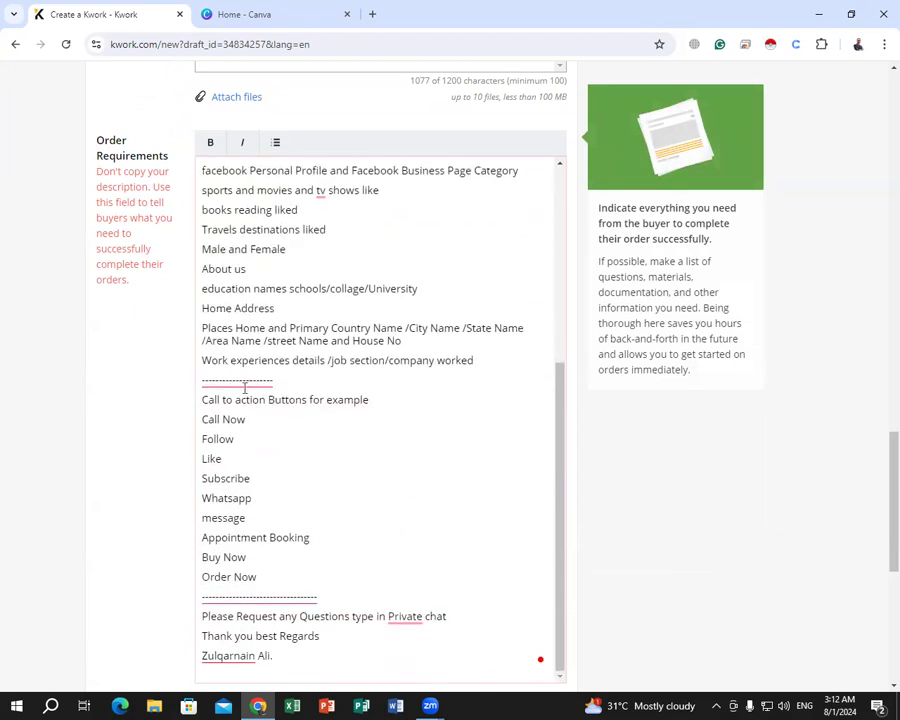
pyautogui.doubleClick(243, 379)
pyautogui.click(370, 362)
pyautogui.scroll(-2, 370, 362)
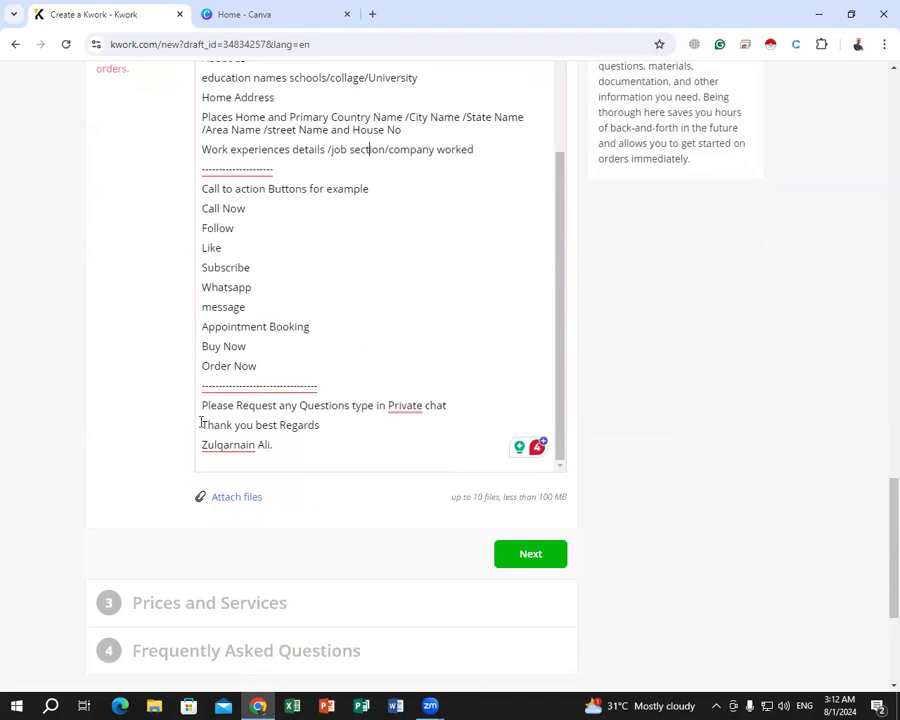
pyautogui.moveTo(405, 405)
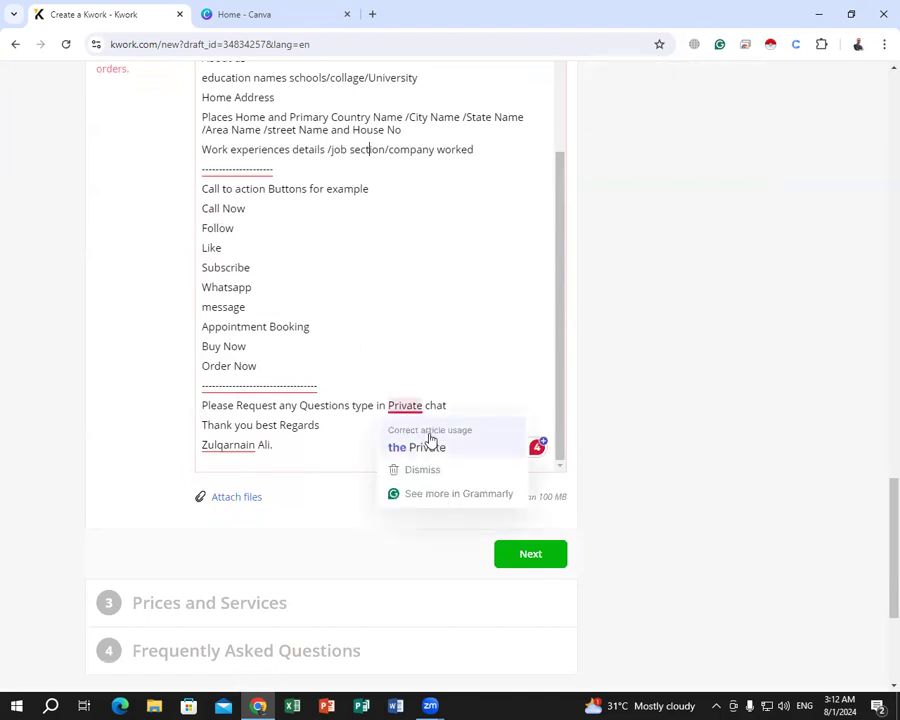
pyautogui.click(390, 405)
pyautogui.write('Thr')
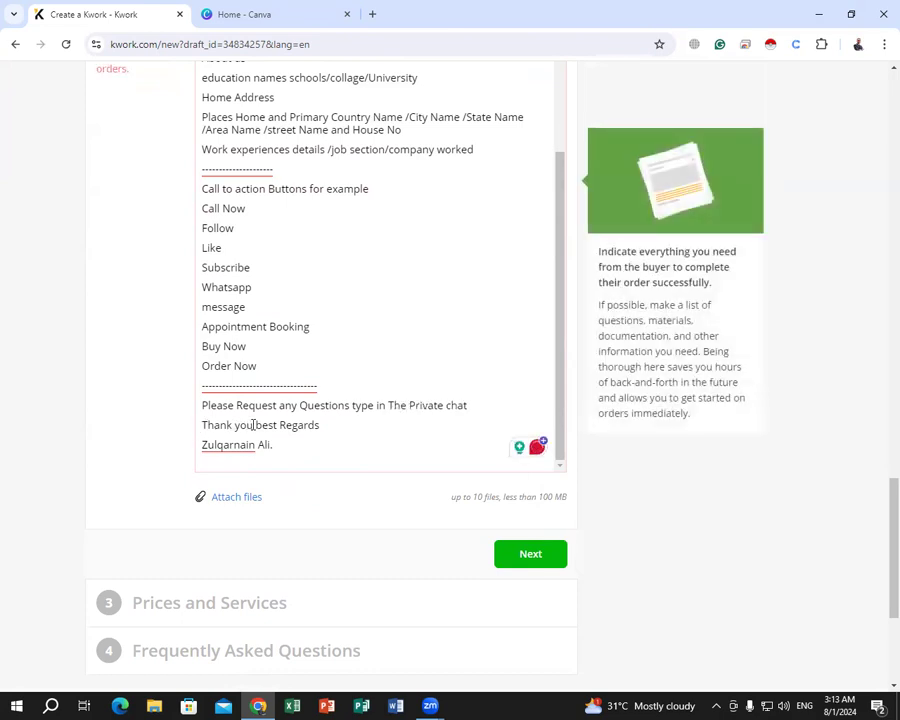
pyautogui.moveTo(253, 425); pyautogui.dragTo(333, 427)
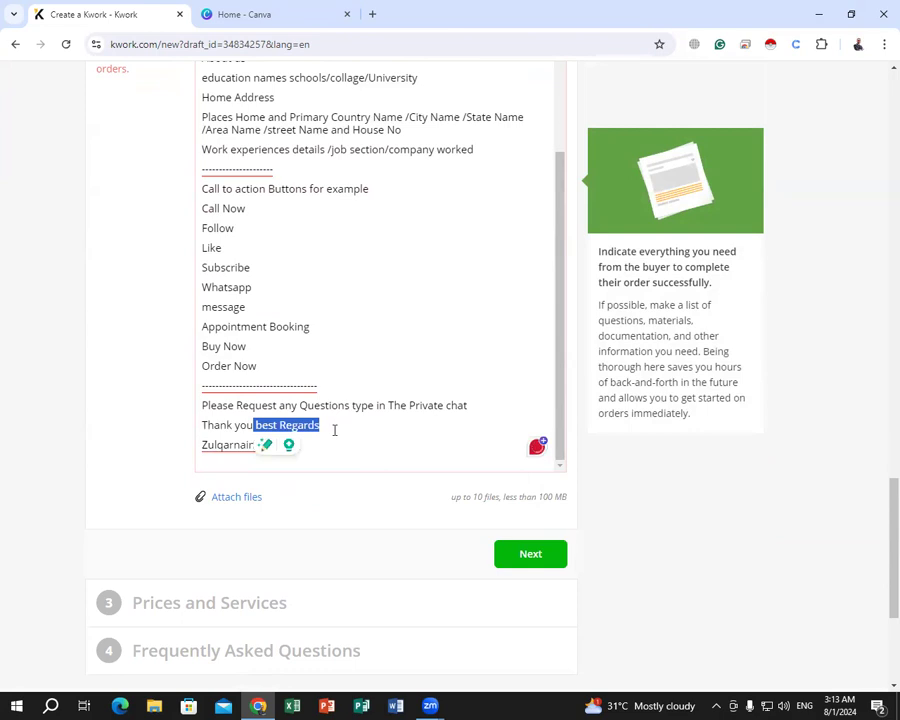
pyautogui.press('BackSpace')
# Capitalise "Facebook" in the "background Design cover pic" line of the order requirements using the suggested correction.
pyautogui.scroll(3, 315, 352)
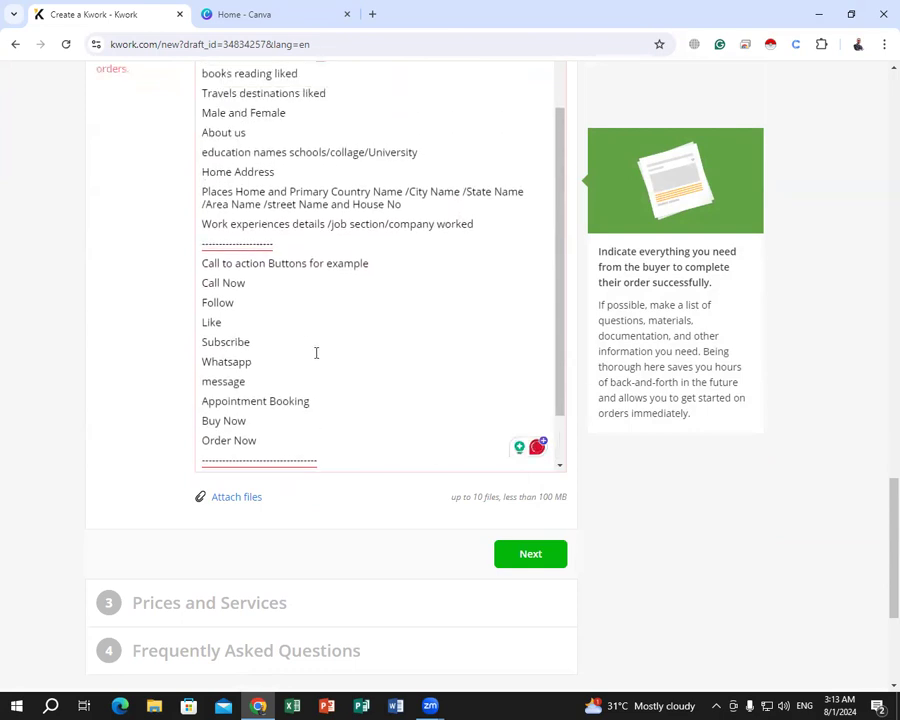
pyautogui.click(173, 362)
pyautogui.scroll(5, 173, 362)
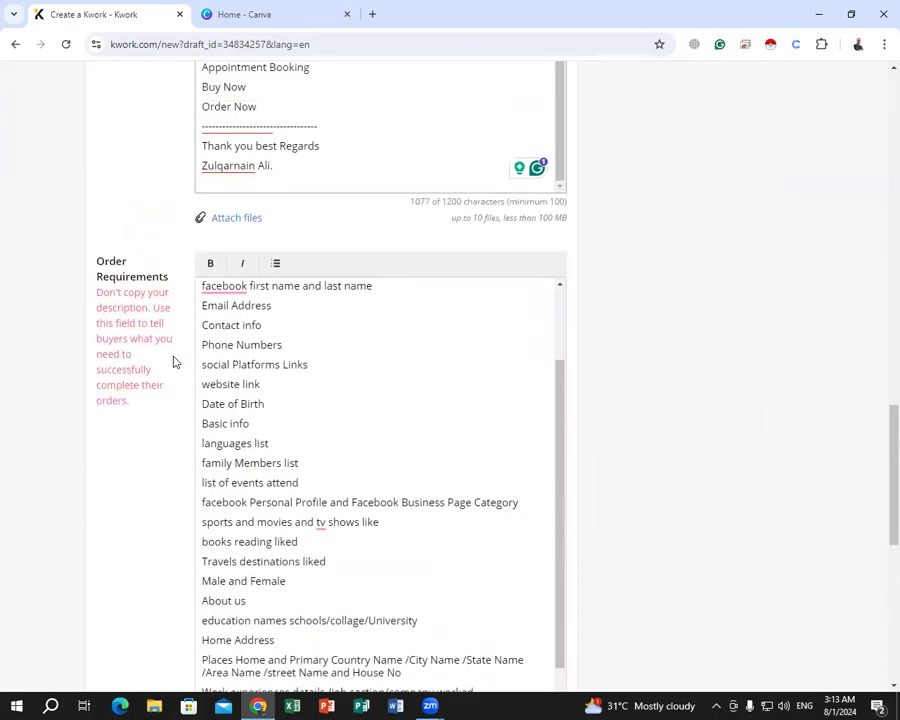
pyautogui.click(253, 377)
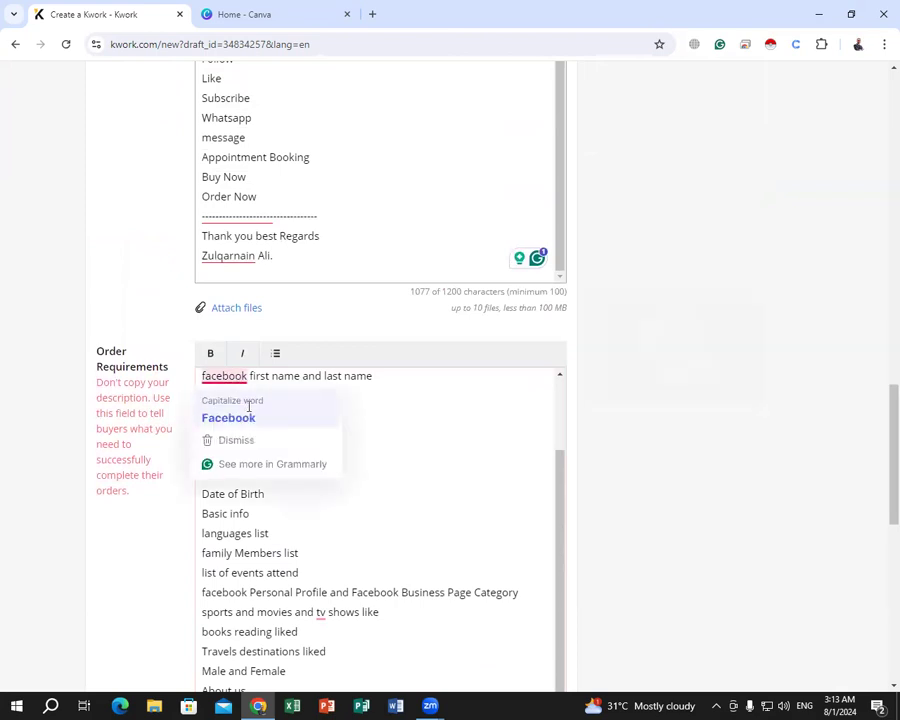
pyautogui.scroll(3, 240, 420)
pyautogui.click(225, 476)
pyautogui.click(228, 514)
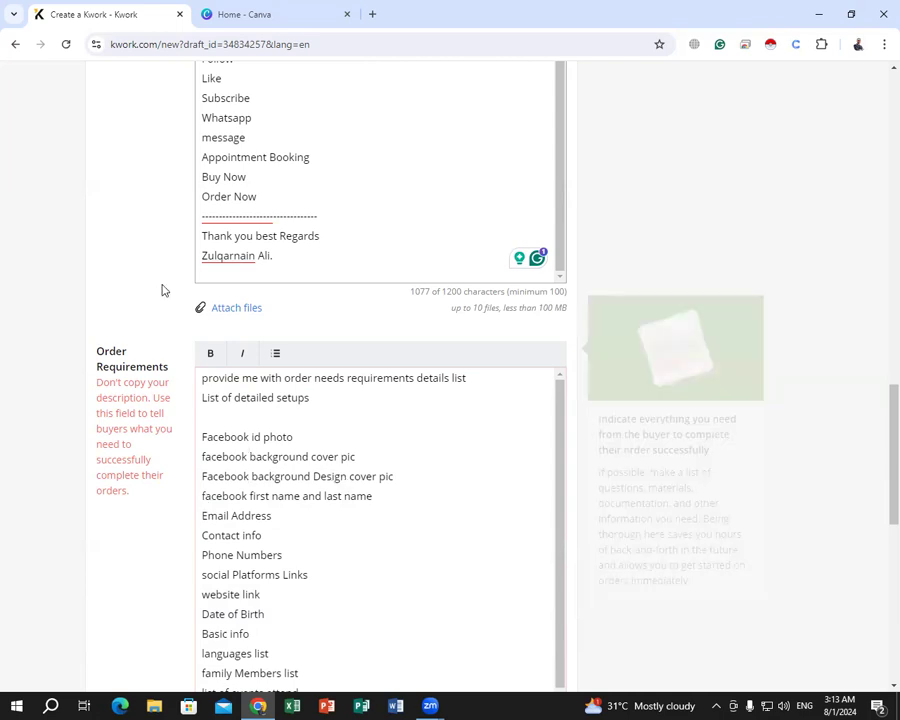
# Remove the word "on" from the start of the second line of the description.
pyautogui.scroll(3, 156, 304)
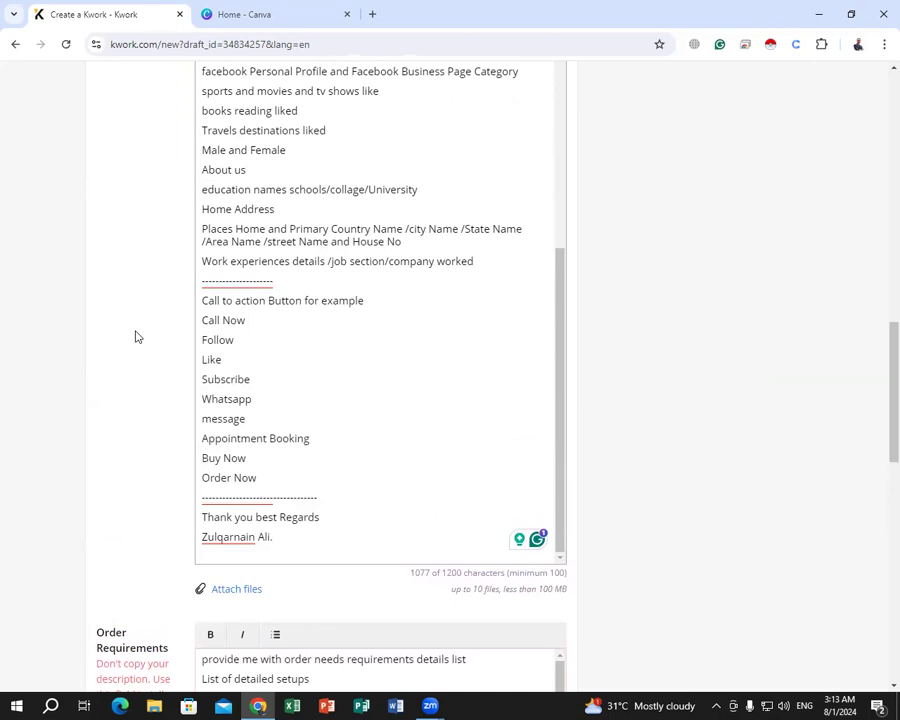
pyautogui.scroll(2, 136, 337)
pyautogui.scroll(-2, 136, 337)
pyautogui.scroll(1, 136, 337)
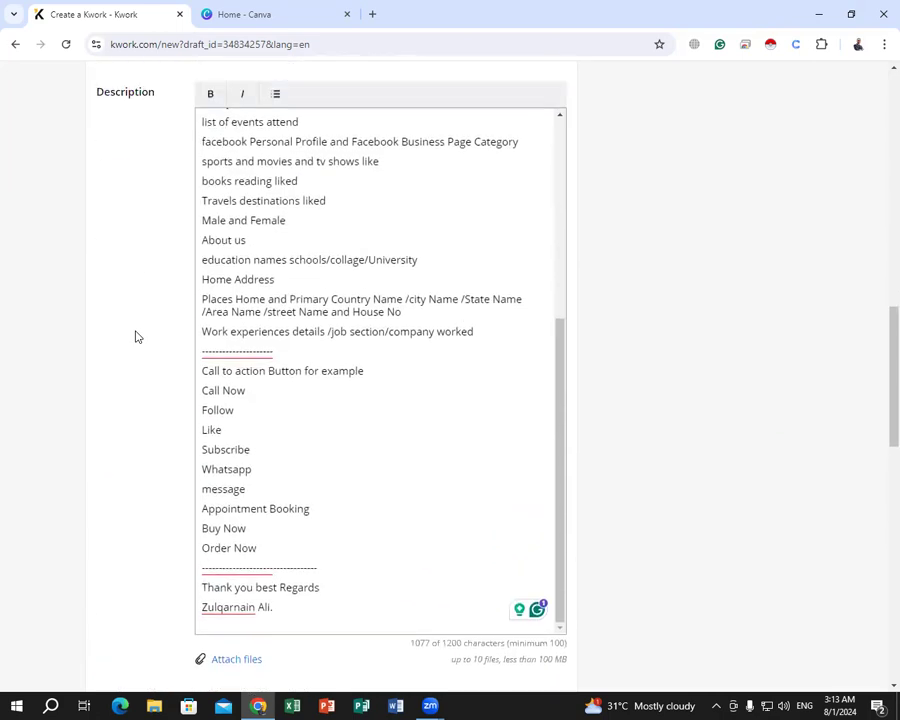
pyautogui.scroll(2, 136, 337)
pyautogui.scroll(2, 136, 337)
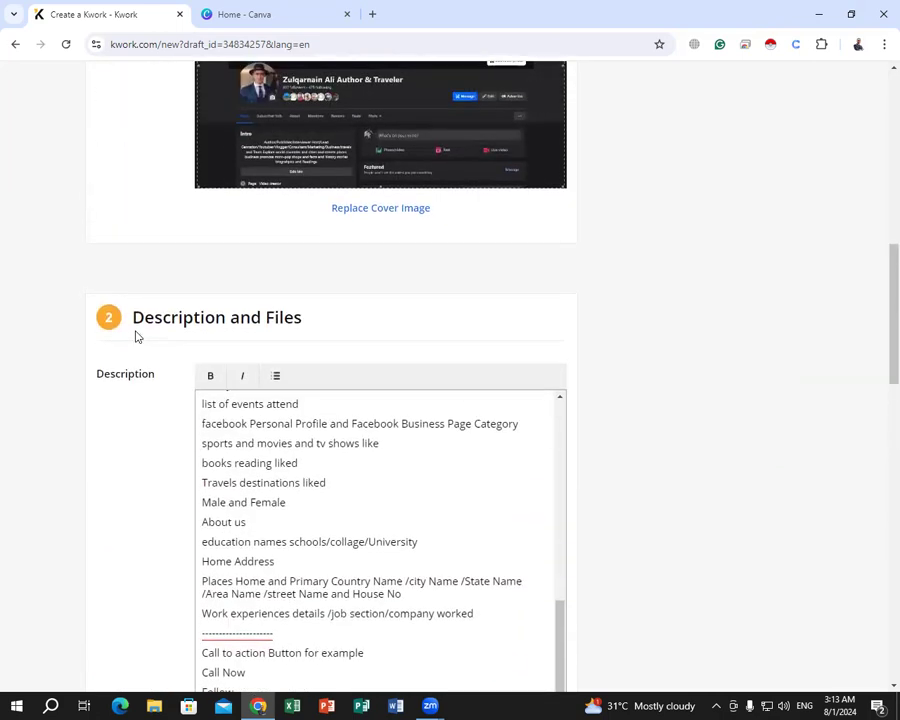
pyautogui.scroll(-1, 136, 337)
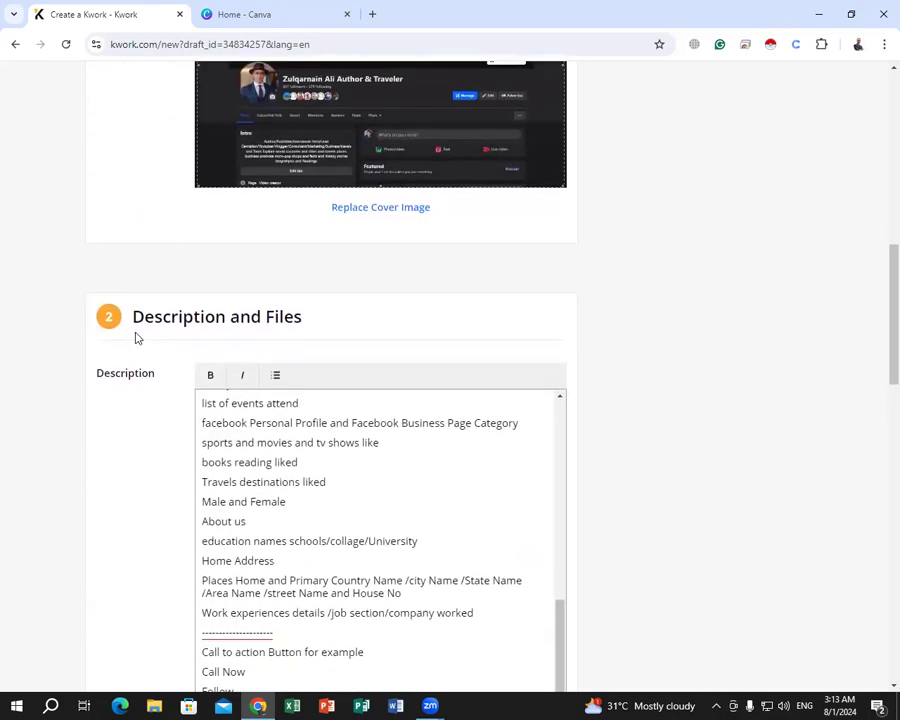
pyautogui.click(294, 438)
pyautogui.scroll(3, 294, 438)
pyautogui.scroll(1, 372, 410)
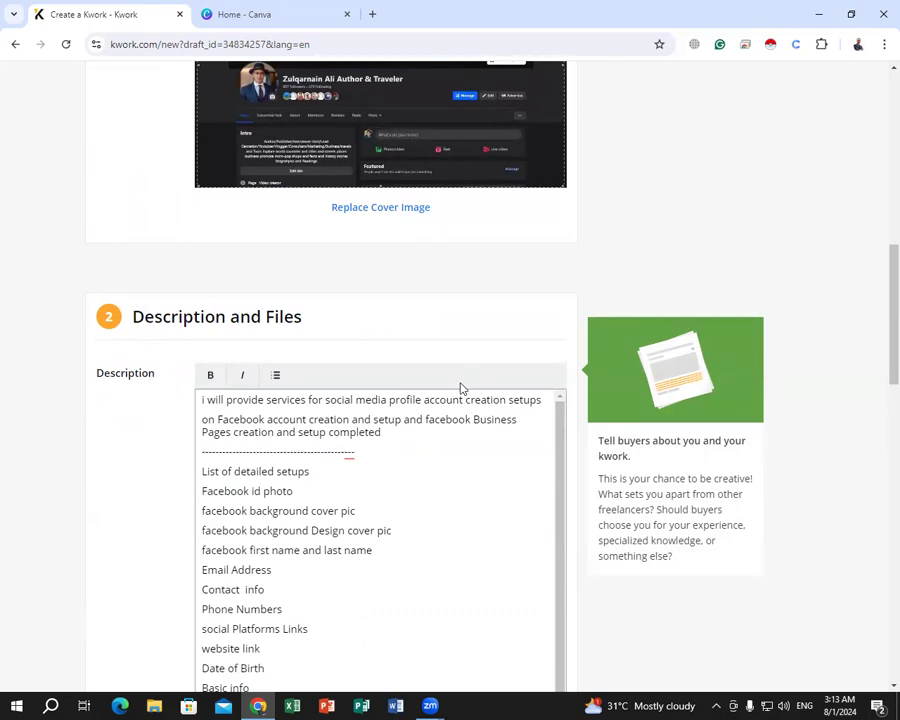
pyautogui.click(216, 420)
pyautogui.press('BackSpace')
pyautogui.press('BackSpace')
pyautogui.press('BackSpace')
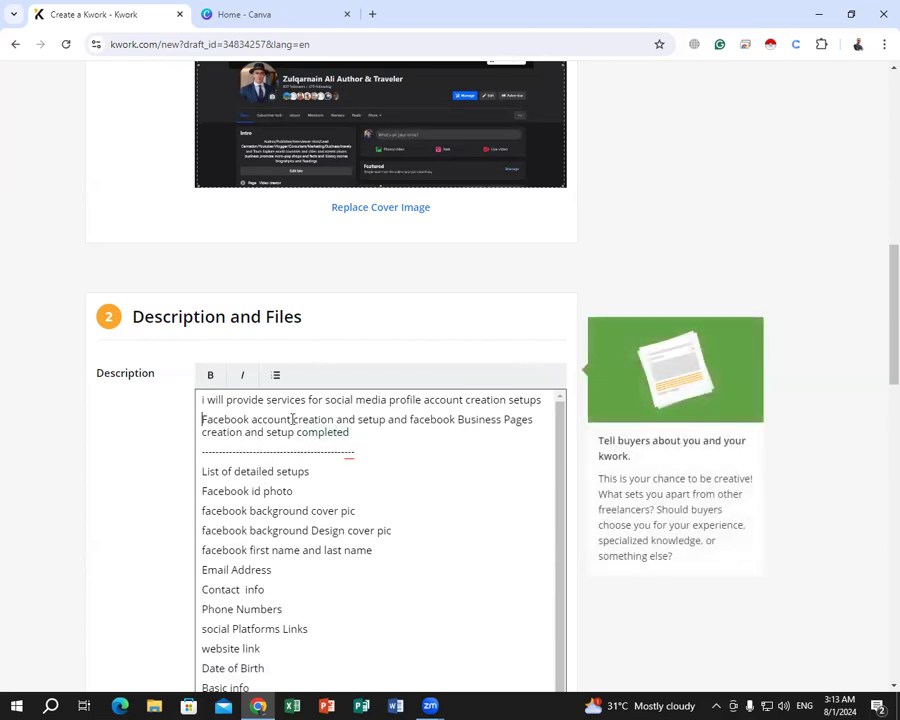
# Insert "Personal Profile" between "Facebook" and "account creation" in the description's second line.
pyautogui.click(250, 420)
pyautogui.write('P')
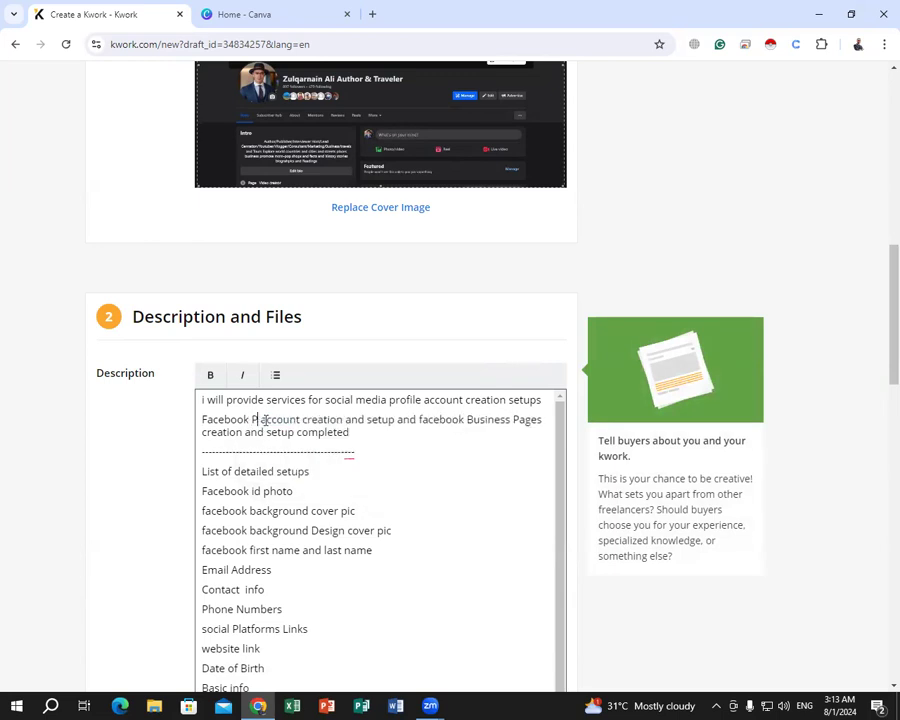
pyautogui.write('ersonal ')
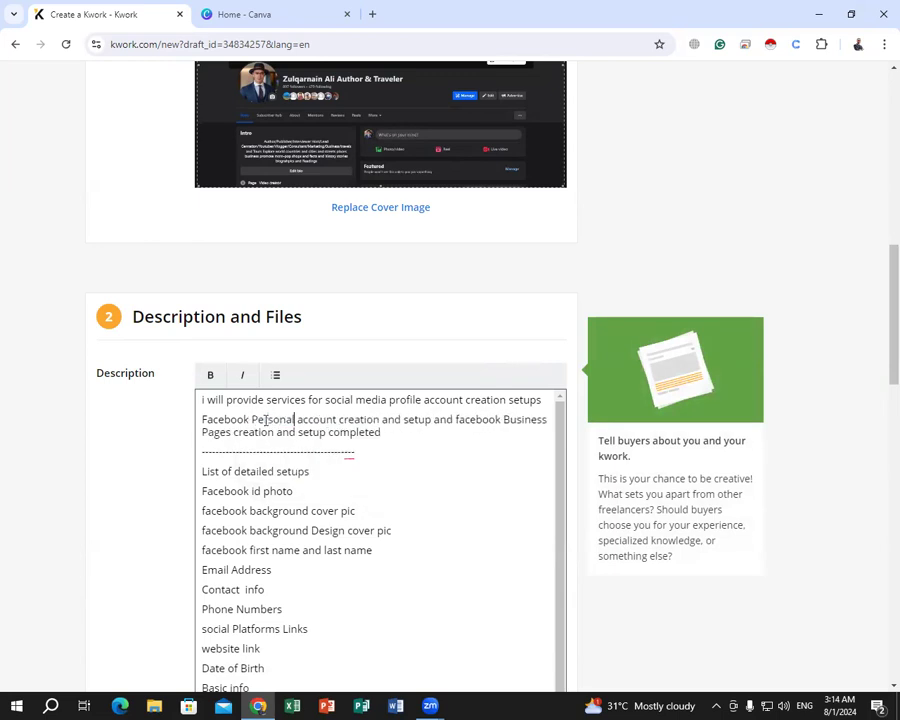
pyautogui.write(' Profil')
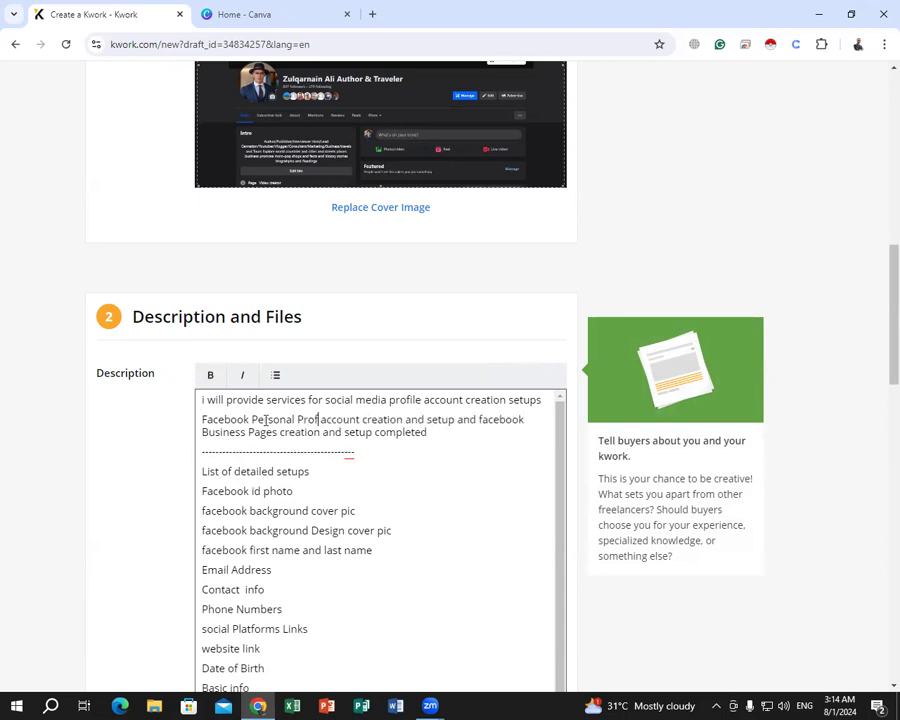
pyautogui.write('e')
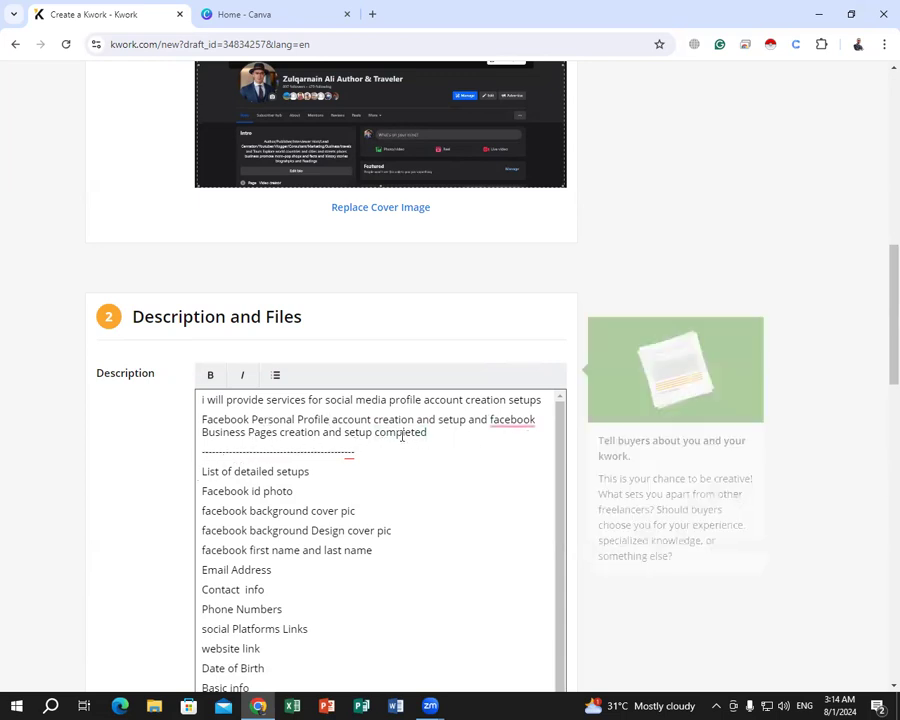
# Capitalise "Facebook" before "Business Pages" in the description and shorten the dashed separator line below it.
pyautogui.click(505, 443)
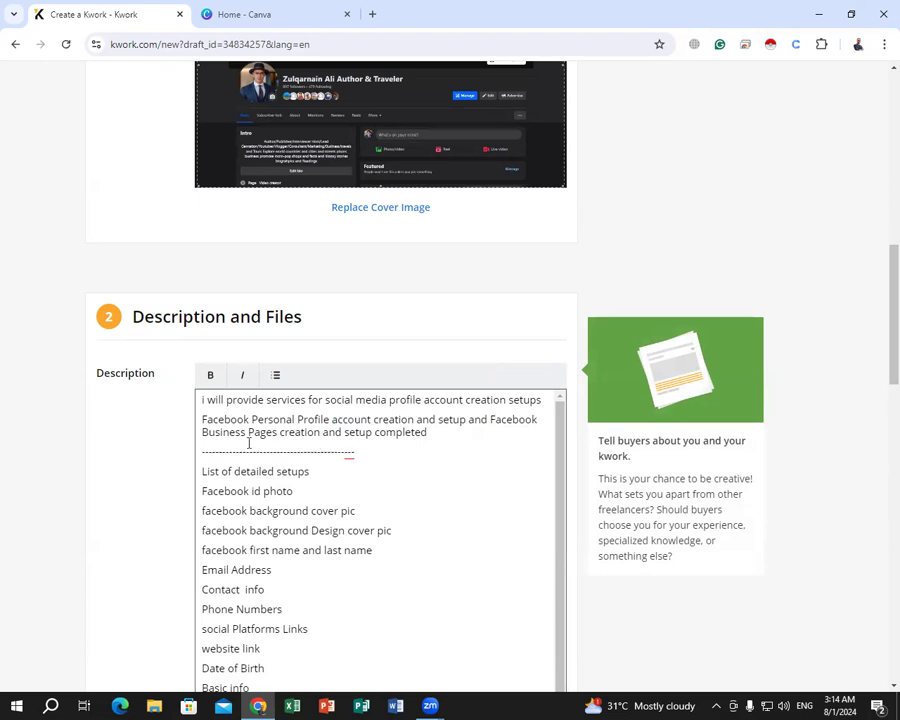
pyautogui.click(361, 452)
# Insert "Name" after "company" in the "Work experiences details" line of the description.
pyautogui.scroll(-4, 137, 446)
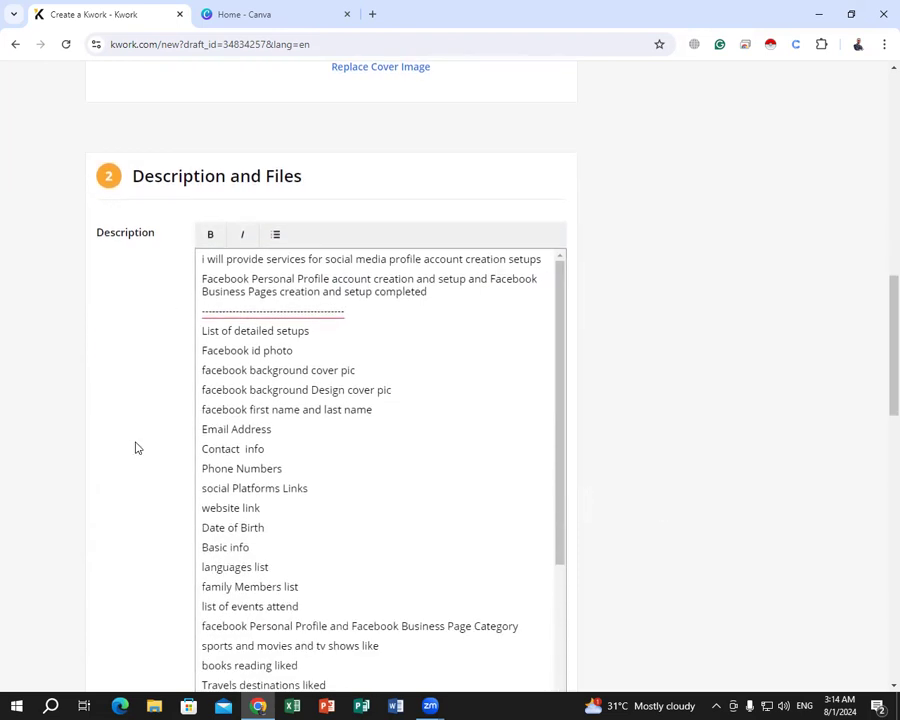
pyautogui.scroll(-2, 290, 344)
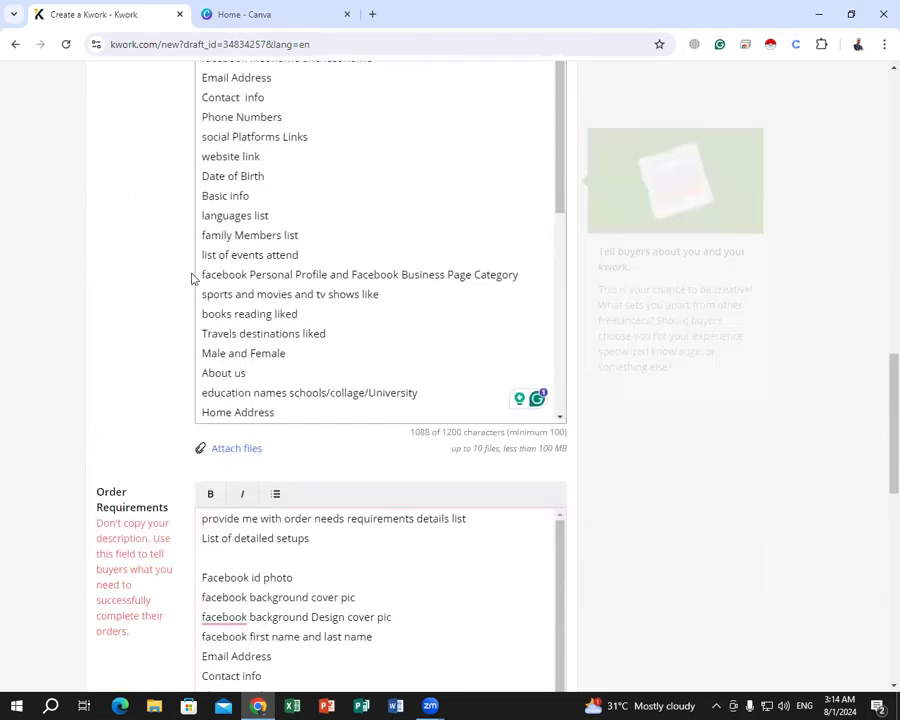
pyautogui.moveTo(202, 254)
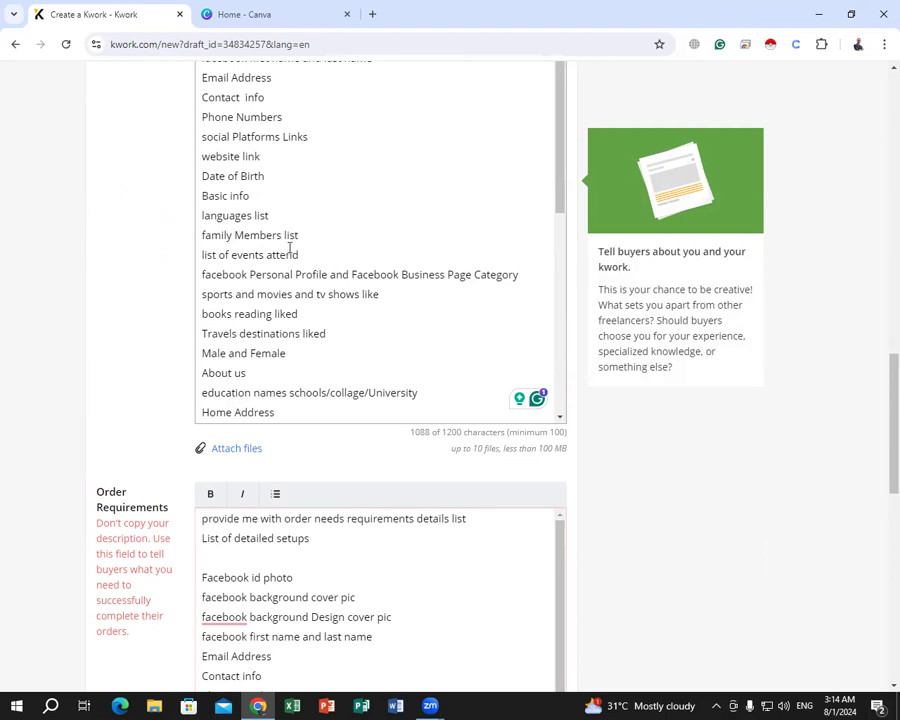
pyautogui.scroll(-3, 341, 267)
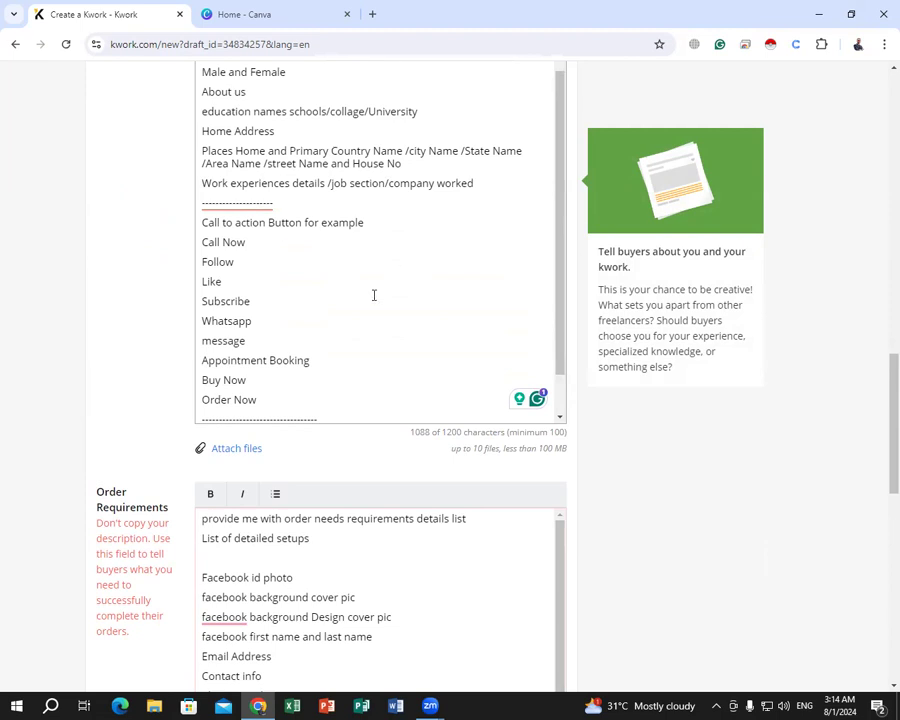
pyautogui.scroll(2, 373, 294)
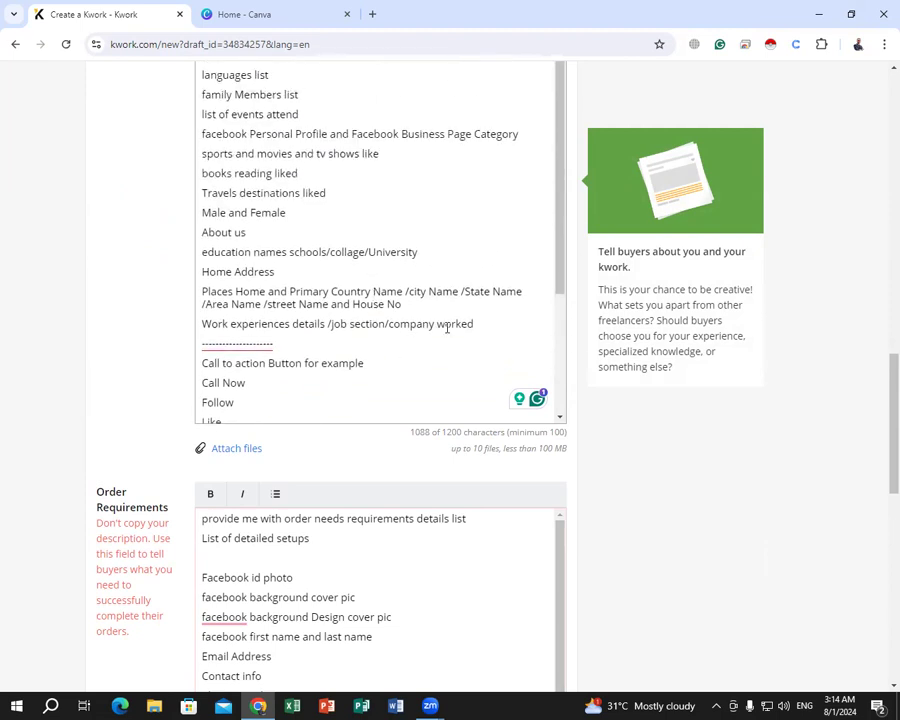
pyautogui.click(437, 324)
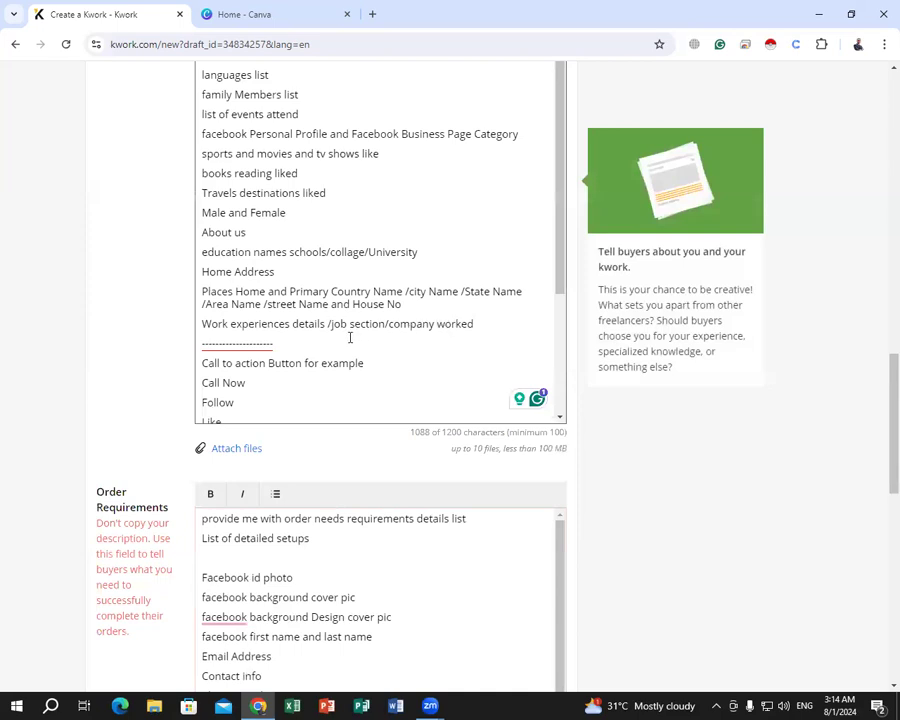
pyautogui.write('Name')
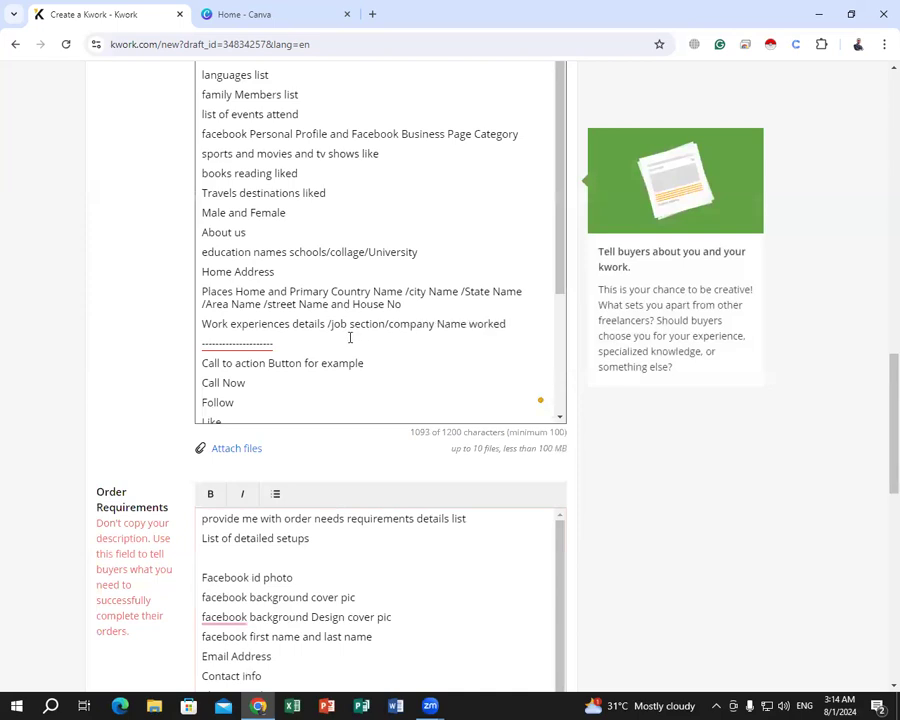
pyautogui.click(186, 322)
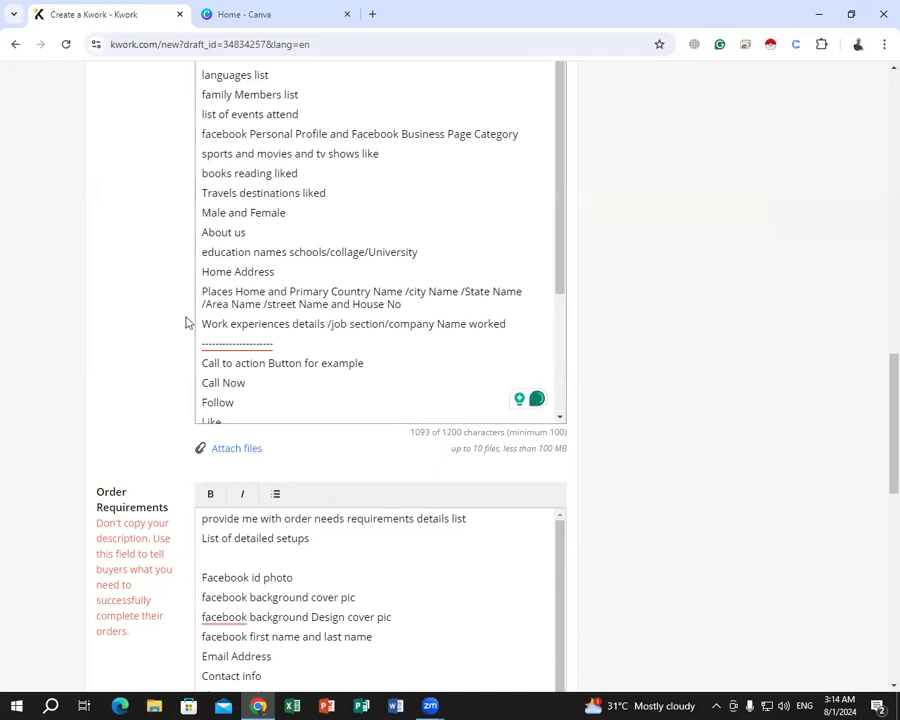
pyautogui.click(274, 290)
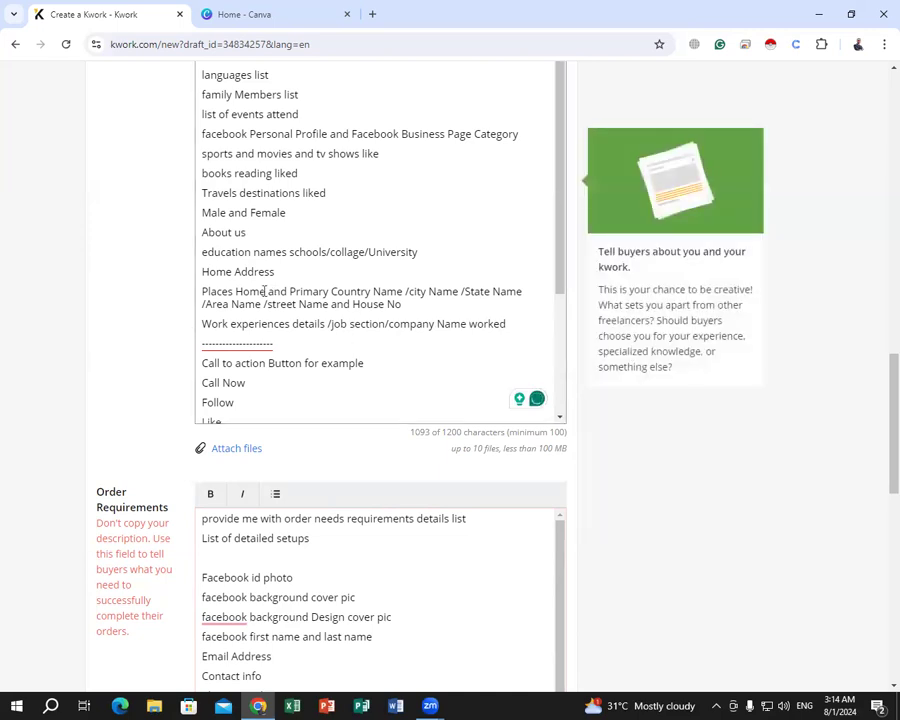
# Reapply the capitalised "Facebook" to the "background Design cover pic" line of the order requirements.
pyautogui.scroll(-3, 541, 342)
pyautogui.scroll(-1, 541, 342)
pyautogui.click(334, 438)
pyautogui.click(224, 265)
pyautogui.click(228, 304)
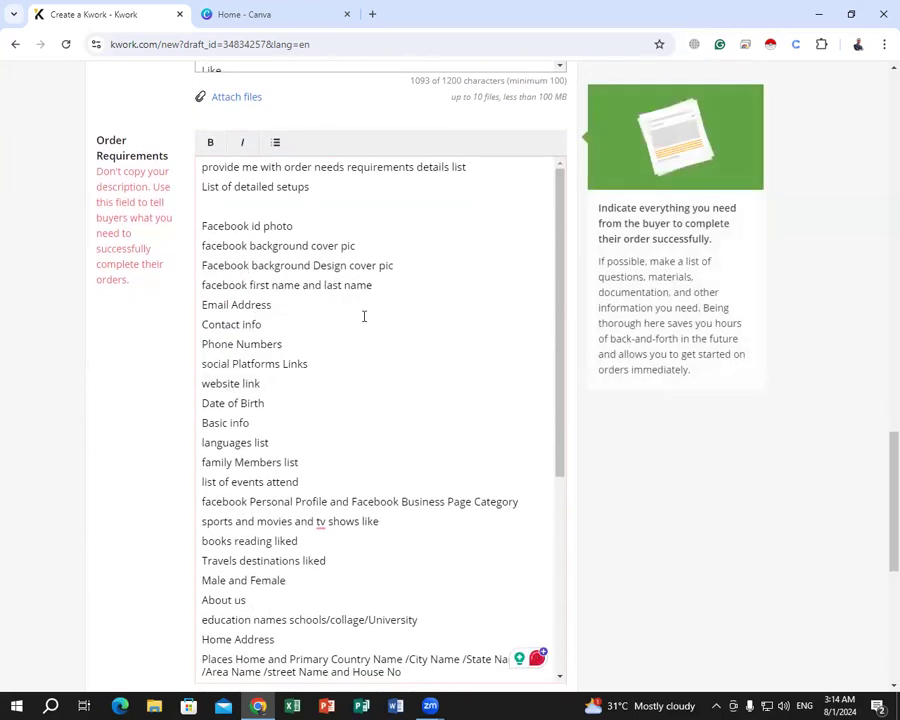
# Try to apply the suggested correction for "tv" in the "sports and movies and tv shows like" line of the order requirements.
pyautogui.scroll(-4, 364, 316)
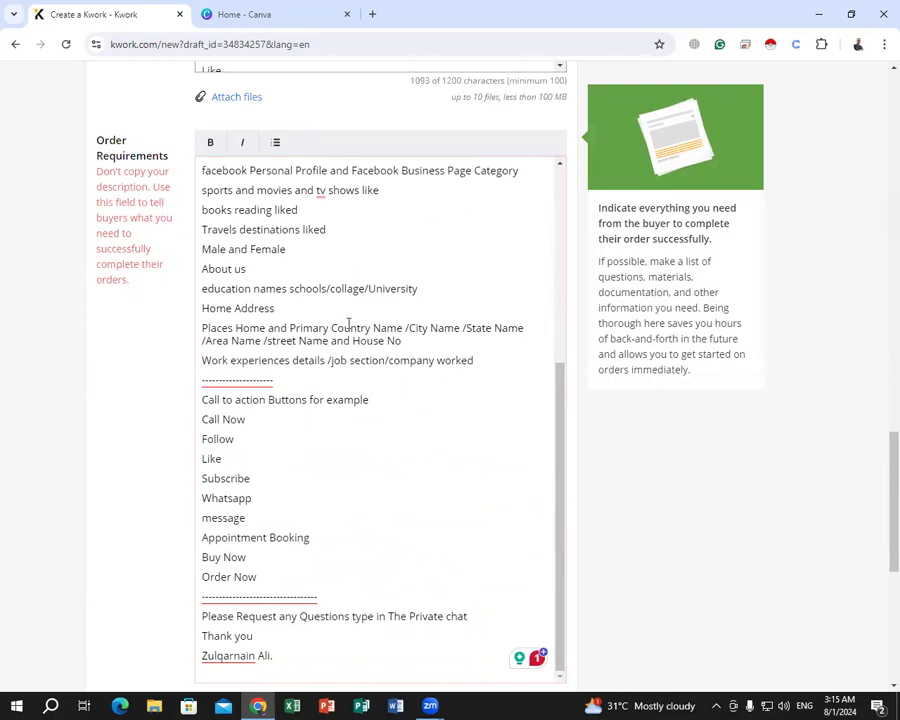
pyautogui.scroll(2, 340, 310)
pyautogui.click(322, 405)
pyautogui.click(344, 438)
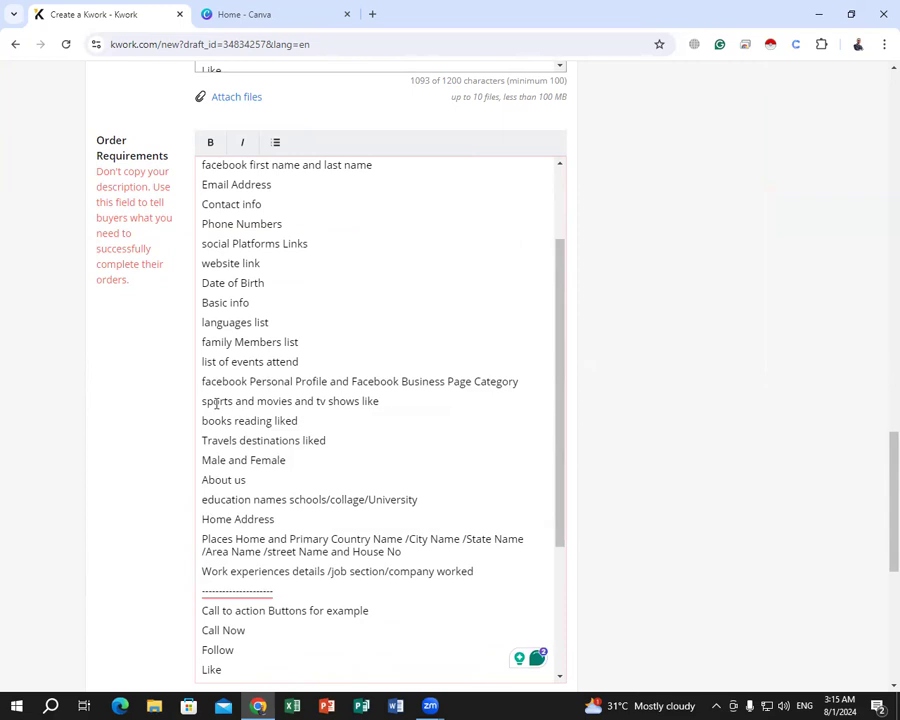
# Capitalise "Facebook" in the "background Design cover pic" line of the order requirements once more.
pyautogui.scroll(3, 240, 395)
pyautogui.click(224, 265)
pyautogui.click(228, 304)
pyautogui.scroll(-5, 237, 352)
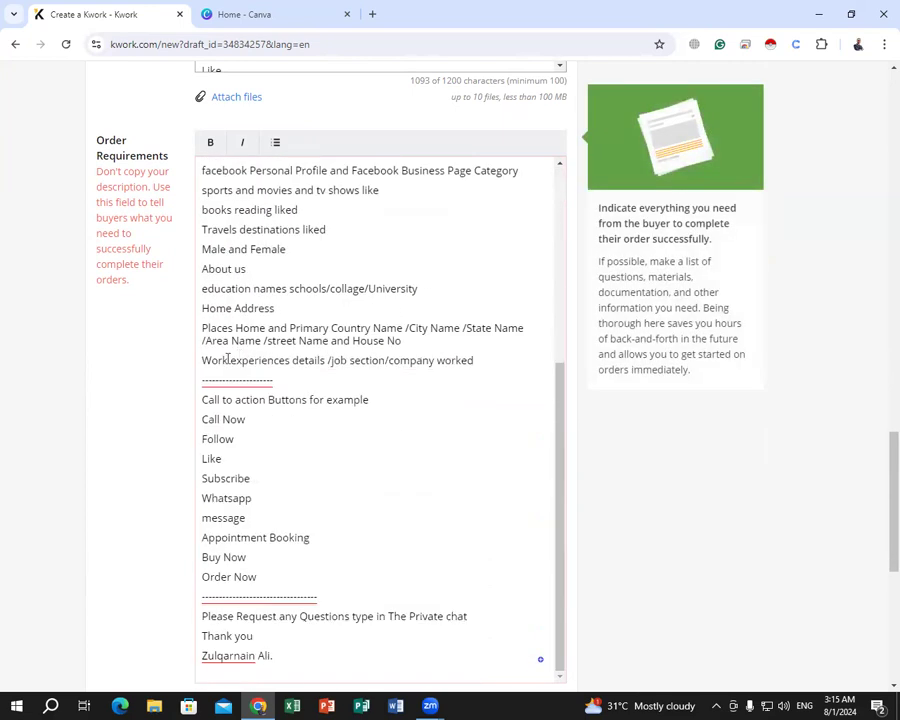
pyautogui.scroll(-3, 299, 381)
pyautogui.scroll(3, 299, 381)
pyautogui.scroll(6, 137, 349)
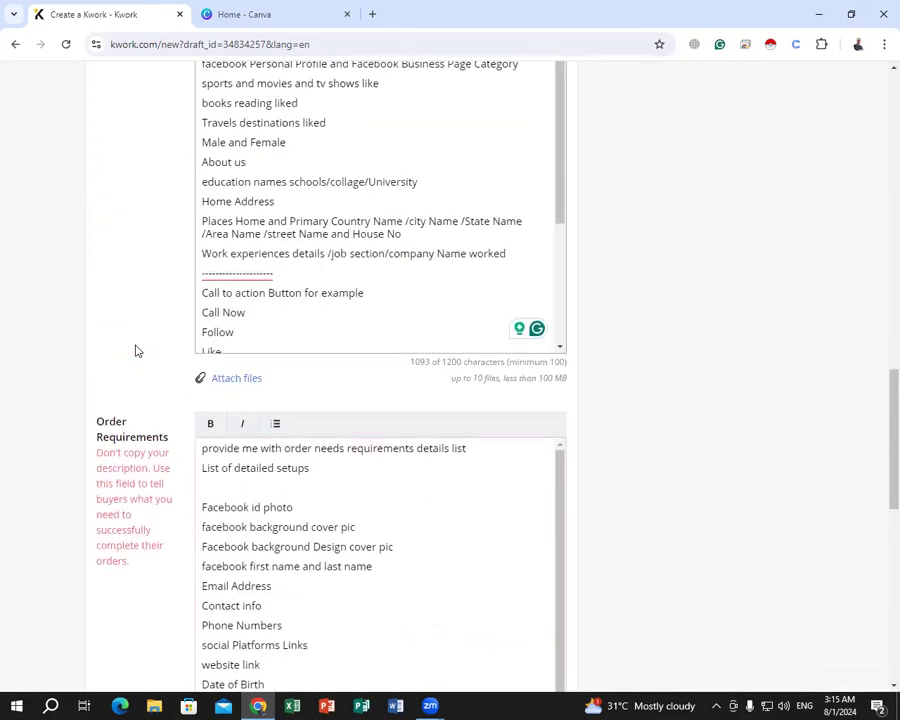